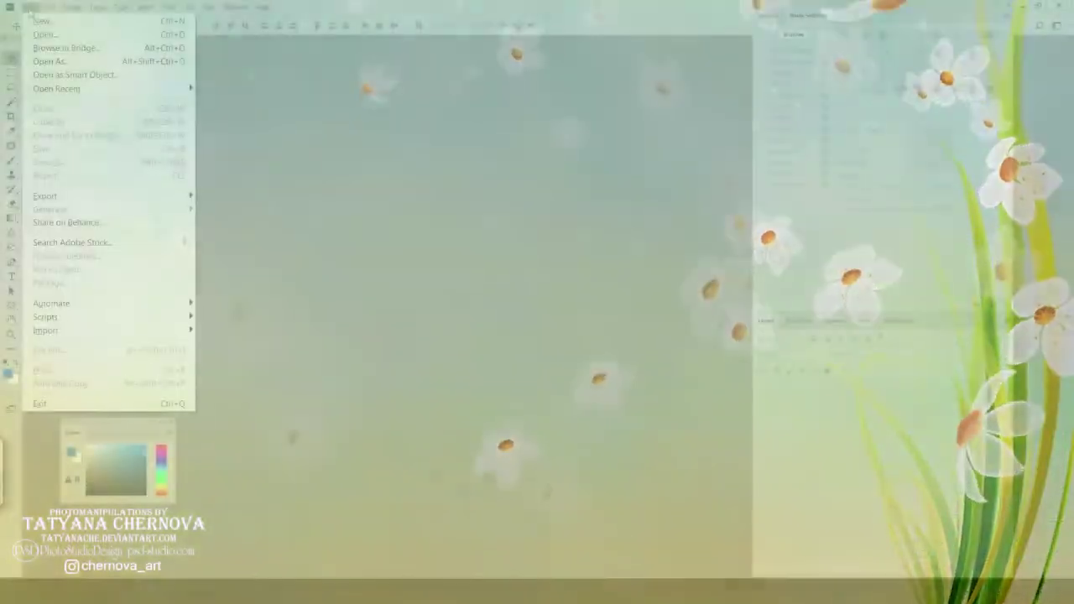
Step: Create a new A4 portrait document with its size set in pixels
{"action": "left_click", "coordinate": [43, 20]}
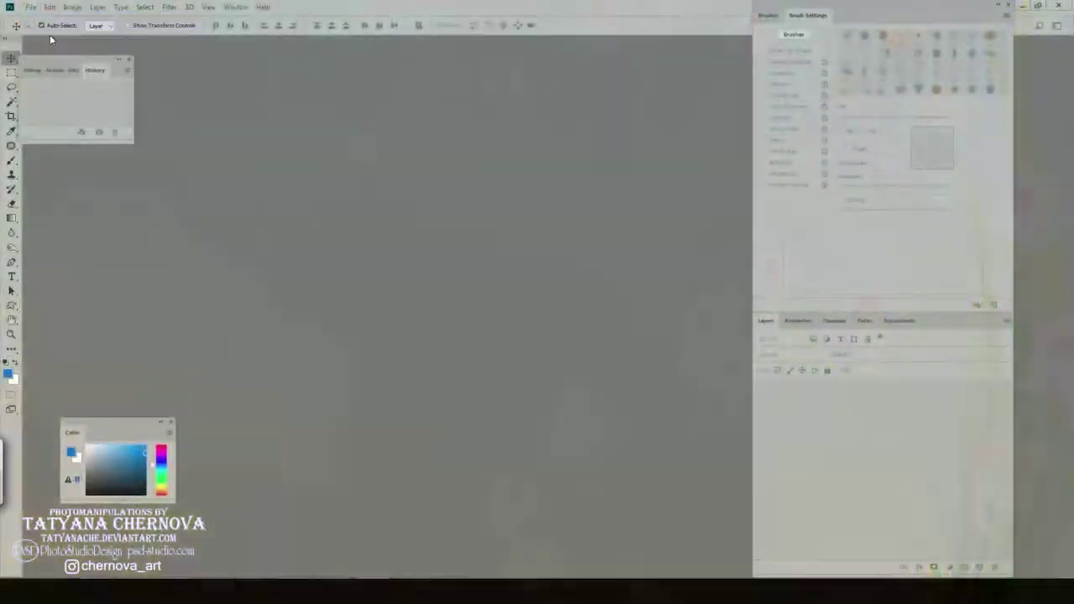
{"action": "left_click", "coordinate": [678, 125]}
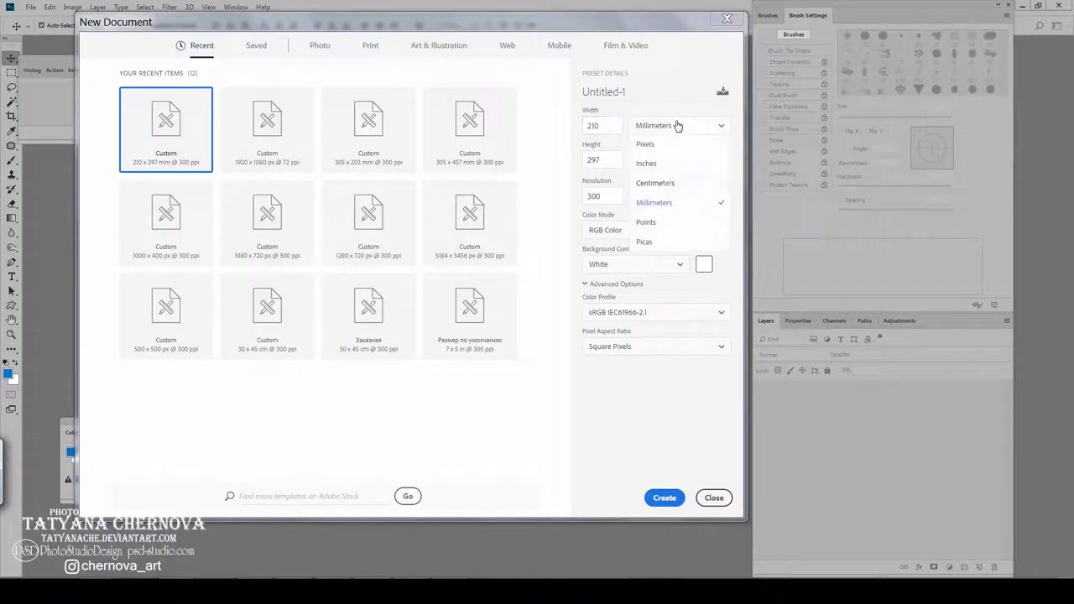
{"action": "left_click", "coordinate": [645, 144]}
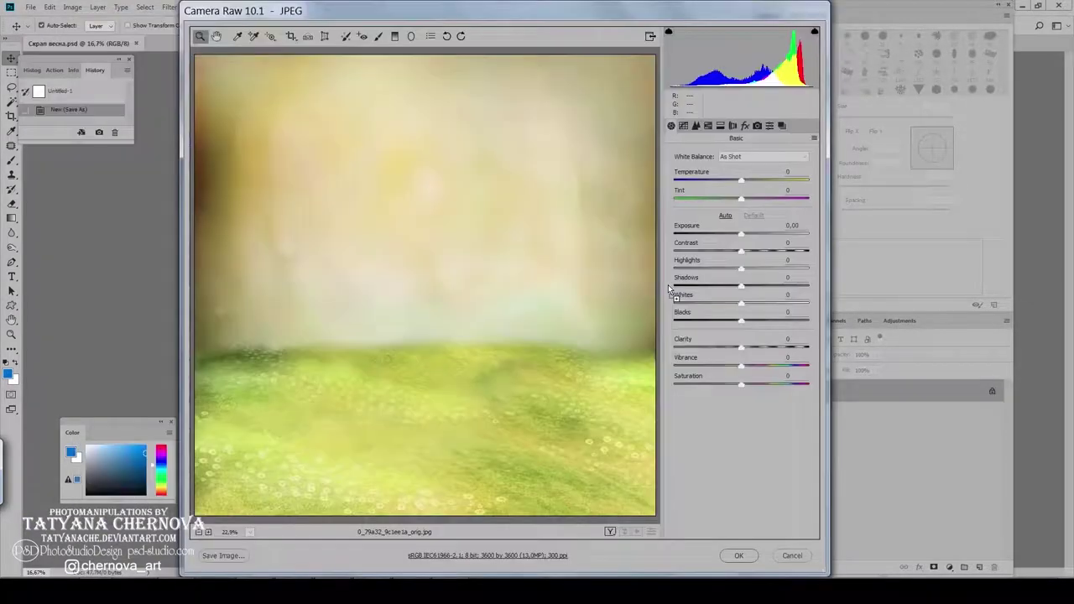
Step: Place the meadow image and stretch it to fill the canvas top to bottom
{"action": "key", "text": "Return"}
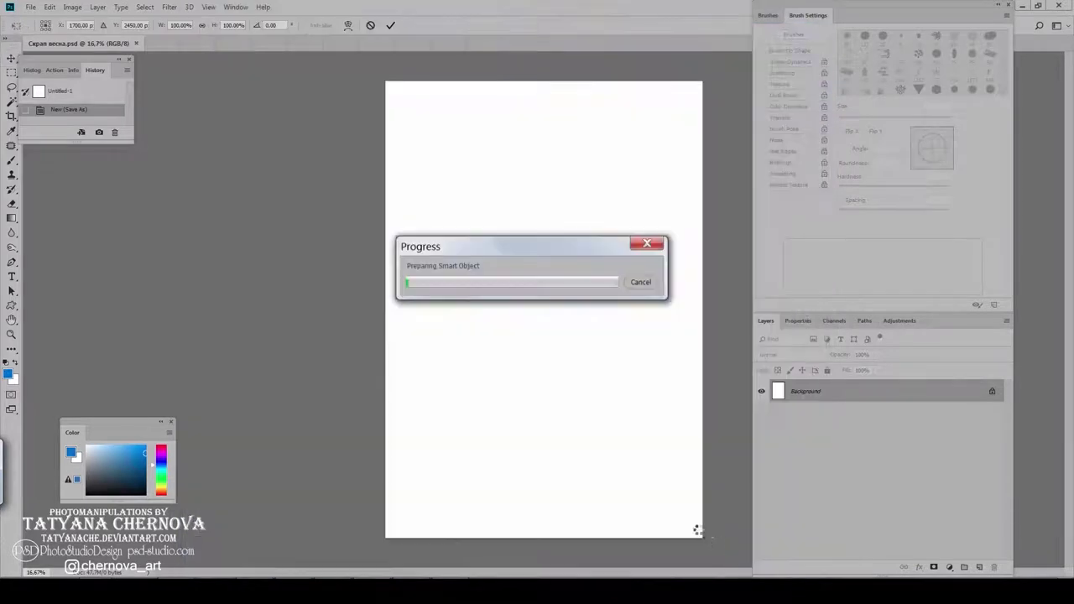
{"action": "left_click_drag", "start_coordinate": [587, 384], "coordinate": [578, 394]}
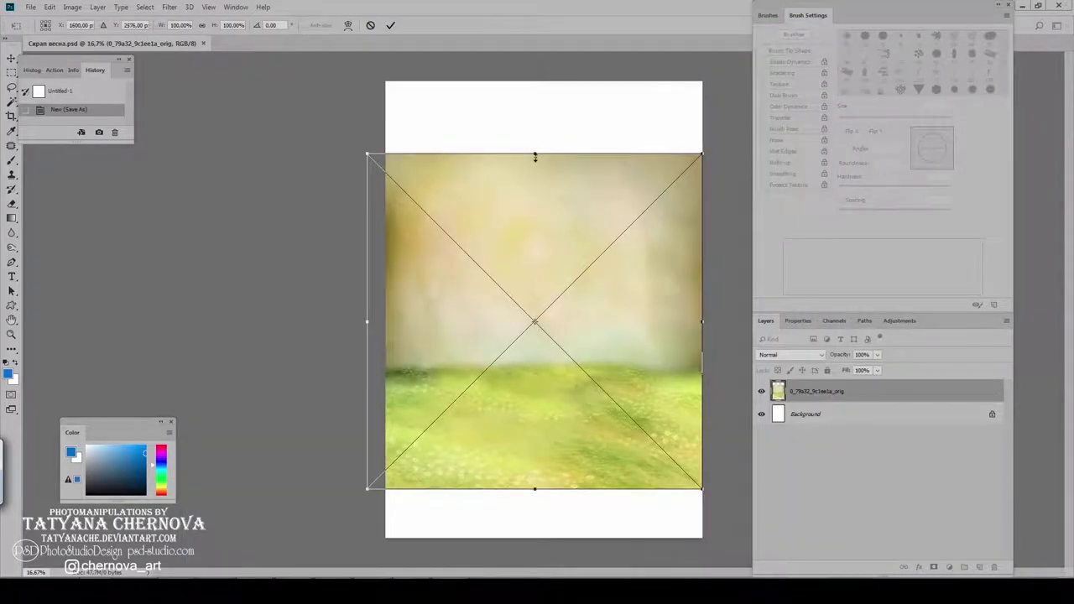
{"action": "left_click_drag", "start_coordinate": [534, 156], "coordinate": [535, 81]}
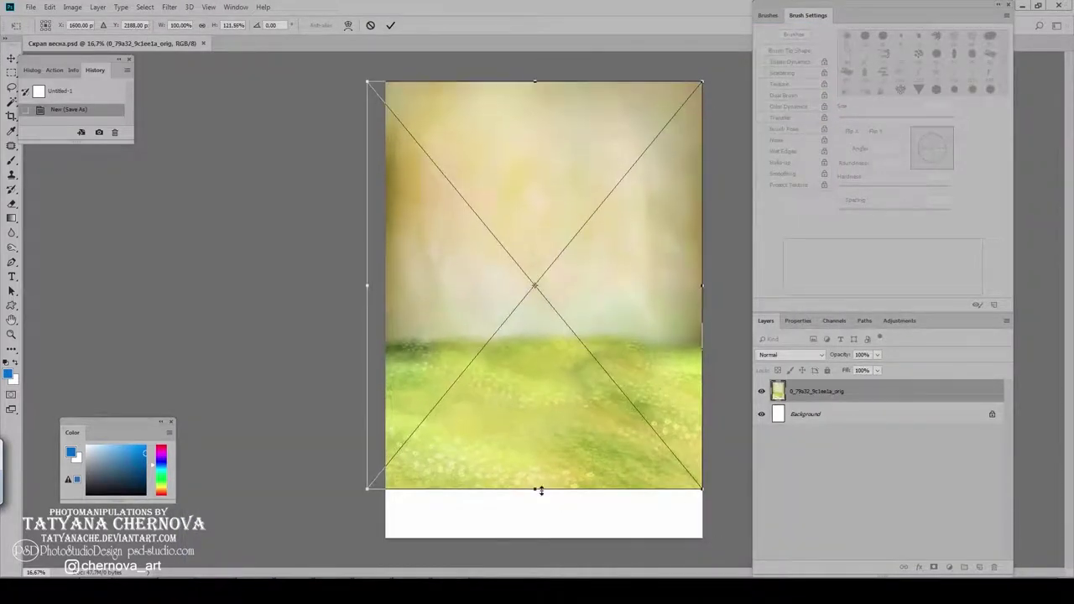
{"action": "left_click_drag", "start_coordinate": [540, 490], "coordinate": [539, 520]}
{"action": "key", "text": "Return"}
{"action": "key", "text": "ctrl+minus"}
Step: Stretch the stone path image upward to fill the canvas
{"action": "key", "text": "ctrl+t"}
{"action": "left_click_drag", "start_coordinate": [544, 137], "coordinate": [538, 65]}
{"action": "key", "text": "Return"}
{"action": "left_click_drag", "start_coordinate": [556, 132], "coordinate": [557, 103]}
Step: Add a layer mask to the path layer and paint it black to fade the path into the grass
{"action": "key", "text": "Return"}
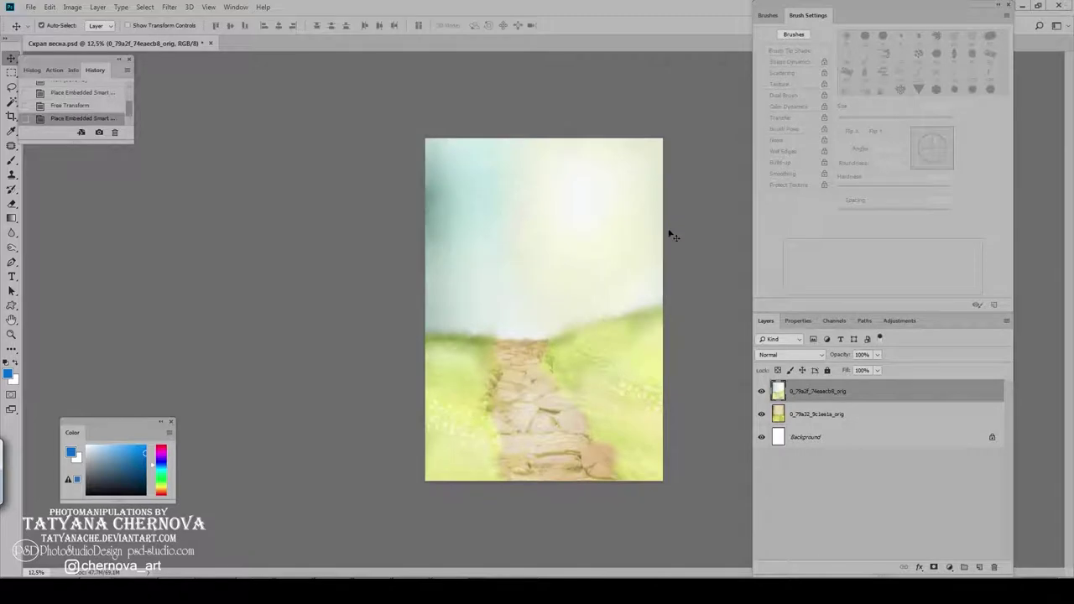
{"action": "left_click", "coordinate": [934, 567]}
{"action": "key", "text": "d"}
{"action": "key", "text": "b"}
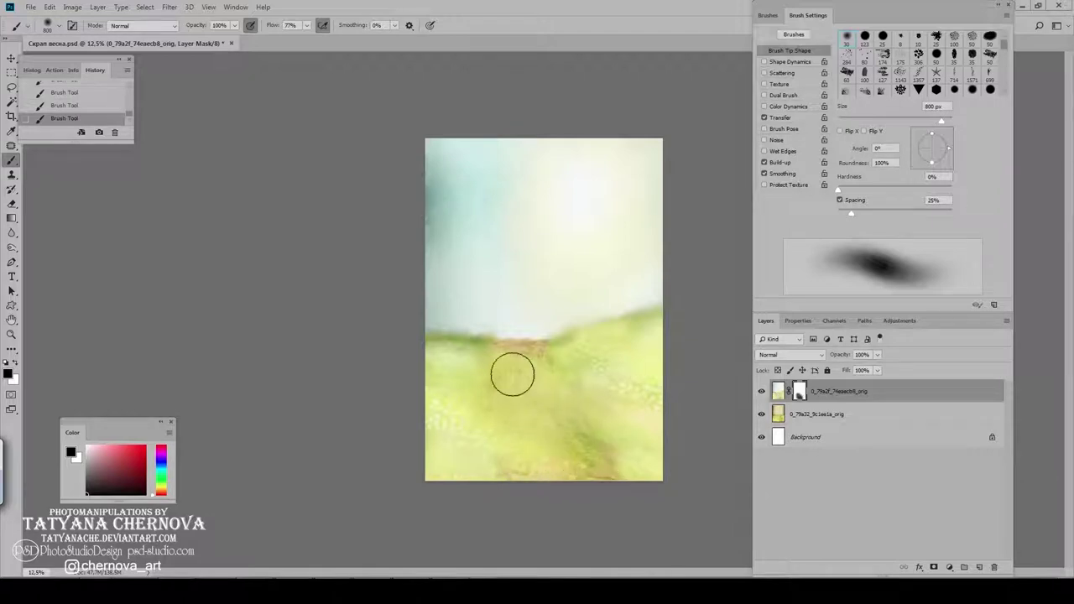
{"action": "left_click", "coordinate": [762, 392]}
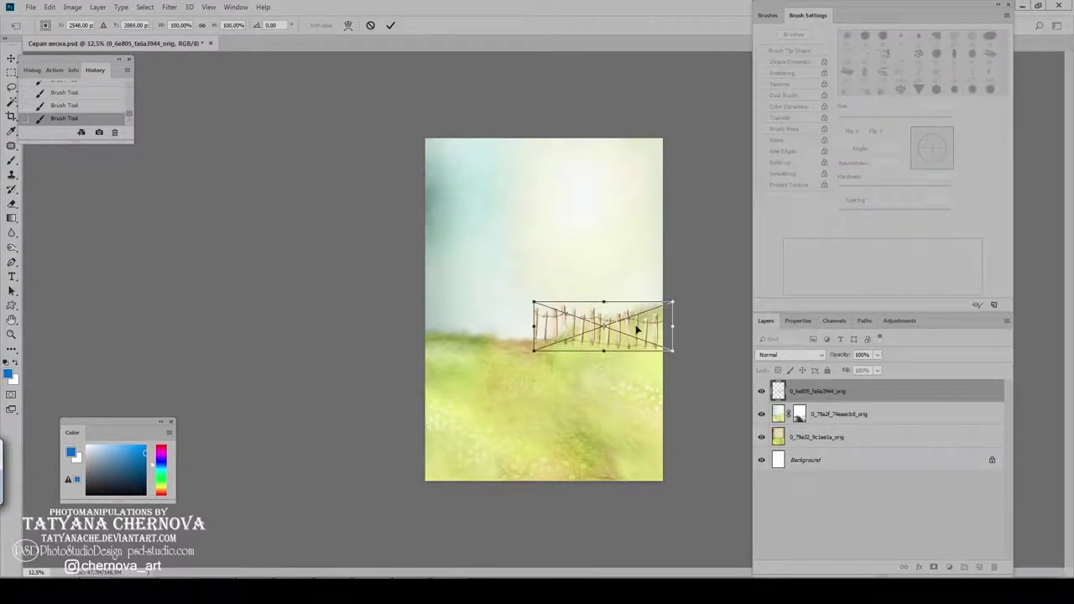
Step: Reshape the fence on the right and set its opacity to 70%
{"action": "mouse_move", "coordinate": [651, 294]}
{"action": "left_mouse_down"}
{"action": "mouse_move", "coordinate": [630, 312]}
{"action": "mouse_move", "coordinate": [625, 292]}
{"action": "left_mouse_up"}
{"action": "key", "text": "Return"}
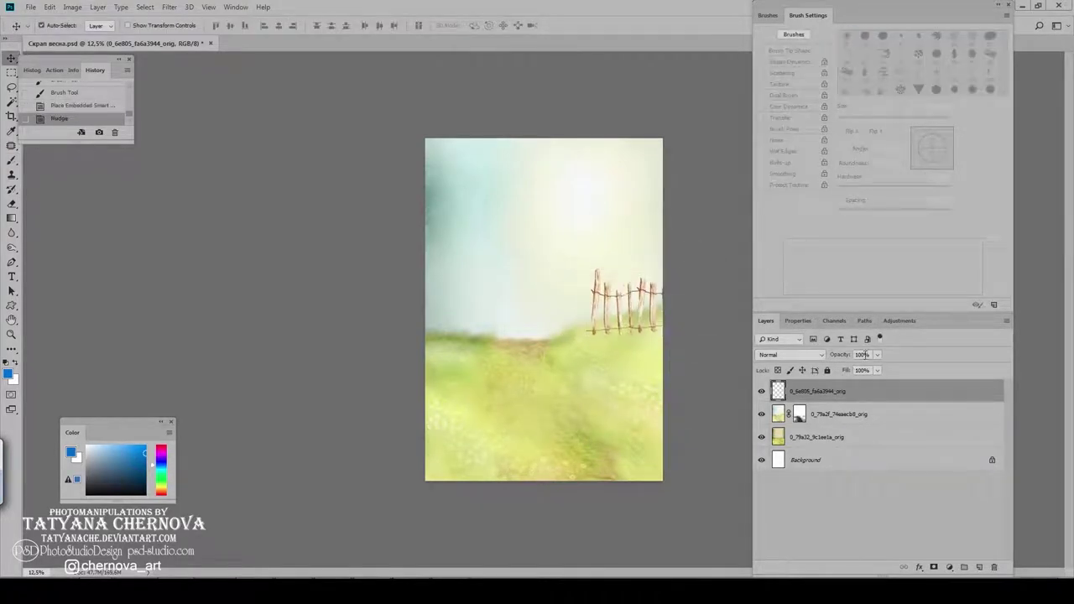
{"action": "type", "text": "7"}
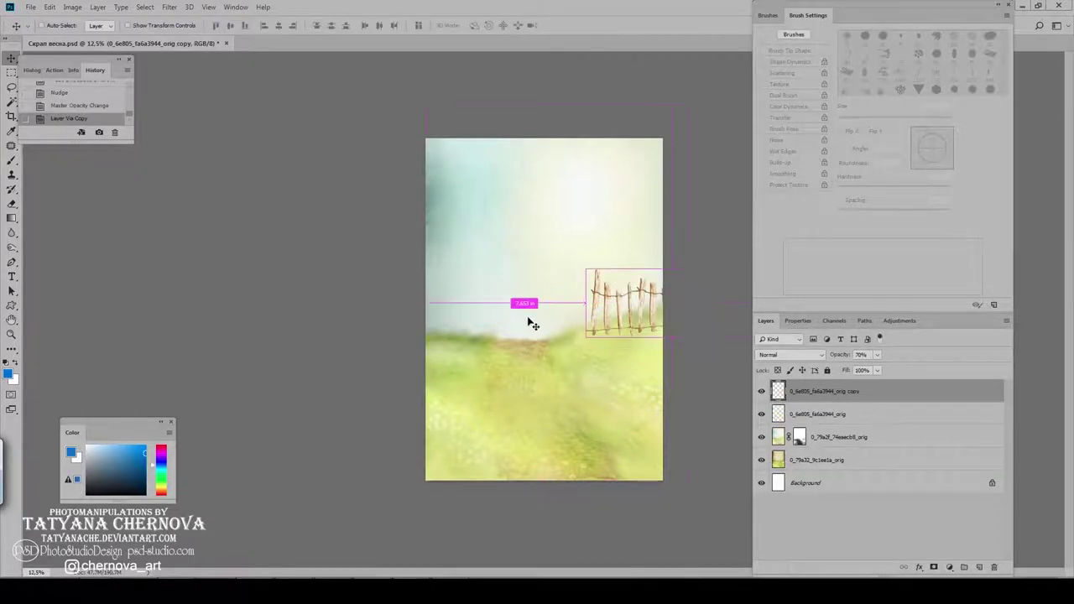
Step: Mirror a fence copy horizontally onto the left edge and shift the placed clouds right
{"action": "right_click", "coordinate": [601, 311]}
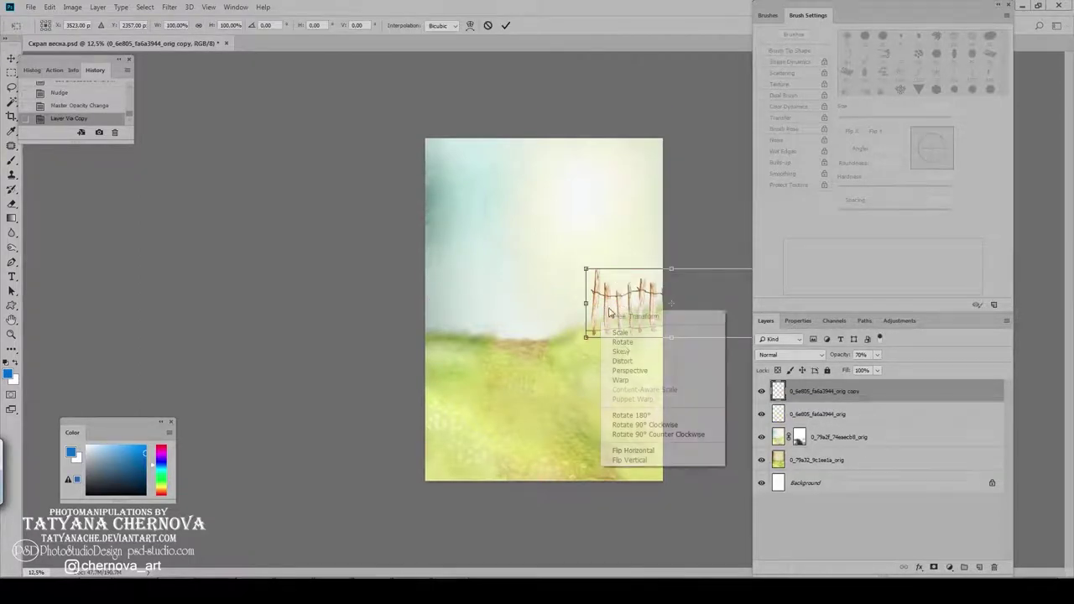
{"action": "left_click", "coordinate": [639, 454]}
{"action": "left_click_drag", "start_coordinate": [677, 304], "coordinate": [456, 304]}
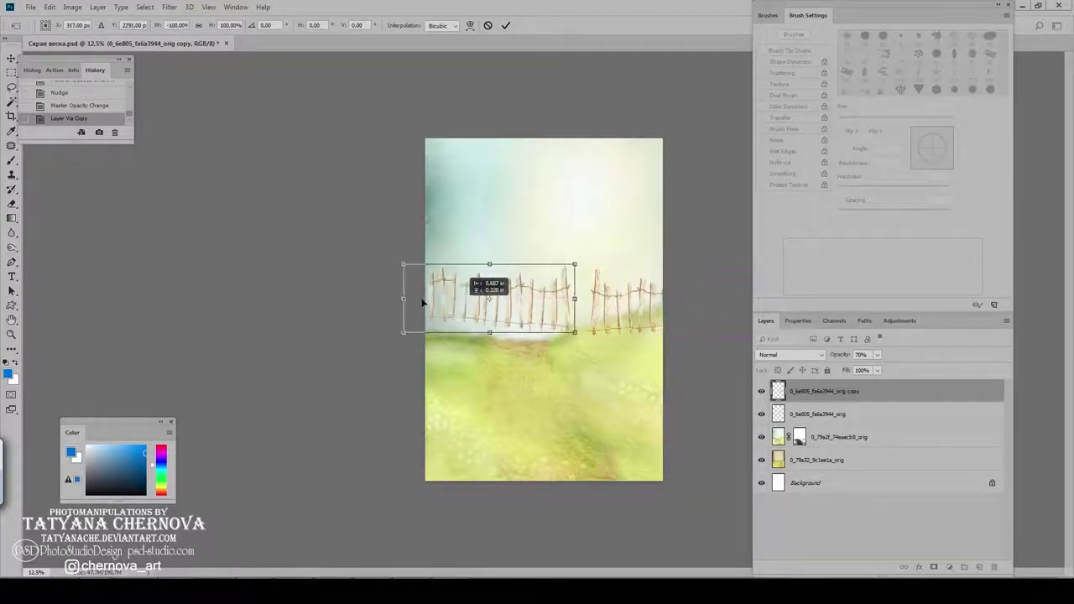
{"action": "left_click_drag", "start_coordinate": [523, 300], "coordinate": [450, 316]}
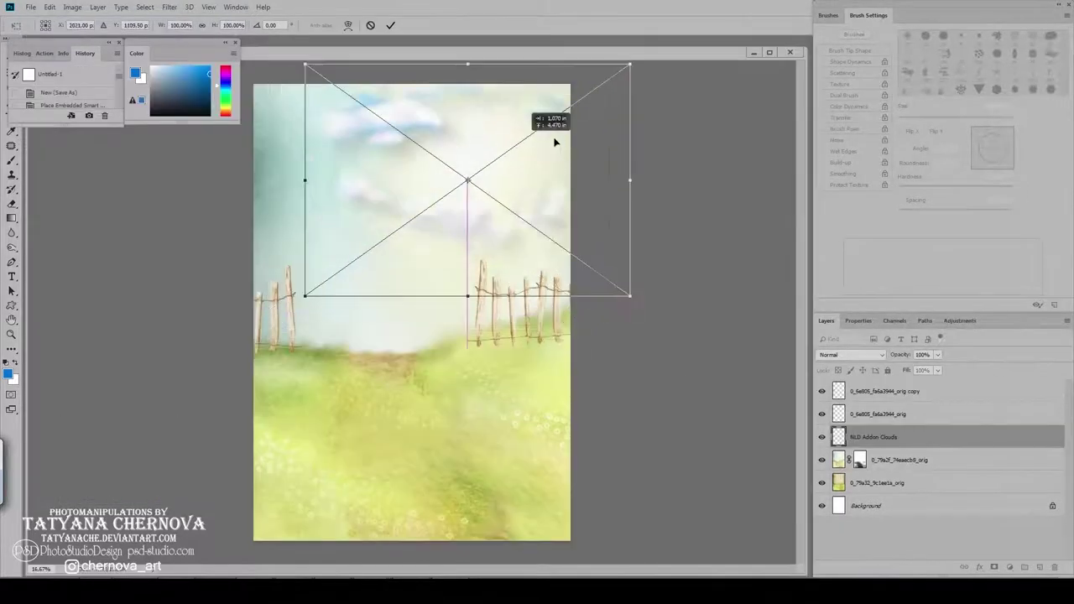
{"action": "left_click_drag", "start_coordinate": [554, 143], "coordinate": [597, 143]}
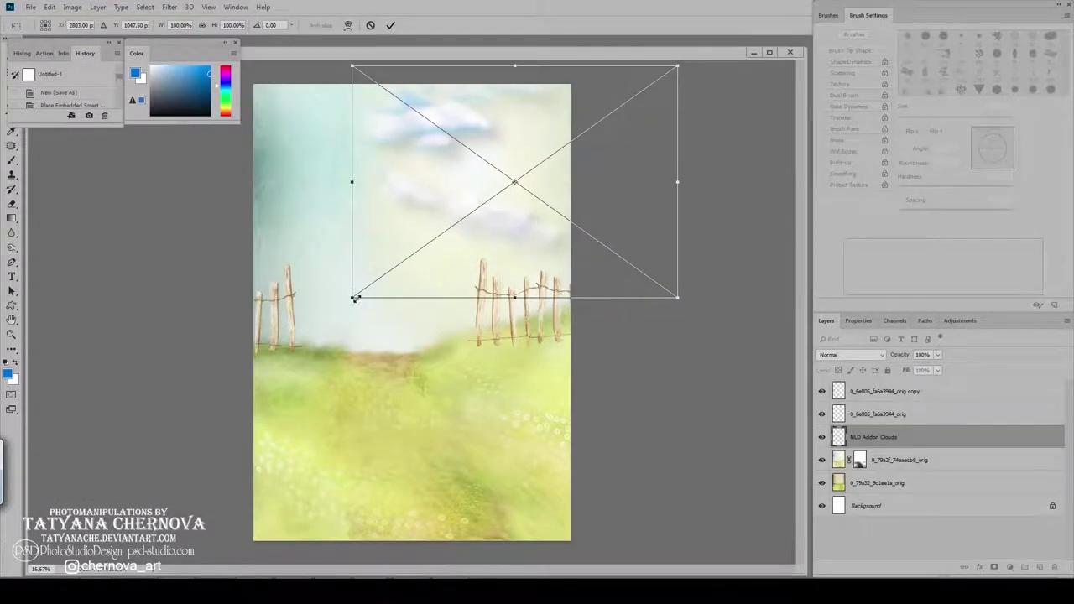
Step: Shrink the clouds to about 79% and move them left into the upper sky
{"action": "left_click_drag", "start_coordinate": [349, 297], "coordinate": [421, 248]}
{"action": "left_click_drag", "start_coordinate": [517, 192], "coordinate": [454, 216]}
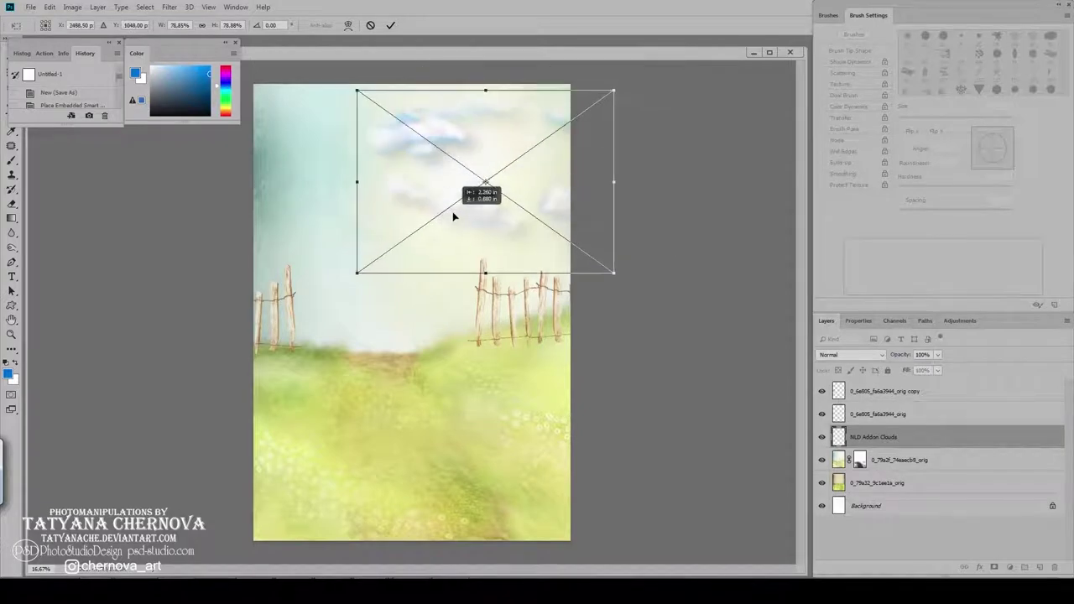
{"action": "key", "text": "Return"}
Step: Place the NLD Sun image, shrink it and position it at the top right
{"action": "left_click", "coordinate": [491, 243]}
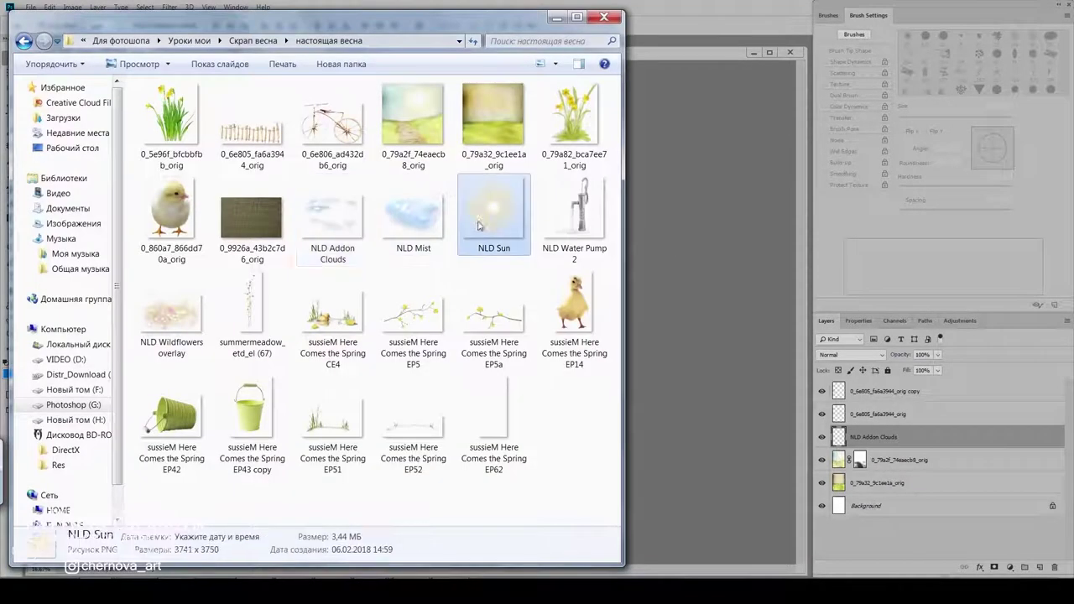
{"action": "key", "text": "Return"}
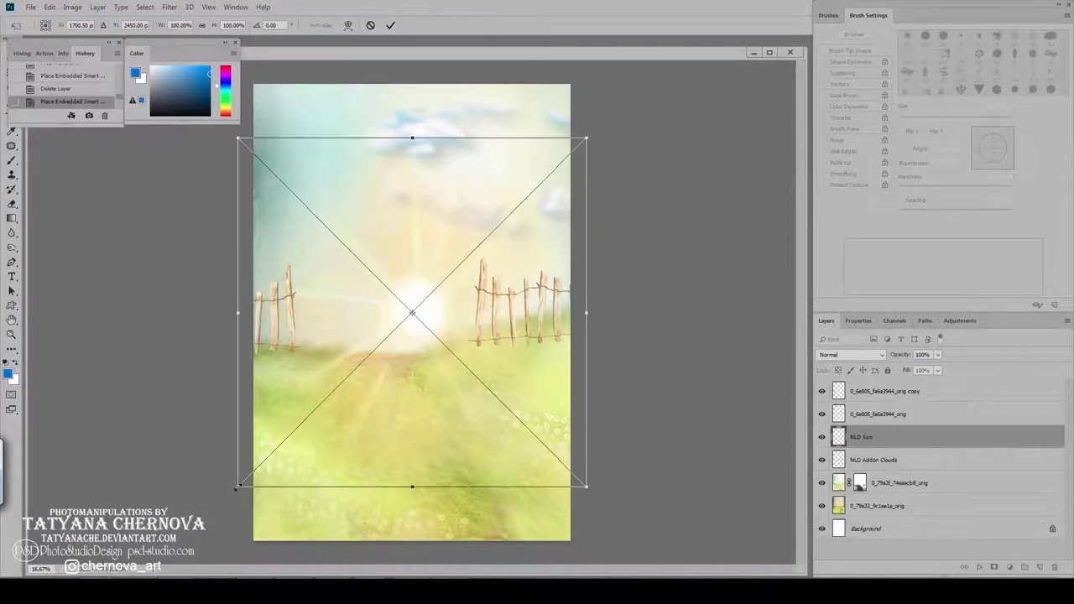
{"action": "left_click_drag", "start_coordinate": [237, 489], "coordinate": [389, 336]}
{"action": "mouse_move", "coordinate": [467, 258]}
{"action": "left_mouse_down"}
{"action": "mouse_move", "coordinate": [495, 203]}
{"action": "mouse_move", "coordinate": [494, 175]}
{"action": "left_mouse_up"}
{"action": "key", "text": "Return"}
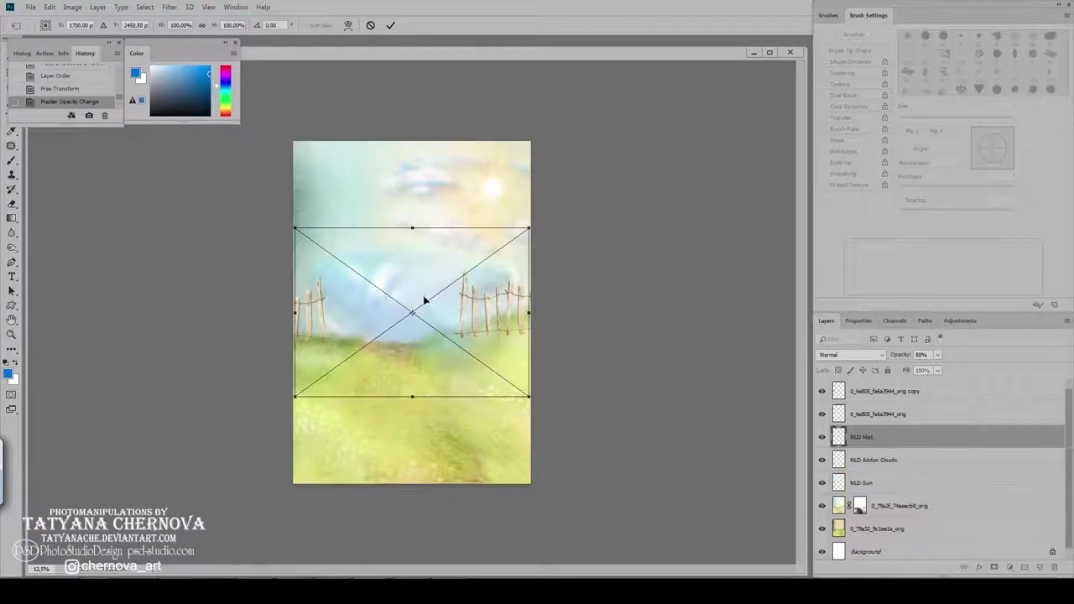
Step: Position the NLD Mist over the horizon at 70% opacity, moving it up and left
{"action": "mouse_move", "coordinate": [425, 297]}
{"action": "left_mouse_down"}
{"action": "mouse_move", "coordinate": [402, 216]}
{"action": "mouse_move", "coordinate": [418, 283]}
{"action": "left_mouse_up"}
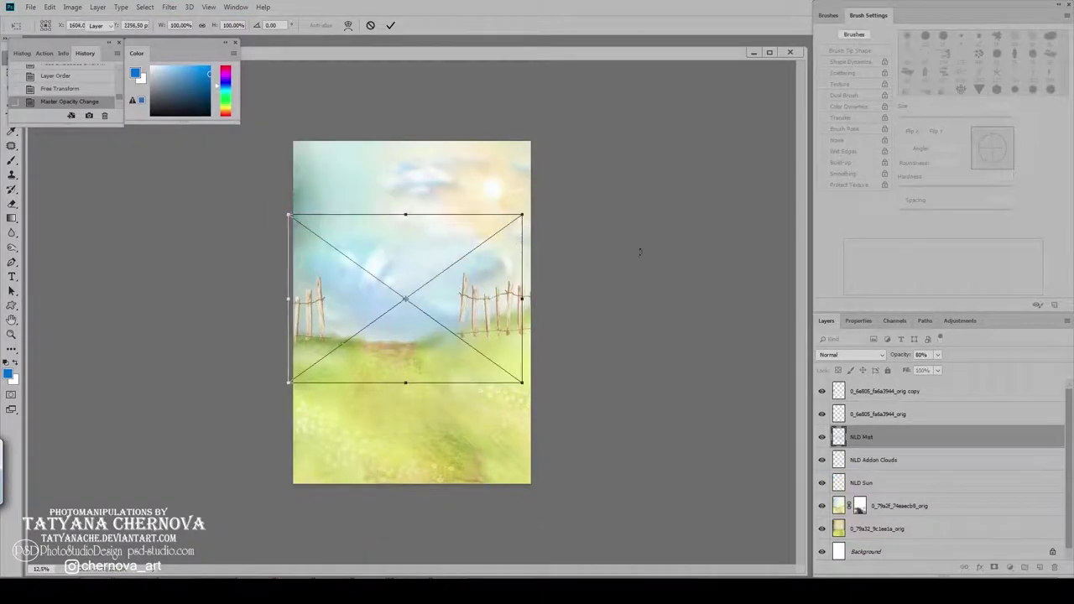
{"action": "key", "text": "Return"}
{"action": "key", "text": "0"}
{"action": "key", "text": "ctrl+t"}
{"action": "key", "text": "Escape"}
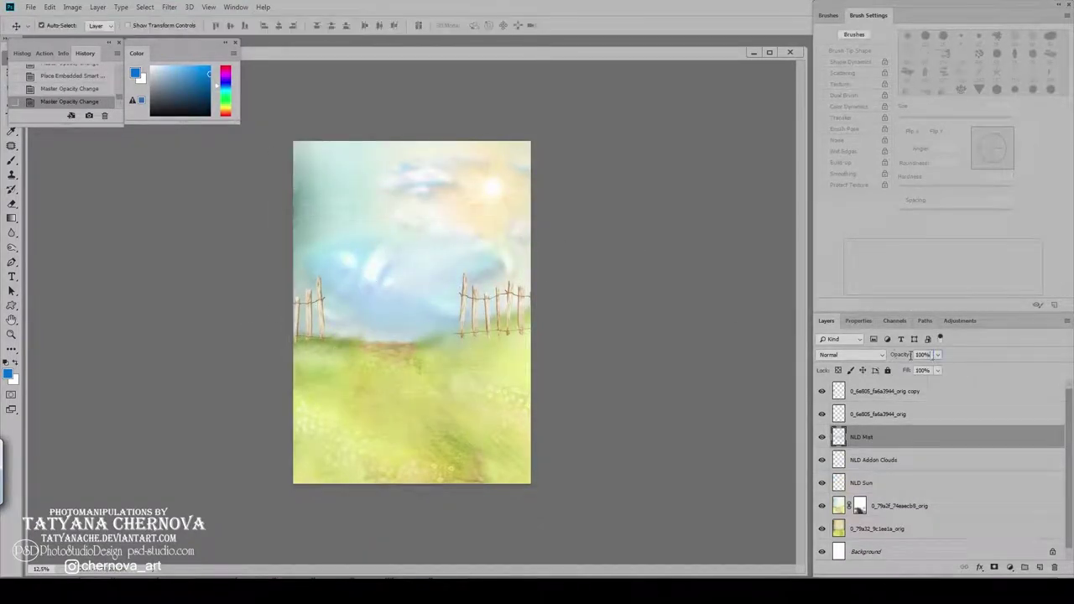
{"action": "type", "text": "70"}
{"action": "key", "text": "ctrl+t"}
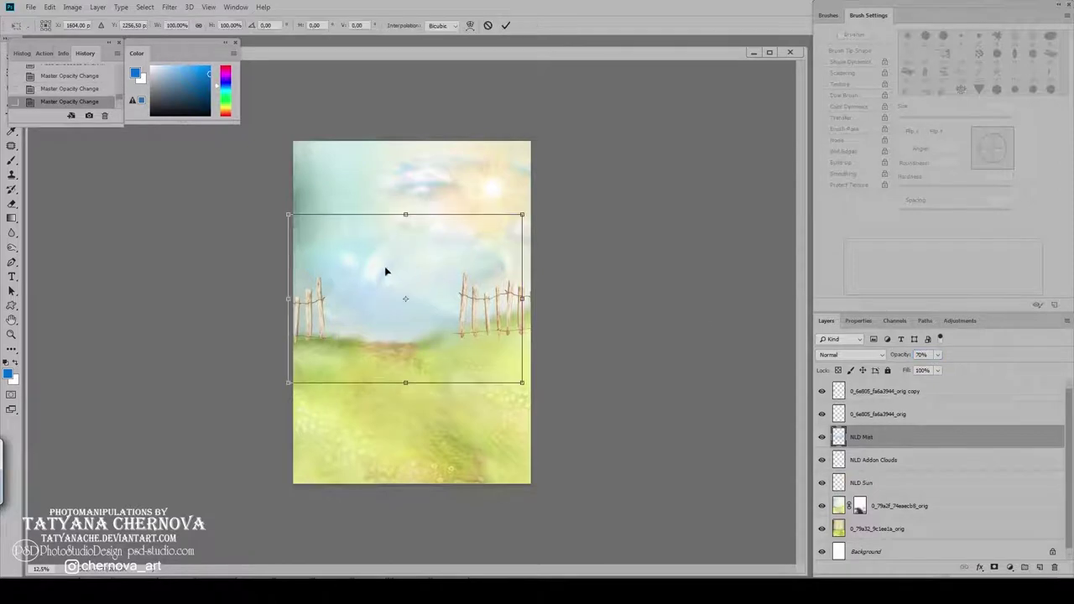
{"action": "left_click_drag", "start_coordinate": [386, 271], "coordinate": [344, 181]}
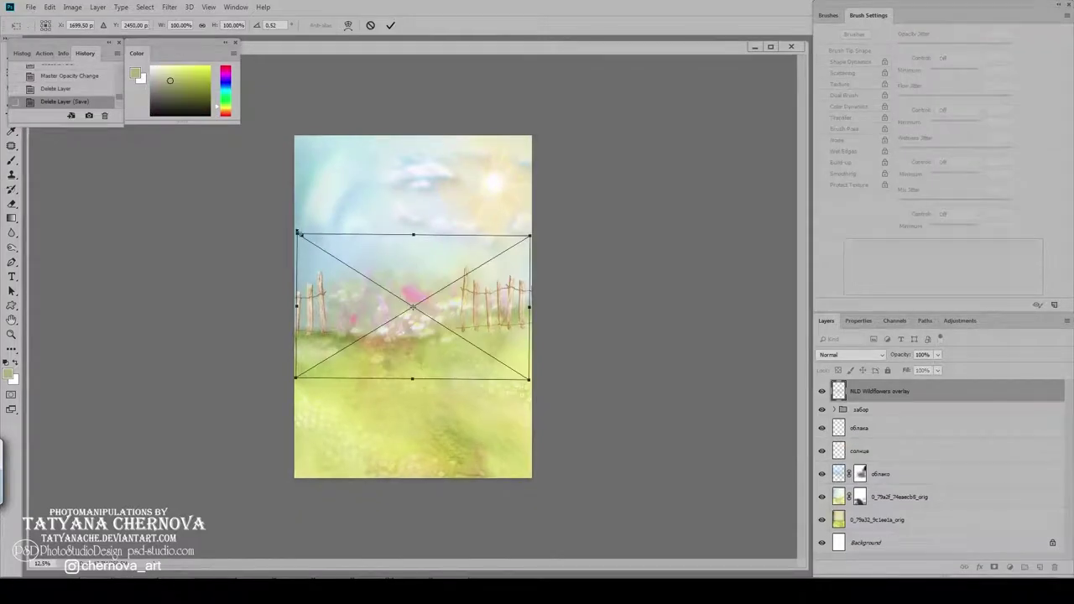
Step: Shrink the wildflowers overlay to 76% and spread a copy into the foreground
{"action": "left_click_drag", "start_coordinate": [298, 233], "coordinate": [352, 269]}
{"action": "mouse_move", "coordinate": [440, 342]}
{"action": "left_mouse_down"}
{"action": "mouse_move", "coordinate": [334, 344]}
{"action": "mouse_move", "coordinate": [324, 406]}
{"action": "left_mouse_up"}
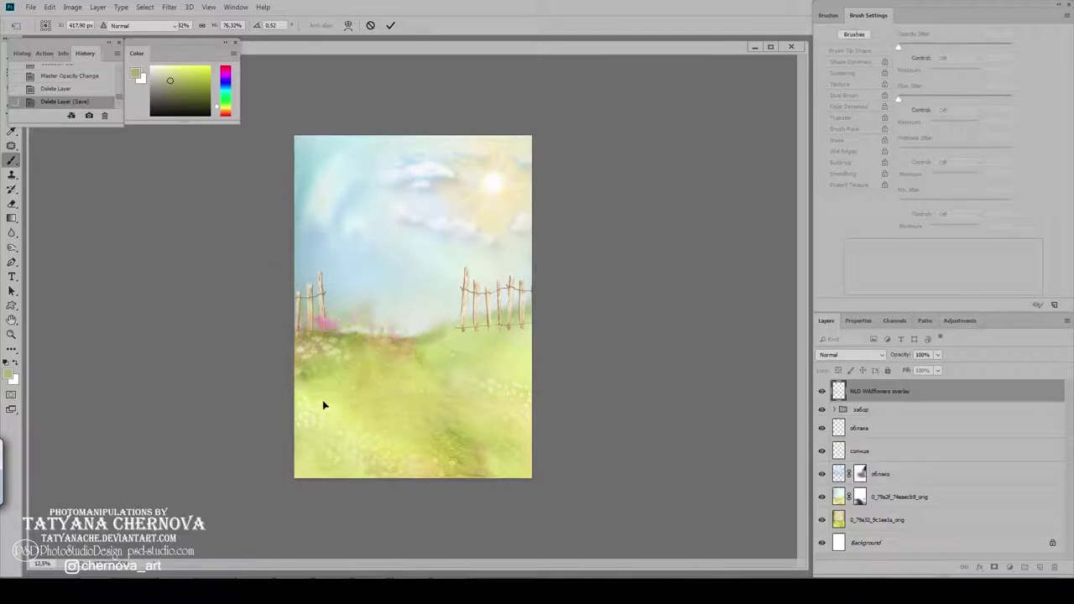
{"action": "mouse_move", "coordinate": [377, 355]}
{"action": "left_mouse_down"}
{"action": "mouse_move", "coordinate": [352, 465]}
{"action": "mouse_move", "coordinate": [370, 472]}
{"action": "left_mouse_up"}
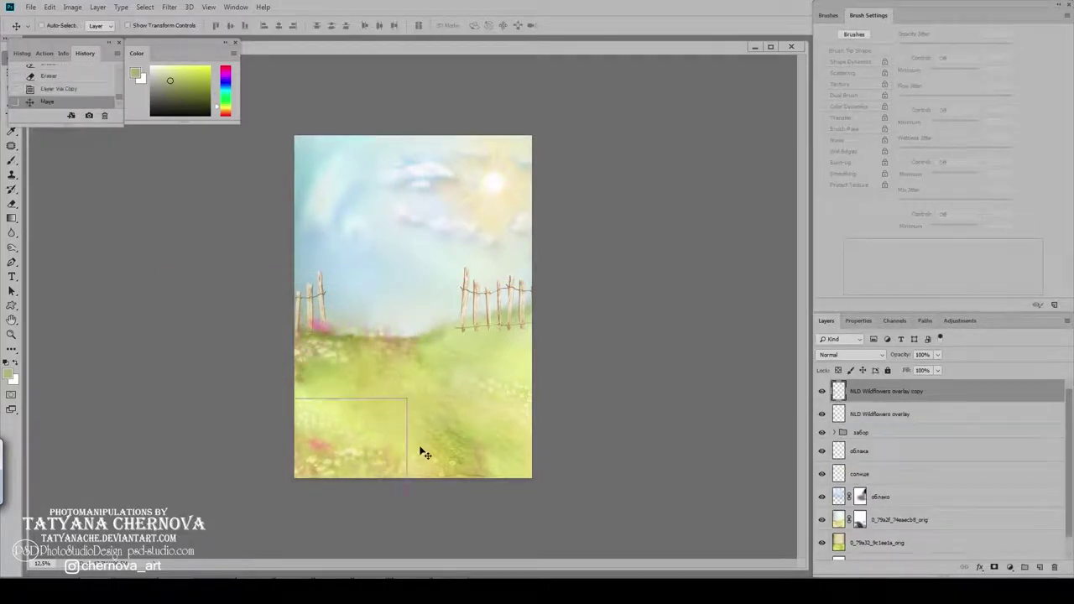
Step: Position the ground texture and move the flowers down and right along the bottom
{"action": "left_click_drag", "start_coordinate": [467, 445], "coordinate": [473, 453]}
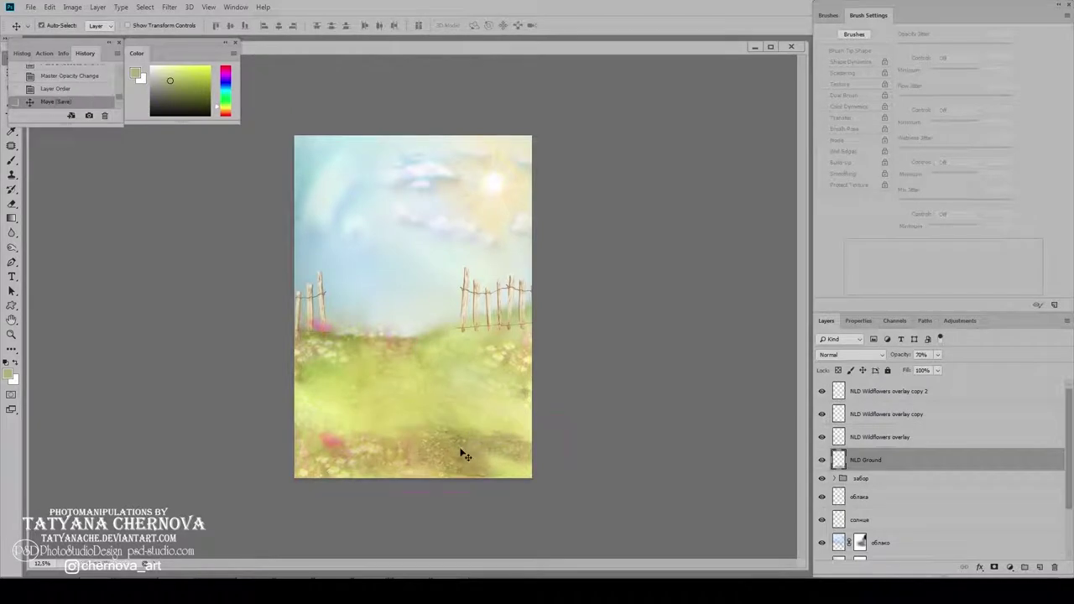
{"action": "mouse_move", "coordinate": [456, 344]}
{"action": "left_mouse_down"}
{"action": "mouse_move", "coordinate": [460, 407]}
{"action": "mouse_move", "coordinate": [481, 450]}
{"action": "left_mouse_up"}
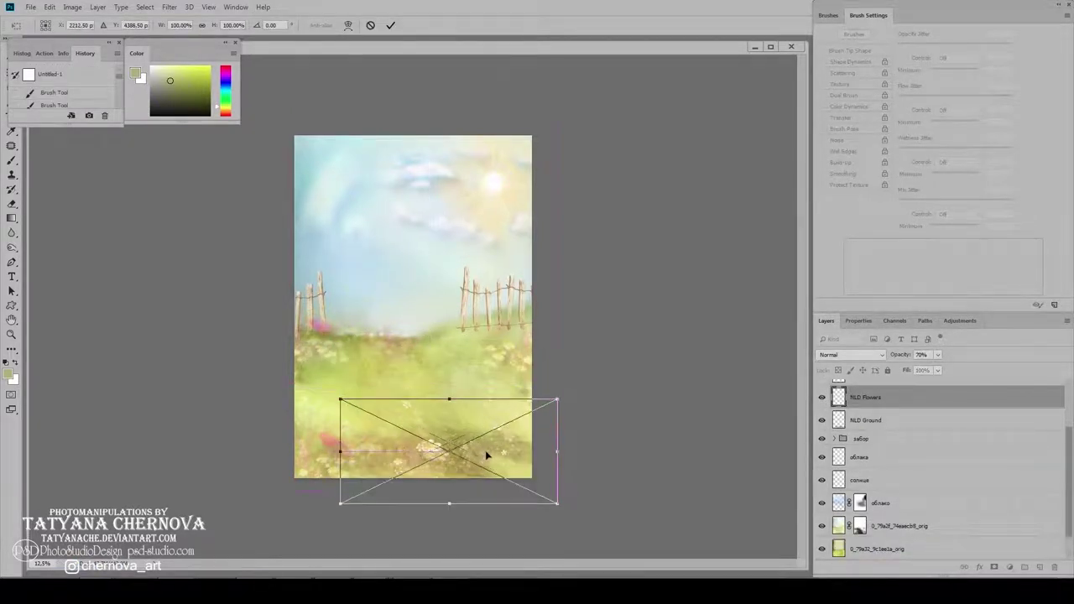
{"action": "key", "text": "ctrl+m"}
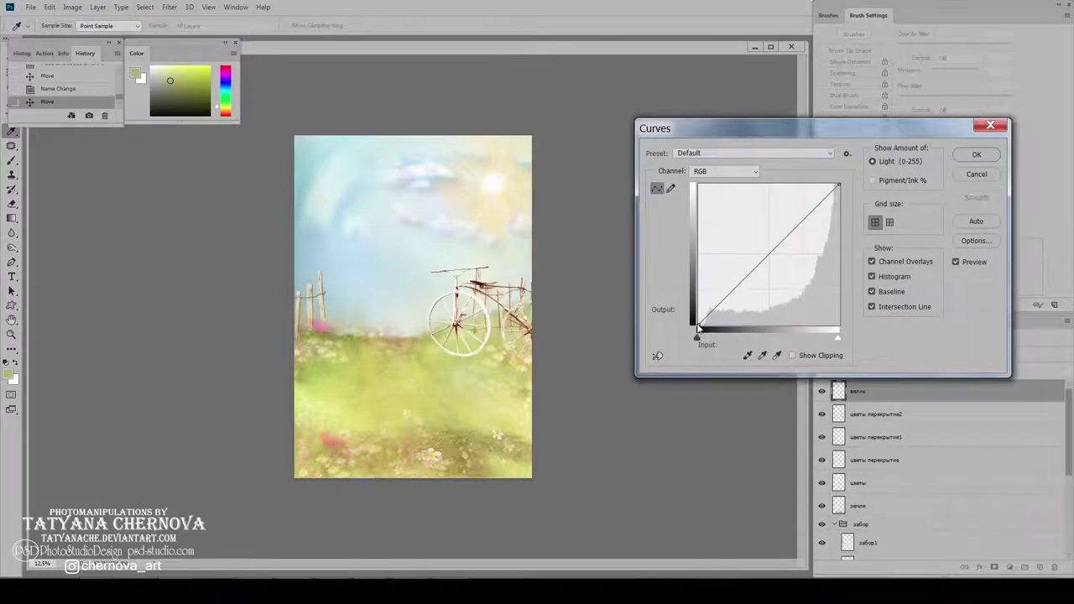
Step: Apply Curves lowering Blue highlights (254 to 248) and lifting Red shadows (0 to 12)
{"action": "left_click_drag", "start_coordinate": [762, 269], "coordinate": [764, 270]}
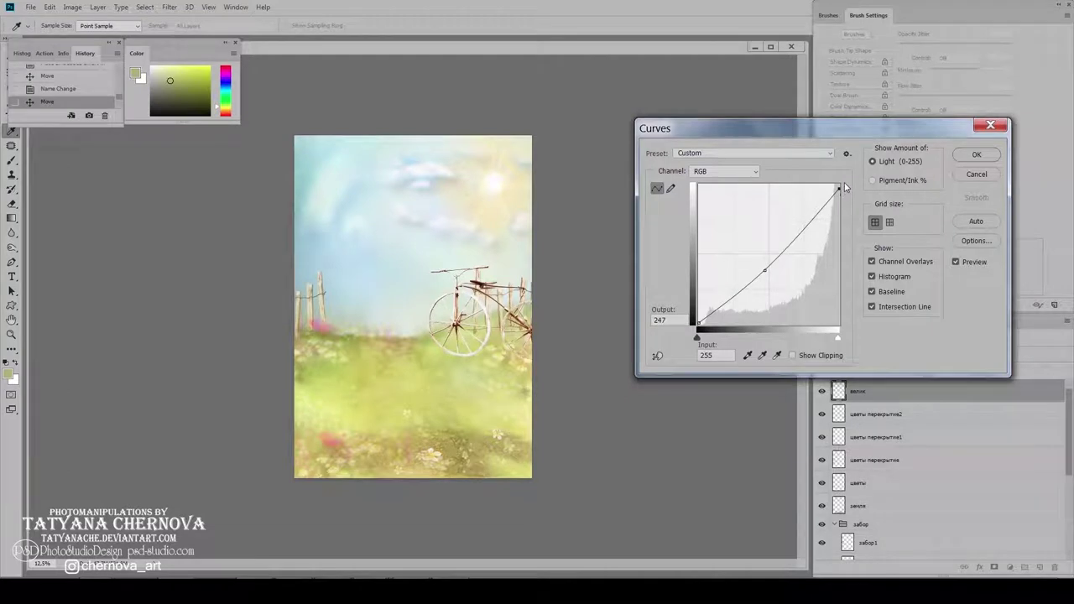
{"action": "left_click", "coordinate": [725, 171]}
{"action": "left_click", "coordinate": [709, 214]}
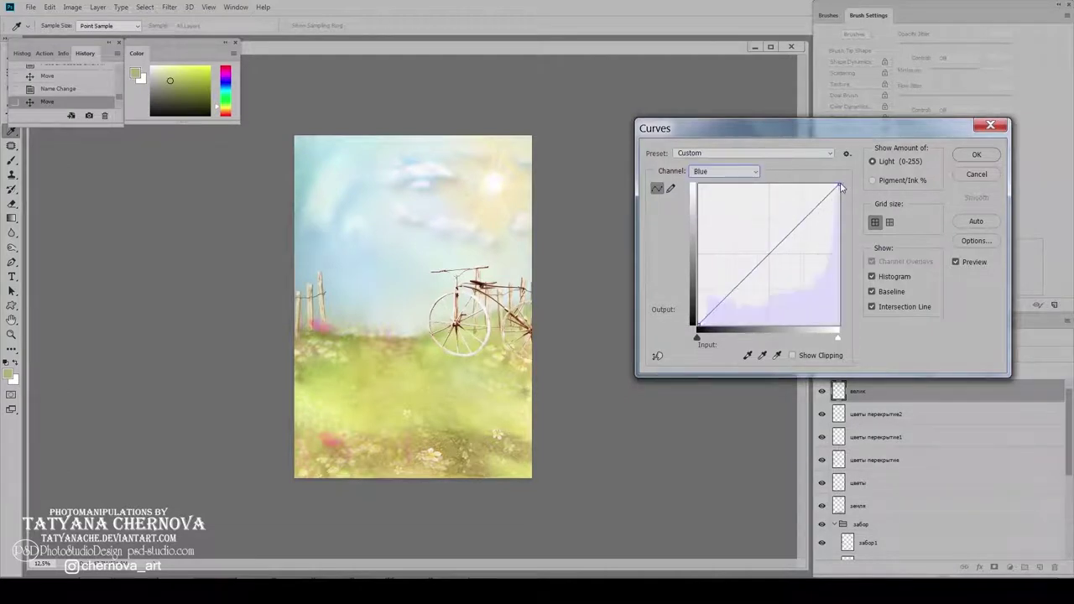
{"action": "left_click_drag", "start_coordinate": [841, 187], "coordinate": [838, 188]}
{"action": "left_click", "coordinate": [718, 172]}
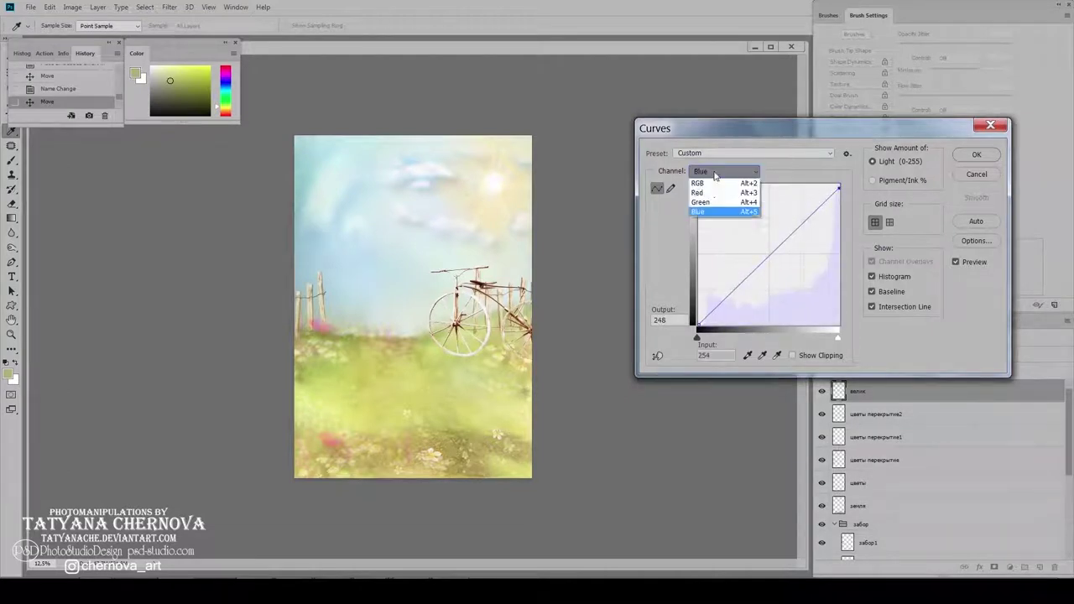
{"action": "left_click", "coordinate": [709, 190]}
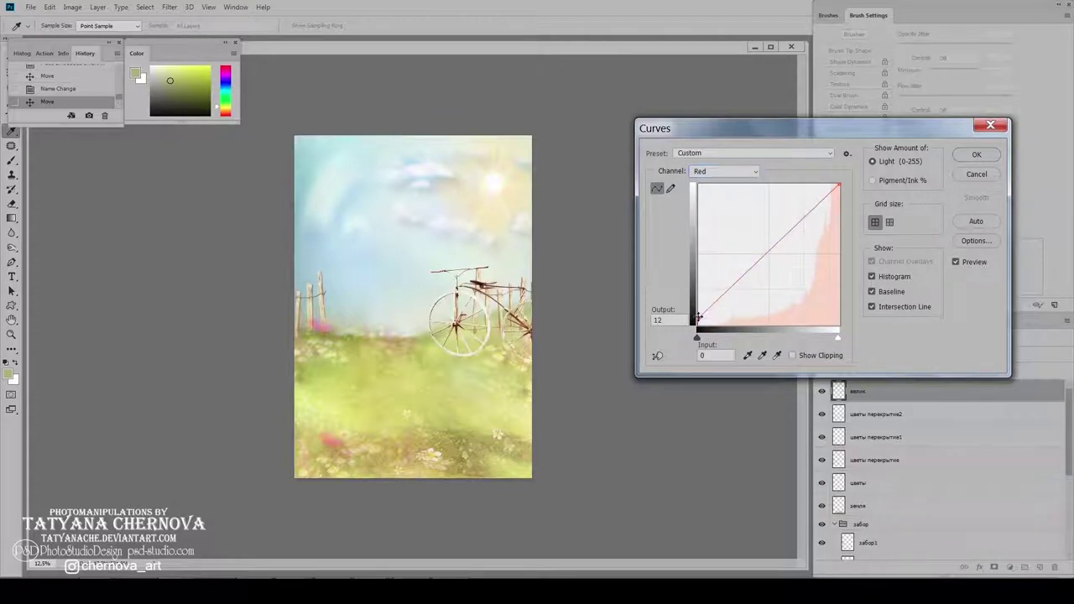
{"action": "left_click", "coordinate": [975, 156]}
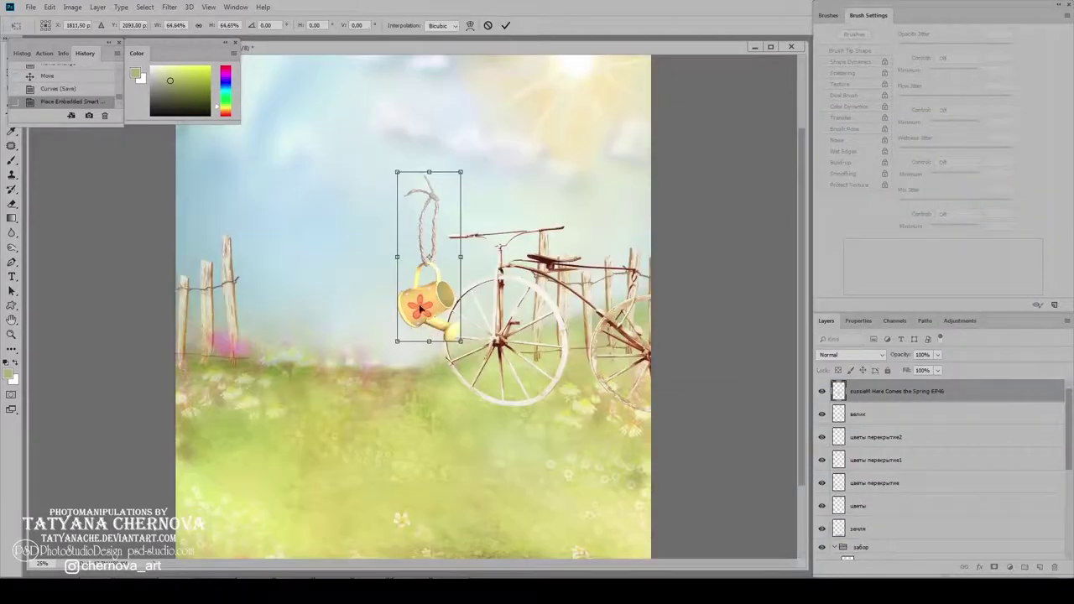
Step: Shrink the watering can onto the bicycle and set the flowering branch in the top-left corner
{"action": "left_click_drag", "start_coordinate": [459, 311], "coordinate": [548, 319]}
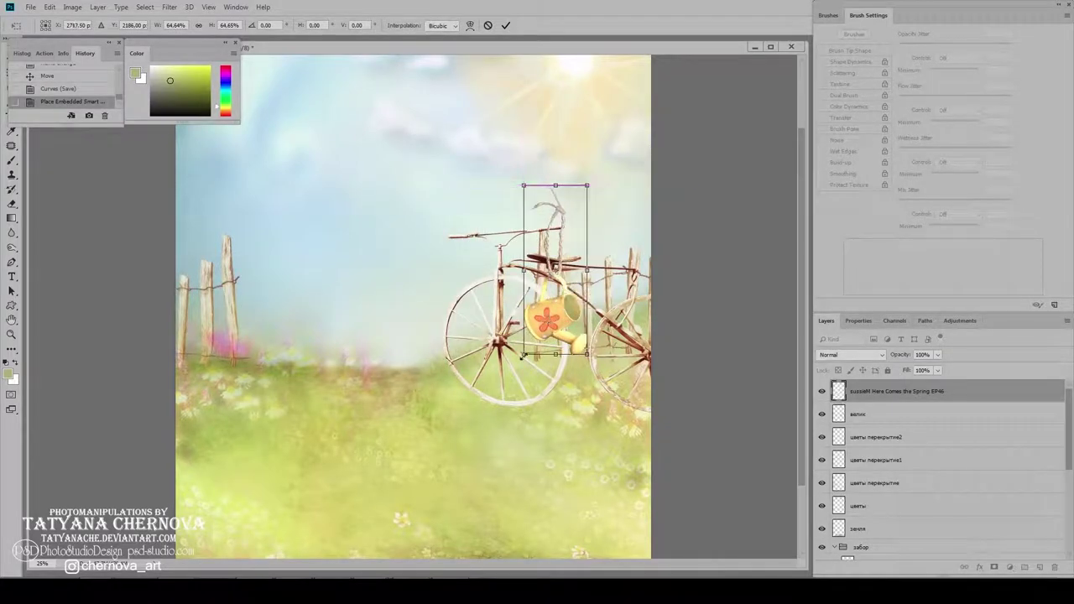
{"action": "left_click_drag", "start_coordinate": [523, 355], "coordinate": [546, 314]}
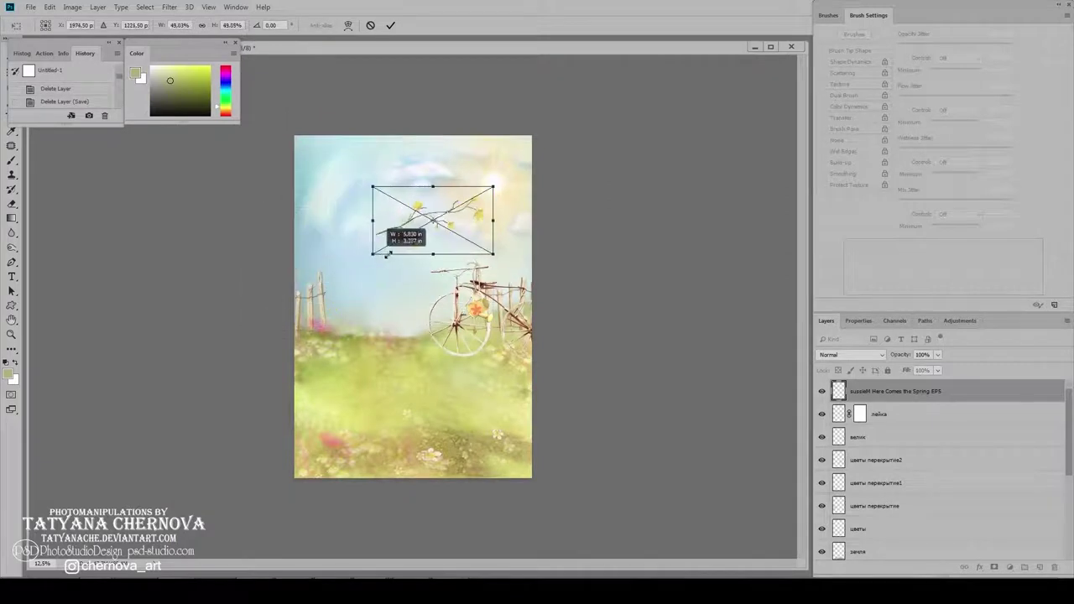
{"action": "left_click_drag", "start_coordinate": [468, 221], "coordinate": [347, 169]}
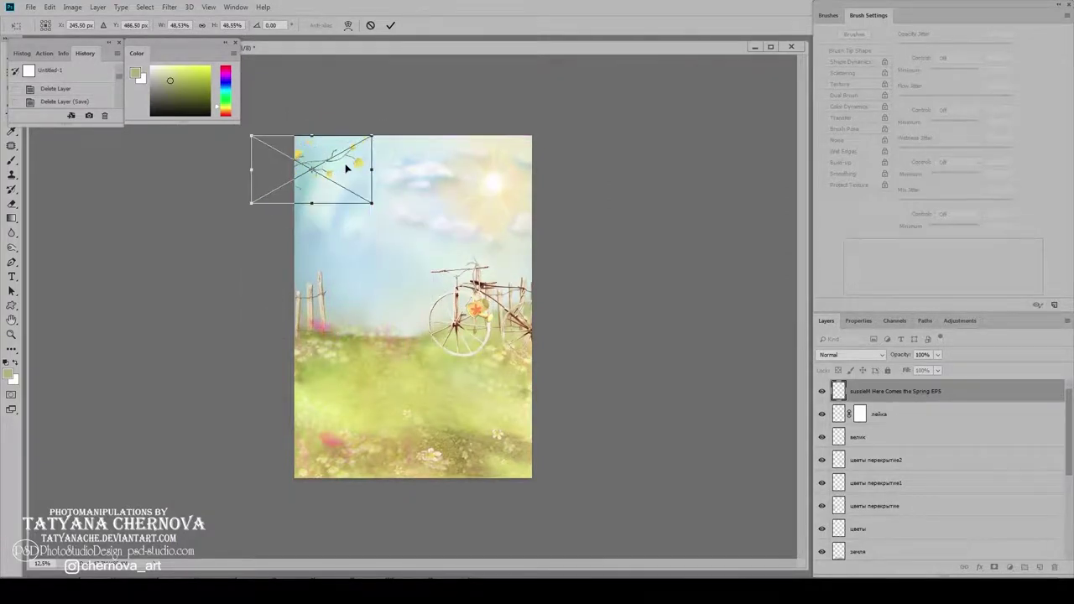
{"action": "key", "text": "Return"}
{"action": "left_click_drag", "start_coordinate": [336, 197], "coordinate": [305, 204]}
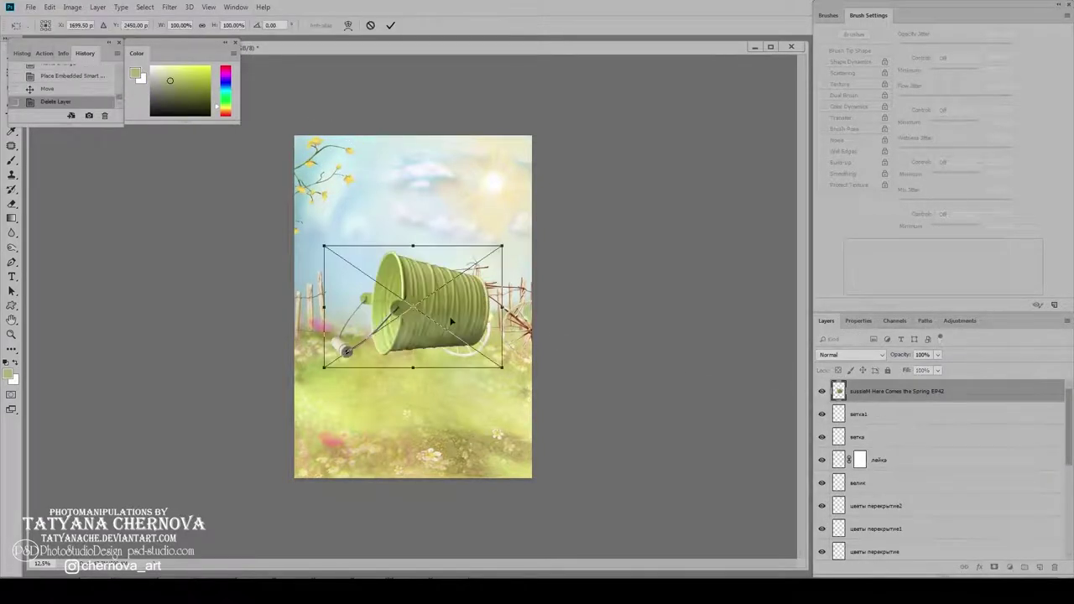
Step: Tilt the bucket slightly and sketch lasso outlines of its shaded side and the light direction
{"action": "left_click_drag", "start_coordinate": [453, 240], "coordinate": [443, 237]}
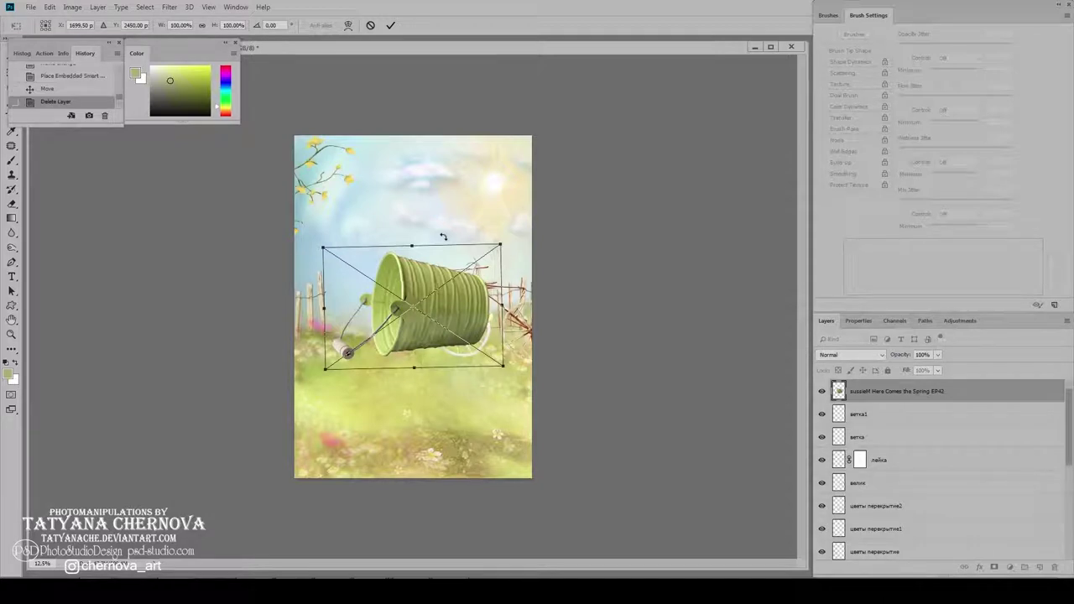
{"action": "key", "text": "Return"}
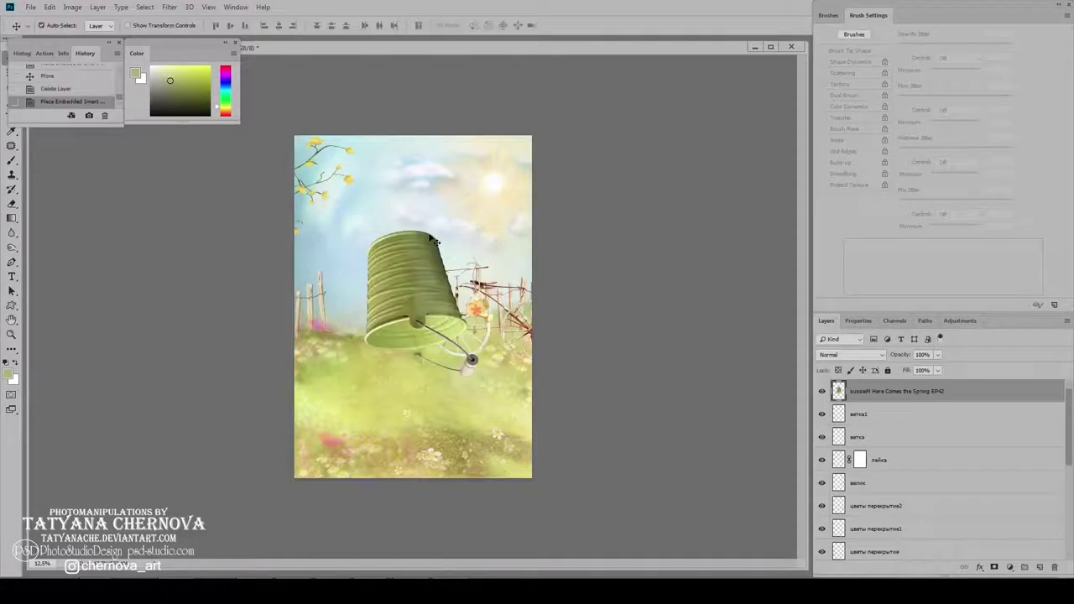
{"action": "key", "text": "l"}
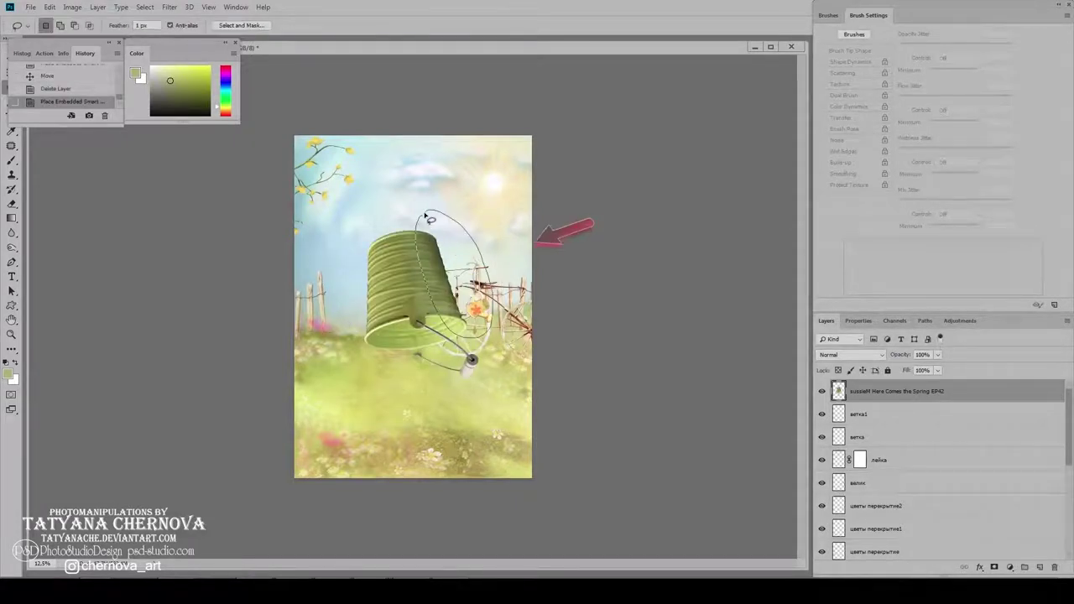
{"action": "mouse_move", "coordinate": [427, 215]}
{"action": "left_mouse_down"}
{"action": "mouse_move", "coordinate": [419, 225]}
{"action": "mouse_move", "coordinate": [374, 211]}
{"action": "left_mouse_up"}
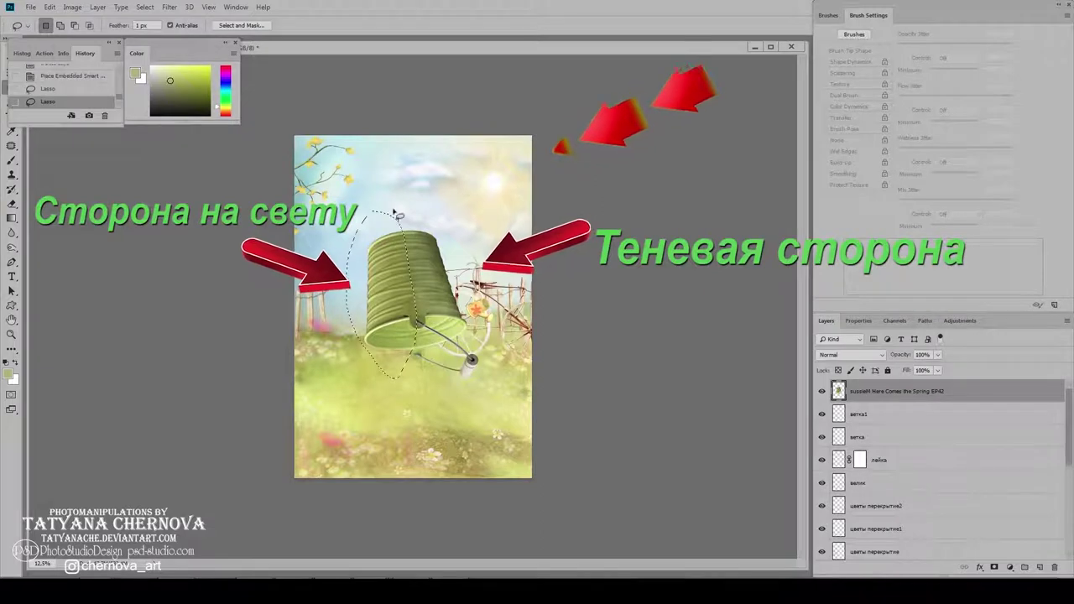
{"action": "left_click_drag", "start_coordinate": [480, 262], "coordinate": [462, 128]}
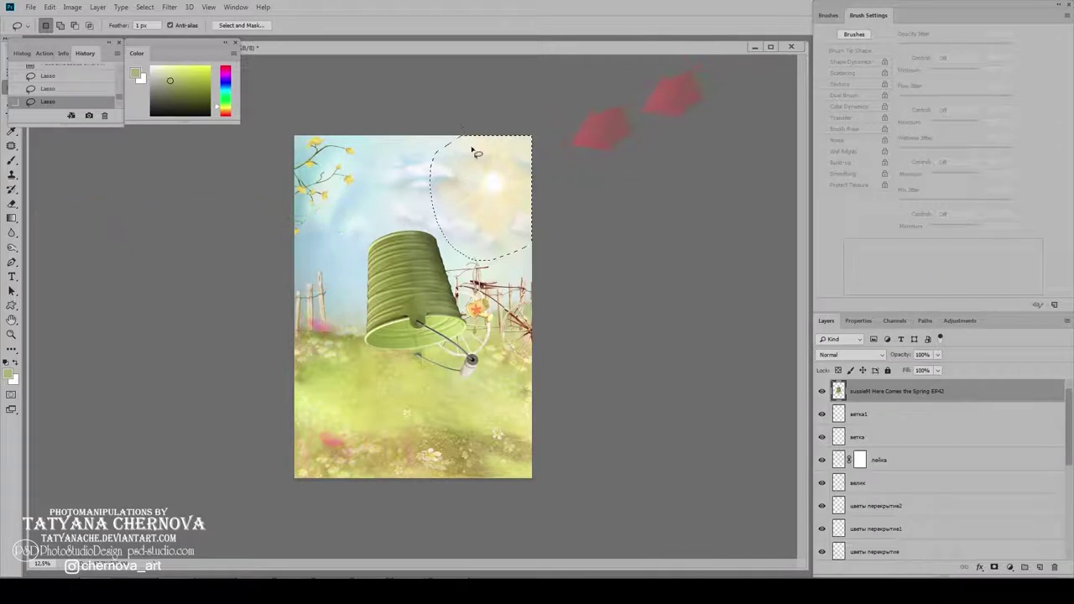
{"action": "key", "text": "ctrl+d"}
Step: Flip the bucket horizontally, rotate it about -29°, and shrink it onto the left fence post
{"action": "key", "text": "ctrl+t"}
{"action": "right_click", "coordinate": [404, 287]}
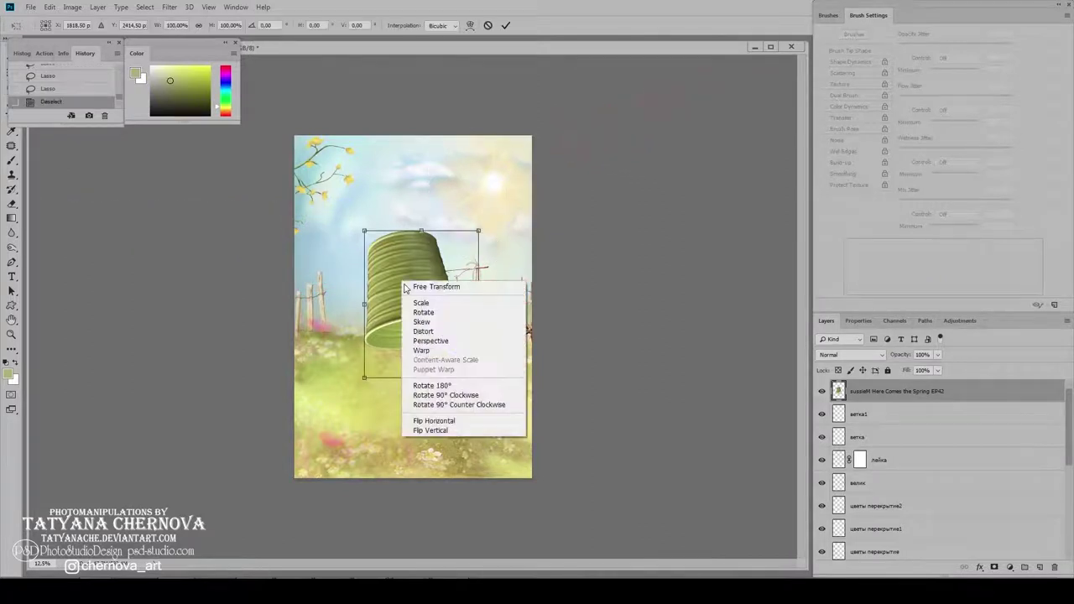
{"action": "left_click", "coordinate": [471, 420]}
{"action": "mouse_move", "coordinate": [395, 388]}
{"action": "left_mouse_down"}
{"action": "mouse_move", "coordinate": [439, 390]}
{"action": "mouse_move", "coordinate": [445, 265]}
{"action": "left_mouse_up"}
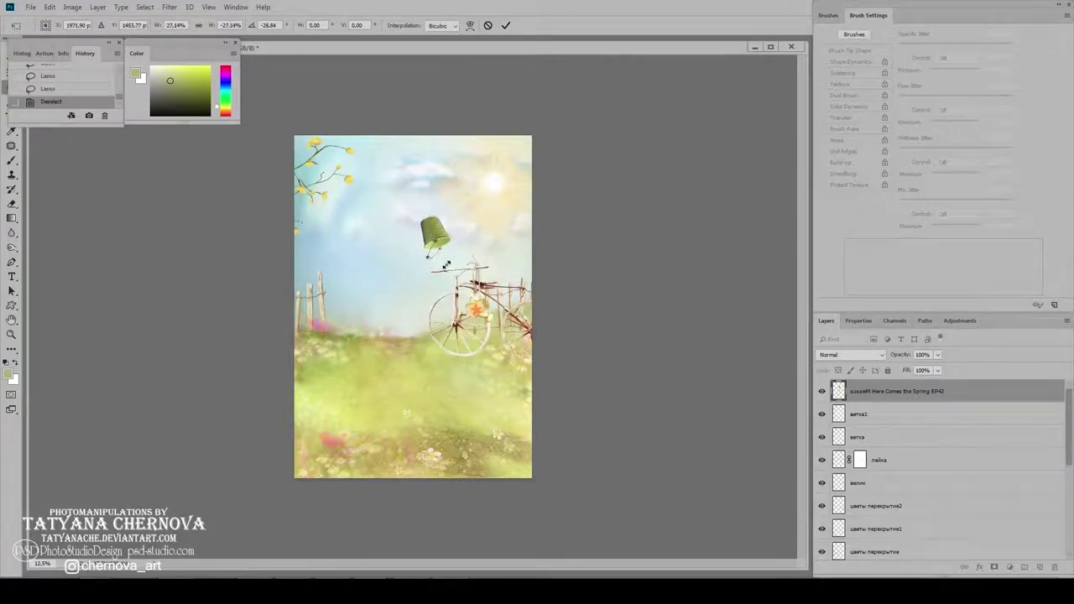
{"action": "key", "text": "Return"}
{"action": "mouse_move", "coordinate": [451, 244]}
{"action": "left_mouse_down"}
{"action": "mouse_move", "coordinate": [330, 275]}
{"action": "mouse_move", "coordinate": [333, 260]}
{"action": "left_mouse_up"}
{"action": "key", "text": "ctrl+t"}
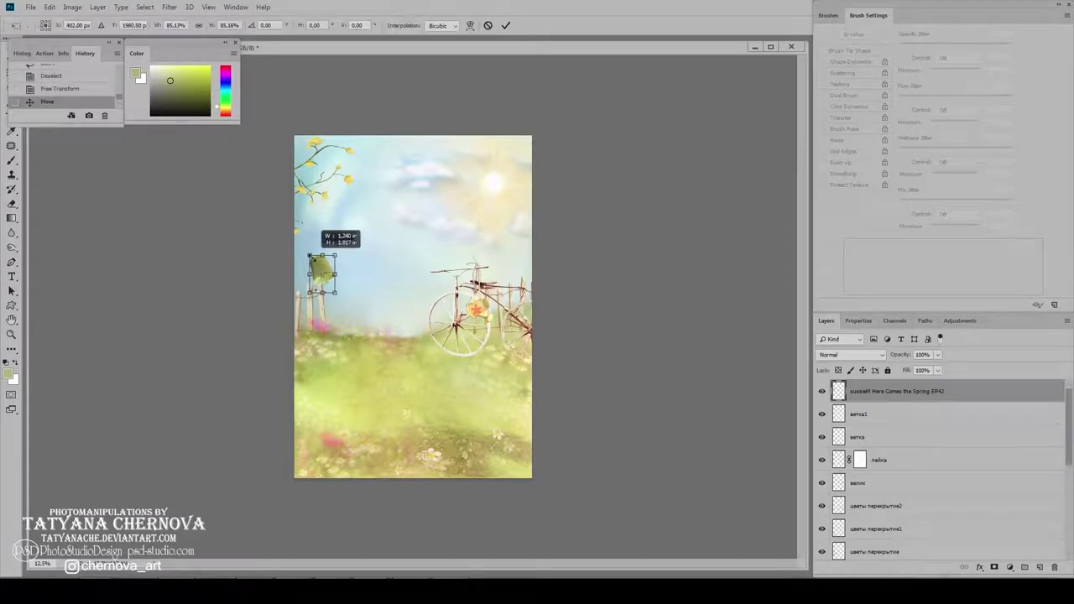
{"action": "key", "text": "Return"}
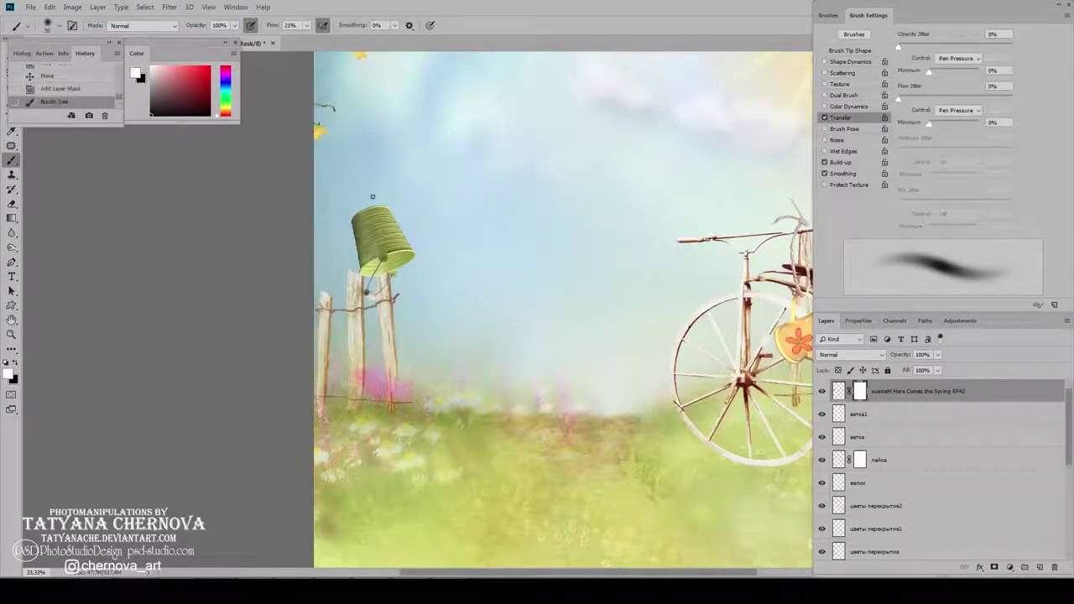
Step: Paint black at 70% flow on the bucket's mask to tuck it into the fence
{"action": "key", "text": "x"}
{"action": "key", "text": "shift+7"}
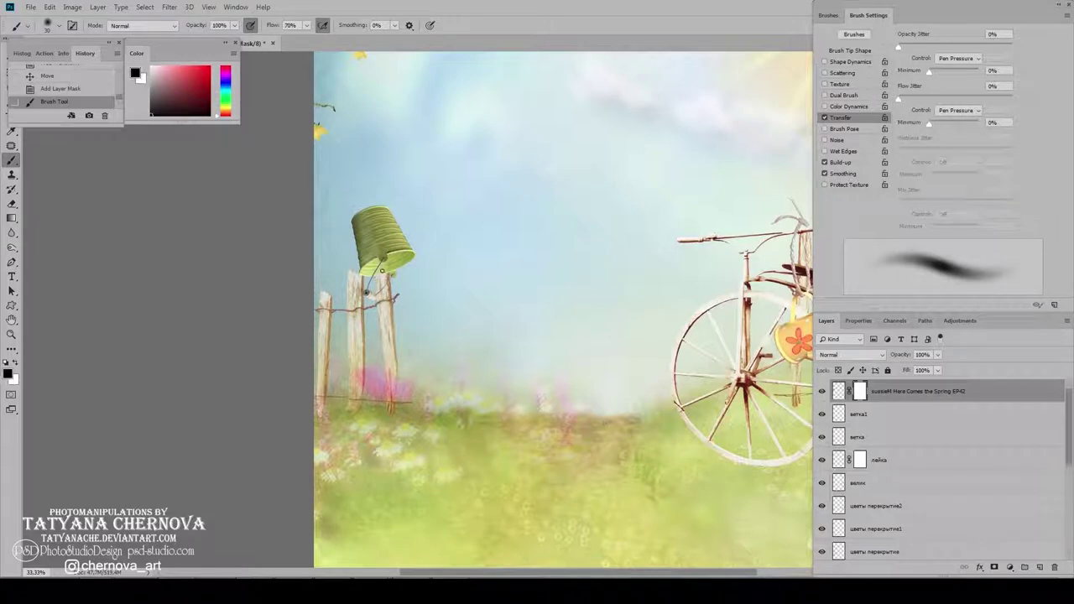
{"action": "left_click_drag", "start_coordinate": [379, 280], "coordinate": [377, 261]}
{"action": "type", "text": "ведро"}
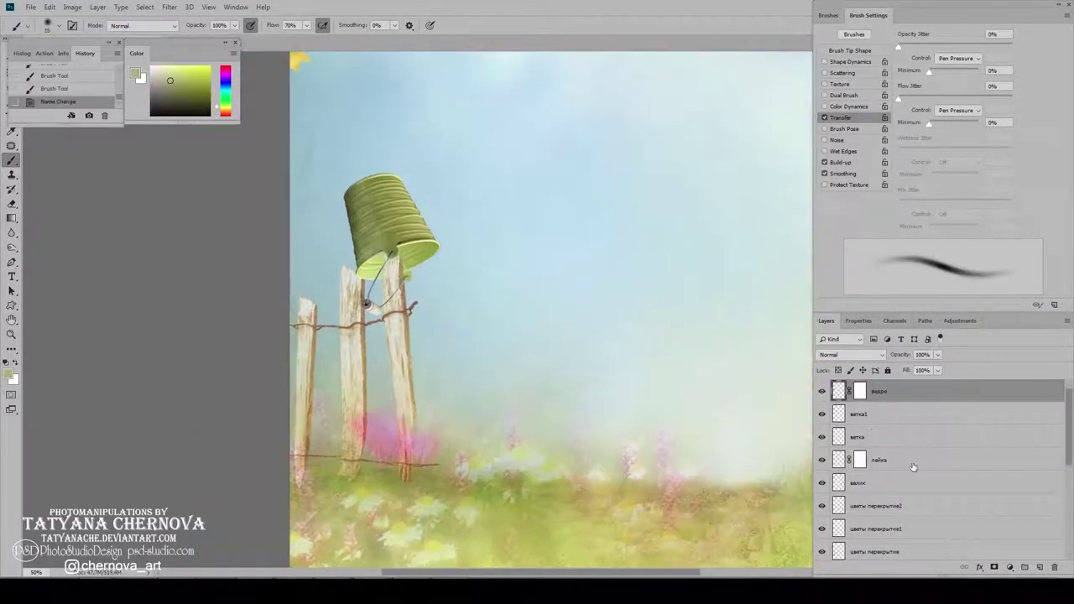
Step: Add a Multiply layer and brush sampled beige at 31% flow where the rope meets the bucket
{"action": "left_click", "coordinate": [1039, 568]}
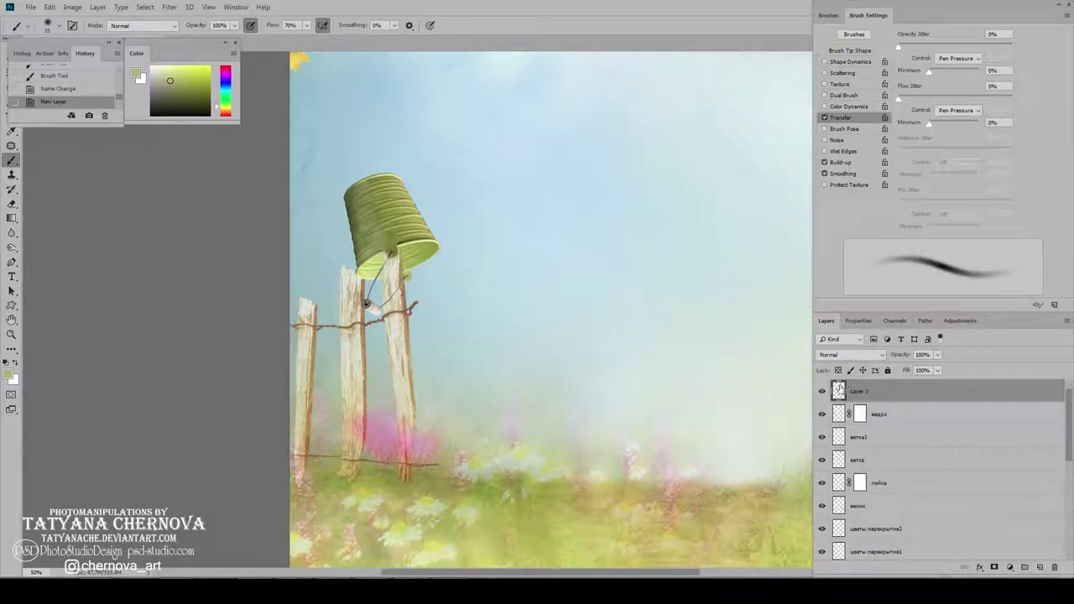
{"action": "left_click", "coordinate": [846, 356]}
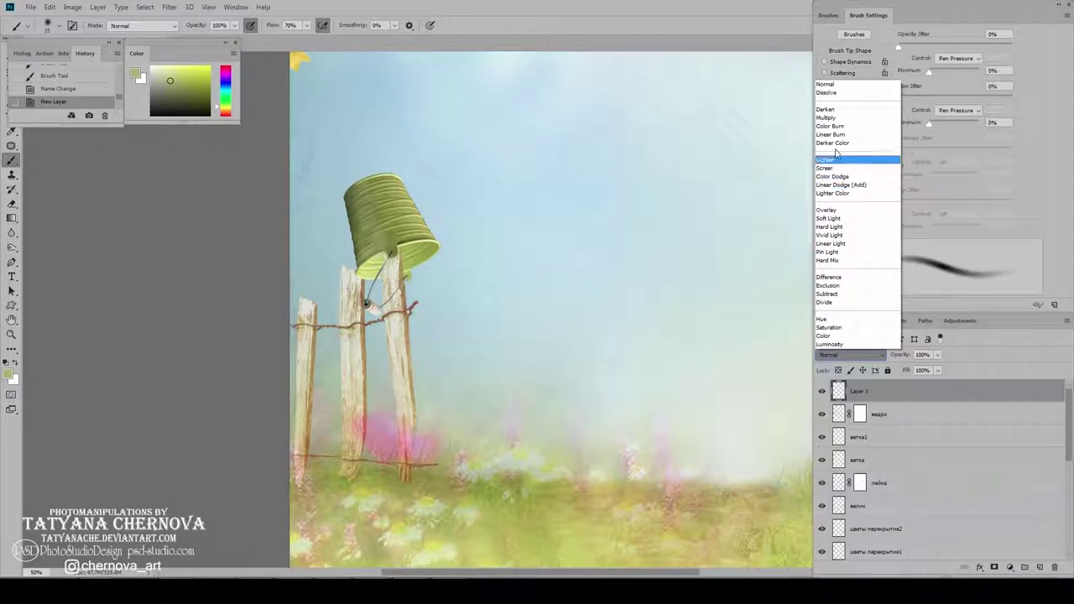
{"action": "left_click", "coordinate": [837, 118]}
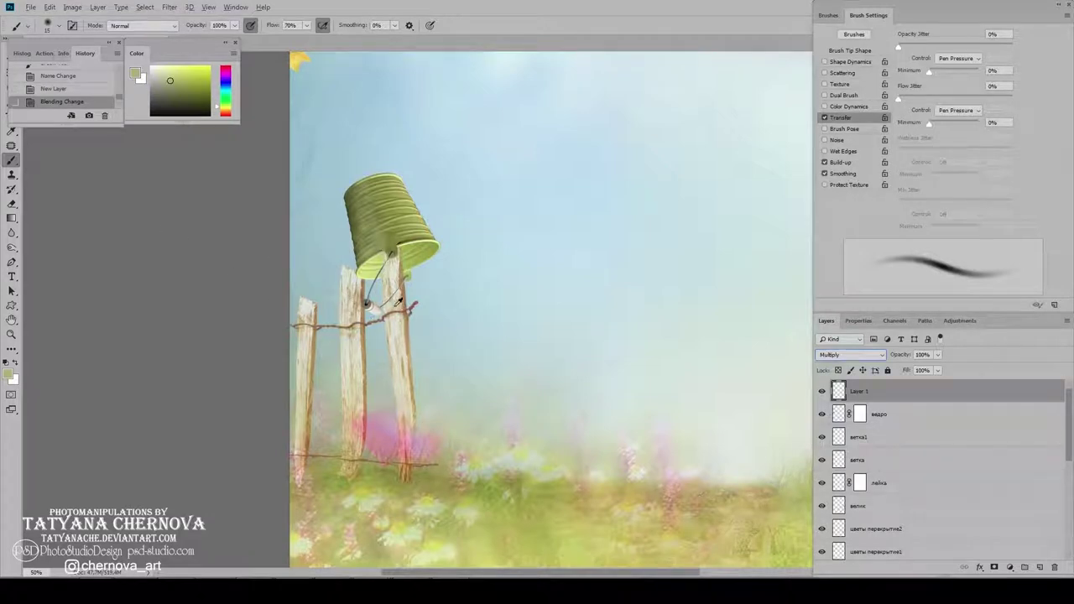
{"action": "left_click", "coordinate": [393, 288], "text": "alt"}
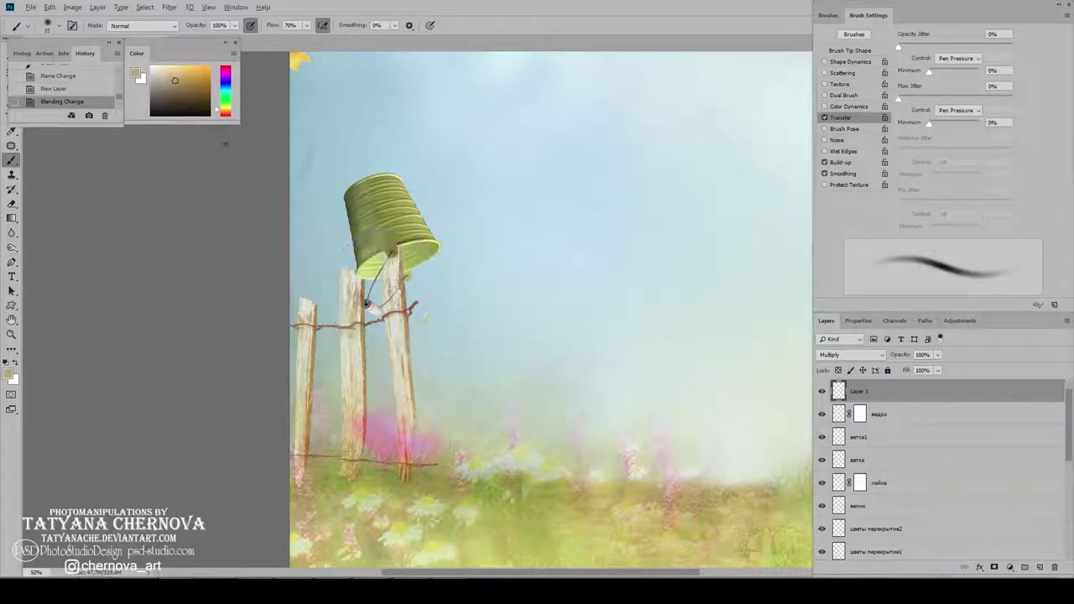
{"action": "left_click_drag", "start_coordinate": [307, 26], "coordinate": [270, 39]}
{"action": "right_click", "coordinate": [376, 242]}
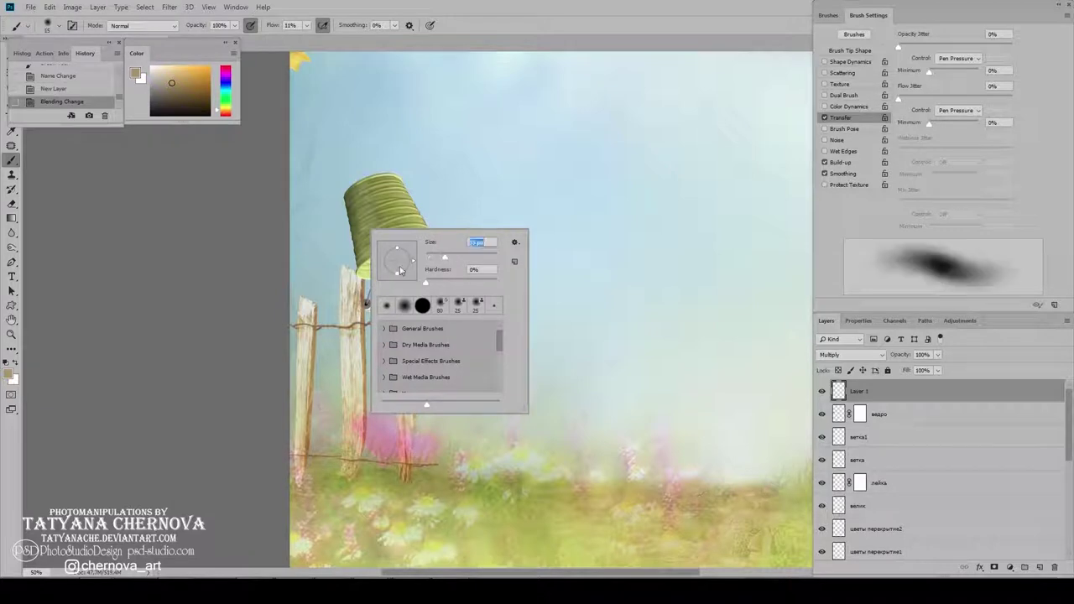
{"action": "left_click", "coordinate": [441, 116]}
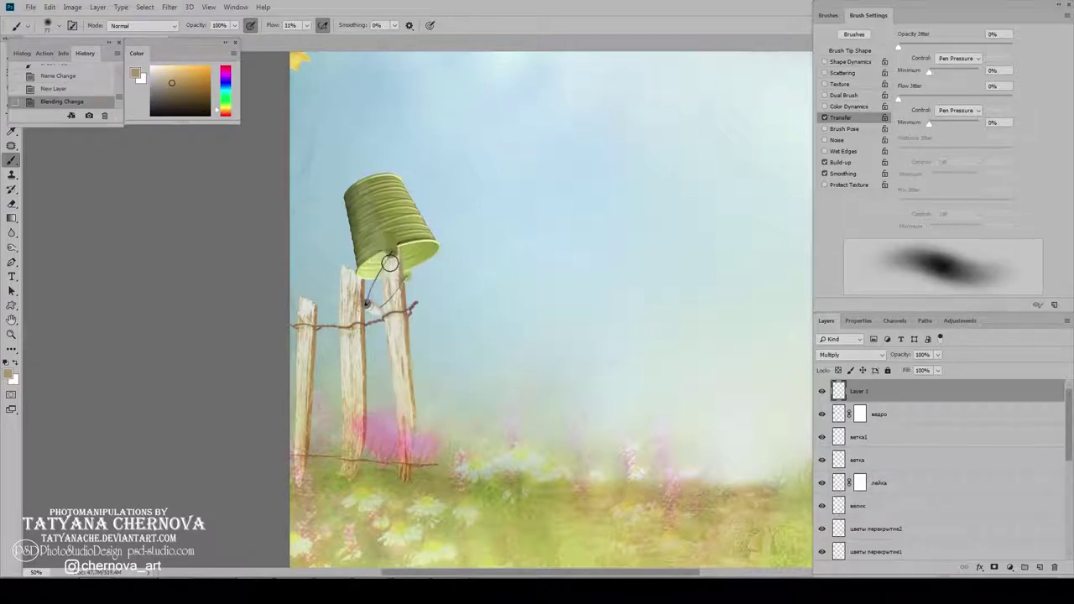
{"action": "mouse_move", "coordinate": [390, 270]}
{"action": "left_mouse_down"}
{"action": "mouse_move", "coordinate": [391, 252]}
{"action": "mouse_move", "coordinate": [386, 277]}
{"action": "left_mouse_up"}
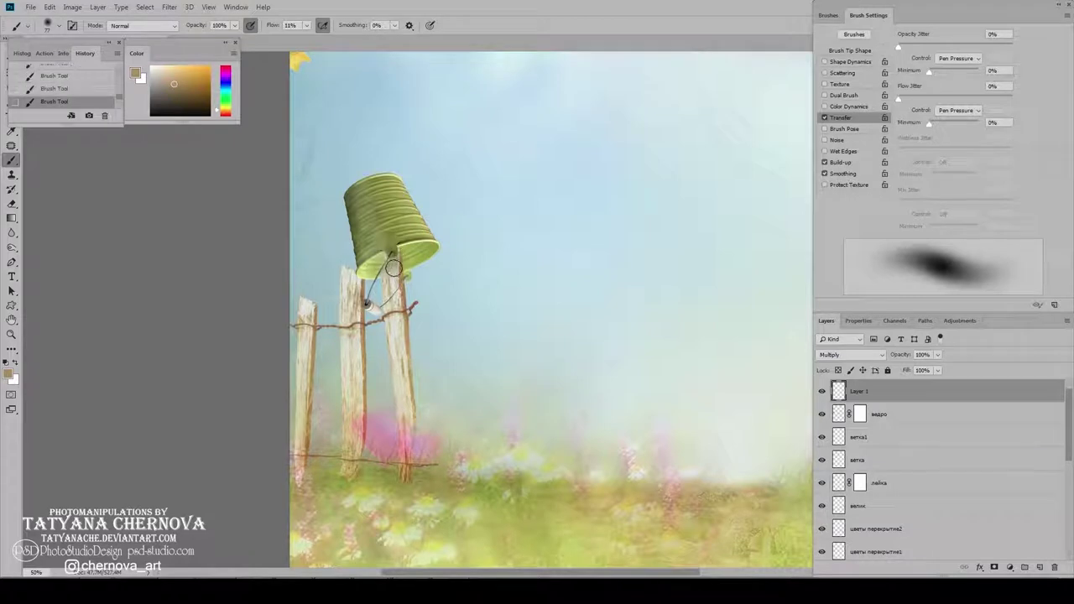
Step: Apply a 10 px Gaussian Blur to the shadow layer and lower its opacity to 64%
{"action": "key", "text": "ctrl+minus"}
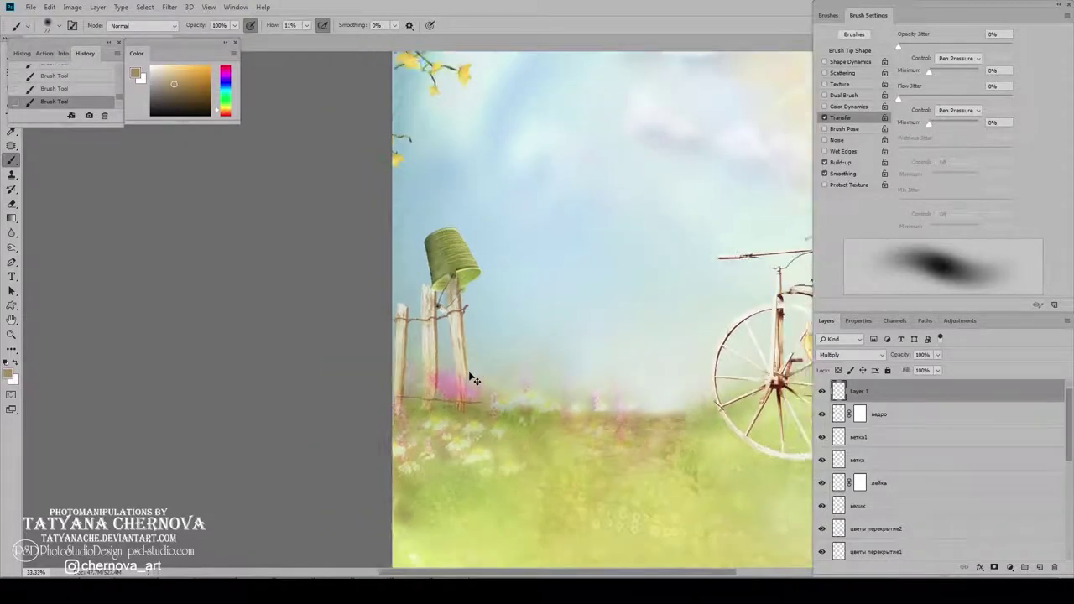
{"action": "key", "text": "ctrl+minus"}
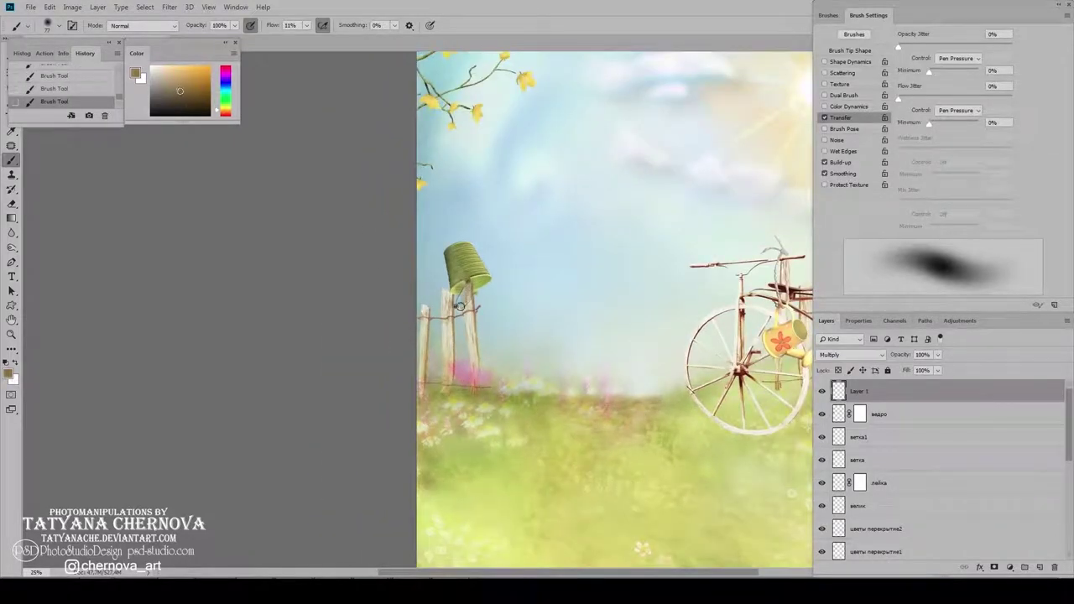
{"action": "left_click", "coordinate": [167, 7]}
{"action": "mouse_move", "coordinate": [177, 162]}
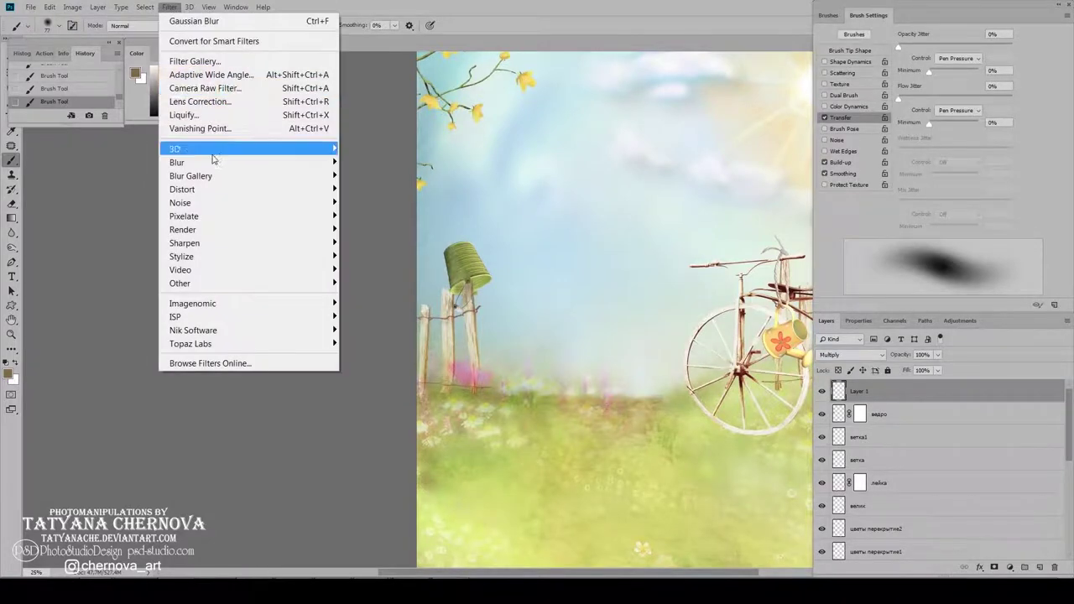
{"action": "left_click", "coordinate": [377, 213]}
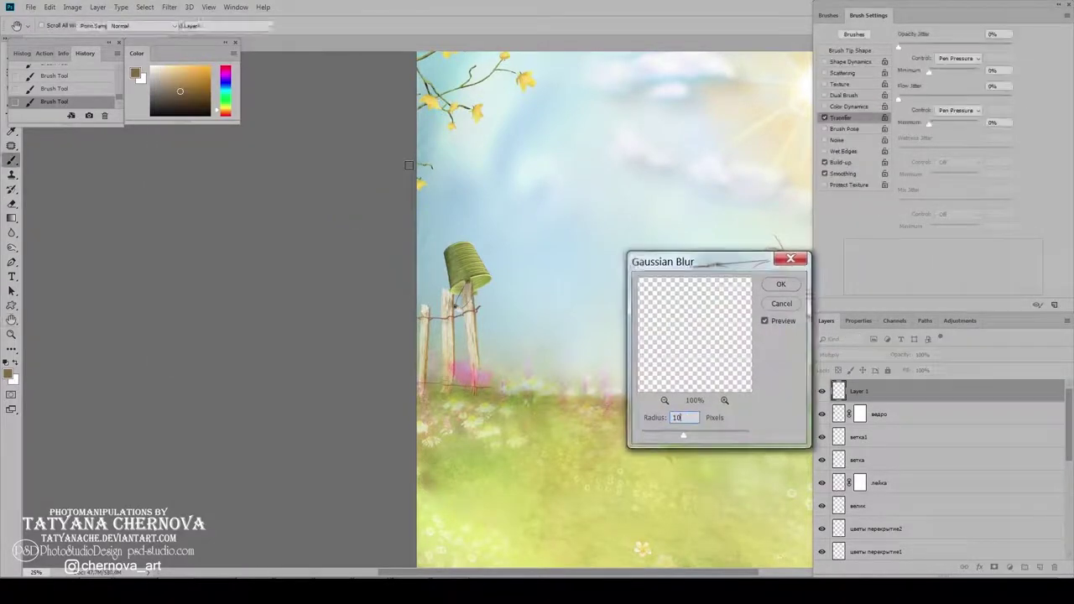
{"action": "key", "text": "Return"}
{"action": "left_click_drag", "start_coordinate": [938, 354], "coordinate": [918, 370]}
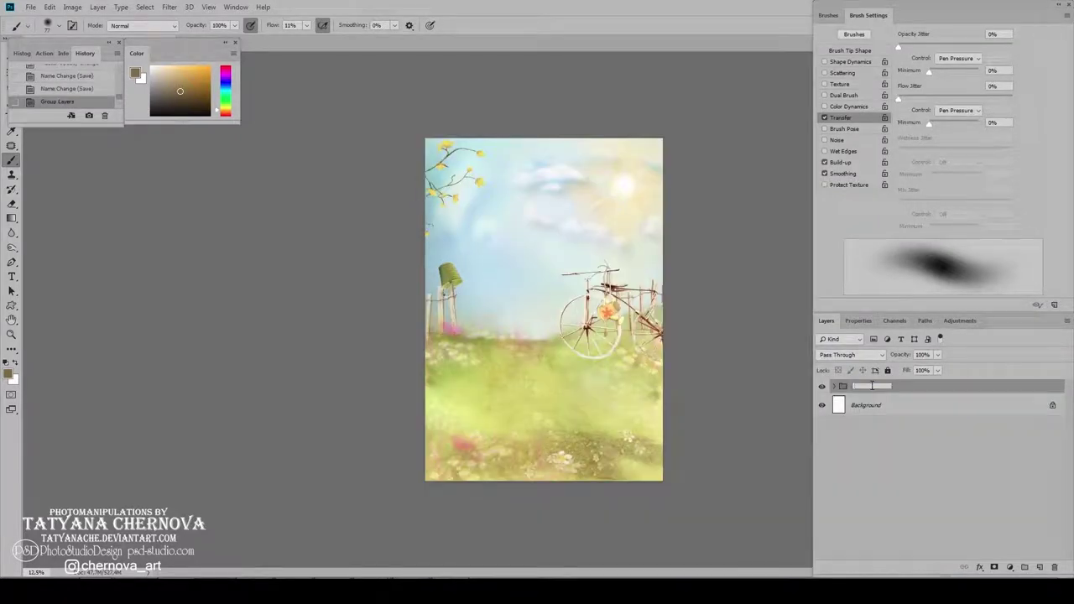
Step: Rename the scene group ending 'ий фон' and put a new empty layer in its own foreground group
{"action": "type", "text": "ий фон"}
{"action": "key", "text": "Return"}
{"action": "key", "text": "ctrl+shift+alt+n"}
{"action": "key", "text": "ctrl+g"}
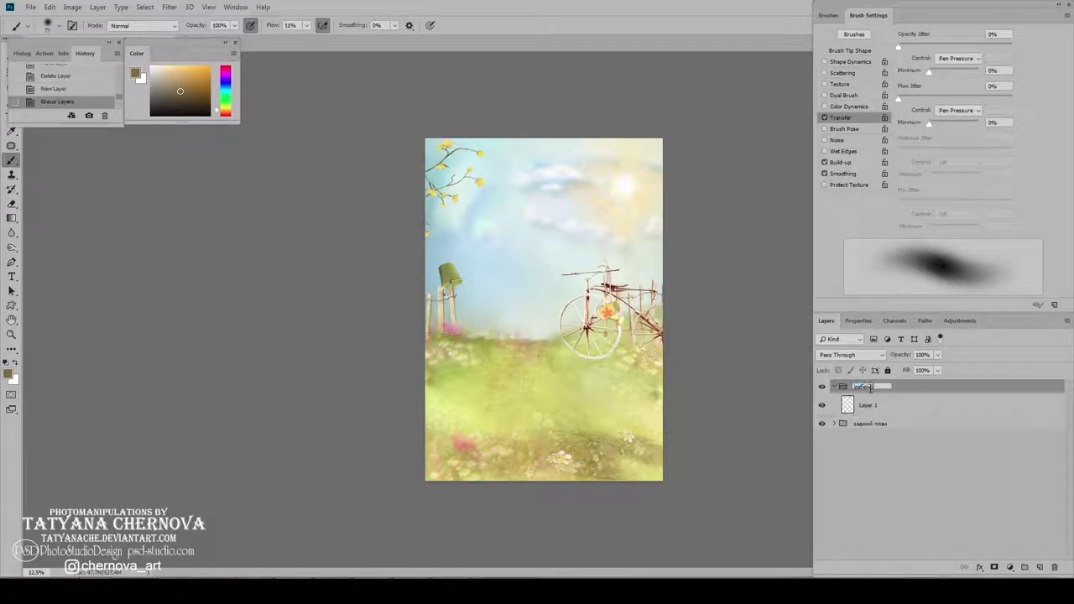
{"action": "key", "text": "Return"}
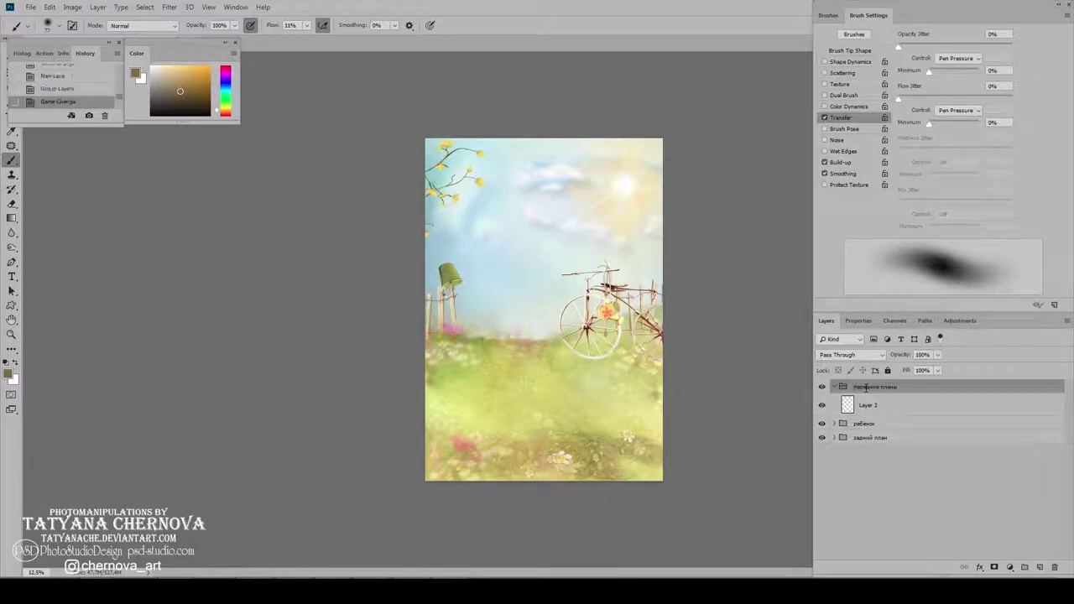
{"action": "left_click", "coordinate": [869, 407]}
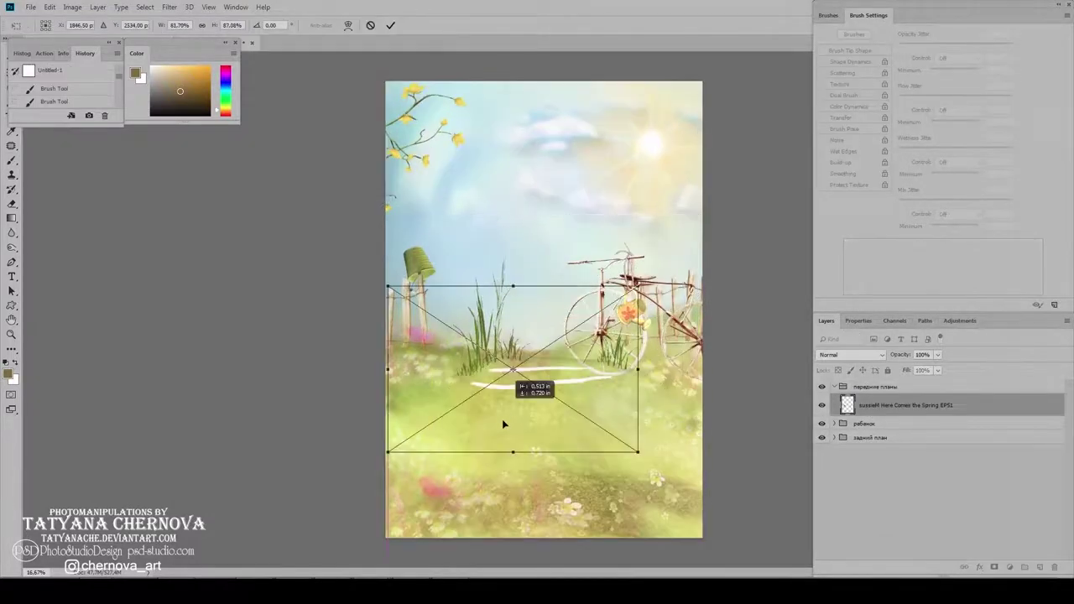
Step: Move the spring clipart and white streaks onto the grass and warp the streaks into a curve
{"action": "left_click_drag", "start_coordinate": [493, 444], "coordinate": [497, 445]}
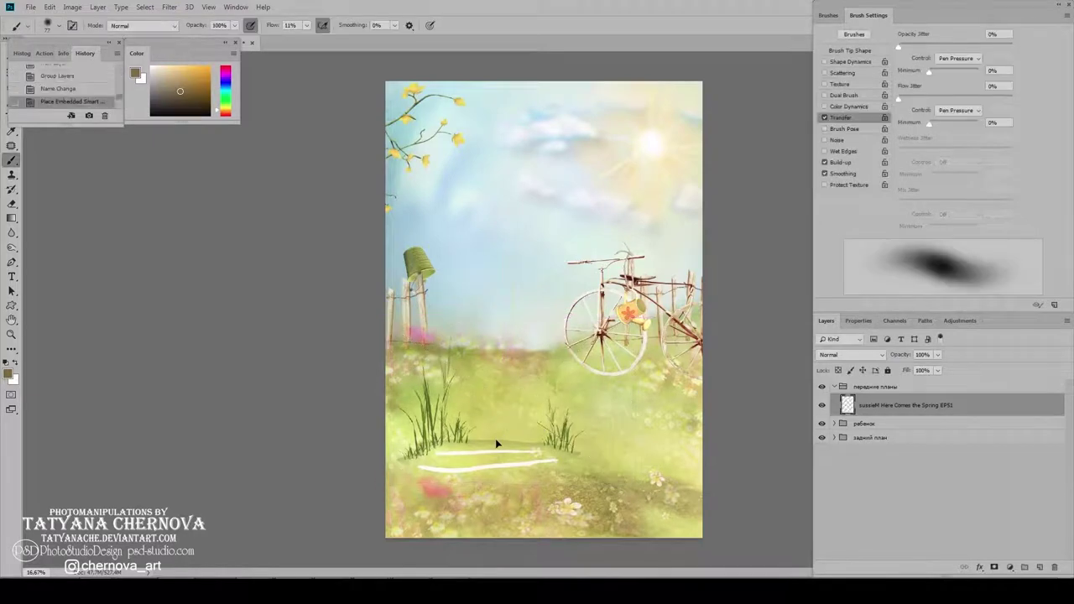
{"action": "left_click_drag", "start_coordinate": [507, 324], "coordinate": [422, 489]}
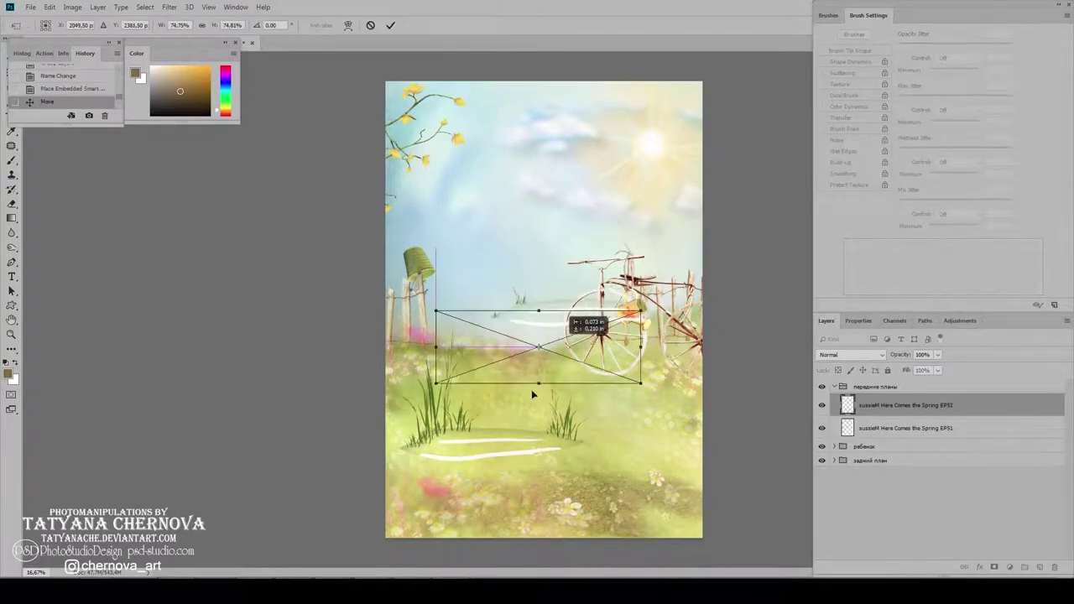
{"action": "left_click_drag", "start_coordinate": [599, 425], "coordinate": [578, 449]}
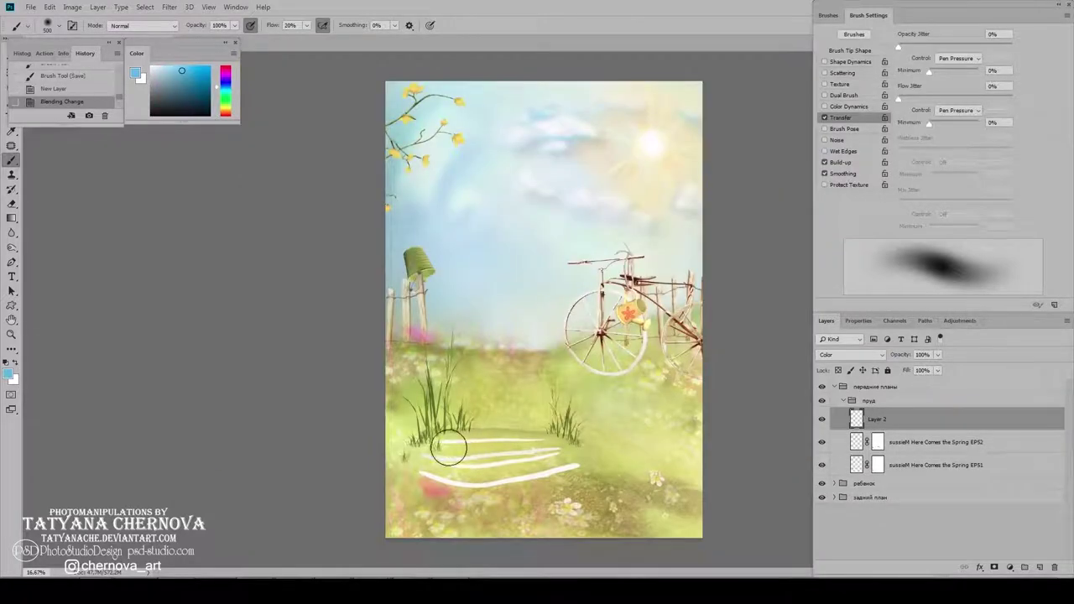
Step: Tint the pond blue around the streaks, then paint translucent blue on a new Soft Light layer
{"action": "left_click_drag", "start_coordinate": [455, 450], "coordinate": [427, 456]}
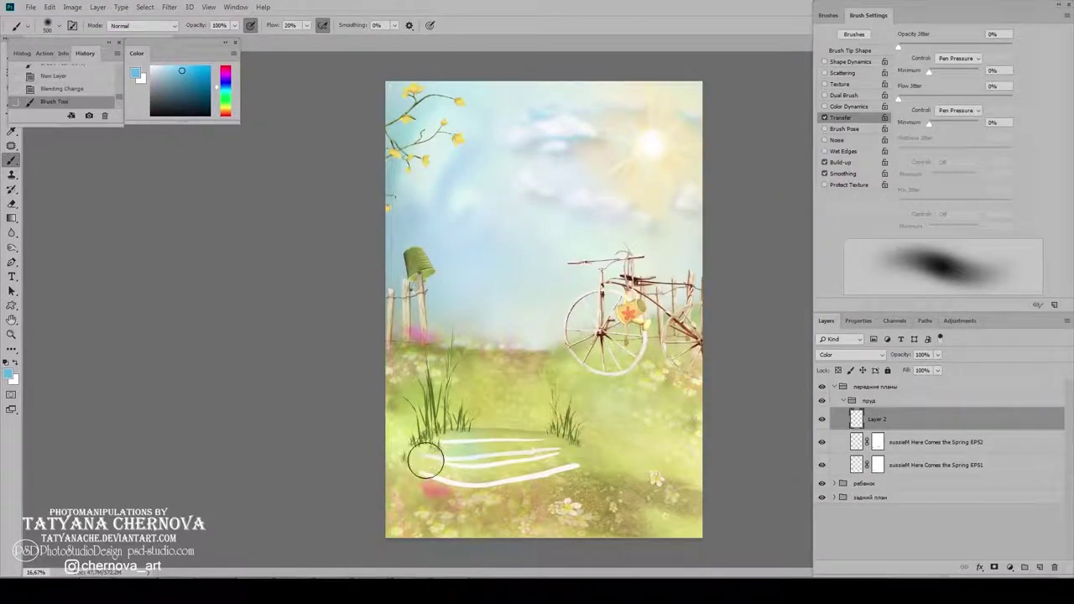
{"action": "mouse_move", "coordinate": [517, 464]}
{"action": "left_mouse_down"}
{"action": "mouse_move", "coordinate": [470, 439]}
{"action": "mouse_move", "coordinate": [532, 439]}
{"action": "mouse_move", "coordinate": [571, 454]}
{"action": "mouse_move", "coordinate": [467, 461]}
{"action": "mouse_move", "coordinate": [450, 451]}
{"action": "mouse_move", "coordinate": [556, 444]}
{"action": "left_mouse_up"}
{"action": "key", "text": "ctrl+shift+alt+n"}
{"action": "left_click", "coordinate": [850, 356]}
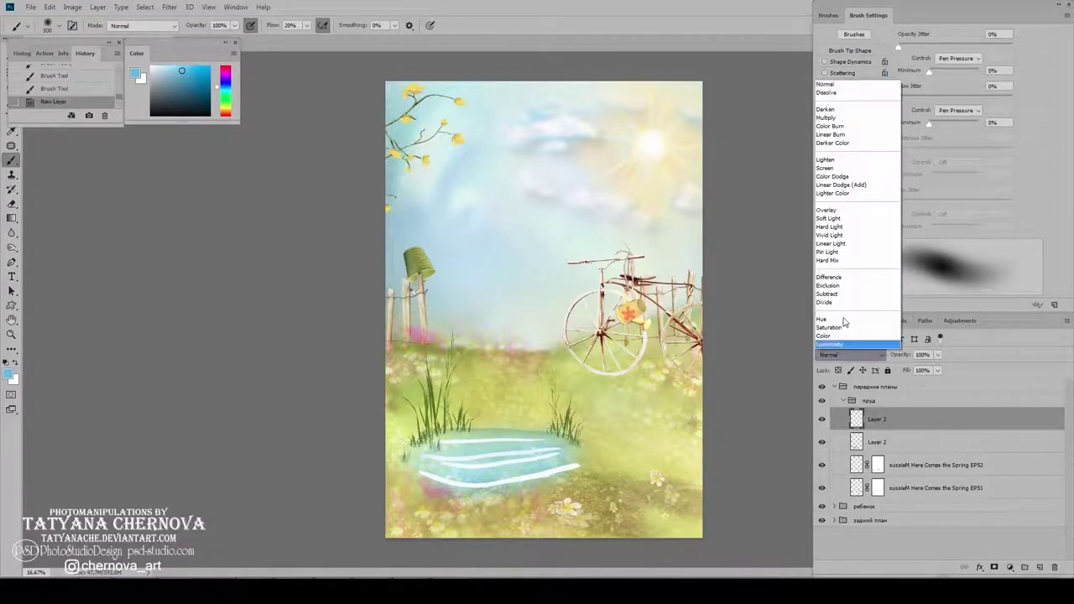
{"action": "left_click", "coordinate": [842, 224]}
{"action": "mouse_move", "coordinate": [534, 435]}
{"action": "left_mouse_down"}
{"action": "mouse_move", "coordinate": [498, 441]}
{"action": "mouse_move", "coordinate": [563, 456]}
{"action": "mouse_move", "coordinate": [447, 453]}
{"action": "mouse_move", "coordinate": [466, 478]}
{"action": "left_mouse_up"}
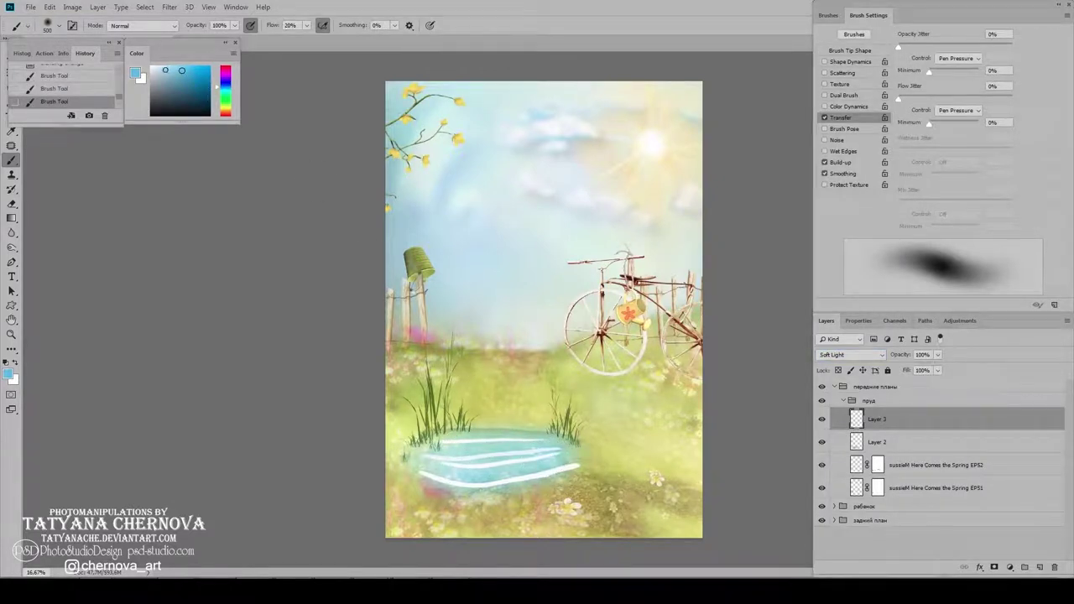
Step: Brighten the pond's middle streak with lighter blue and drag in the swimming duckling image
{"action": "left_click", "coordinate": [159, 65]}
{"action": "mouse_move", "coordinate": [508, 445]}
{"action": "left_mouse_down"}
{"action": "mouse_move", "coordinate": [496, 444]}
{"action": "mouse_move", "coordinate": [496, 467]}
{"action": "mouse_move", "coordinate": [501, 443]}
{"action": "left_mouse_up"}
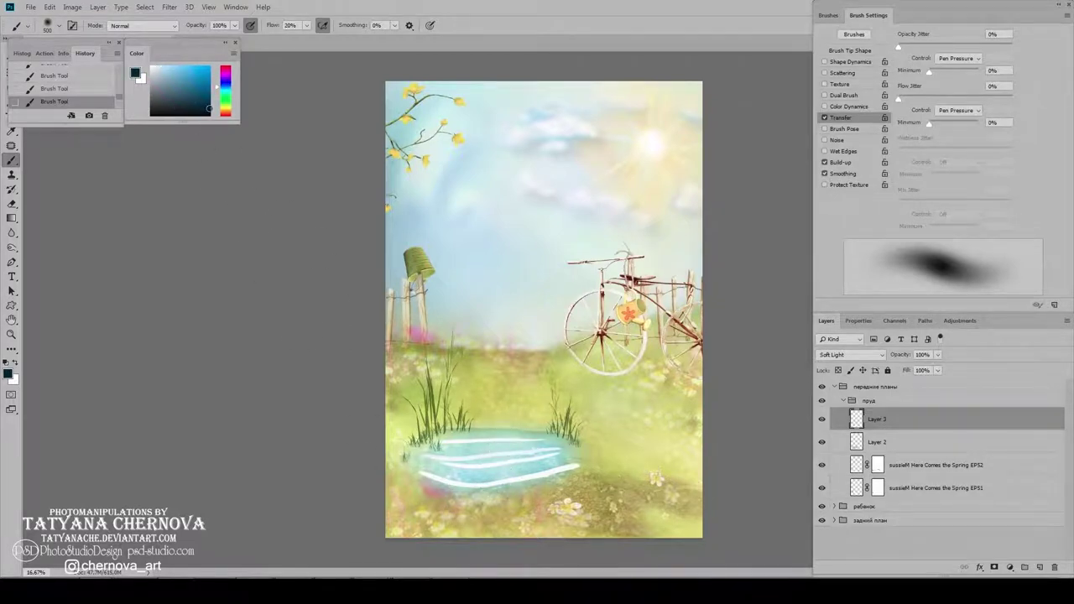
{"action": "key", "text": "bracketleft"}
{"action": "key", "text": "bracketleft"}
{"action": "key", "text": "bracketleft"}
{"action": "key", "text": "bracketleft"}
{"action": "key", "text": "bracketleft"}
{"action": "key", "text": "bracketleft"}
{"action": "key", "text": "bracketleft"}
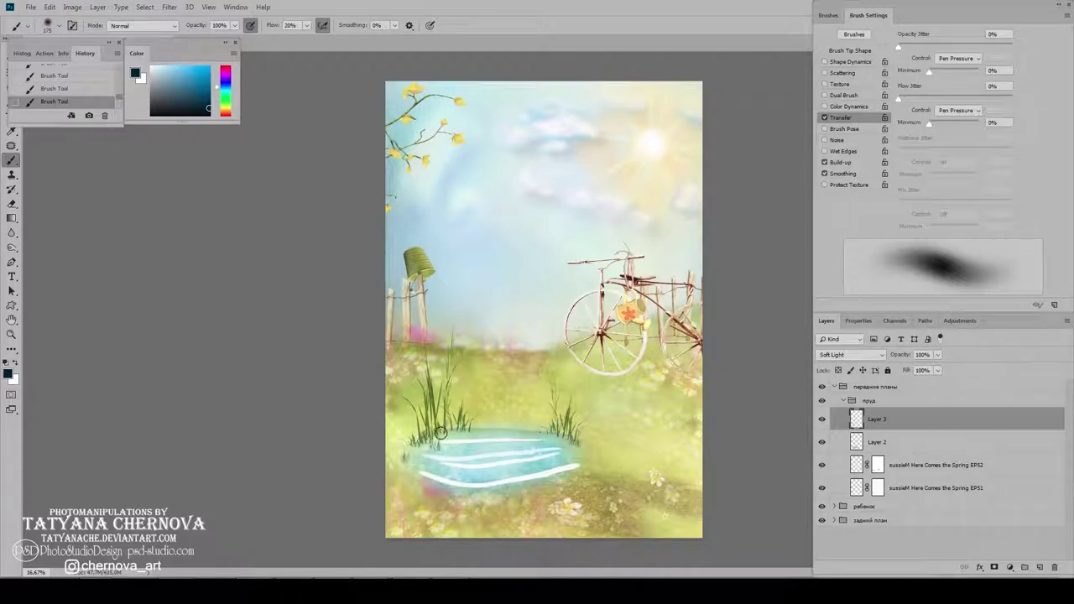
{"action": "left_click_drag", "start_coordinate": [474, 460], "coordinate": [429, 470]}
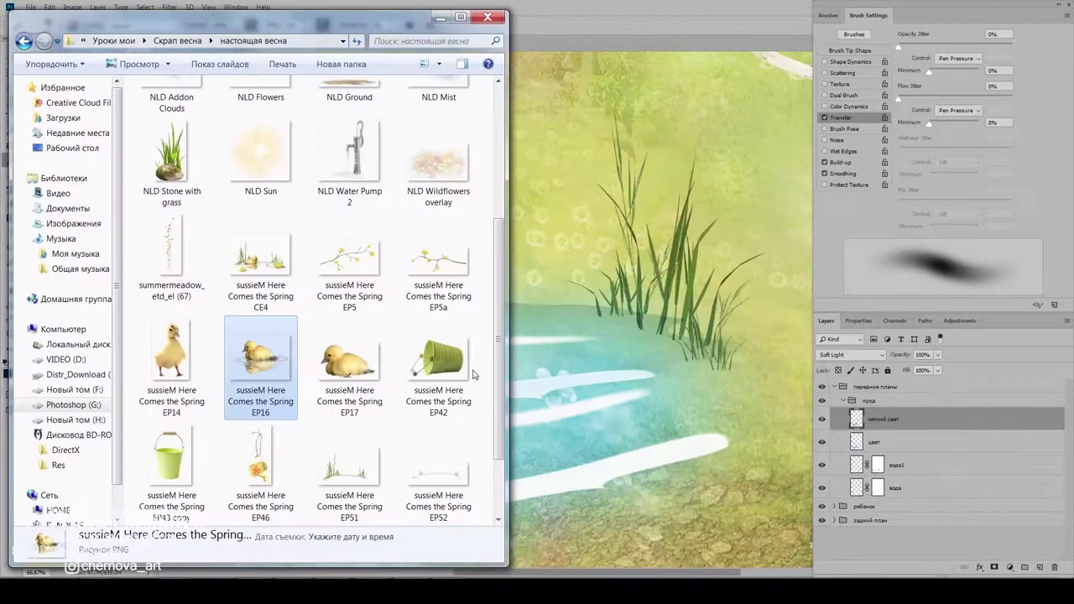
{"action": "mouse_move", "coordinate": [250, 367]}
{"action": "left_mouse_down"}
{"action": "mouse_move", "coordinate": [625, 252]}
{"action": "mouse_move", "coordinate": [702, 212]}
{"action": "left_mouse_up"}
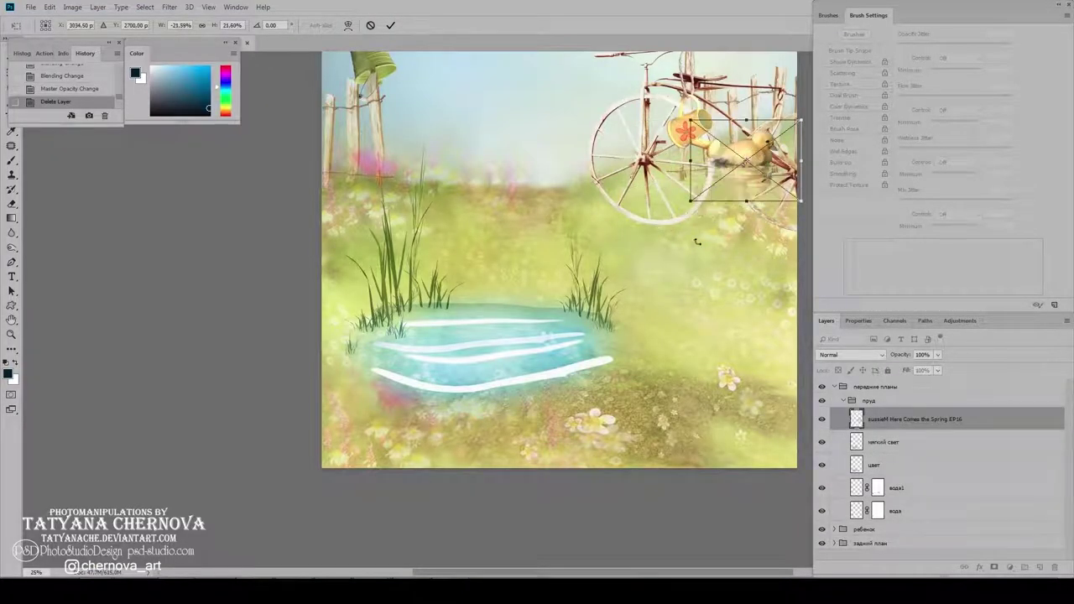
Step: Move the duckling down into the middle of the pond
{"action": "left_click_drag", "start_coordinate": [753, 163], "coordinate": [504, 326]}
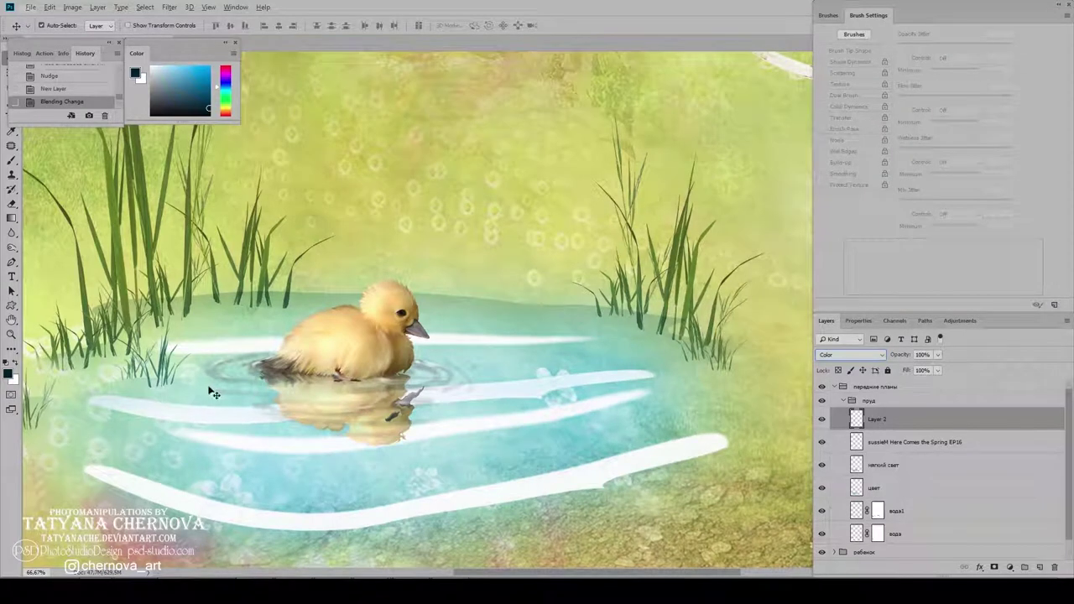
{"action": "key", "text": "b"}
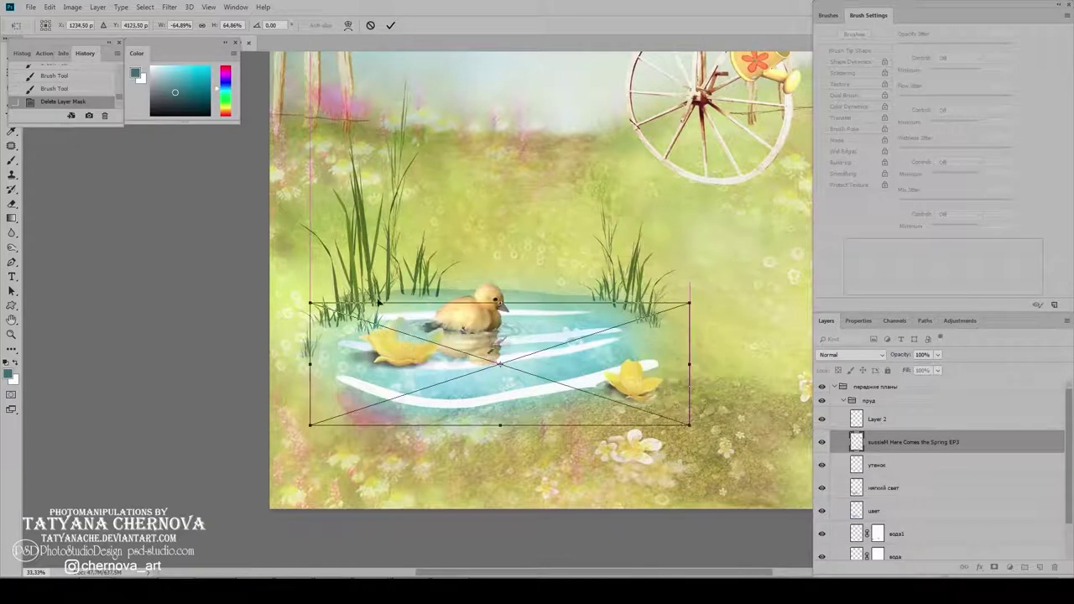
Step: Shrink the yellow leaves image, move its layer above Layer 2, and shift it up-left
{"action": "left_click_drag", "start_coordinate": [311, 303], "coordinate": [392, 353]}
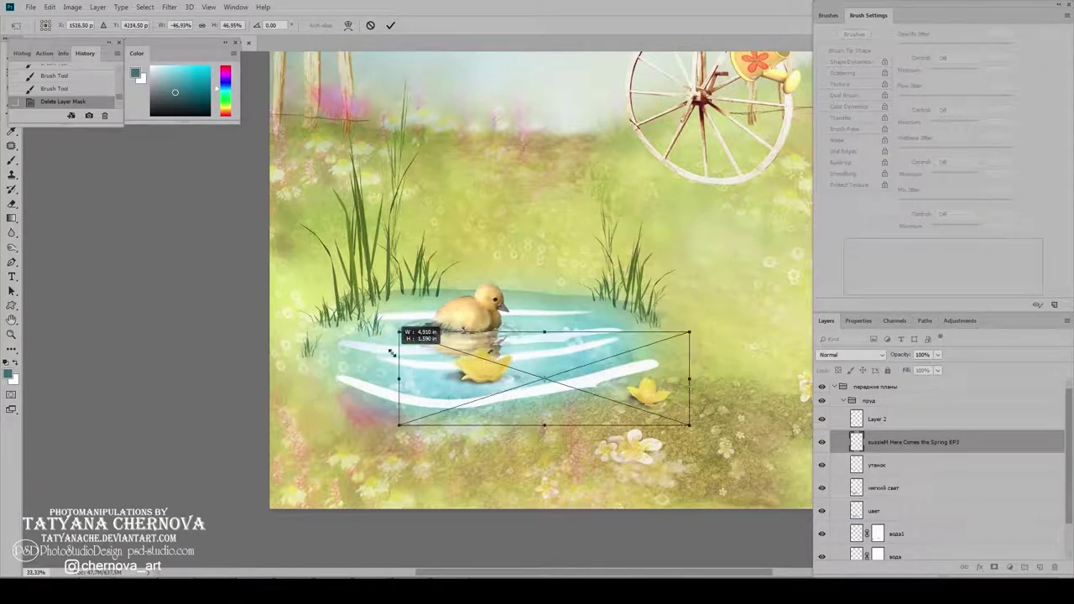
{"action": "key", "text": "Return"}
{"action": "key", "text": "b"}
{"action": "left_click_drag", "start_coordinate": [915, 441], "coordinate": [915, 411]}
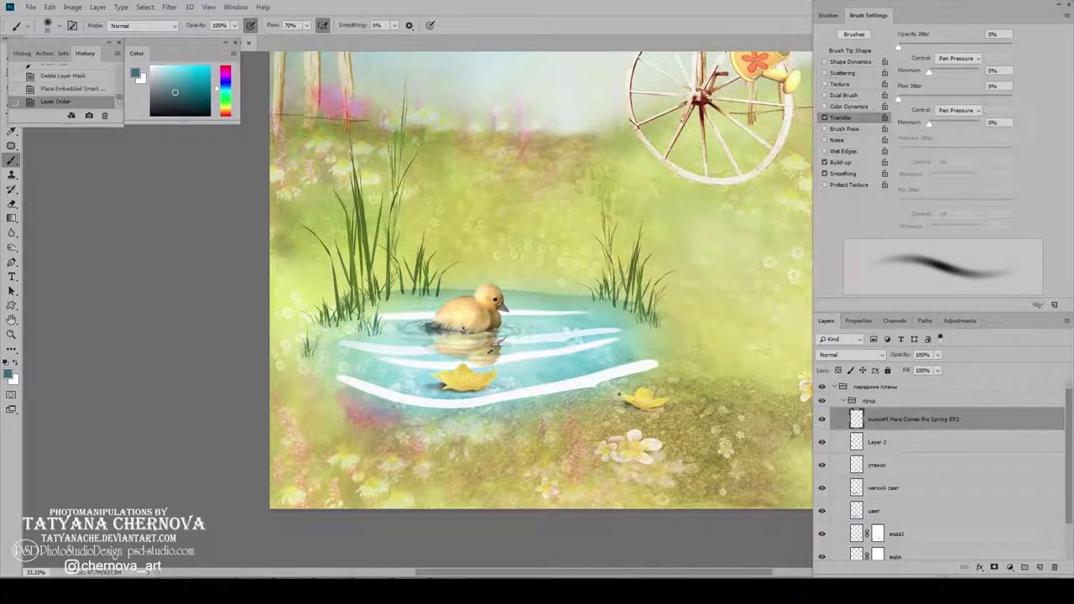
{"action": "key", "text": "v"}
{"action": "left_click_drag", "start_coordinate": [472, 382], "coordinate": [375, 363]}
Step: Lasso the right-hand small leaf and move it up and to the right
{"action": "key", "text": "l"}
{"action": "left_click_drag", "start_coordinate": [558, 344], "coordinate": [531, 458]}
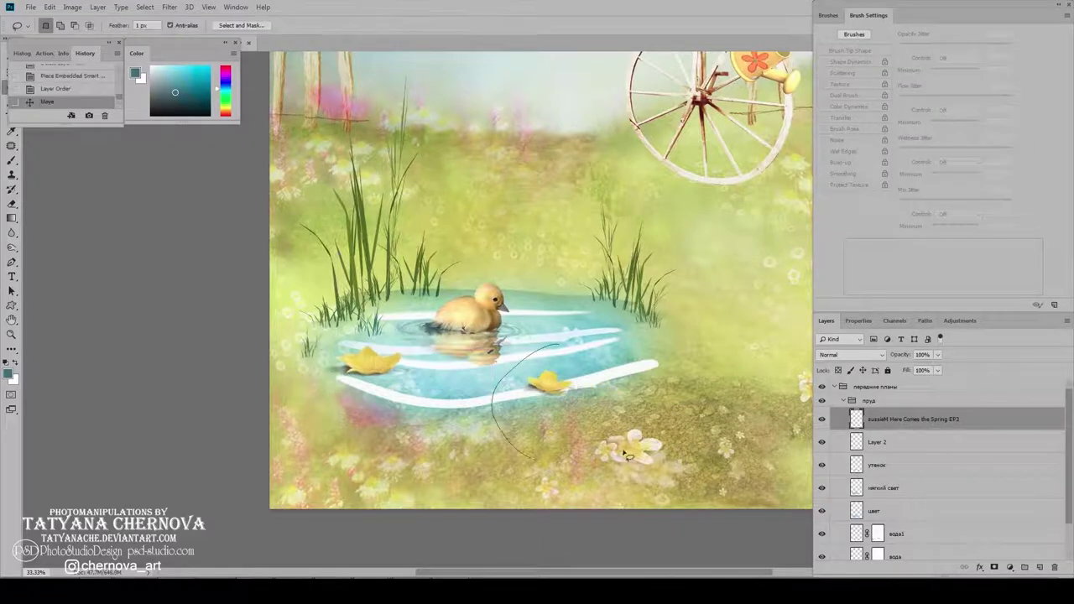
{"action": "left_click_drag", "start_coordinate": [627, 454], "coordinate": [558, 346]}
{"action": "key", "text": "v"}
{"action": "left_click_drag", "start_coordinate": [549, 383], "coordinate": [602, 348]}
{"action": "key", "text": "ctrl+d"}
Step: Shrink the EP4 leaves and move the leaf covering the duckling into open water
{"action": "mouse_move", "coordinate": [419, 321]}
{"action": "left_mouse_down"}
{"action": "mouse_move", "coordinate": [710, 242]}
{"action": "mouse_move", "coordinate": [440, 326]}
{"action": "left_mouse_up"}
{"action": "key", "text": "Return"}
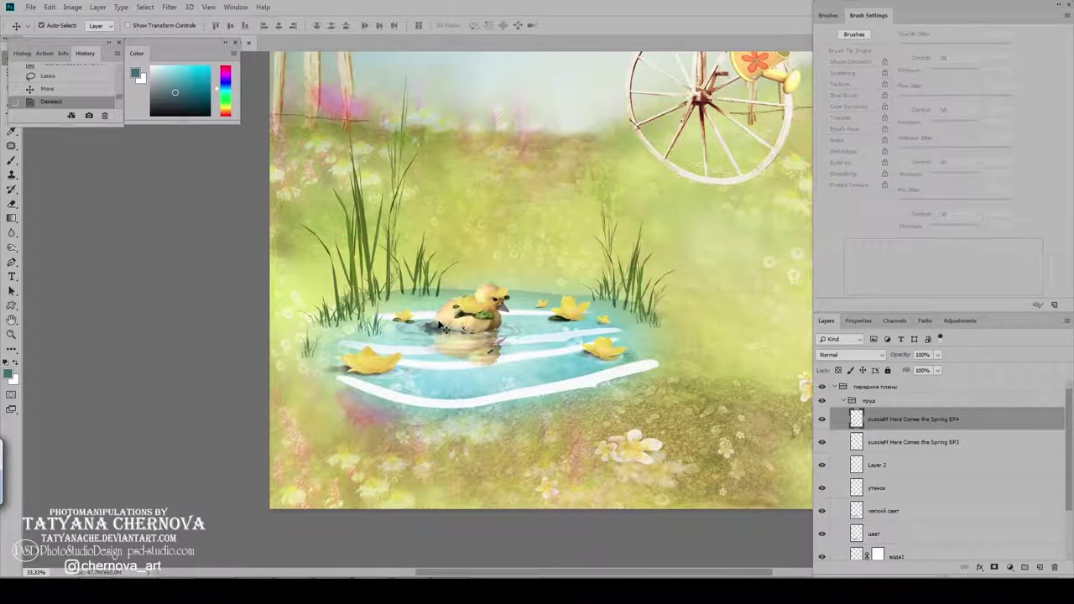
{"action": "key", "text": "l"}
{"action": "left_click_drag", "start_coordinate": [516, 271], "coordinate": [510, 270]}
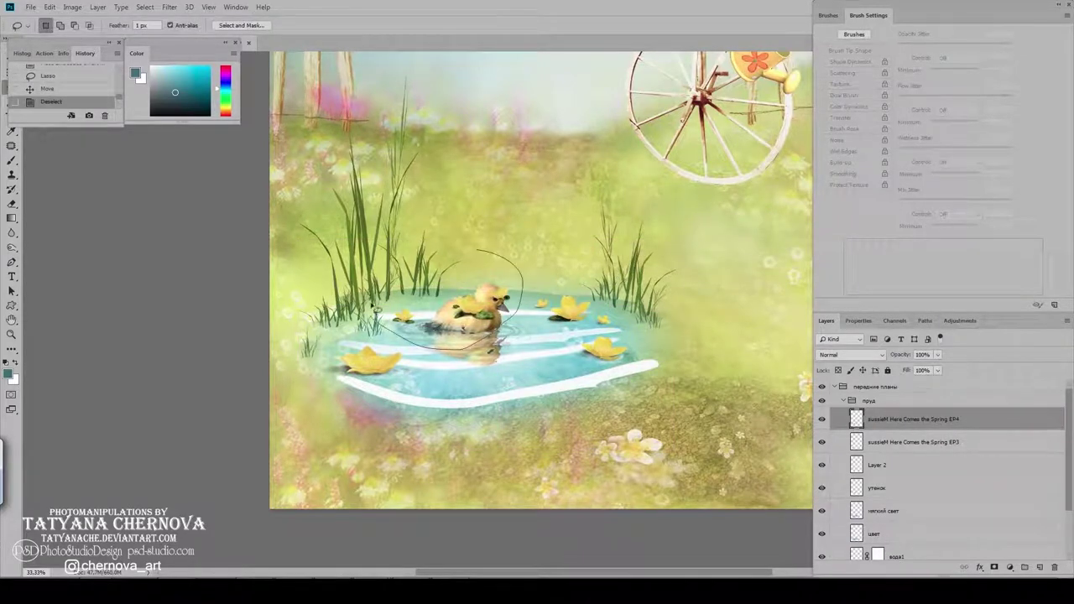
{"action": "key", "text": "v"}
{"action": "left_click_drag", "start_coordinate": [471, 304], "coordinate": [502, 374]}
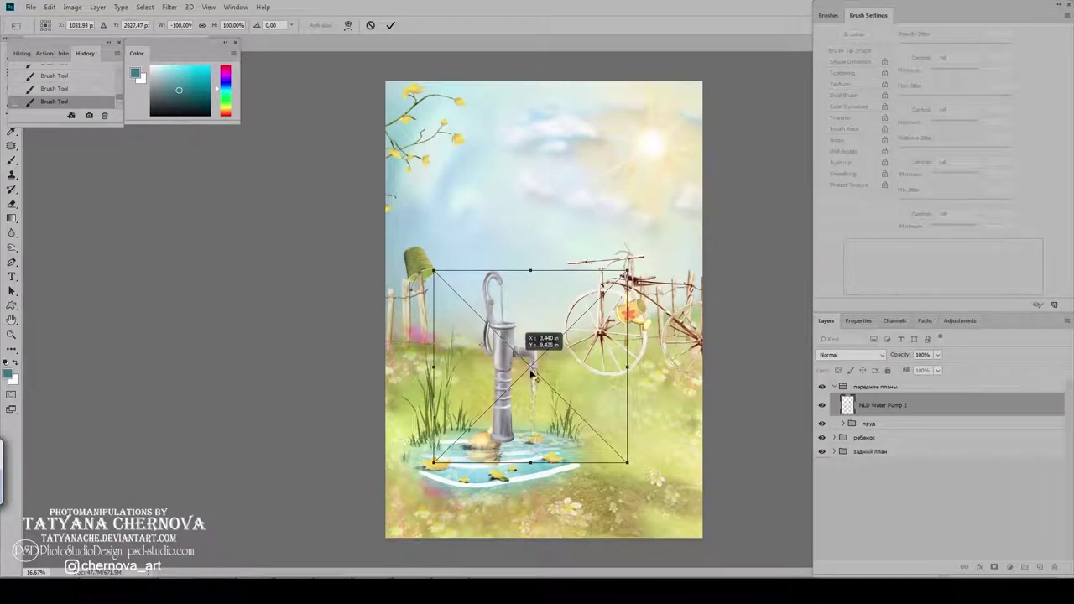
Step: Drag the flipped water pump left to the pond's edge
{"action": "left_click_drag", "start_coordinate": [530, 372], "coordinate": [466, 381]}
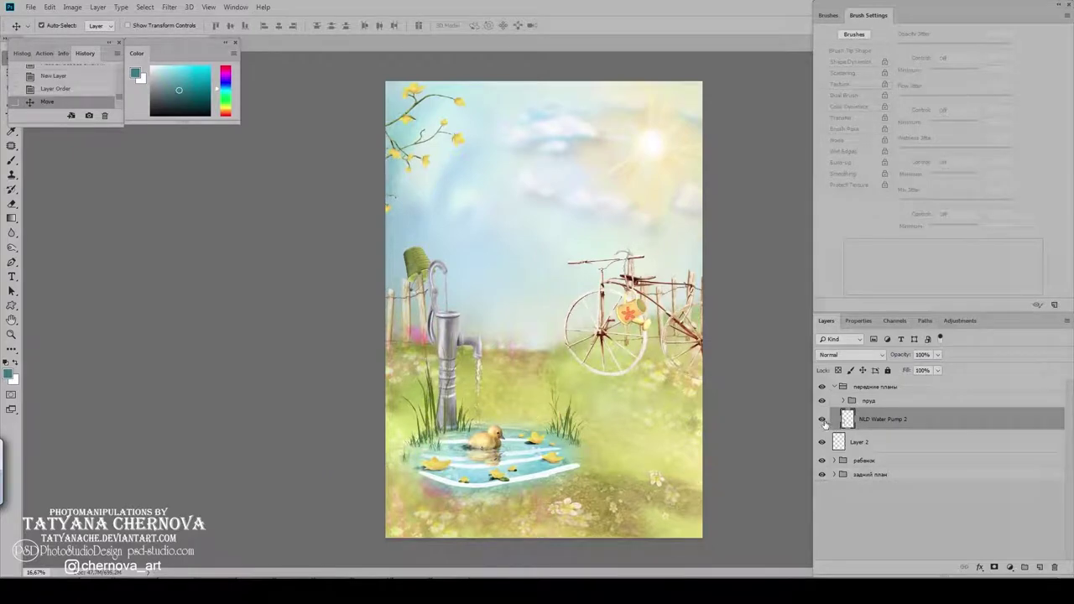
Step: Mask the pump's base behind the reeds and set the shading layer to Multiply
{"action": "left_click", "coordinate": [823, 419]}
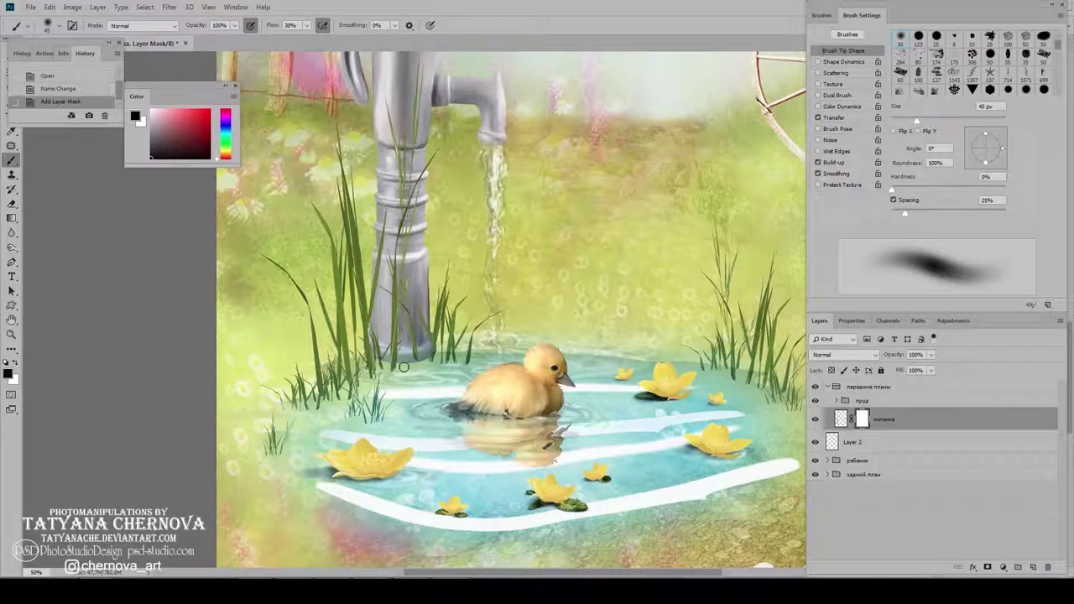
{"action": "left_click_drag", "start_coordinate": [403, 367], "coordinate": [394, 330]}
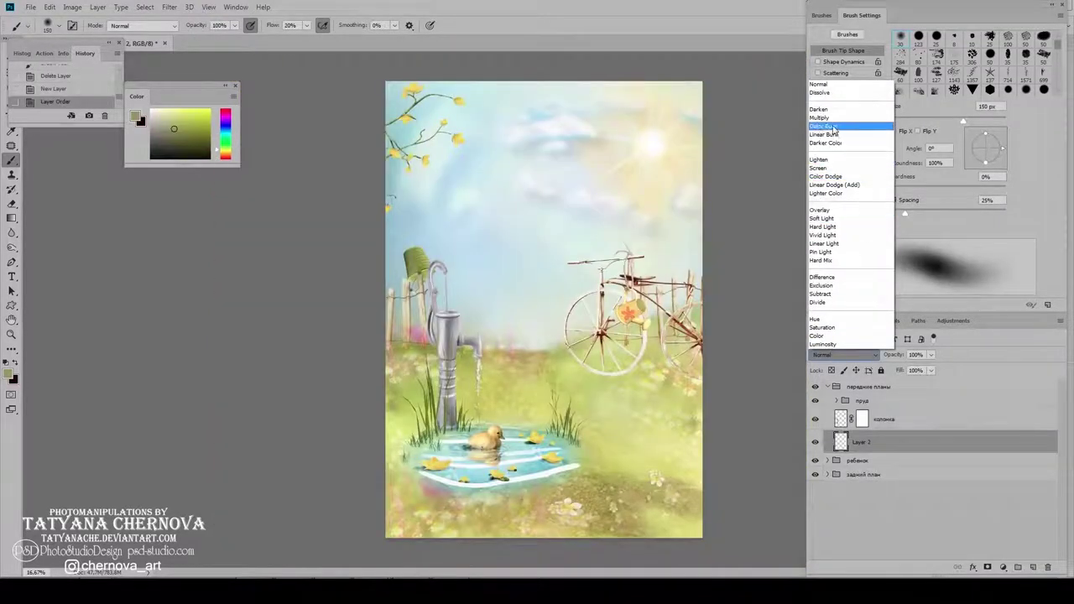
{"action": "left_click", "coordinate": [836, 119]}
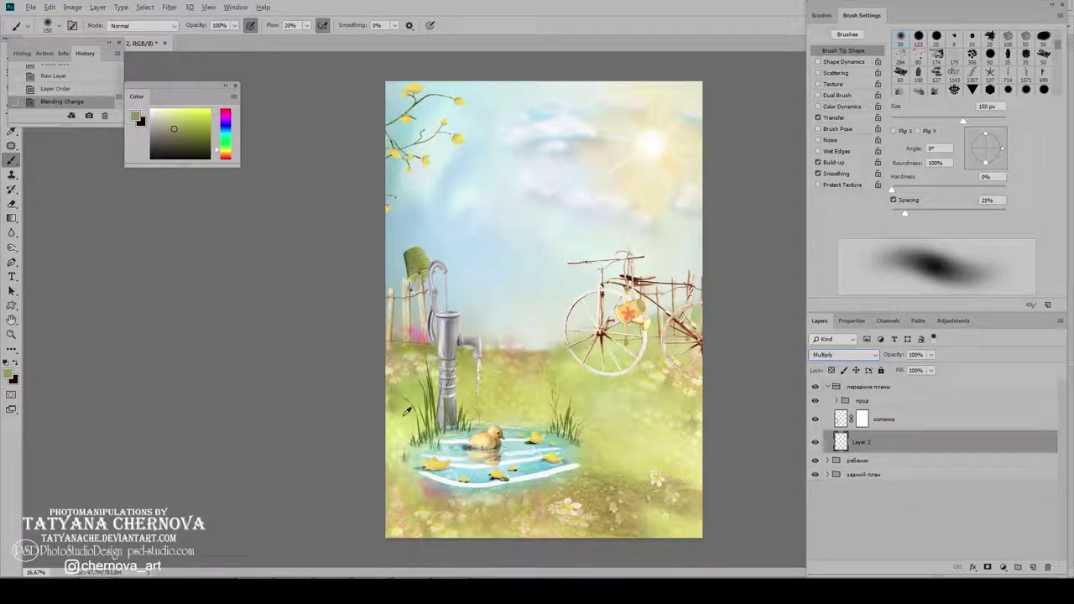
Step: Paint yellow-green shading around the pump base, adjusting the brush between 200 and 400 px
{"action": "left_click_drag", "start_coordinate": [195, 89], "coordinate": [281, 302]}
{"action": "left_click", "coordinate": [256, 343]}
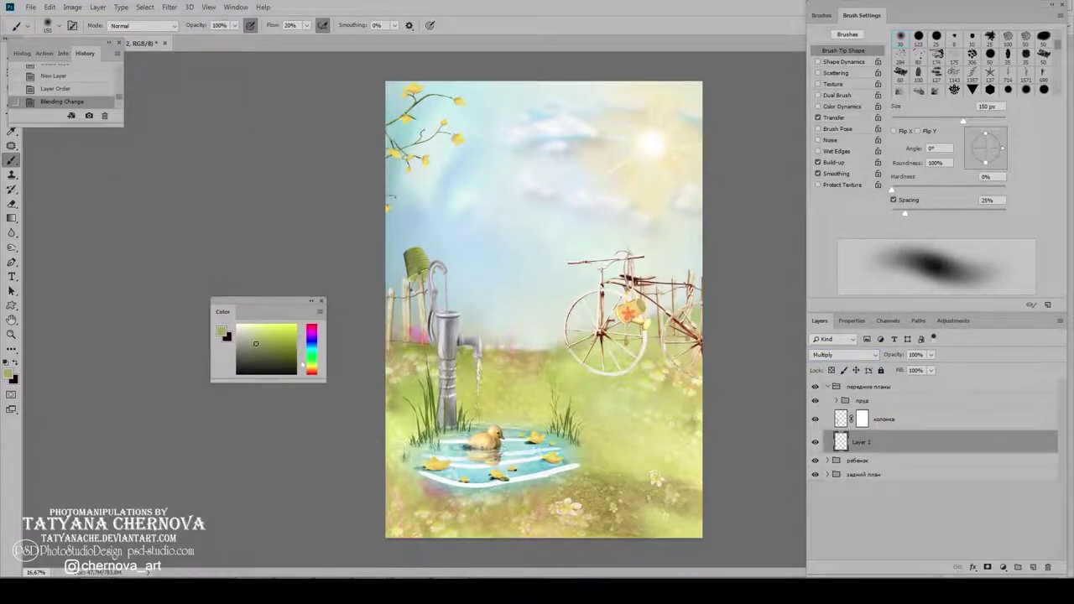
{"action": "left_click", "coordinate": [440, 426]}
{"action": "left_click", "coordinate": [465, 428]}
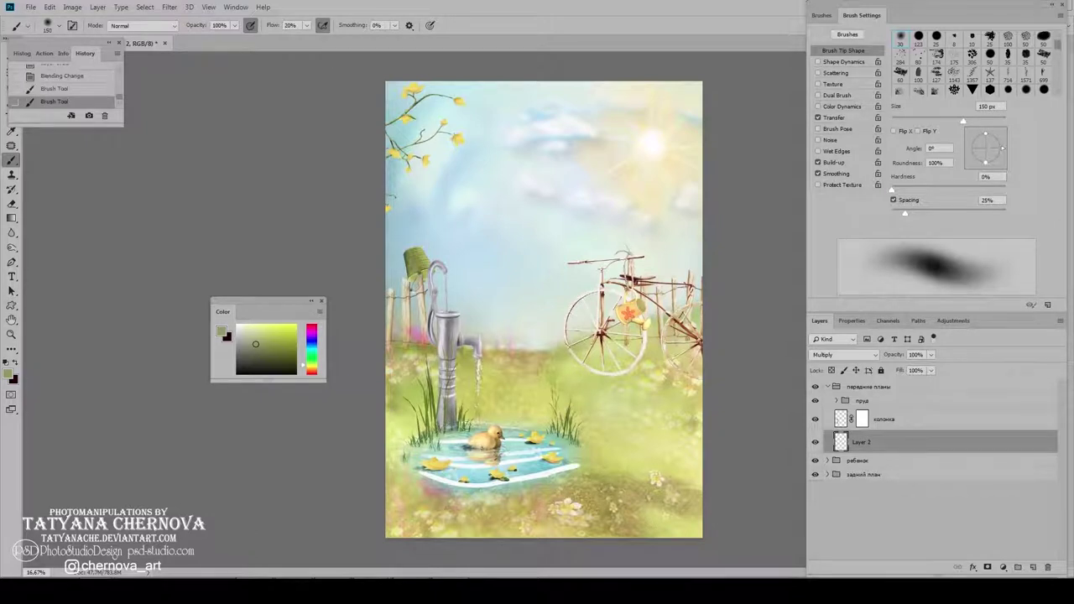
{"action": "left_click", "coordinate": [431, 435]}
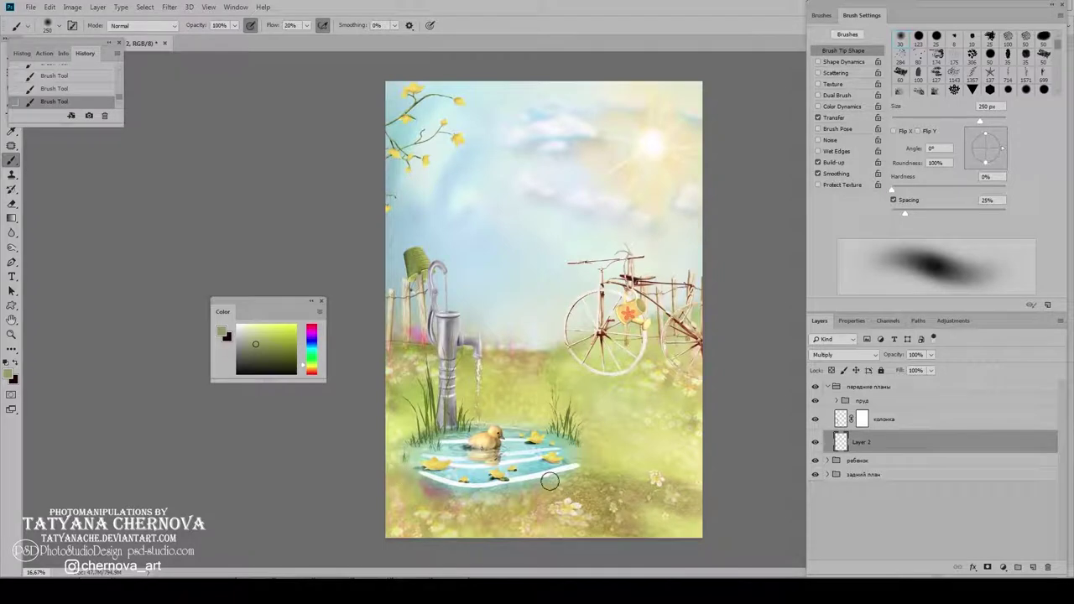
{"action": "key", "text": "bracketright"}
{"action": "key", "text": "bracketright"}
{"action": "key", "text": "bracketright"}
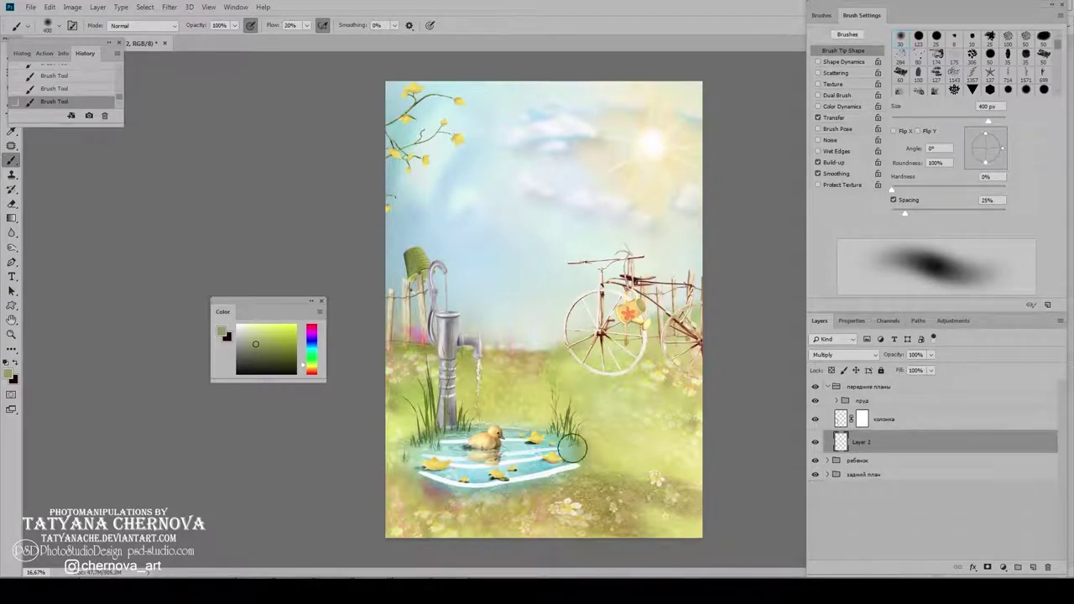
{"action": "key", "text": "bracketright"}
{"action": "key", "text": "bracketright"}
{"action": "key", "text": "bracketleft"}
{"action": "key", "text": "bracketleft"}
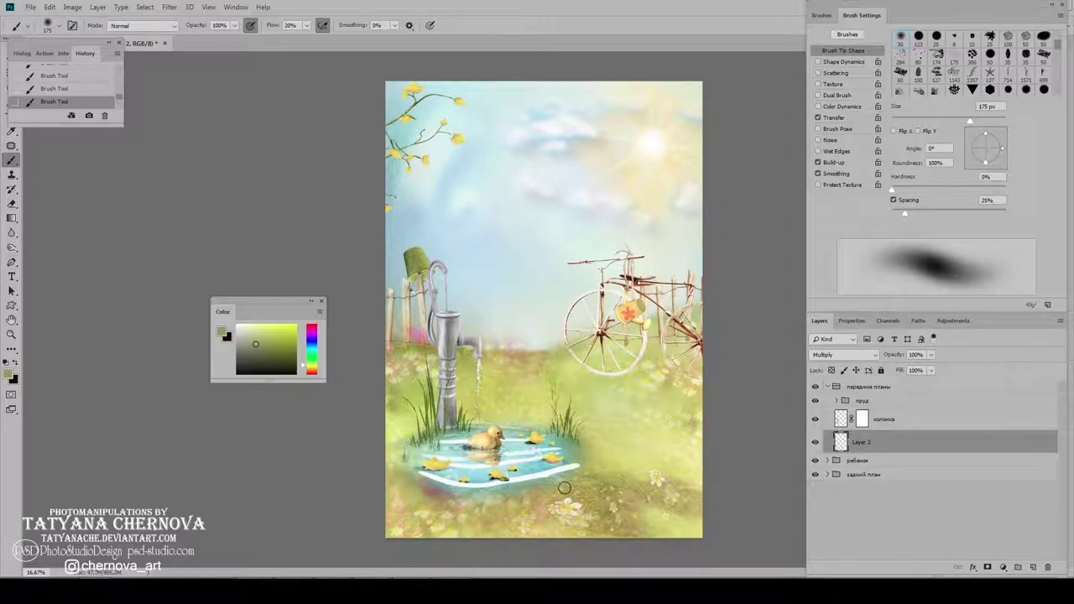
Step: Lower the shading layer's opacity to about 85%
{"action": "left_click", "coordinate": [931, 354]}
{"action": "left_click_drag", "start_coordinate": [930, 371], "coordinate": [922, 372]}
{"action": "left_click", "coordinate": [886, 353]}
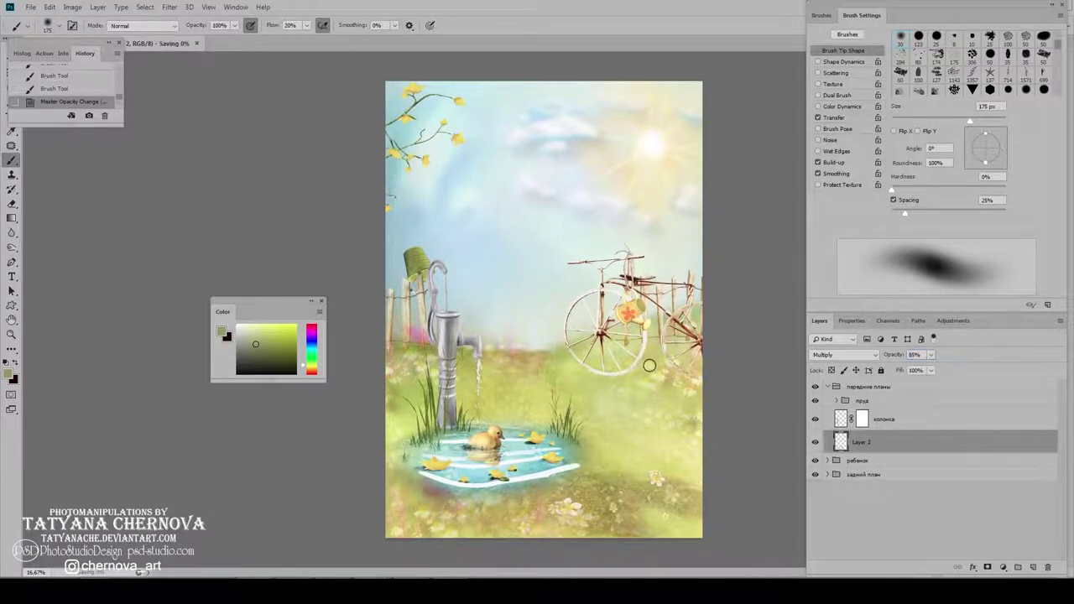
Step: Flip the standing duckling horizontally and shrink it into the lower-right meadow
{"action": "right_click", "coordinate": [544, 313]}
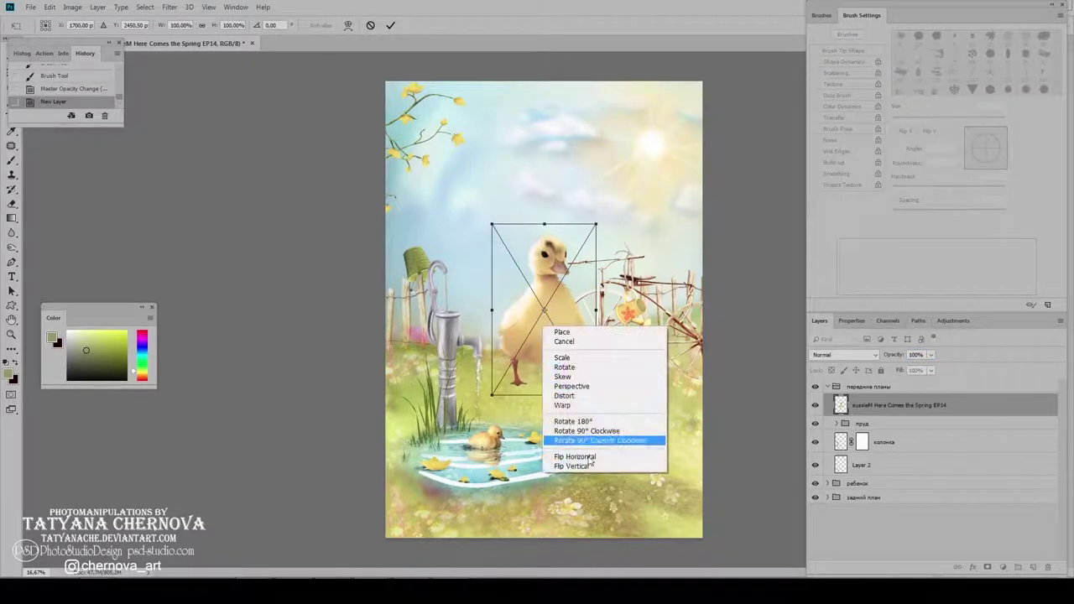
{"action": "left_click", "coordinate": [587, 457]}
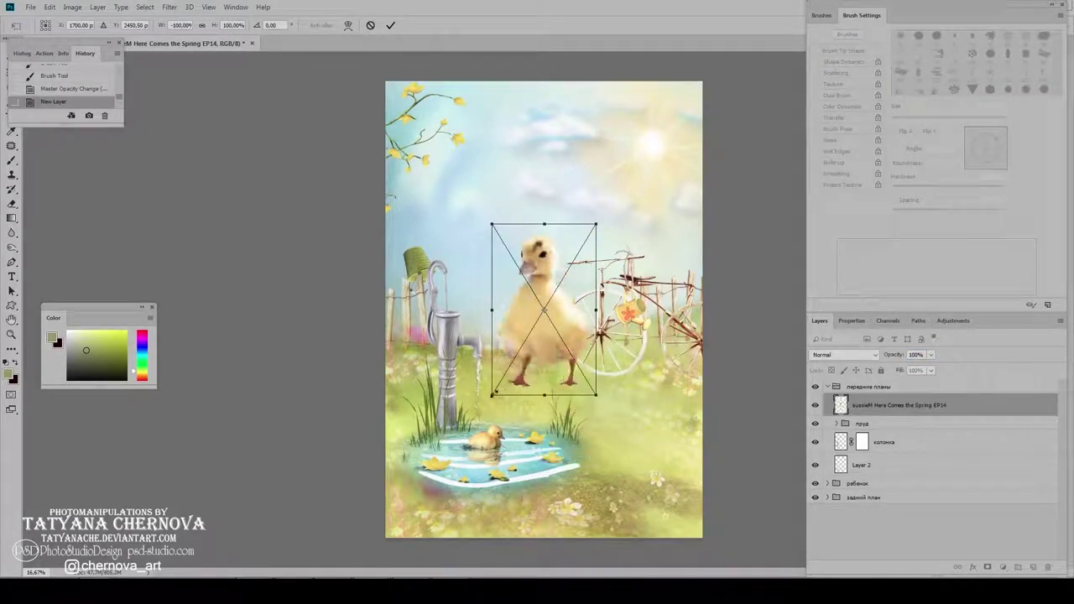
{"action": "left_click_drag", "start_coordinate": [493, 392], "coordinate": [529, 334]}
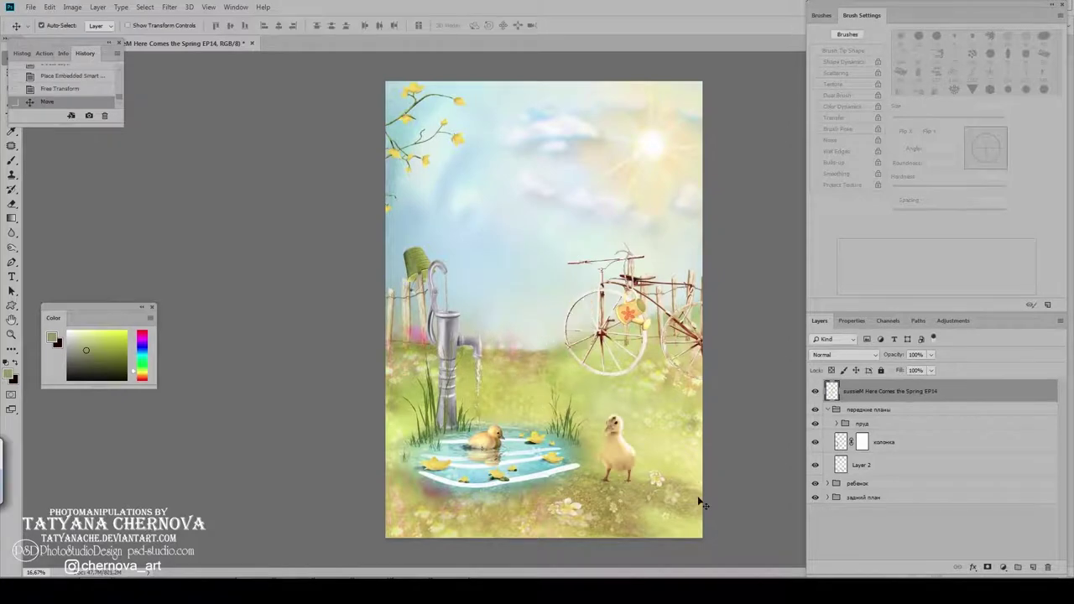
{"action": "scroll", "coordinate": [644, 489], "scroll_direction": "up", "scroll_amount": 4}
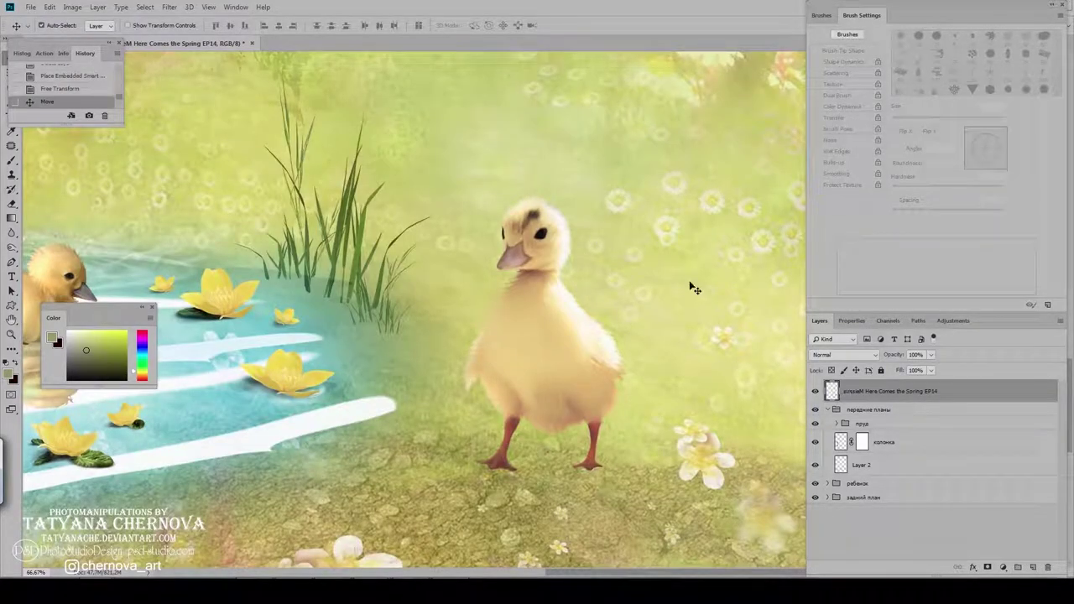
Step: Duplicate the duckling, set the lower copy to Multiply, and fill its shape olive green
{"action": "key", "text": "ctrl+j"}
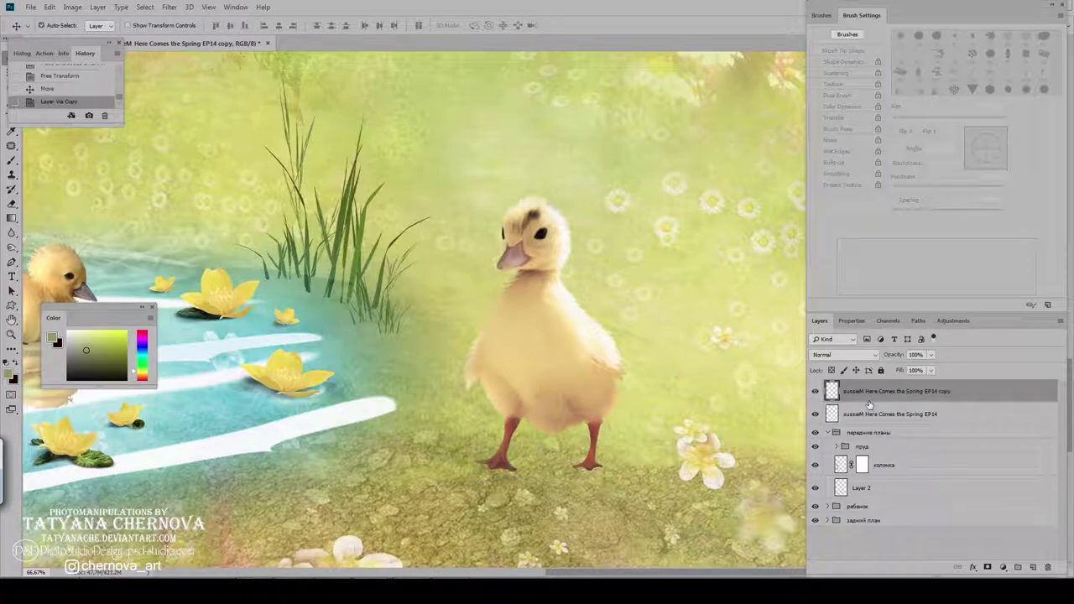
{"action": "left_click", "coordinate": [867, 416]}
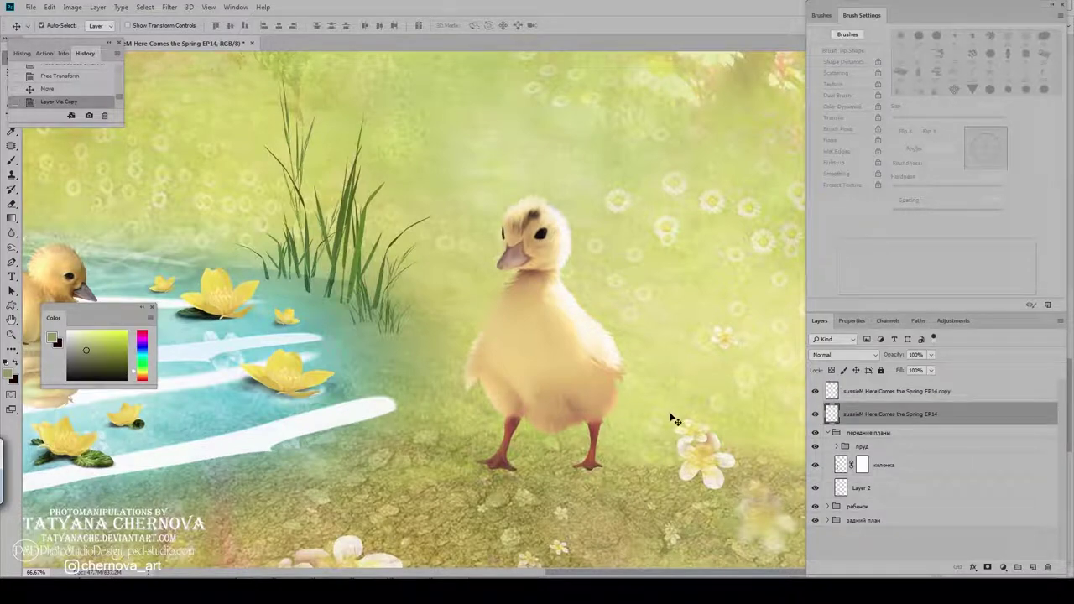
{"action": "left_click", "coordinate": [848, 356]}
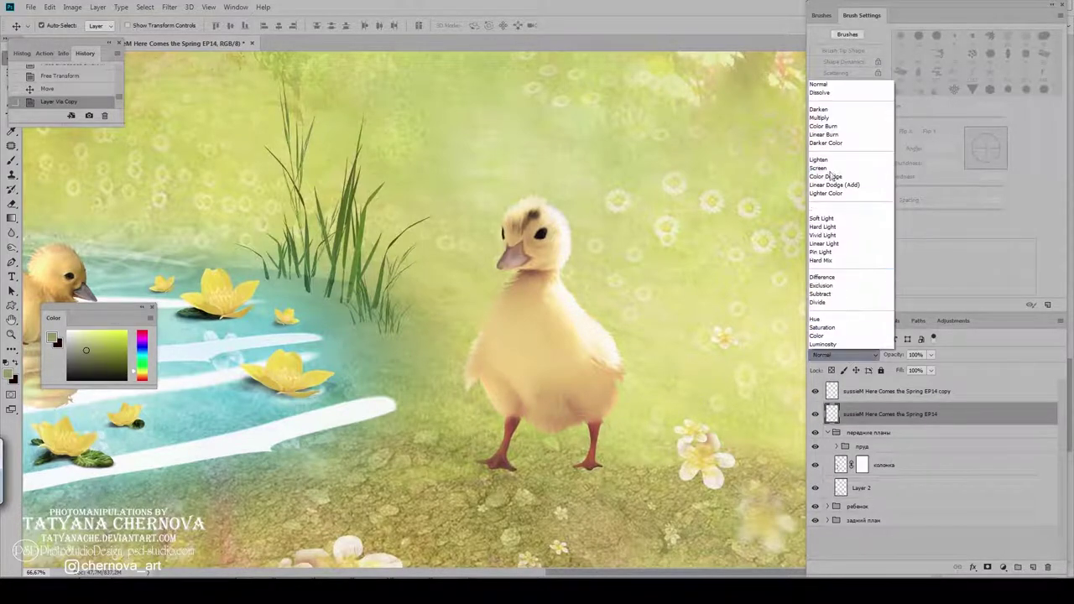
{"action": "left_click", "coordinate": [831, 118]}
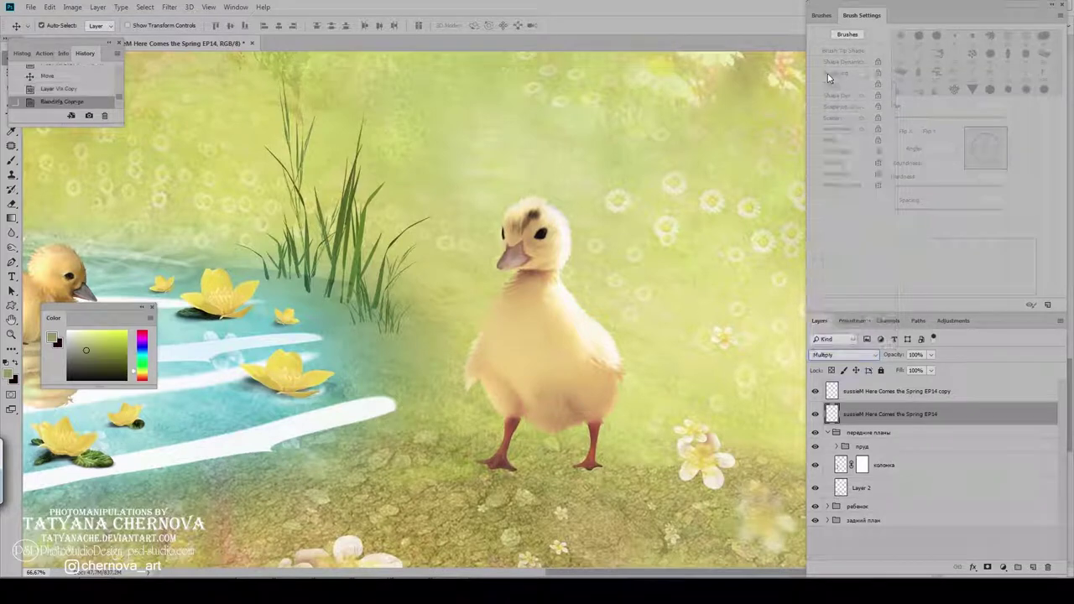
{"action": "left_click", "coordinate": [831, 414], "text": "ctrl"}
{"action": "key", "text": "alt+BackSpace"}
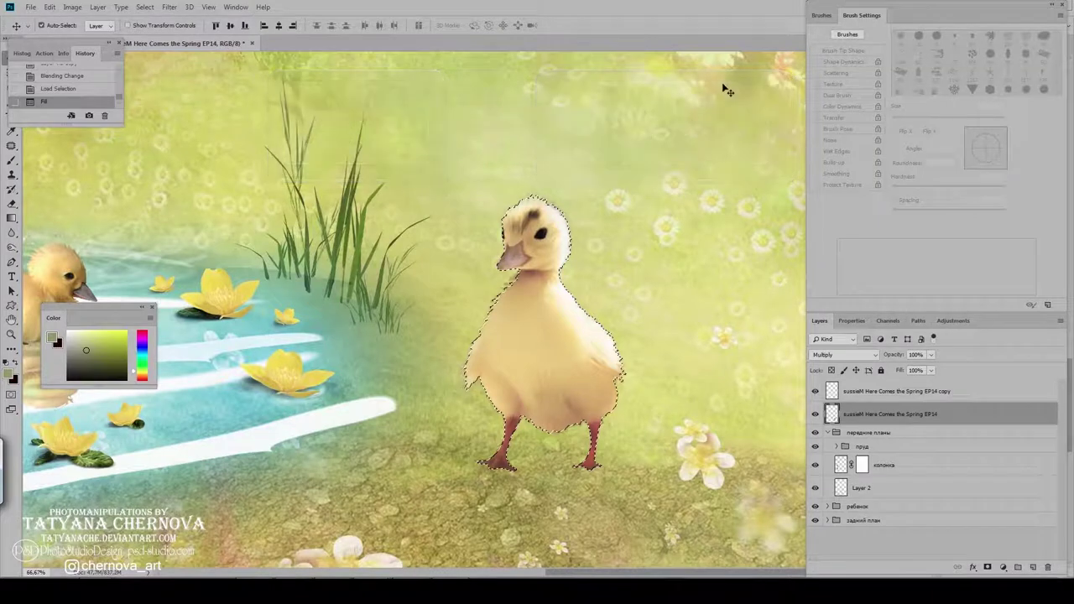
Step: Flip the olive duck shape vertically and deselect it
{"action": "key", "text": "ctrl+t"}
{"action": "right_click", "coordinate": [532, 353]}
{"action": "left_click", "coordinate": [564, 502]}
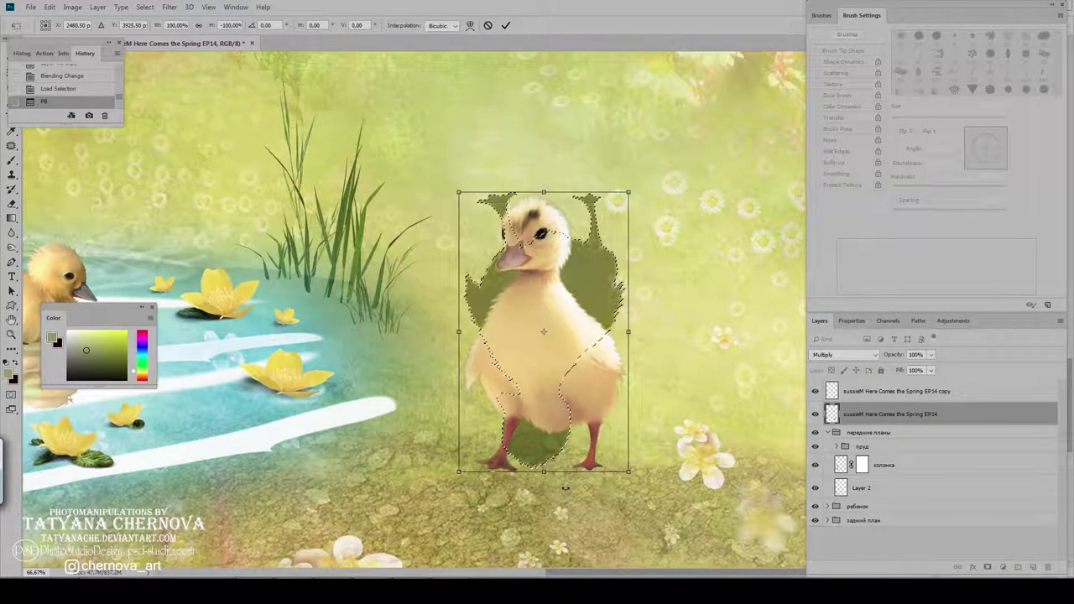
{"action": "key", "text": "Return"}
{"action": "key", "text": "ctrl+d"}
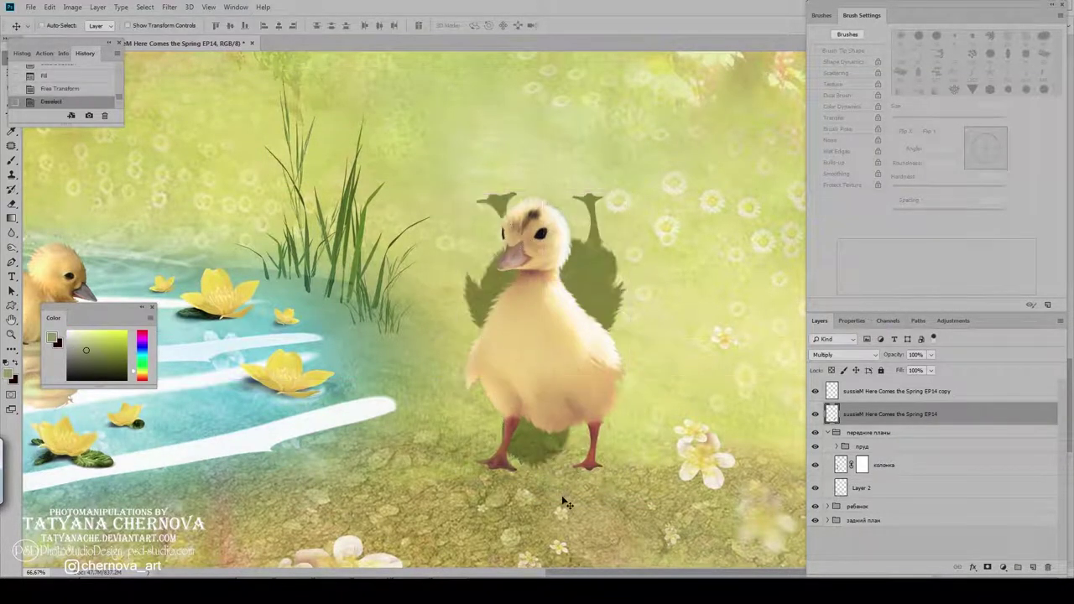
Step: Move the flipped shape down so it sits below the duckling's feet
{"action": "key", "text": "ctrl+minus"}
{"action": "key", "text": "ctrl+minus"}
{"action": "key", "text": "ctrl+t"}
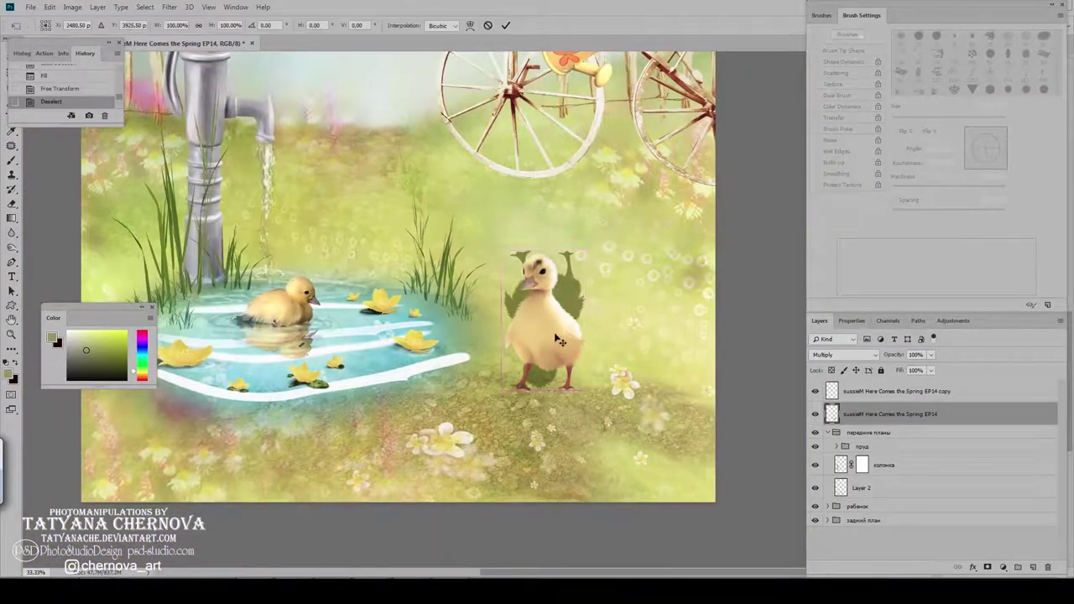
{"action": "left_click_drag", "start_coordinate": [560, 305], "coordinate": [561, 416]}
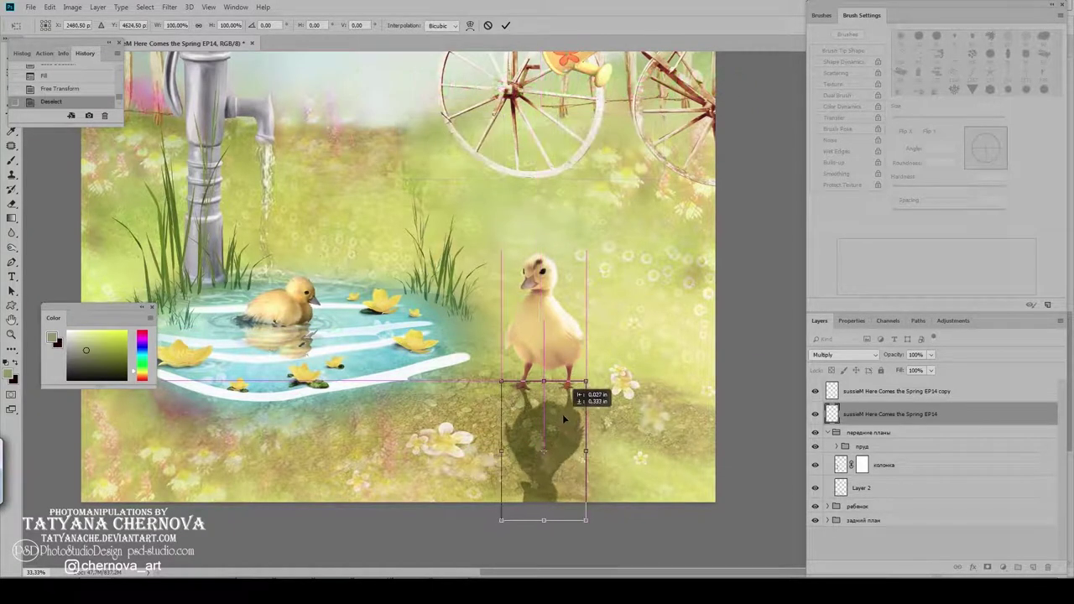
{"action": "left_click_drag", "start_coordinate": [562, 421], "coordinate": [561, 425]}
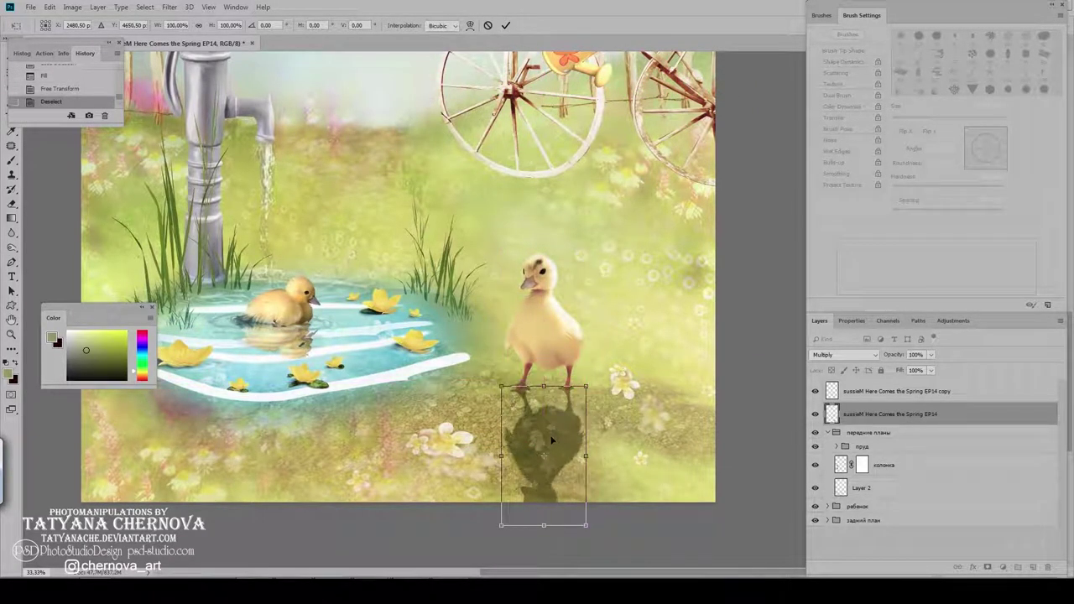
{"action": "key", "text": "Return"}
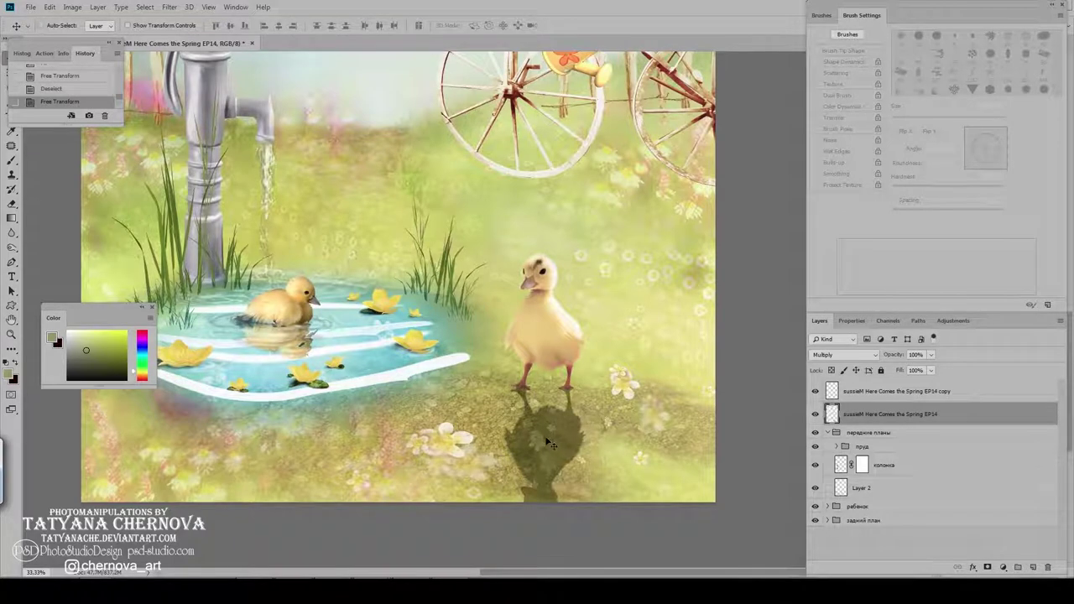
Step: Distort the shadow to lie flat, slanting toward the lower left
{"action": "key", "text": "ctrl+t"}
{"action": "right_click", "coordinate": [546, 439]}
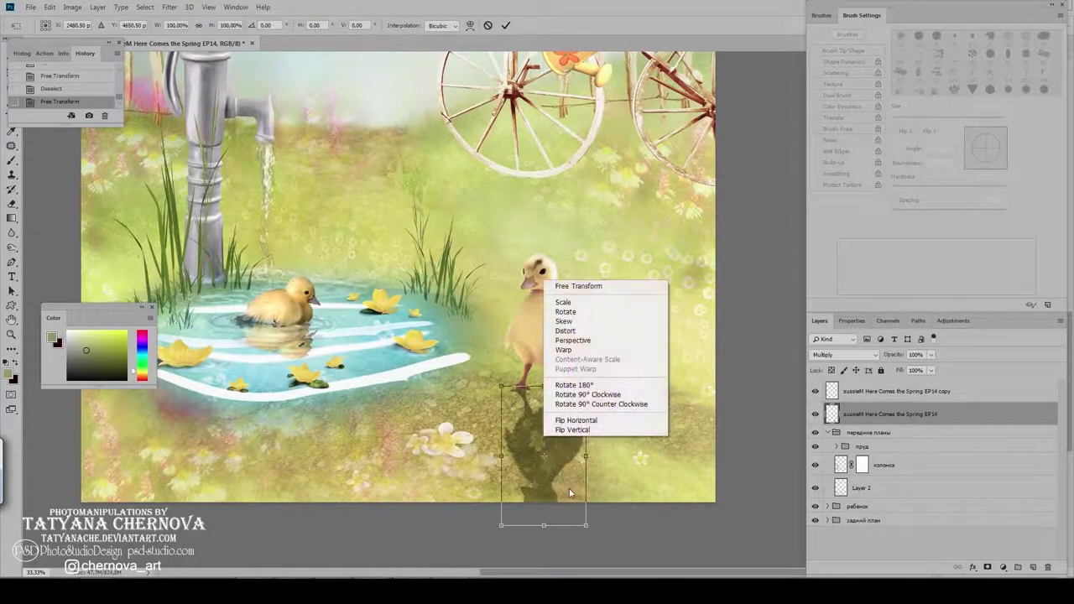
{"action": "left_click", "coordinate": [565, 331]}
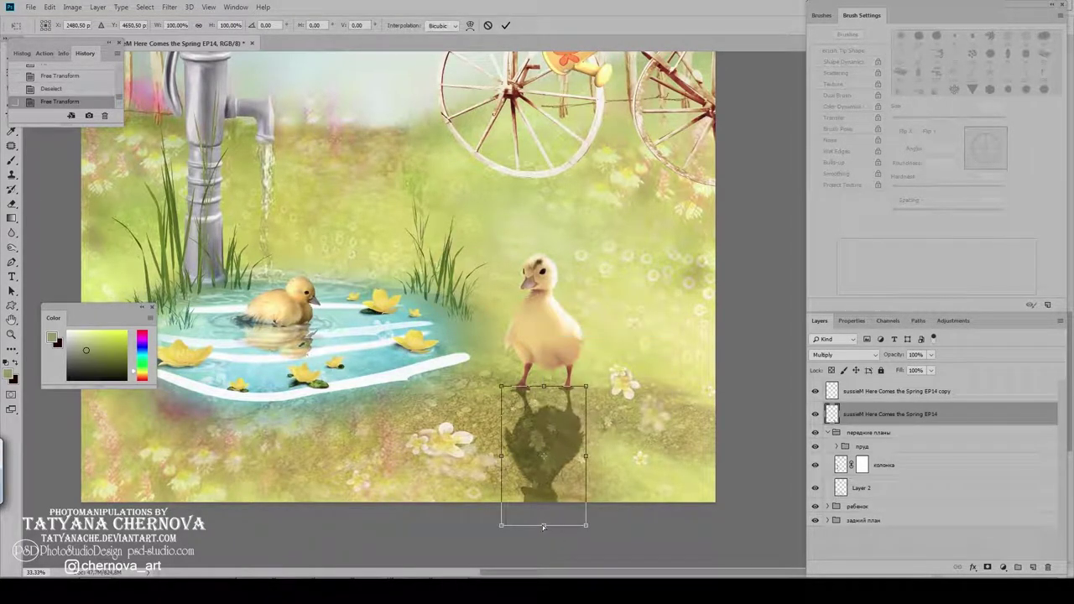
{"action": "mouse_move", "coordinate": [542, 524]}
{"action": "left_mouse_down"}
{"action": "mouse_move", "coordinate": [495, 504]}
{"action": "mouse_move", "coordinate": [454, 444]}
{"action": "left_mouse_up"}
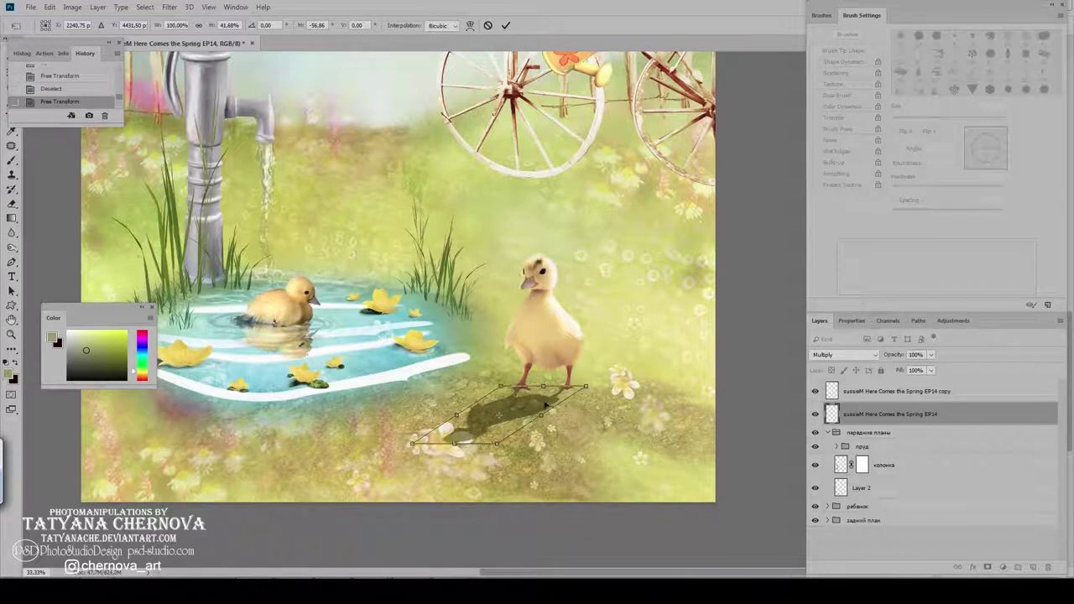
{"action": "key", "text": "Return"}
Step: Warp the shadow to refine its shape
{"action": "key", "text": "ctrl+t"}
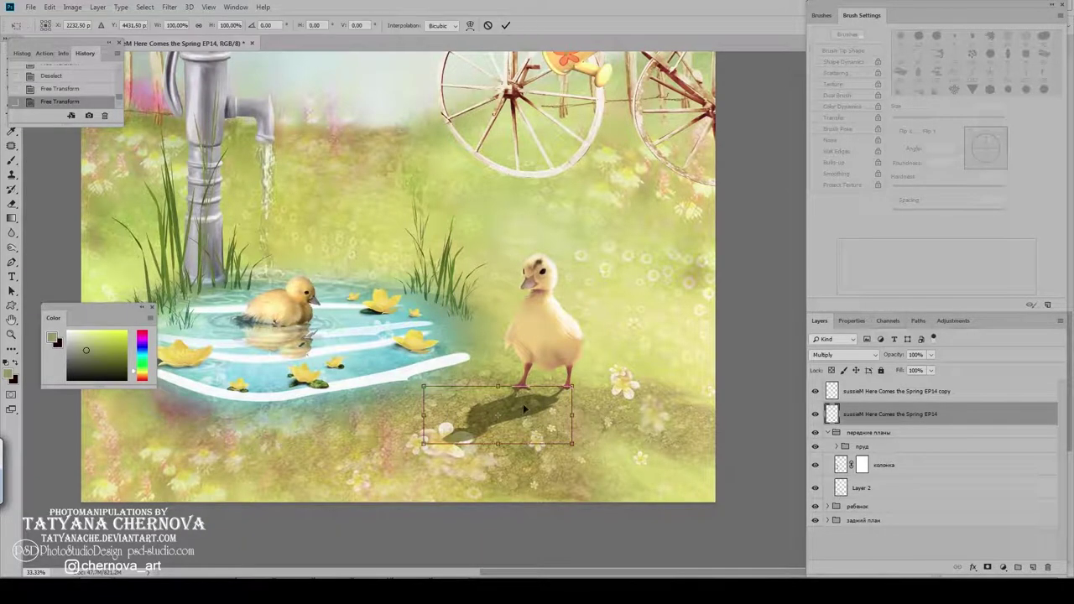
{"action": "right_click", "coordinate": [525, 409]}
{"action": "left_click", "coordinate": [564, 478]}
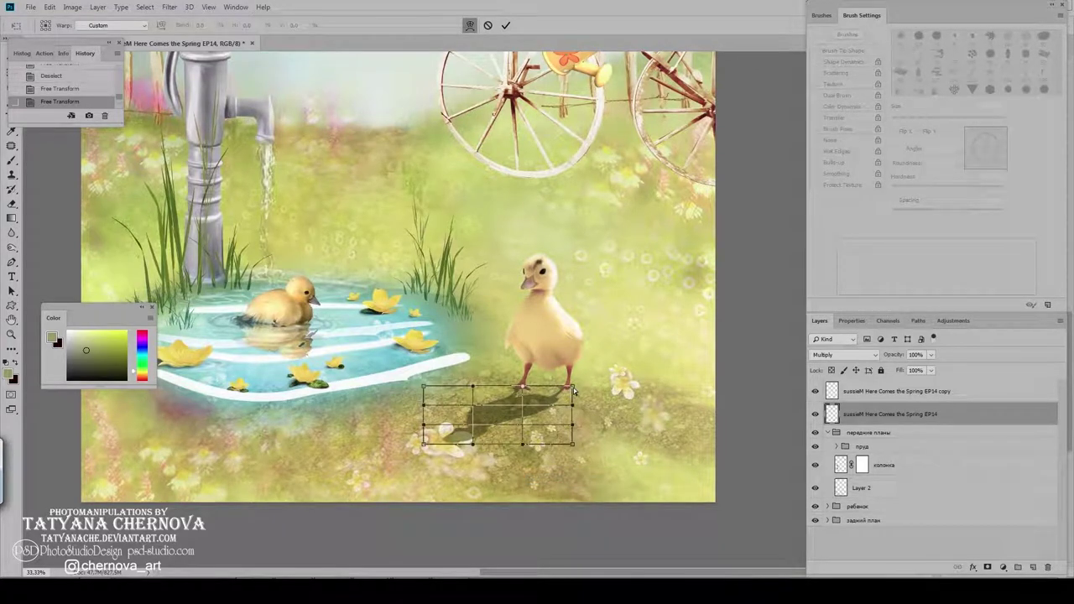
{"action": "left_click_drag", "start_coordinate": [573, 389], "coordinate": [574, 391]}
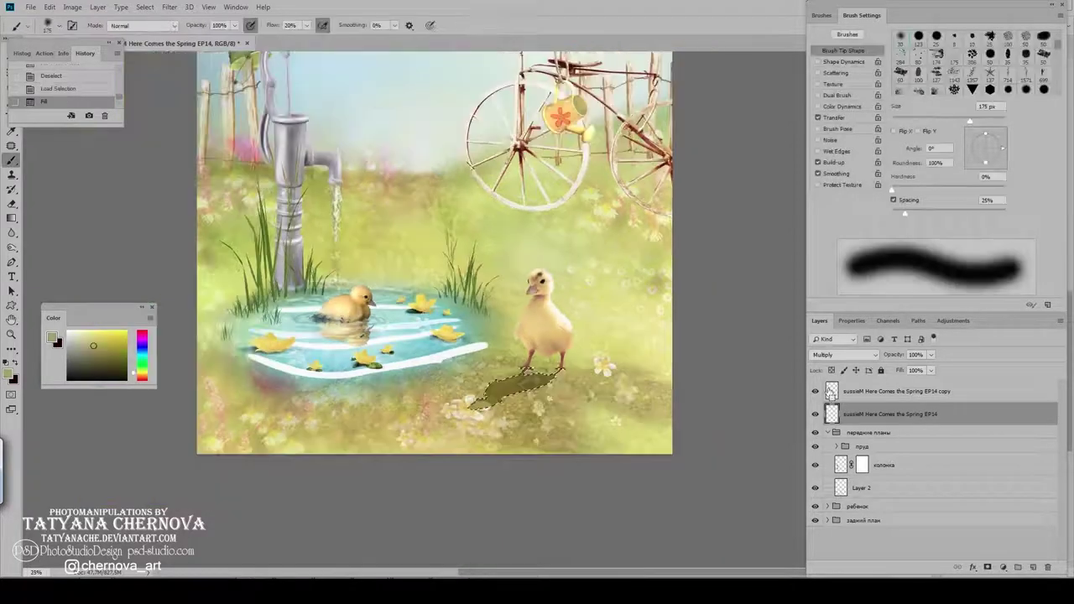
Step: Shift the shadow's colour balance to -10 on the yellow–blue slider
{"action": "key", "text": "ctrl+d"}
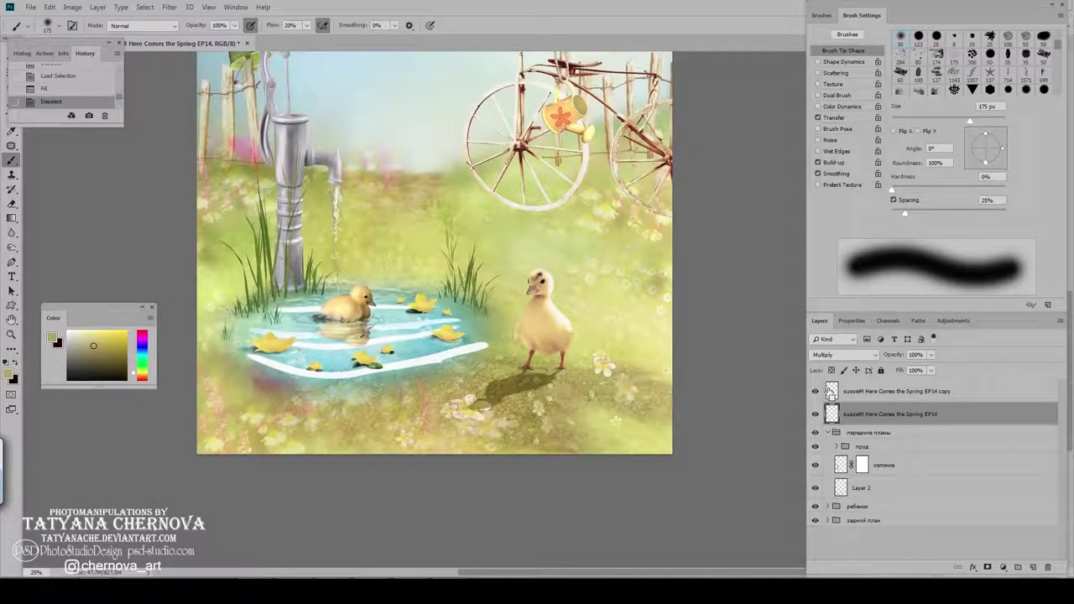
{"action": "key", "text": "ctrl+b"}
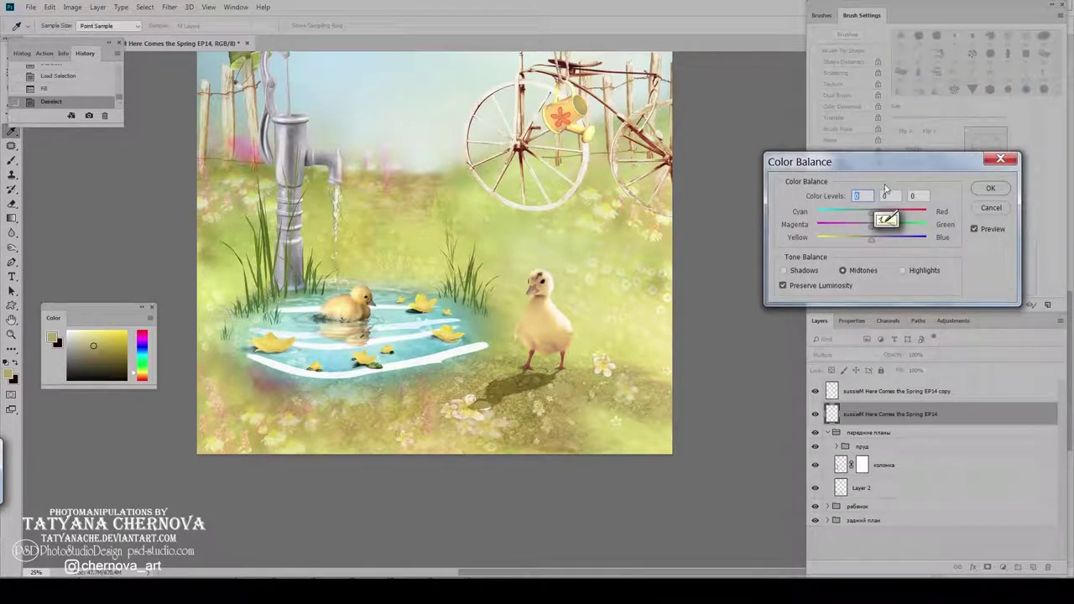
{"action": "left_click_drag", "start_coordinate": [915, 165], "coordinate": [798, 168]}
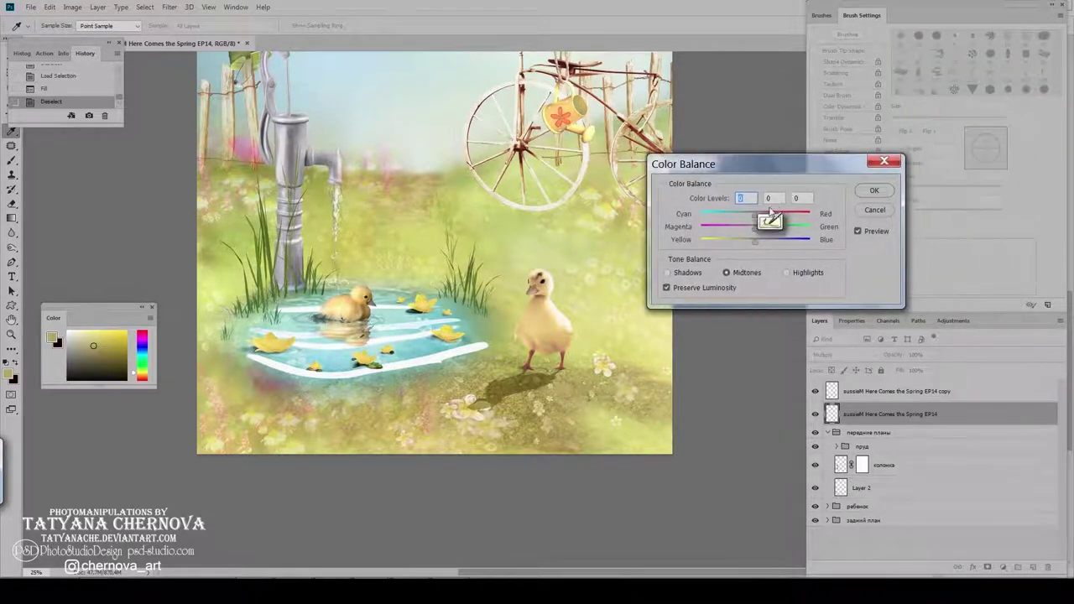
{"action": "key", "text": "Tab"}
{"action": "key", "text": "Tab"}
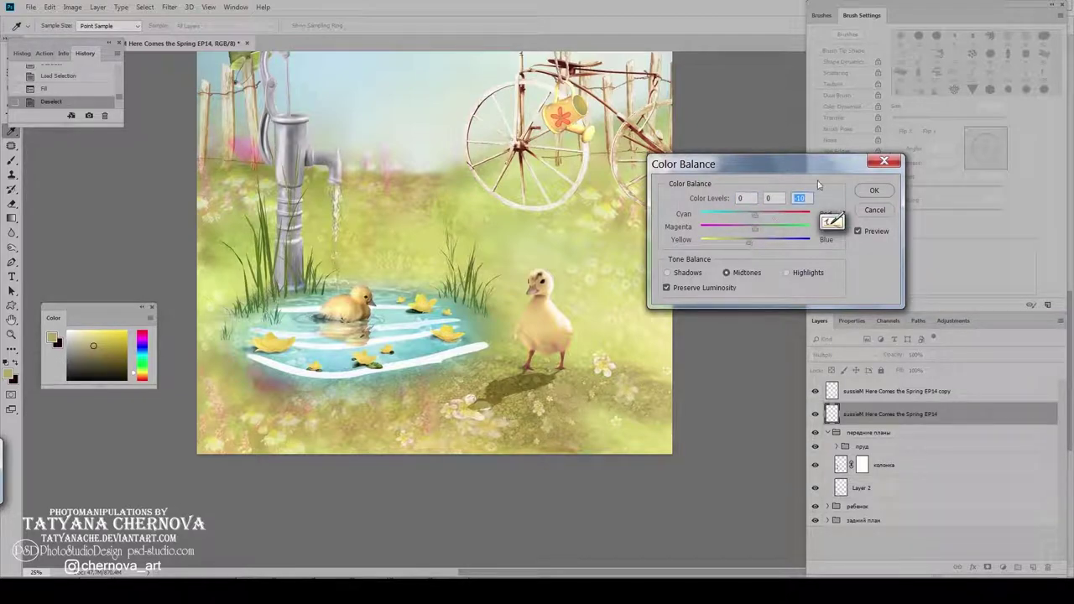
{"action": "left_click", "coordinate": [875, 191]}
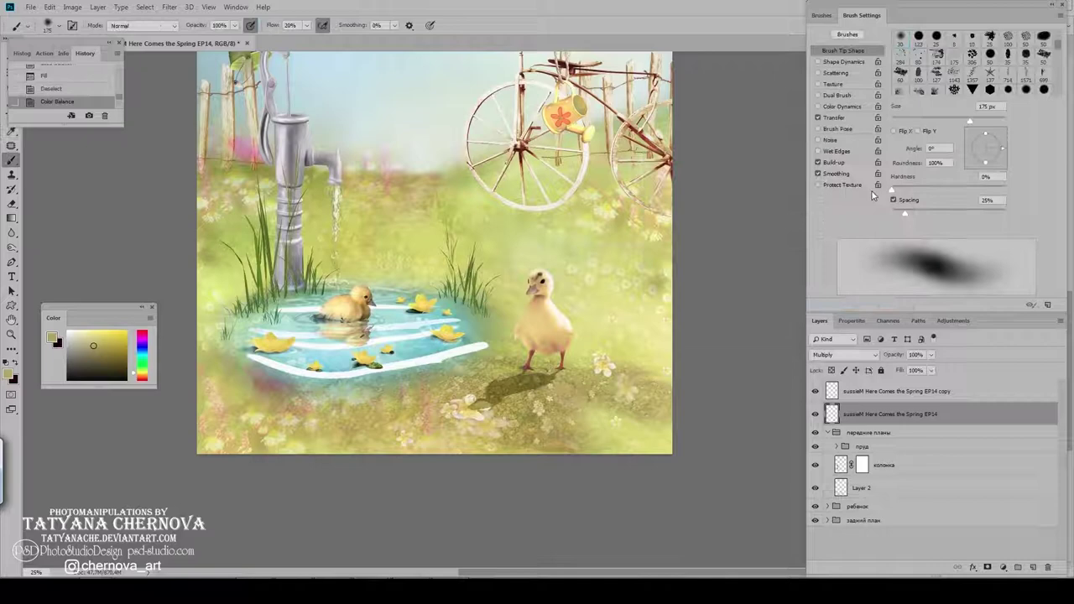
Step: Soften the shadow with a Gaussian Blur and set its opacity to 70%
{"action": "left_click", "coordinate": [170, 7]}
{"action": "left_click", "coordinate": [375, 216]}
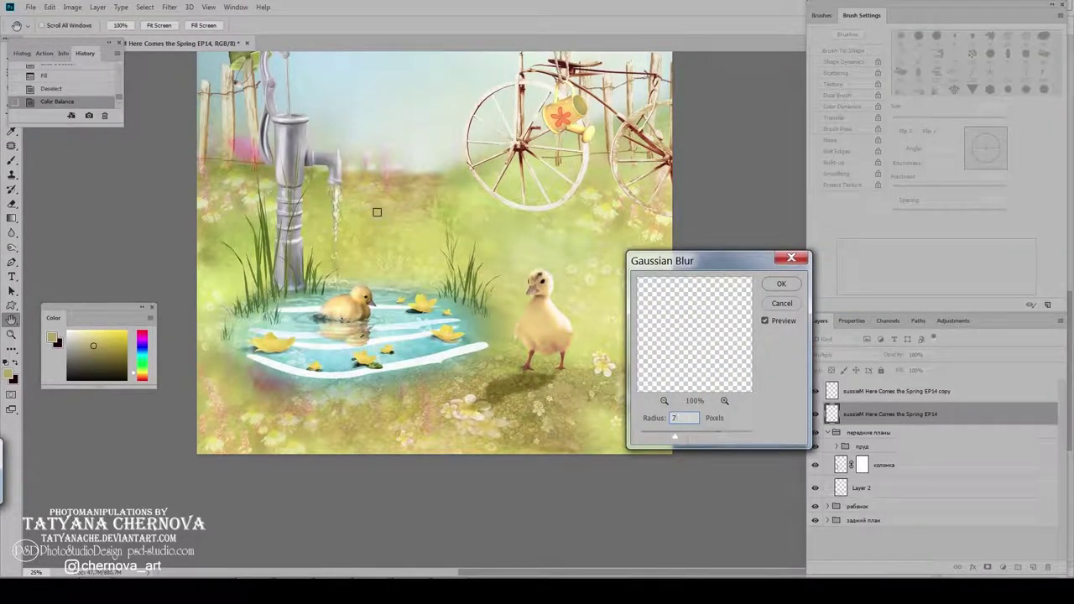
{"action": "key", "text": "Return"}
{"action": "type", "text": "7"}
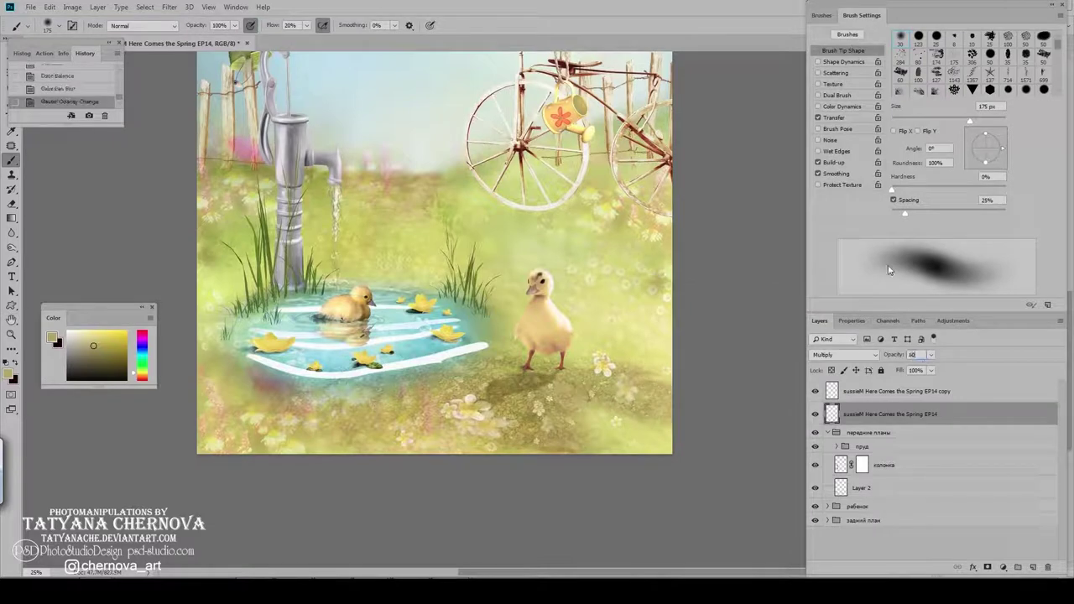
{"action": "type", "text": "0"}
{"action": "key", "text": "Return"}
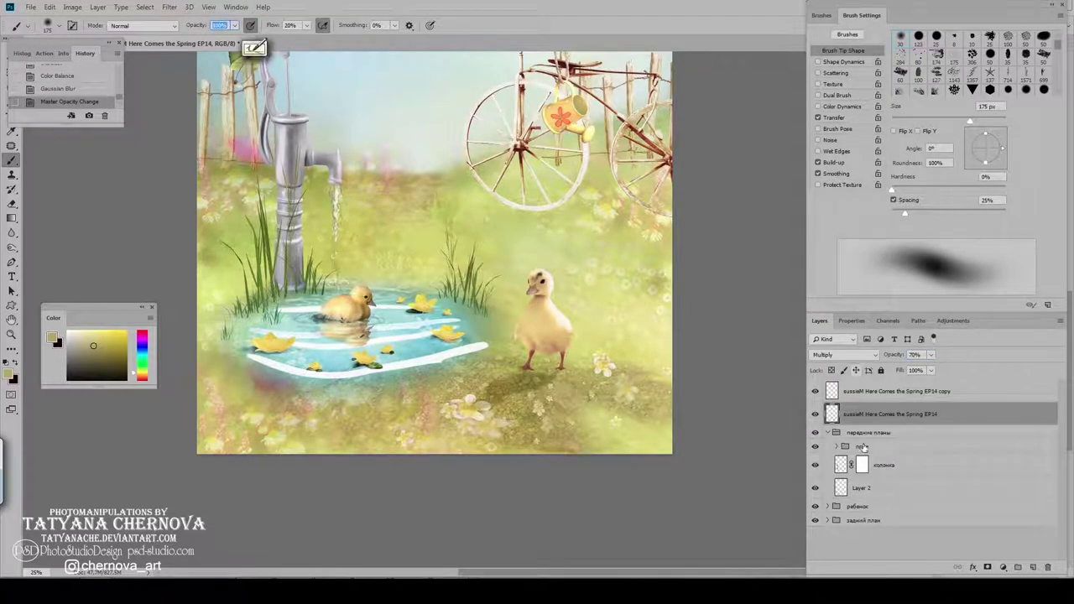
Step: Fade parts of the shadow on a layer mask, then link it with the standing duckling
{"action": "left_click", "coordinate": [987, 567]}
{"action": "key", "text": "d"}
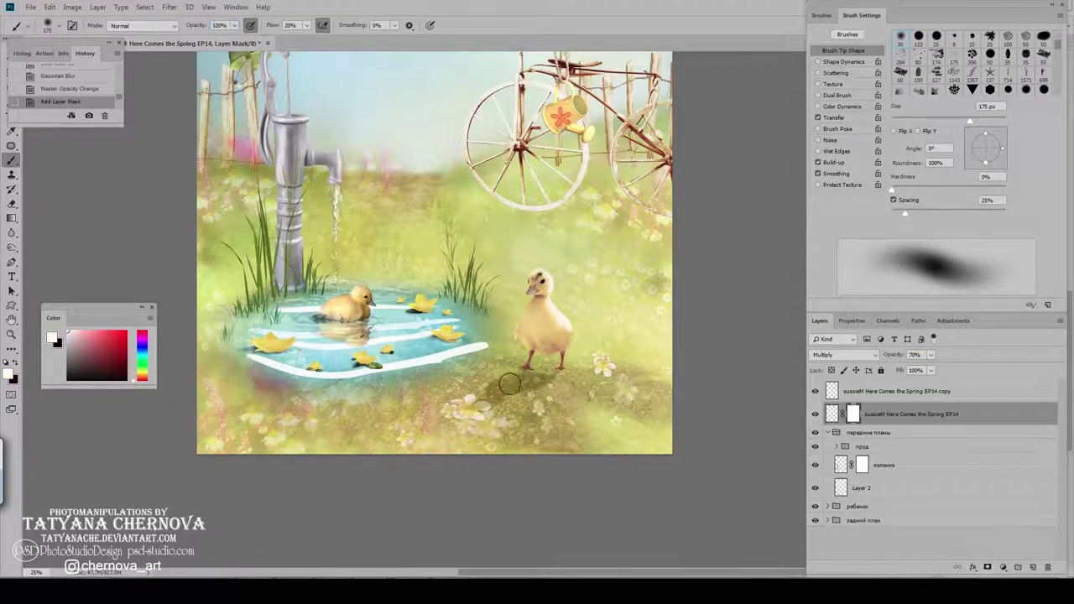
{"action": "key", "text": "bracketright"}
{"action": "key", "text": "bracketright"}
{"action": "key", "text": "bracketright"}
{"action": "key", "text": "x"}
{"action": "left_click_drag", "start_coordinate": [487, 403], "coordinate": [476, 393]}
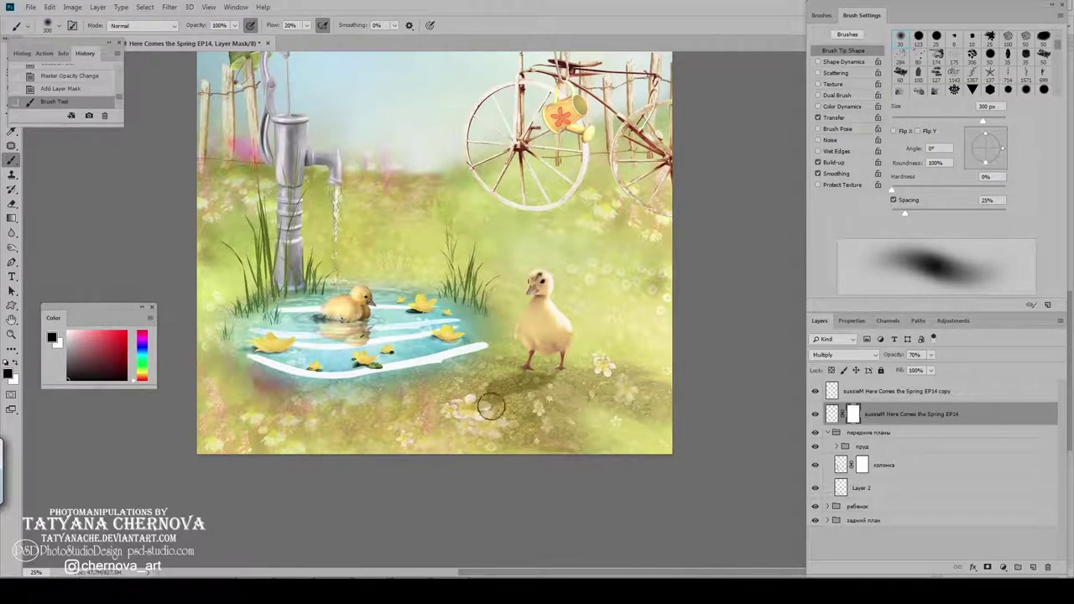
{"action": "key", "text": "bracketleft"}
{"action": "key", "text": "bracketleft"}
{"action": "left_click_drag", "start_coordinate": [578, 398], "coordinate": [602, 400]}
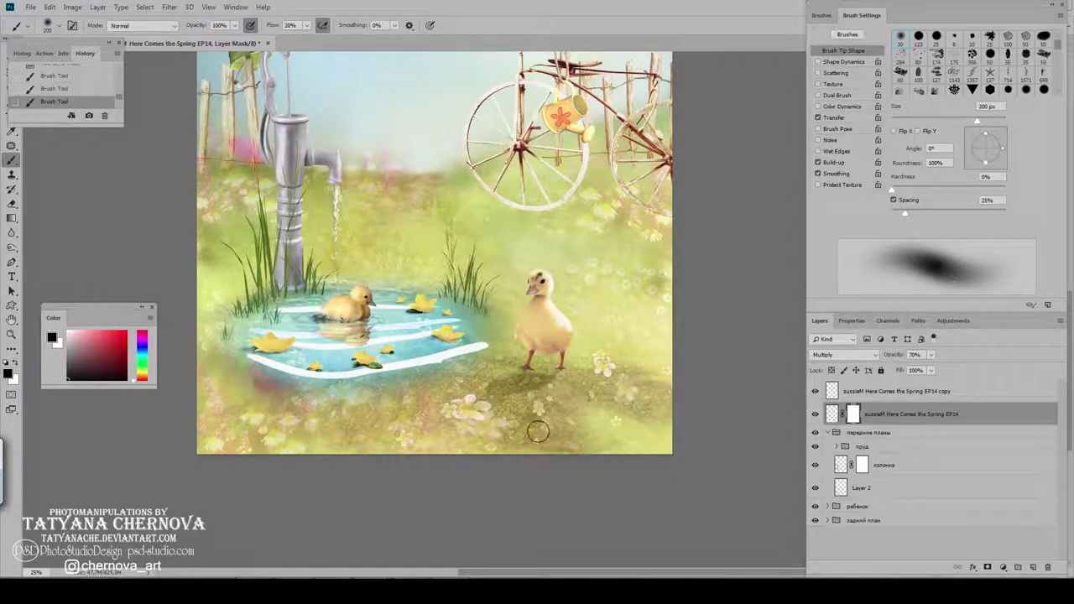
{"action": "left_click_drag", "start_coordinate": [530, 432], "coordinate": [587, 405]}
{"action": "type", "text": "утенок стоит"}
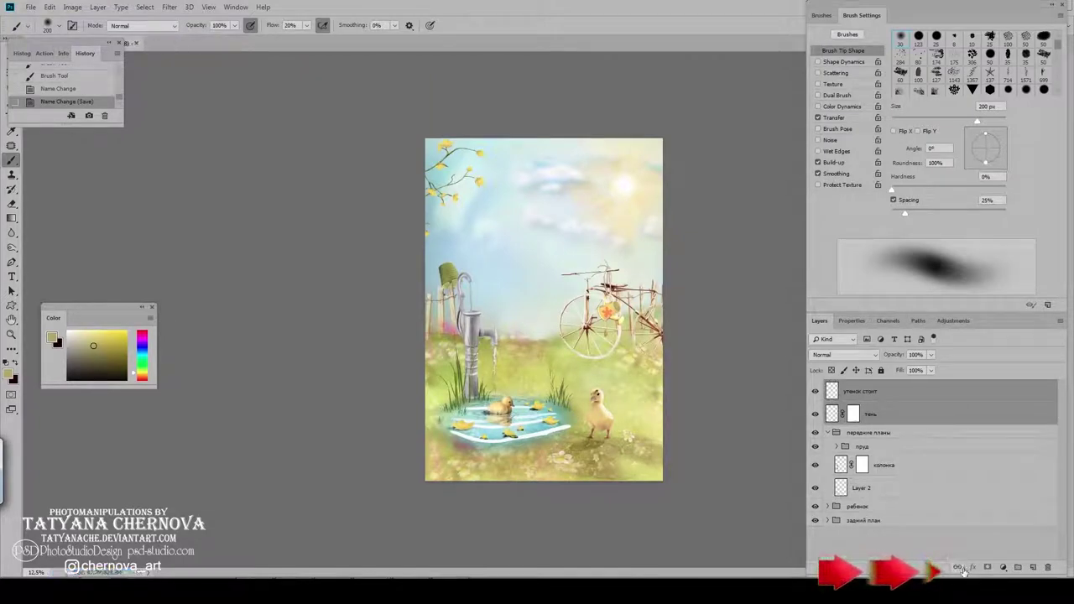
{"action": "left_click", "coordinate": [959, 567]}
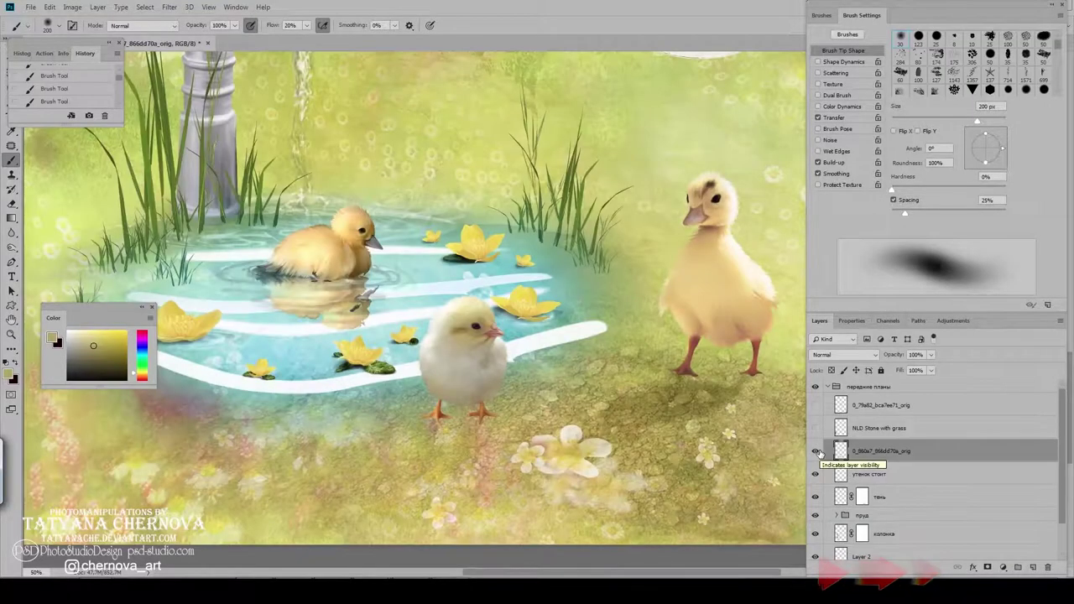
Step: Move the chick down-left beside the pond and darken it slightly with Curves
{"action": "key", "text": "v"}
{"action": "left_click_drag", "start_coordinate": [472, 384], "coordinate": [456, 400]}
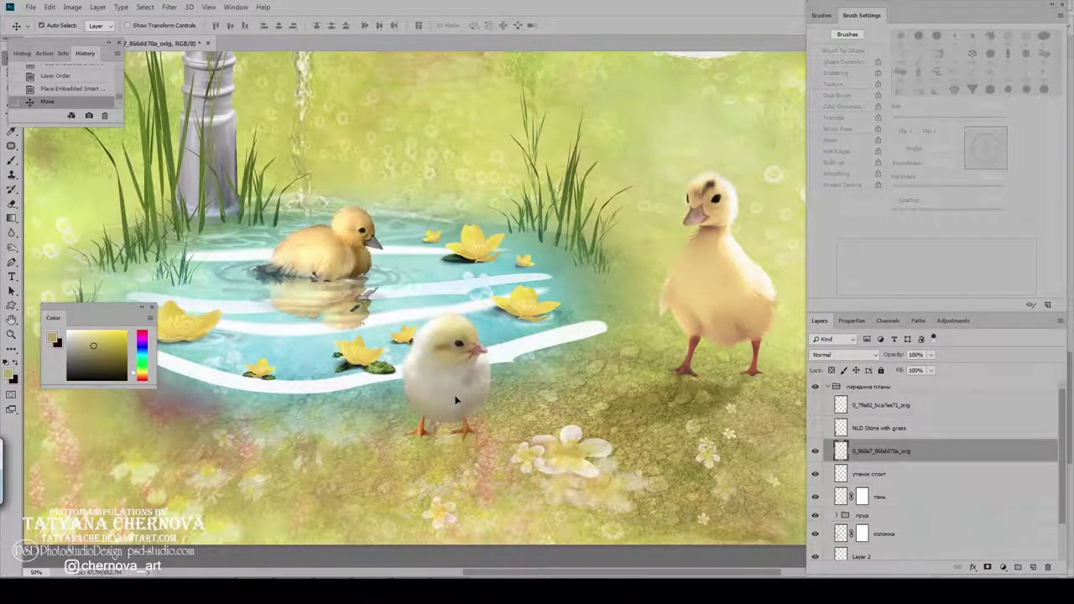
{"action": "key", "text": "ctrl+m"}
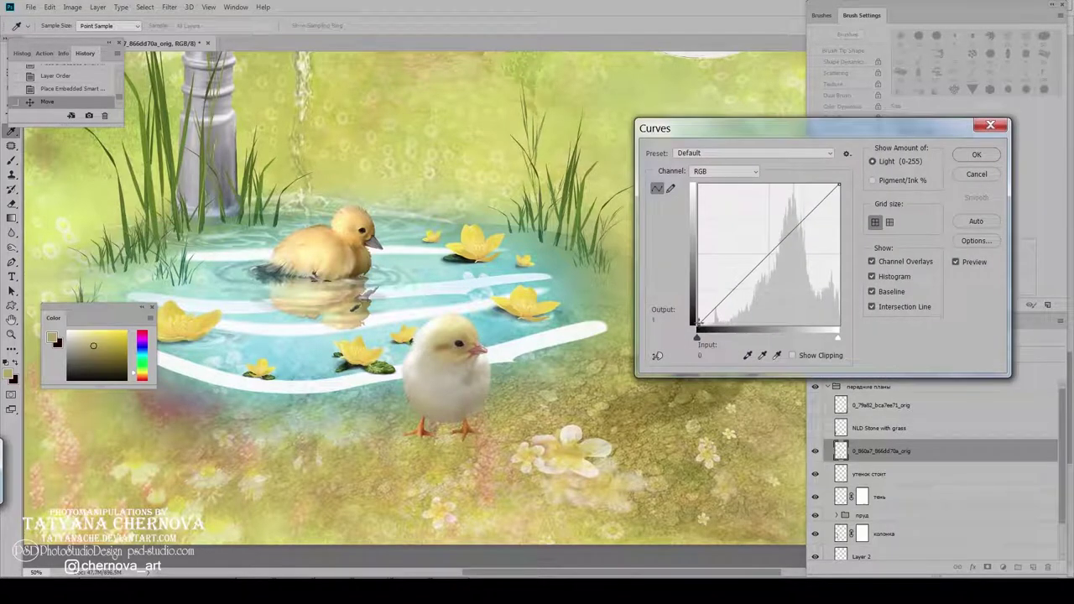
{"action": "left_click_drag", "start_coordinate": [758, 265], "coordinate": [758, 278]}
{"action": "left_click", "coordinate": [977, 154]}
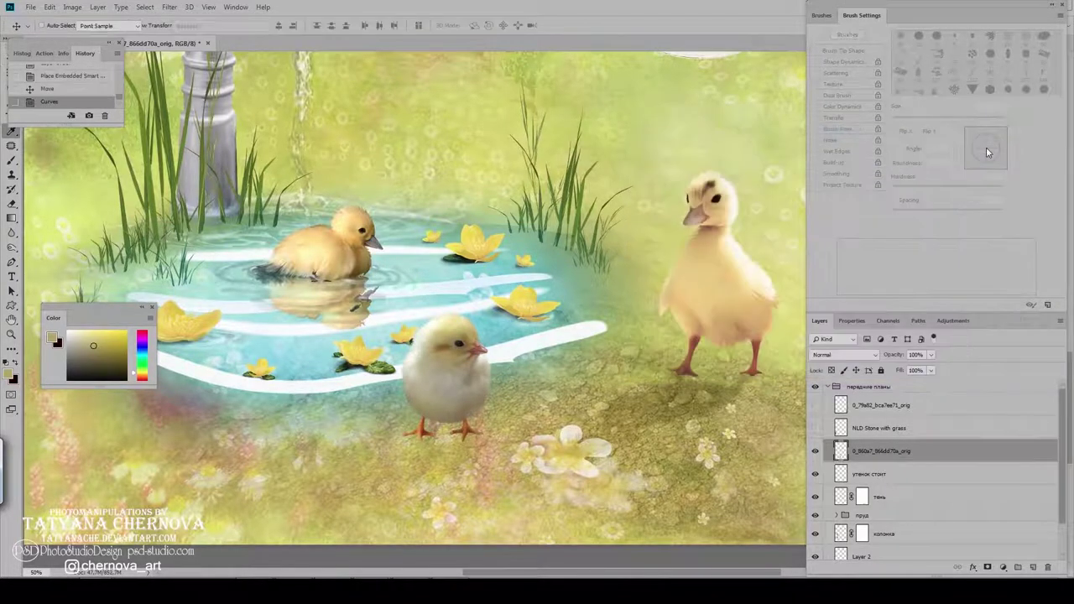
Step: Apply Color Balance to the chick and boost its saturation in Hue/Saturation
{"action": "key", "text": "ctrl+b"}
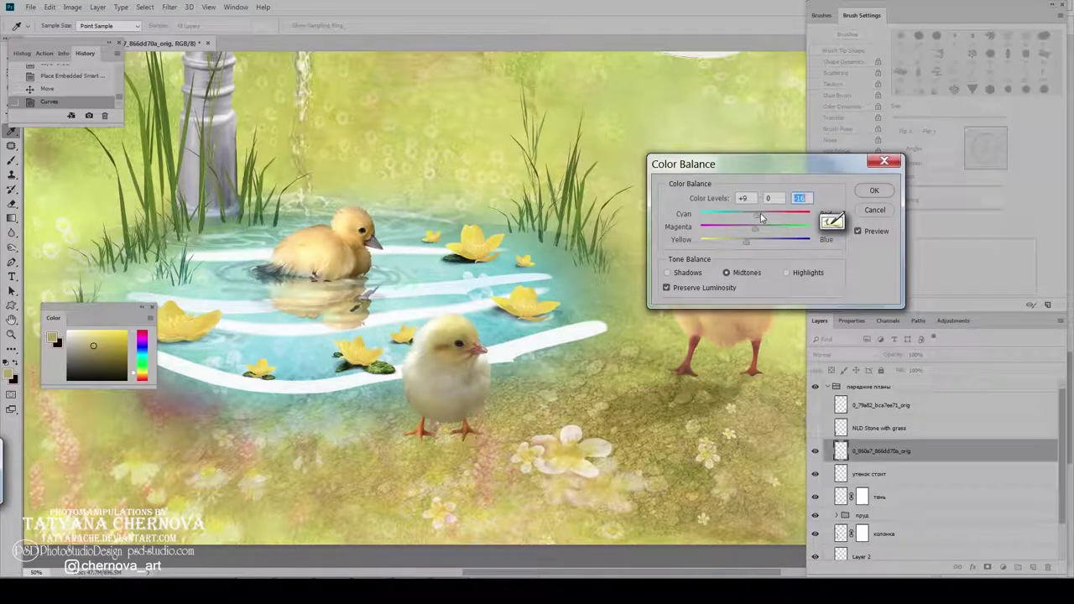
{"action": "left_click", "coordinate": [874, 190]}
{"action": "key", "text": "ctrl+u"}
{"action": "mouse_move", "coordinate": [896, 218]}
{"action": "left_mouse_down"}
{"action": "mouse_move", "coordinate": [929, 221]}
{"action": "mouse_move", "coordinate": [906, 223]}
{"action": "left_mouse_up"}
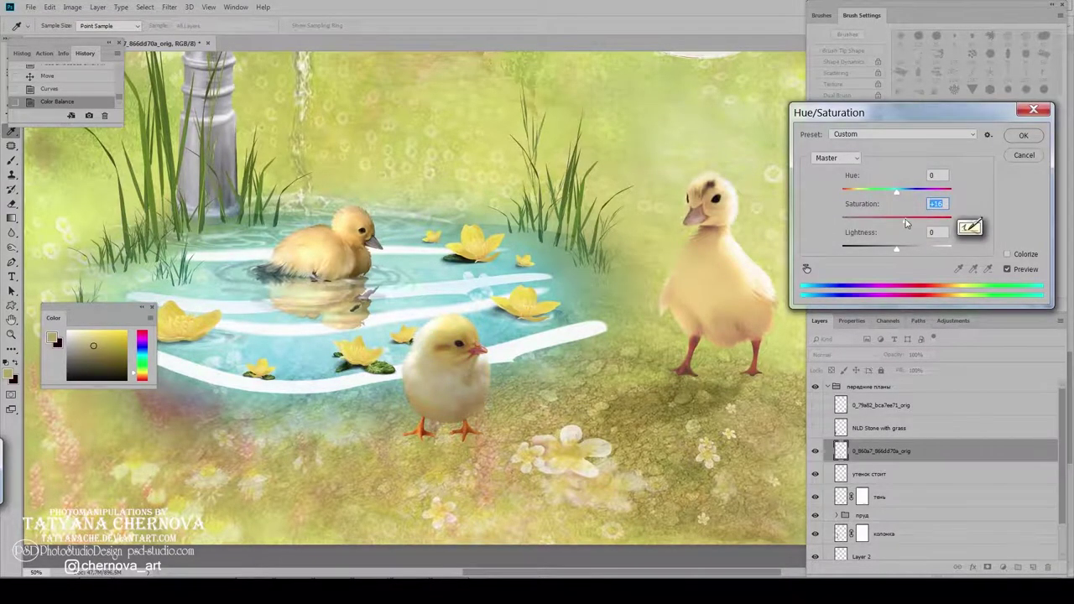
{"action": "key", "text": "Return"}
{"action": "key", "text": "ctrl+minus"}
Step: Fine-tune the chick's colours with a second Color Balance adjustment
{"action": "key", "text": "ctrl+b"}
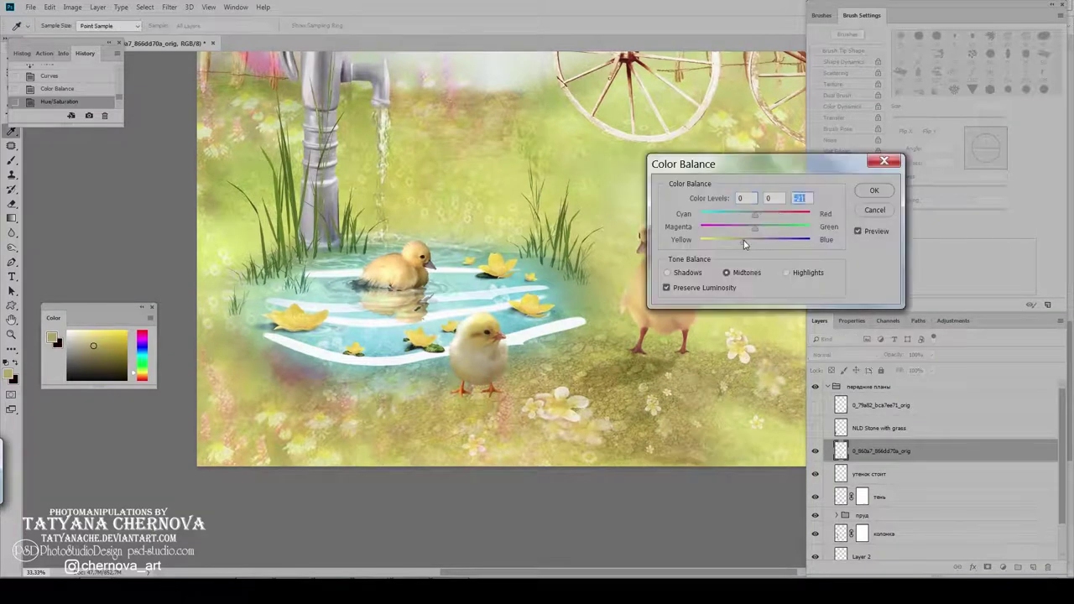
{"action": "left_click", "coordinate": [771, 218]}
{"action": "left_click_drag", "start_coordinate": [722, 164], "coordinate": [821, 234]}
{"action": "left_click", "coordinate": [971, 262]}
Step: Reduce yellow in the chick's Yellows range with Selective Color
{"action": "key", "text": "ctrl+alt+s"}
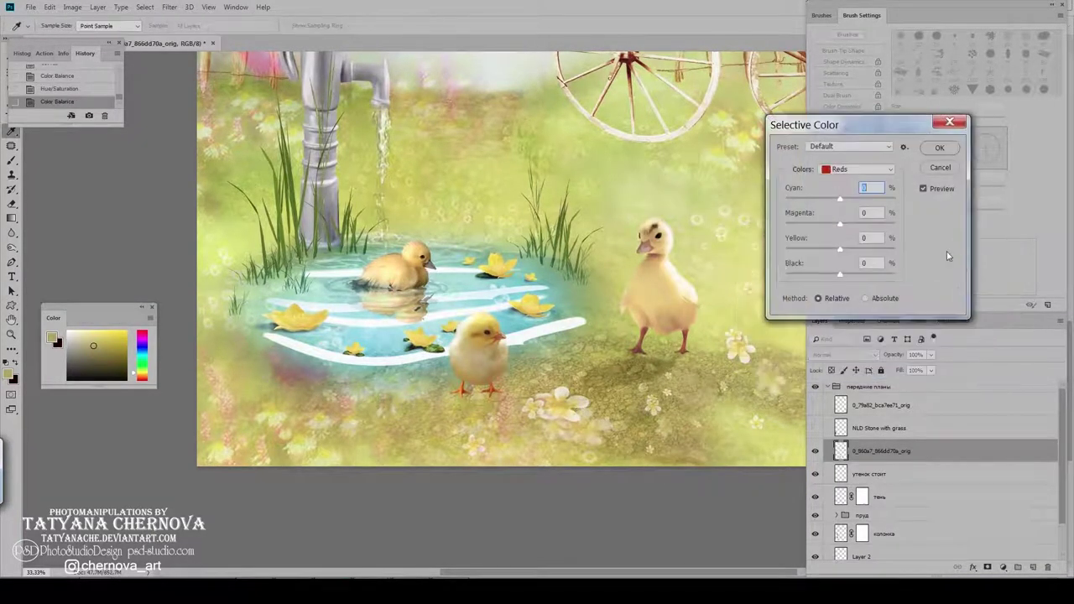
{"action": "left_click", "coordinate": [856, 168]}
{"action": "left_click_drag", "start_coordinate": [842, 250], "coordinate": [829, 250]}
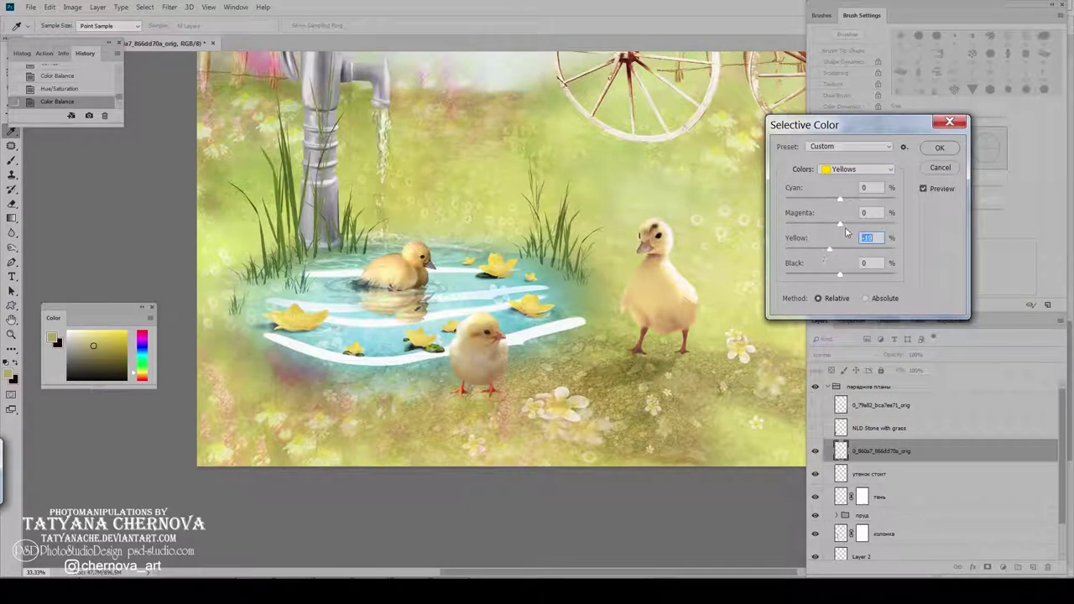
{"action": "left_click_drag", "start_coordinate": [840, 199], "coordinate": [817, 205]}
{"action": "left_click", "coordinate": [936, 150]}
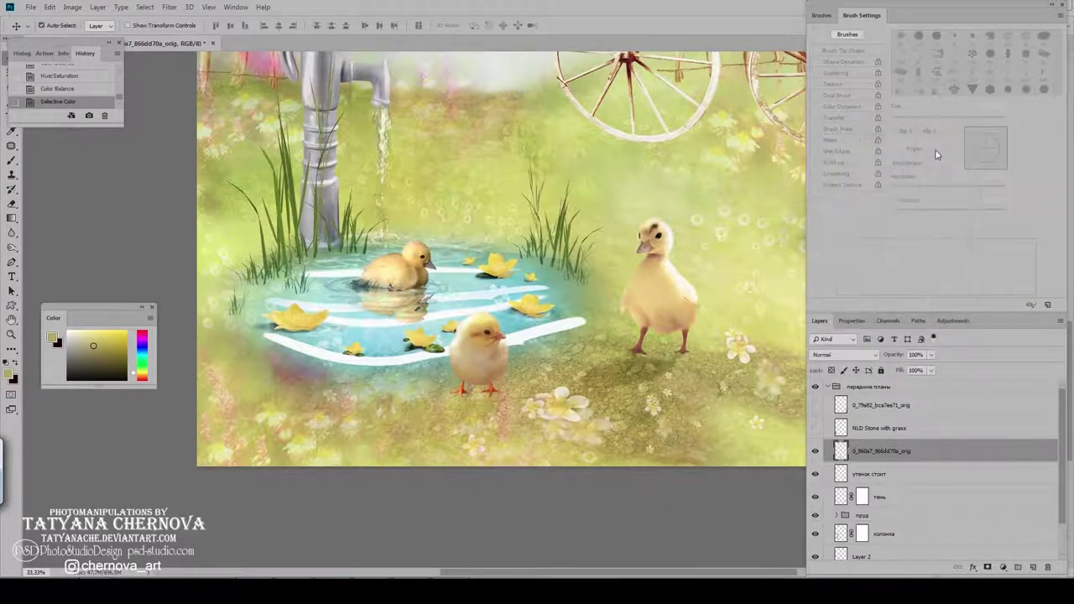
Step: Rename the chick layer 'цыпленок', duplicate it, and flip the lower copy beneath its feet
{"action": "double_click", "coordinate": [881, 451]}
{"action": "type", "text": "цыпленок"}
{"action": "key", "text": "Return"}
{"action": "key", "text": "ctrl+j"}
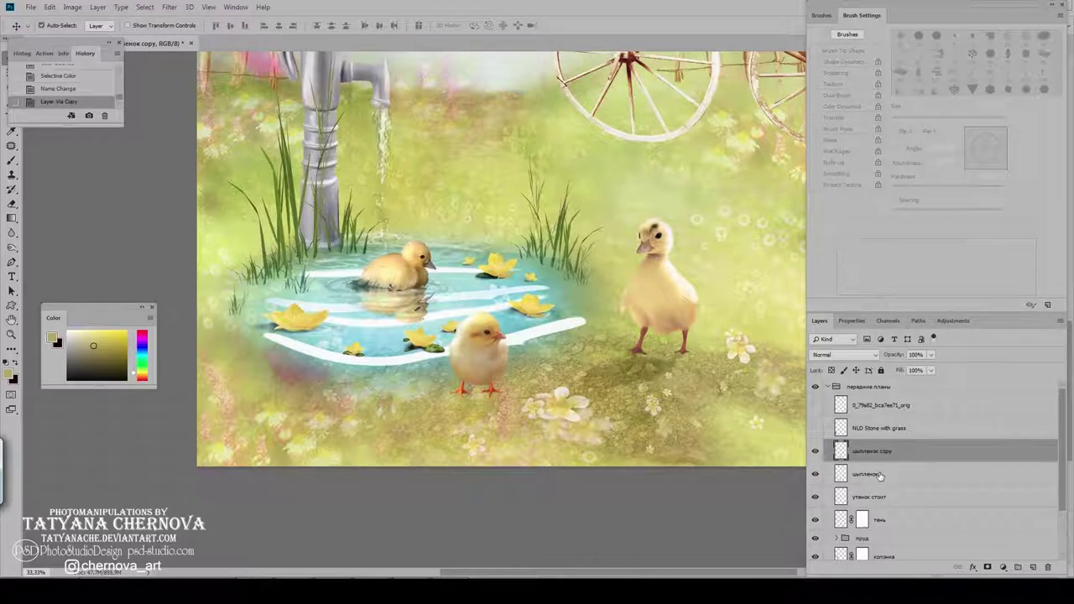
{"action": "left_click", "coordinate": [881, 474]}
{"action": "key", "text": "ctrl+t"}
{"action": "right_click", "coordinate": [495, 359]}
{"action": "left_click", "coordinate": [521, 507]}
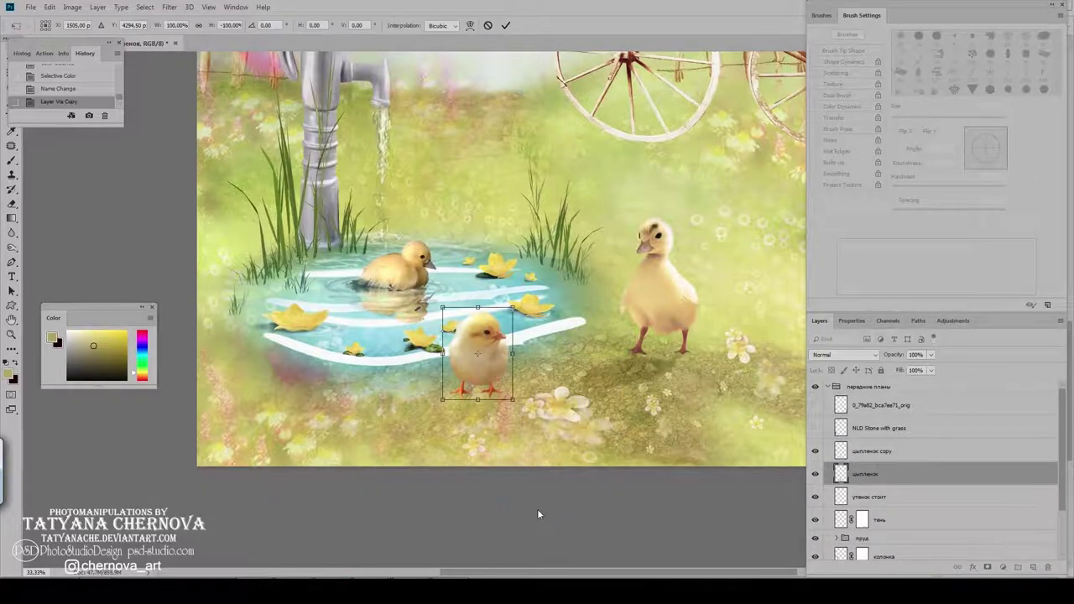
{"action": "key", "text": "Return"}
{"action": "mouse_move", "coordinate": [480, 370]}
{"action": "left_mouse_down"}
{"action": "mouse_move", "coordinate": [480, 441]}
{"action": "mouse_move", "coordinate": [482, 431]}
{"action": "left_mouse_up"}
Step: Fill the flipped chick copy with beige and set it to Multiply
{"action": "left_click", "coordinate": [842, 475], "text": "ctrl"}
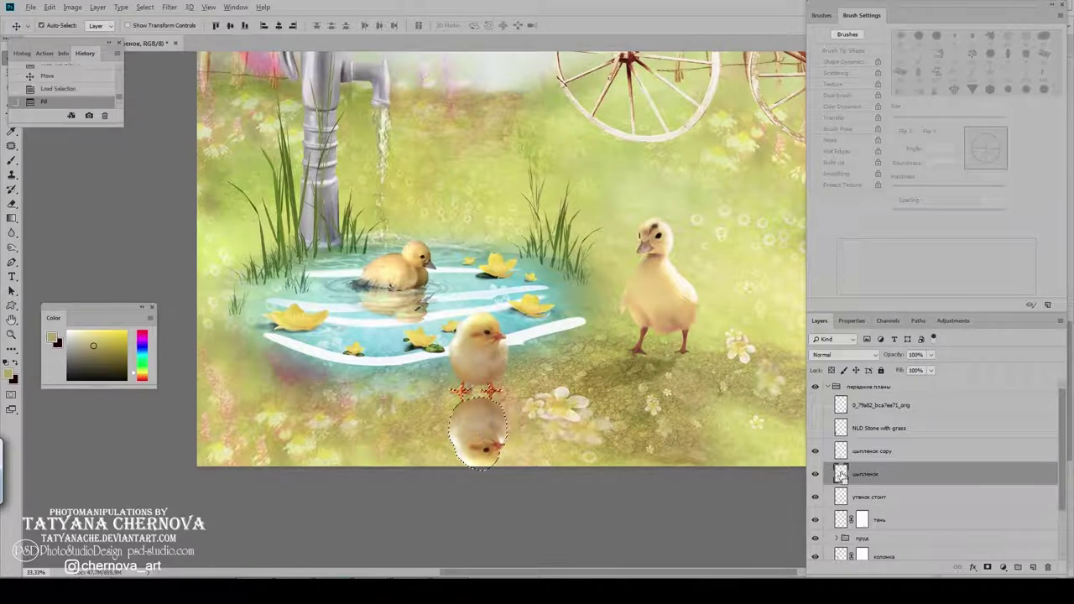
{"action": "key", "text": "alt+BackSpace"}
{"action": "key", "text": "ctrl+d"}
{"action": "left_click", "coordinate": [843, 355]}
{"action": "left_click", "coordinate": [835, 118]}
Step: Distort and warp the beige shape into a shadow slanting down-left from the chick's feet
{"action": "key", "text": "ctrl+t"}
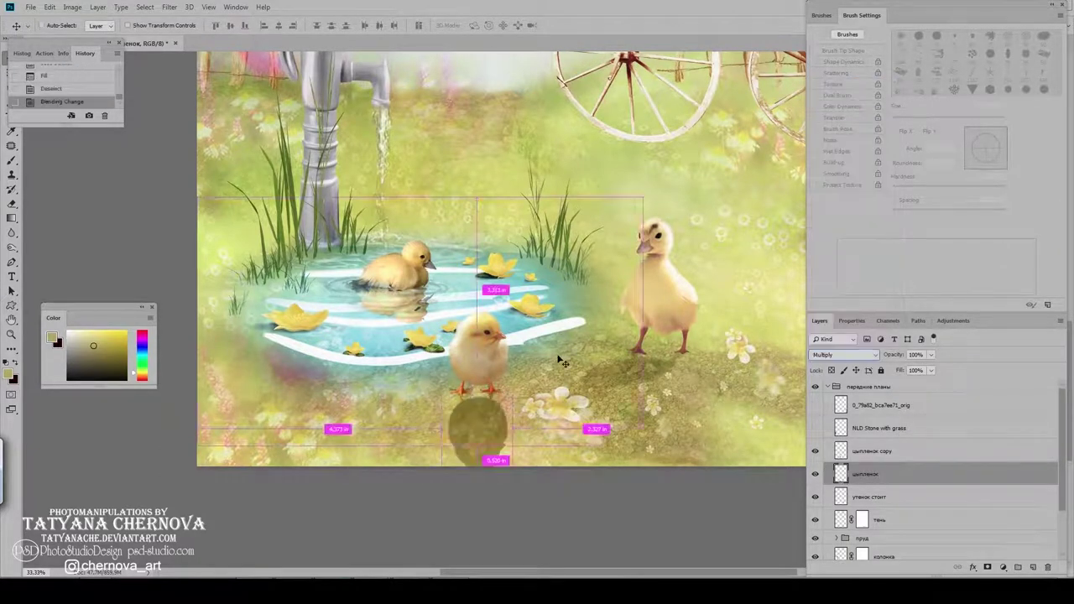
{"action": "right_click", "coordinate": [485, 282]}
{"action": "left_click", "coordinate": [520, 333]}
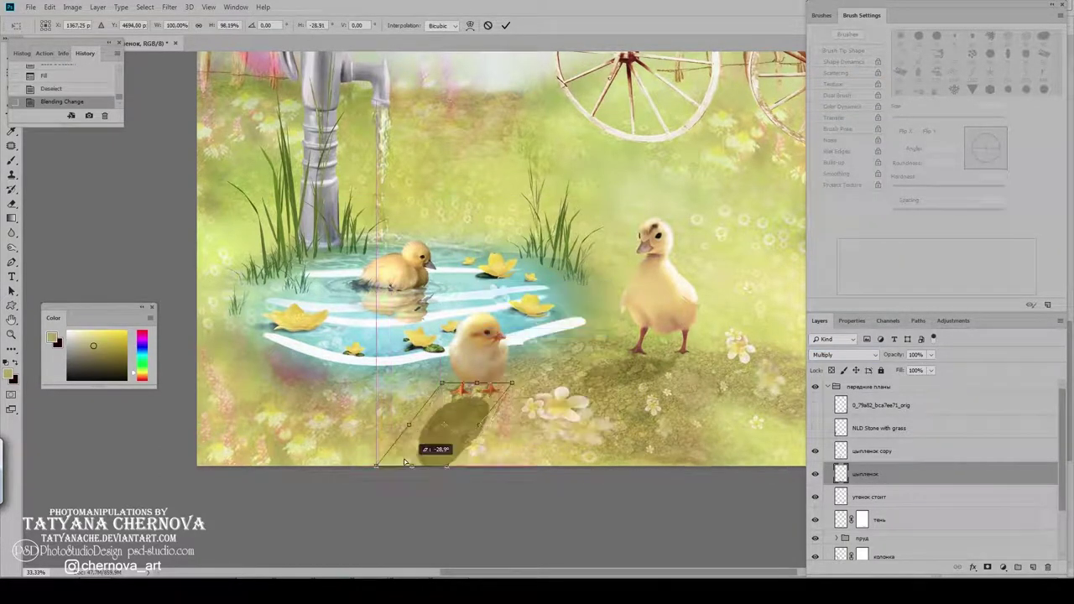
{"action": "left_click_drag", "start_coordinate": [442, 479], "coordinate": [402, 446]}
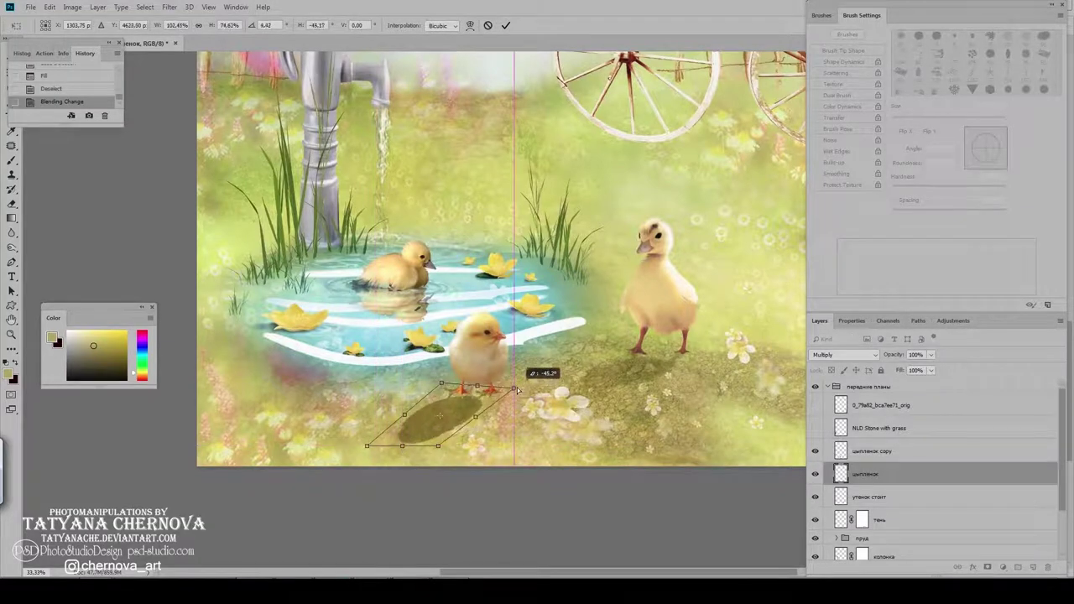
{"action": "left_click_drag", "start_coordinate": [513, 398], "coordinate": [510, 388]}
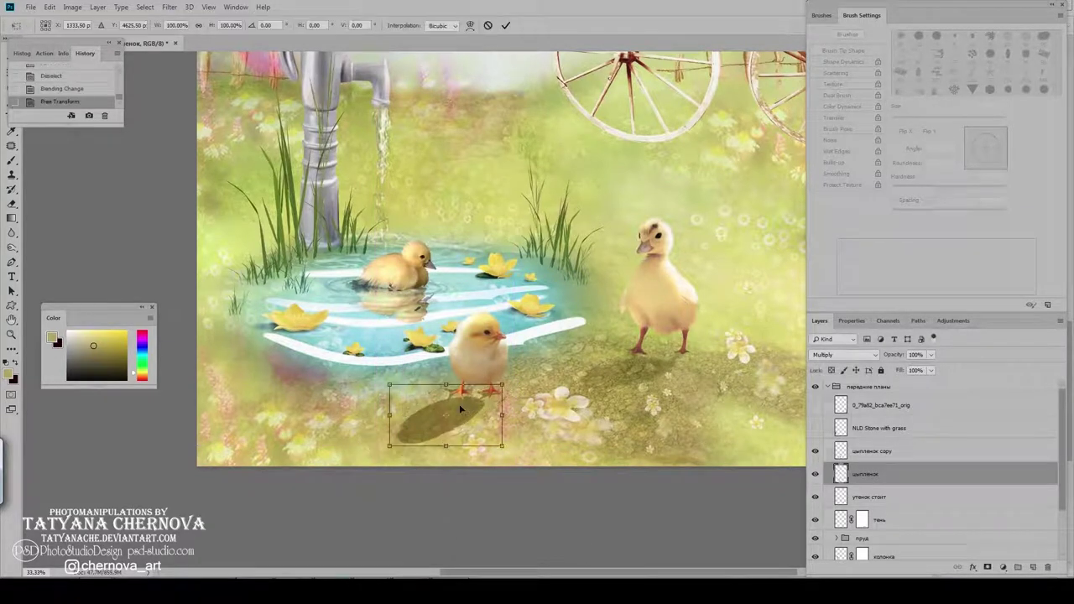
{"action": "right_click", "coordinate": [459, 404]}
{"action": "left_click", "coordinate": [503, 477]}
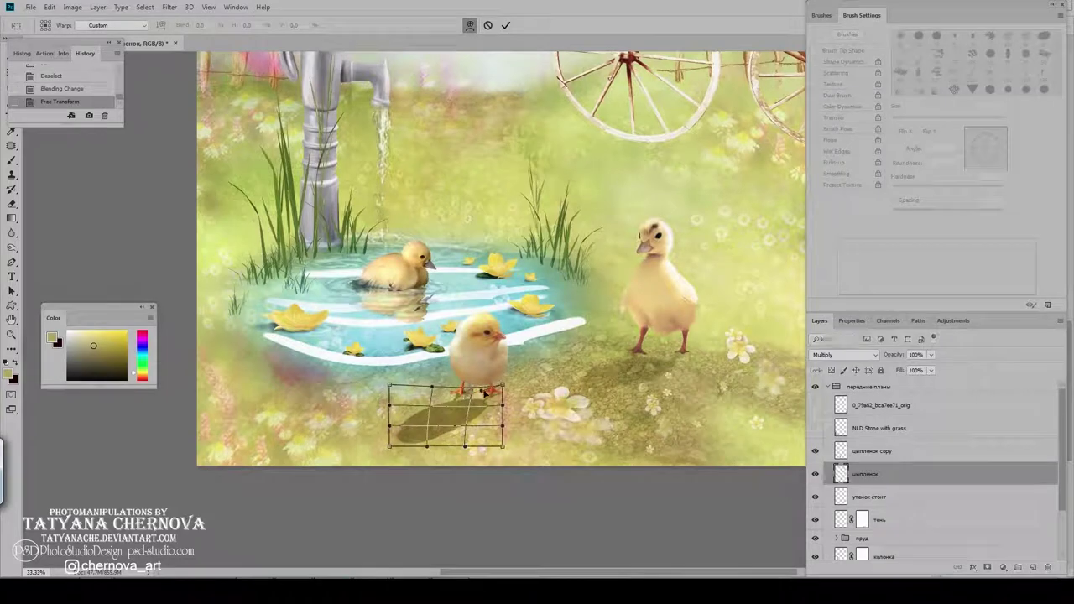
{"action": "left_click_drag", "start_coordinate": [484, 393], "coordinate": [470, 393]}
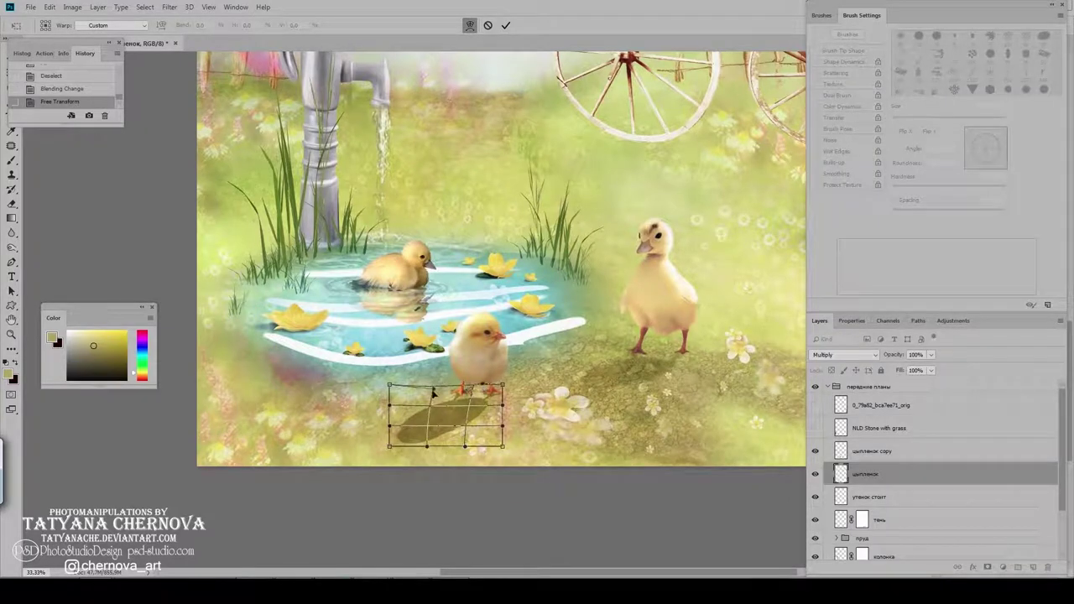
{"action": "key", "text": "Return"}
Step: Gaussian-blur the shadow, lower it to 70% opacity, and fade its edges through a mask
{"action": "left_click", "coordinate": [169, 7]}
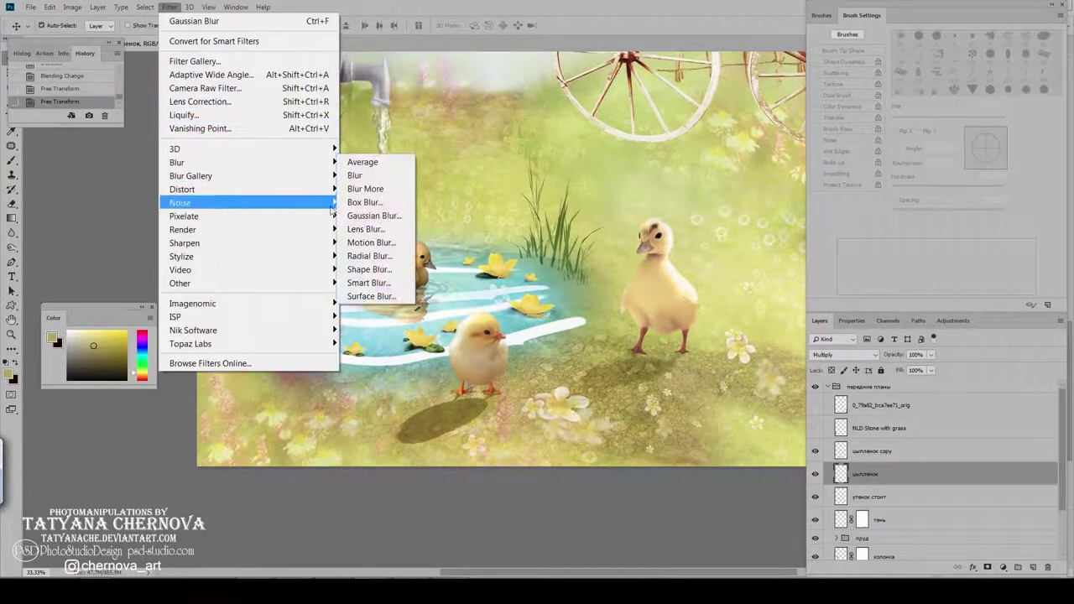
{"action": "left_click", "coordinate": [386, 227]}
{"action": "key", "text": "Return"}
{"action": "left_click_drag", "start_coordinate": [931, 354], "coordinate": [931, 380]}
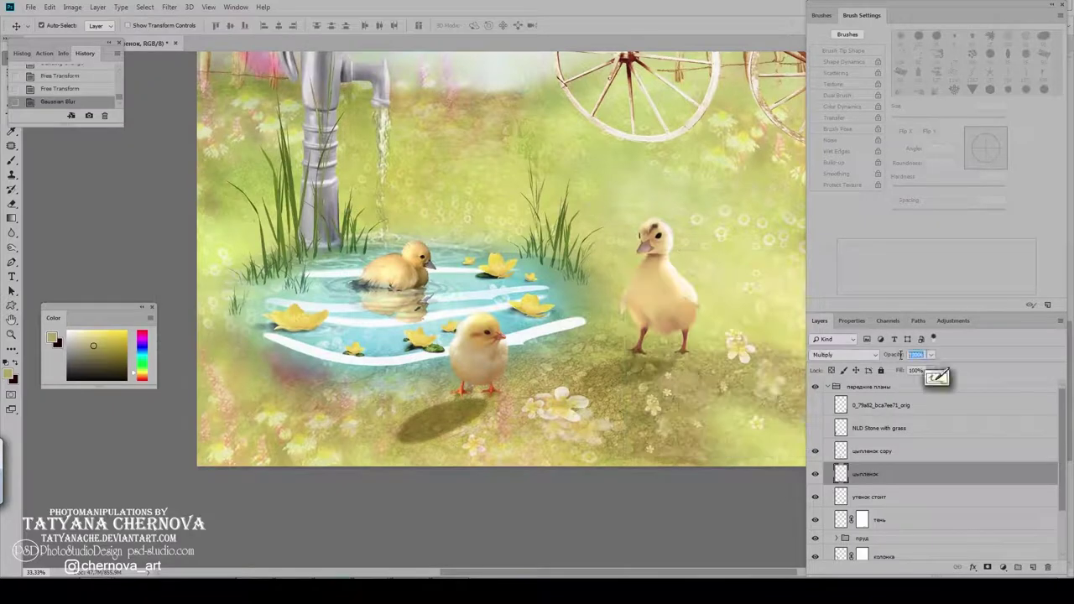
{"action": "type", "text": "70"}
{"action": "left_click", "coordinate": [987, 568]}
{"action": "key", "text": "b"}
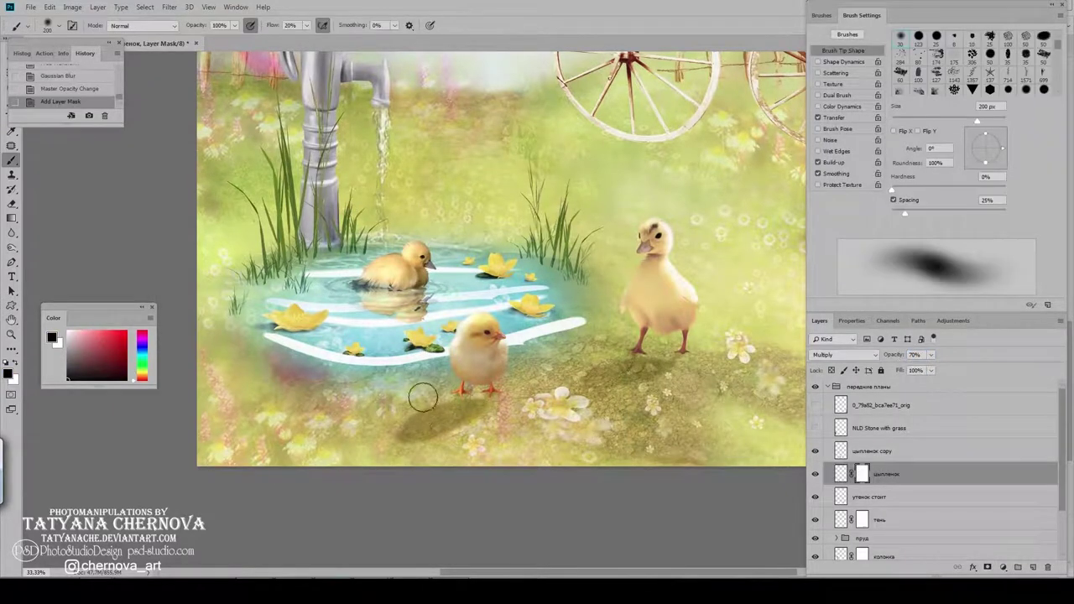
{"action": "left_click_drag", "start_coordinate": [398, 434], "coordinate": [375, 374]}
{"action": "left_click_drag", "start_coordinate": [517, 458], "coordinate": [532, 434]}
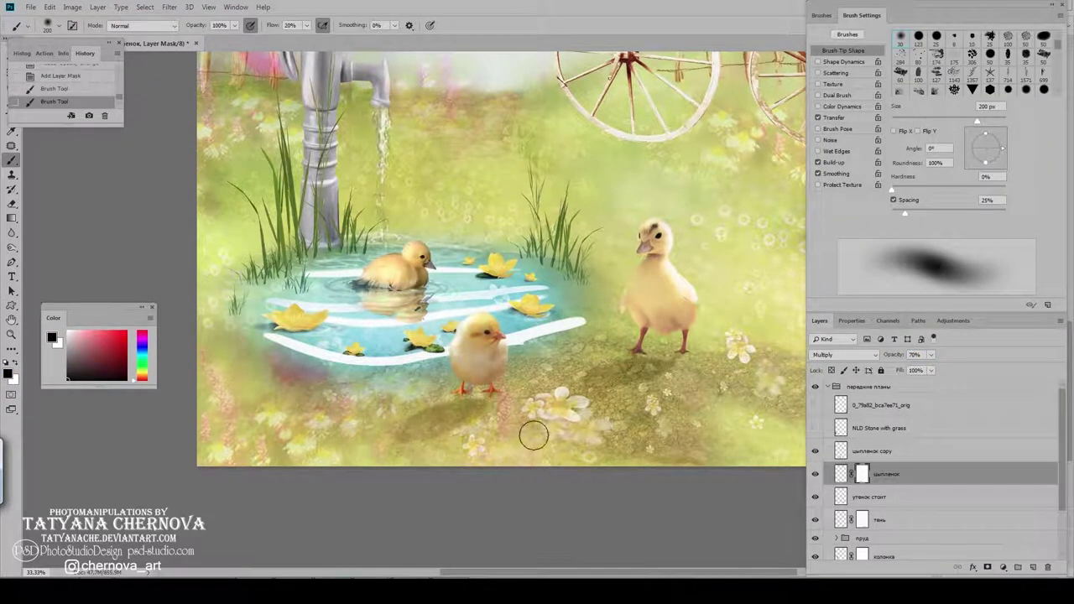
{"action": "key", "text": "ctrl+minus"}
{"action": "key", "text": "ctrl+minus"}
{"action": "key", "text": "v"}
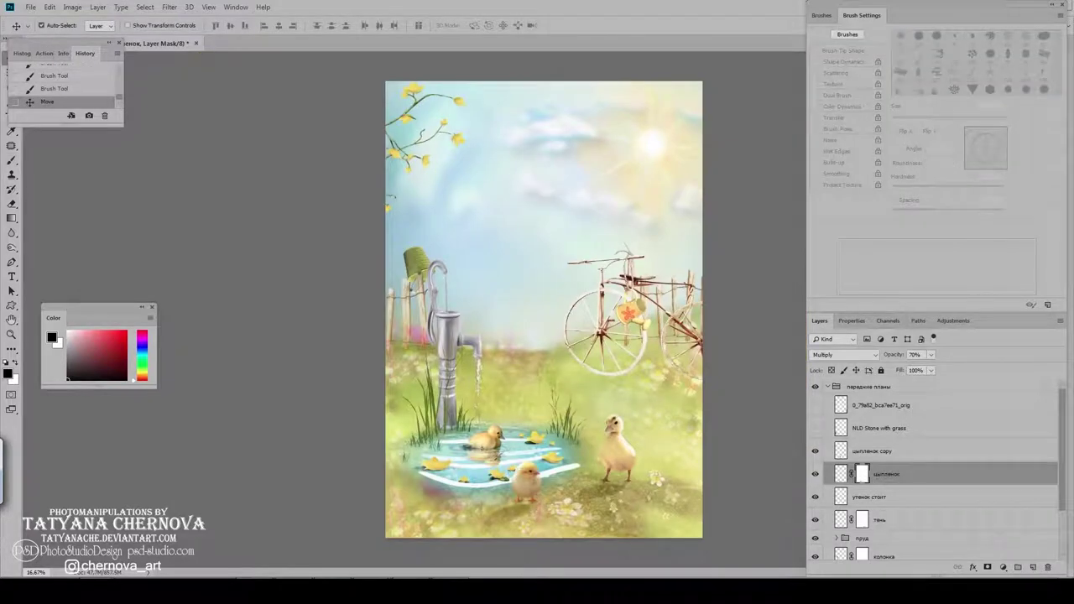
Step: Link the chick with its shadow and paint a shadow beneath the rock
{"action": "left_click", "coordinate": [890, 452], "text": "shift"}
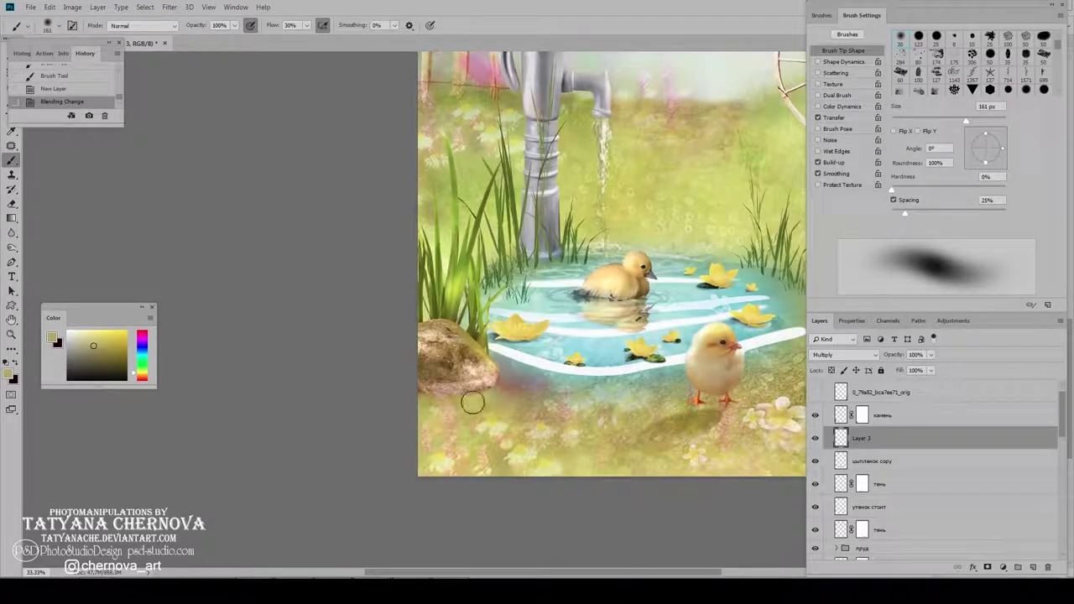
{"action": "mouse_move", "coordinate": [472, 403]}
{"action": "left_mouse_down"}
{"action": "mouse_move", "coordinate": [408, 408]}
{"action": "mouse_move", "coordinate": [462, 393]}
{"action": "mouse_move", "coordinate": [463, 403]}
{"action": "left_mouse_up"}
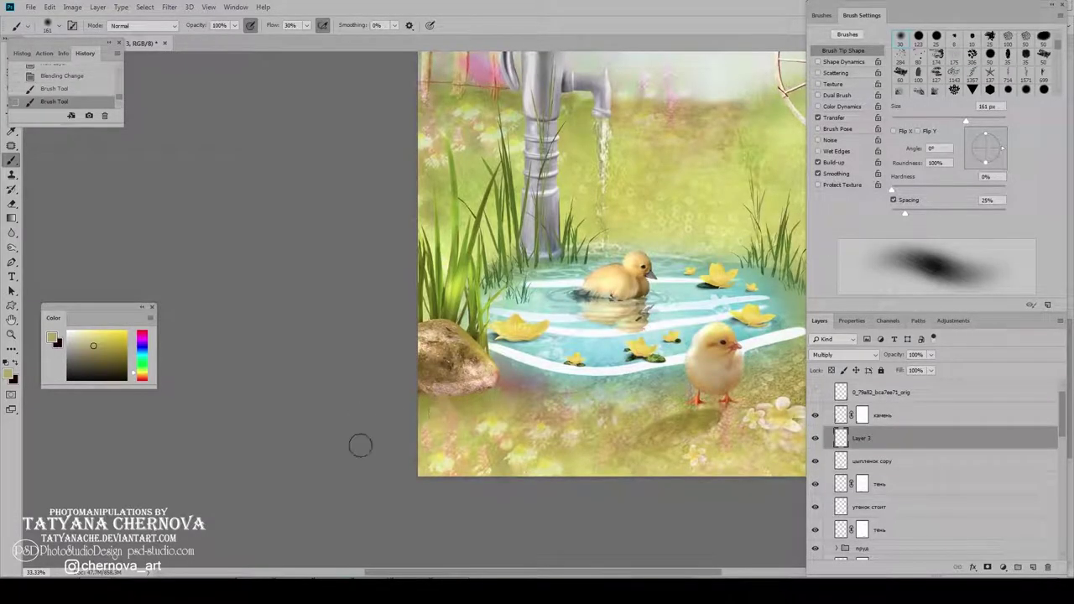
{"action": "key", "text": "ctrl+minus"}
{"action": "key", "text": "ctrl+minus"}
Step: Lightly erase the bottom-left corner of the scene with a larger eraser
{"action": "key", "text": "bracketright"}
{"action": "key", "text": "bracketright"}
{"action": "key", "text": "bracketright"}
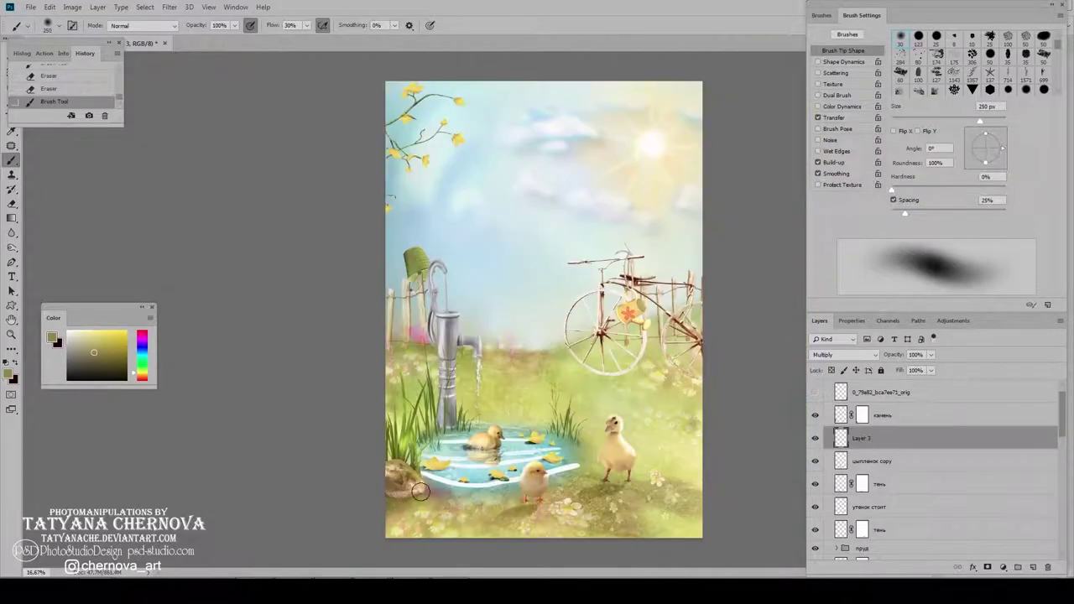
{"action": "key", "text": "e"}
{"action": "left_click_drag", "start_coordinate": [420, 512], "coordinate": [387, 513]}
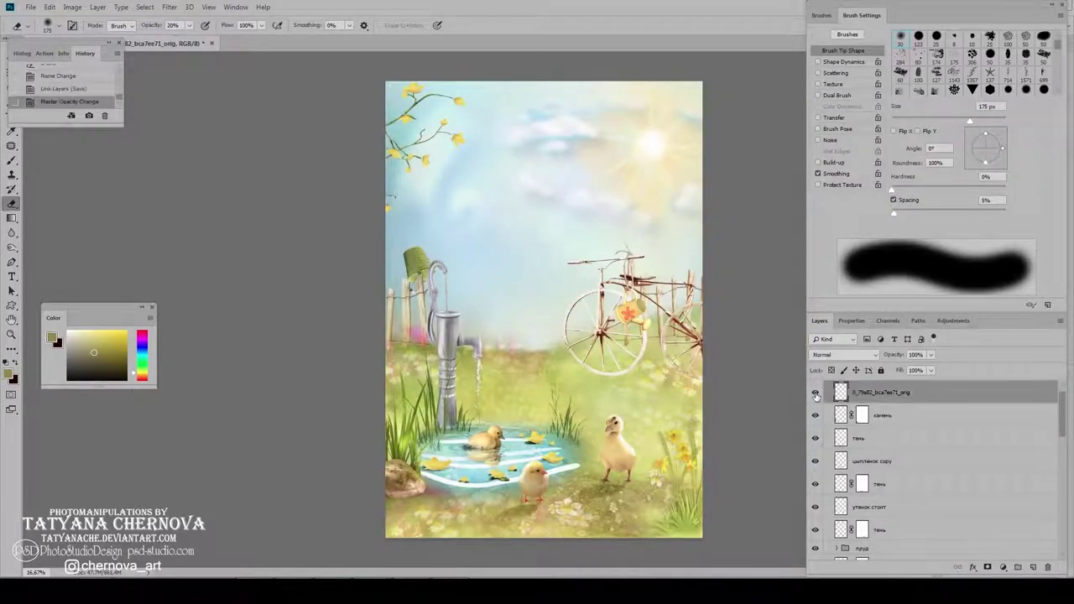
Step: Darken the top layer's midtones with a Curves adjustment
{"action": "key", "text": "ctrl+m"}
{"action": "left_click_drag", "start_coordinate": [754, 271], "coordinate": [760, 279]}
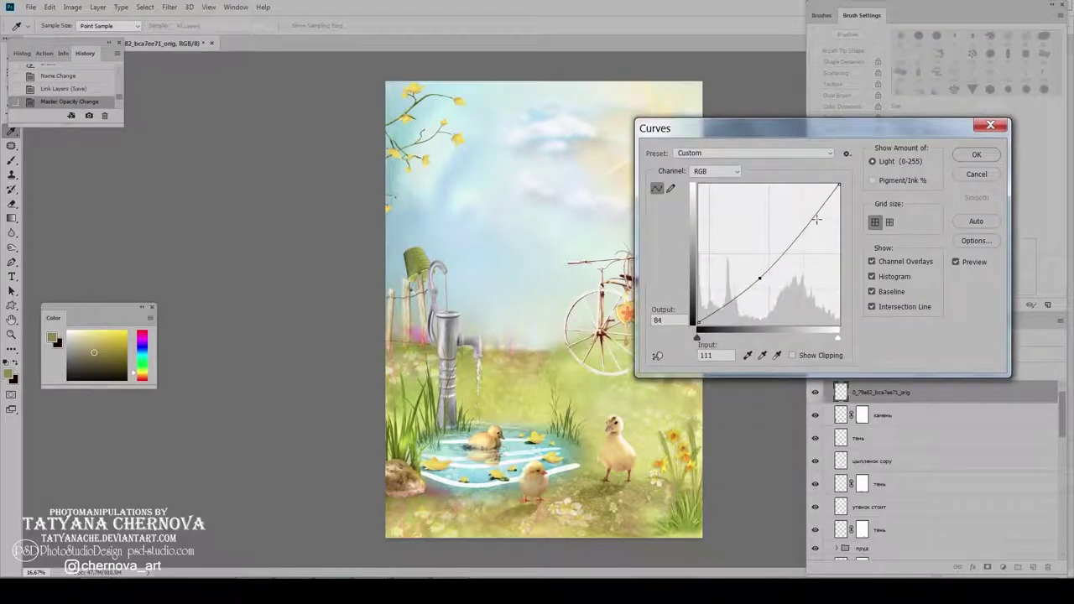
{"action": "left_click_drag", "start_coordinate": [814, 221], "coordinate": [811, 213]}
{"action": "left_click", "coordinate": [967, 155]}
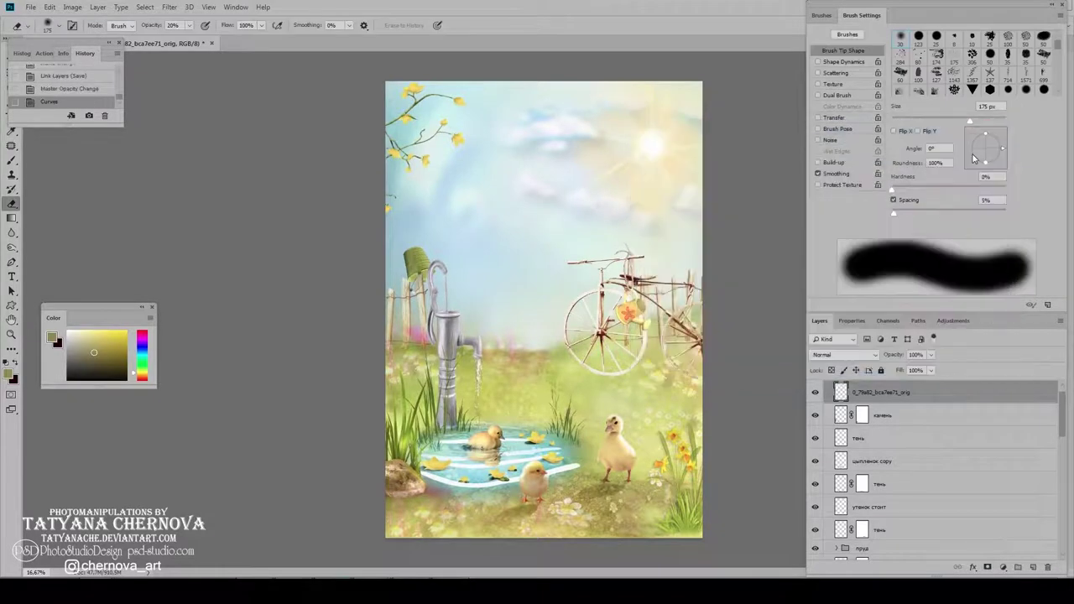
Step: Apply Color Balance (Yellow–Blue -10, shadows toward red), then pull the Curves midpoint down to 95
{"action": "key", "text": "ctrl+b"}
{"action": "left_click_drag", "start_coordinate": [855, 236], "coordinate": [909, 172]}
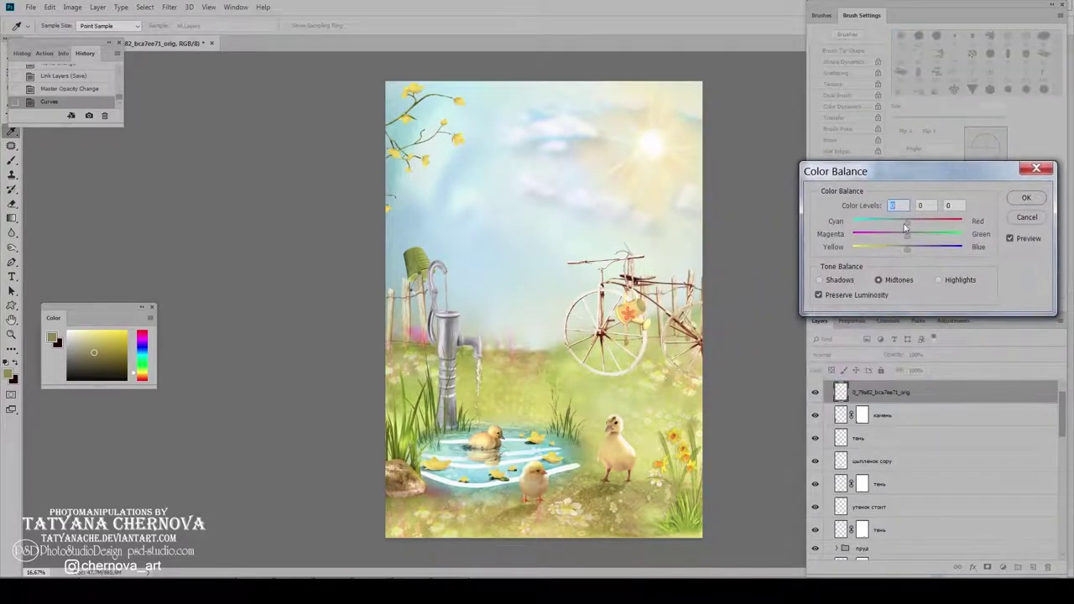
{"action": "left_click_drag", "start_coordinate": [907, 248], "coordinate": [897, 258]}
{"action": "left_click", "coordinate": [843, 281]}
{"action": "left_click_drag", "start_coordinate": [907, 221], "coordinate": [920, 239]}
{"action": "key", "text": "Return"}
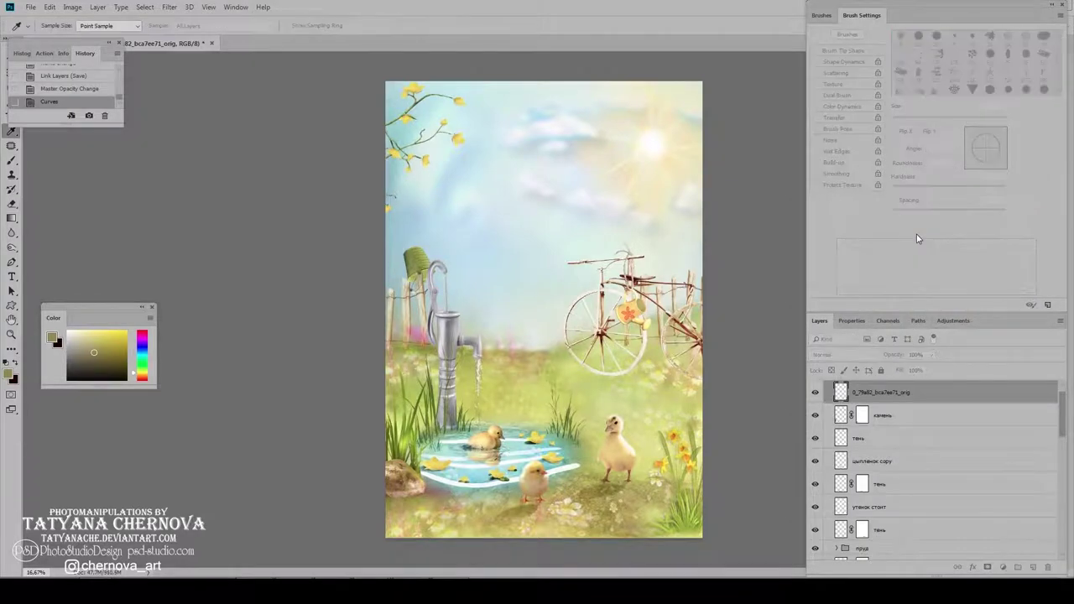
{"action": "key", "text": "ctrl+m"}
{"action": "left_click_drag", "start_coordinate": [763, 260], "coordinate": [763, 271]}
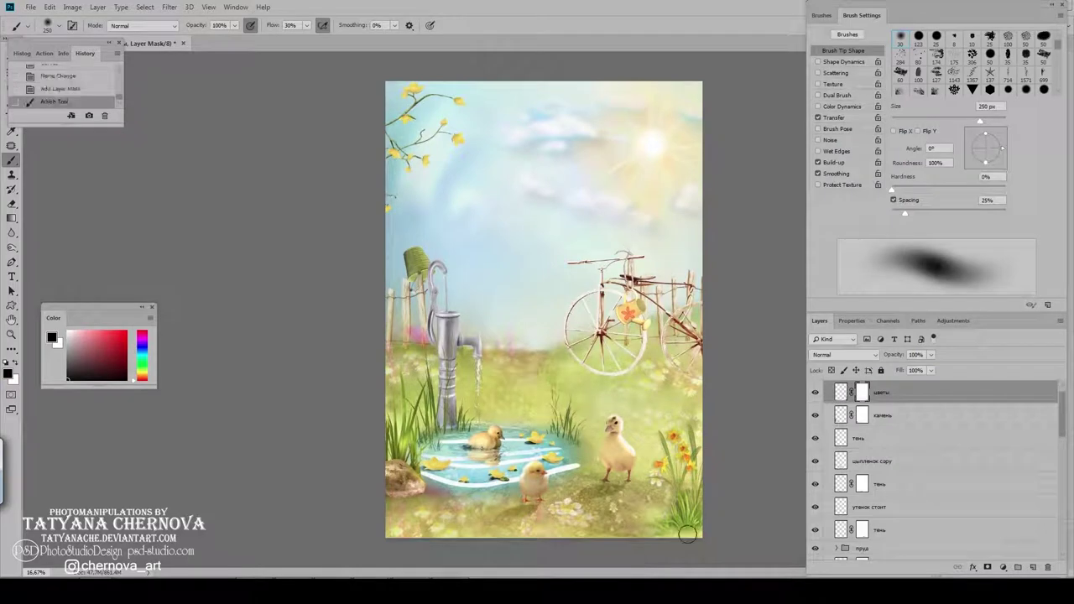
Step: Mirror the blue butterfly, move it up-left beside the pink one, and shade the left edge
{"action": "key", "text": "ctrl+t"}
{"action": "right_click", "coordinate": [535, 259]}
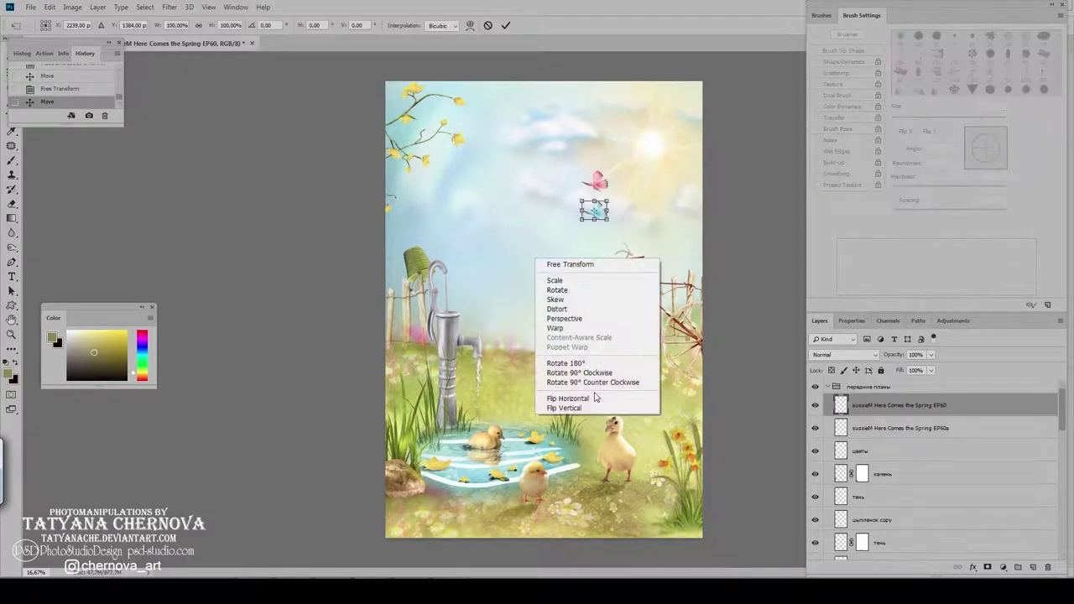
{"action": "left_click", "coordinate": [594, 398]}
{"action": "key", "text": "Return"}
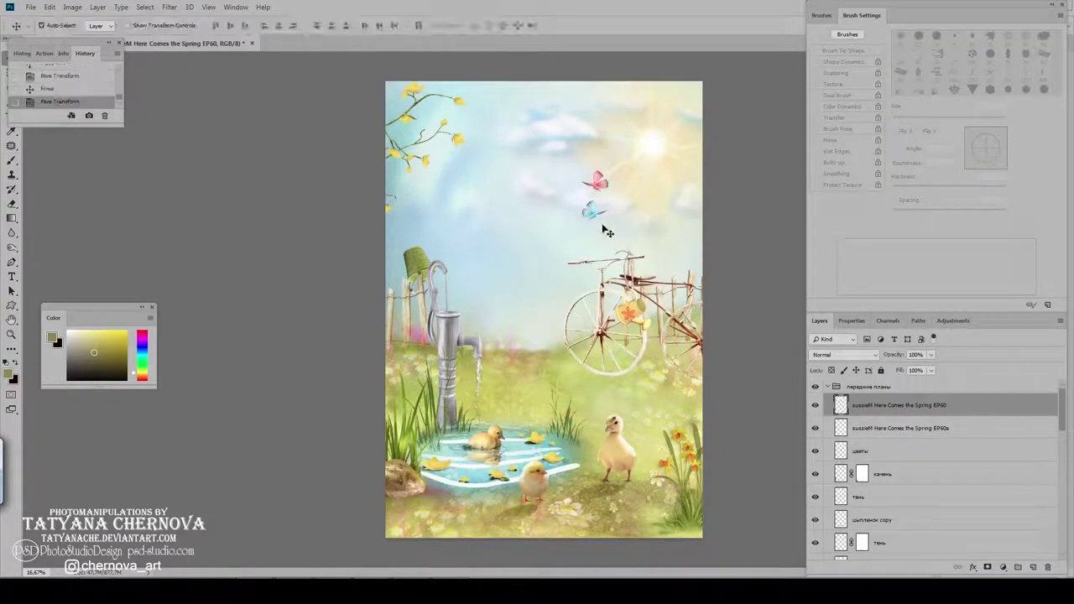
{"action": "left_click_drag", "start_coordinate": [606, 232], "coordinate": [504, 174]}
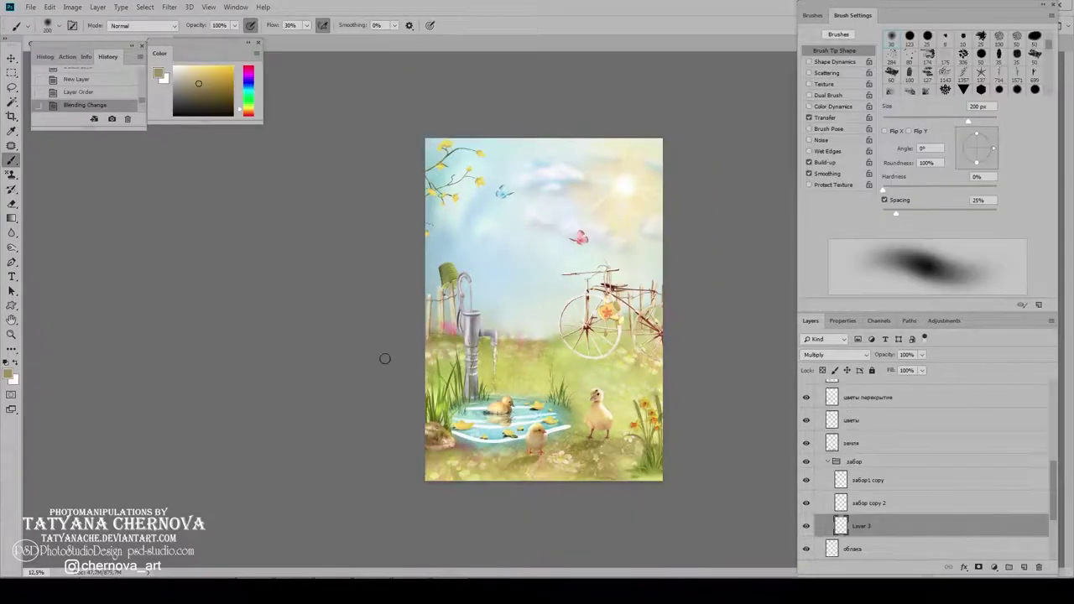
{"action": "left_click_drag", "start_coordinate": [385, 358], "coordinate": [447, 344]}
Step: Duplicate the bicycle layer and lower the flipped copy onto the grass
{"action": "key", "text": "bracketright"}
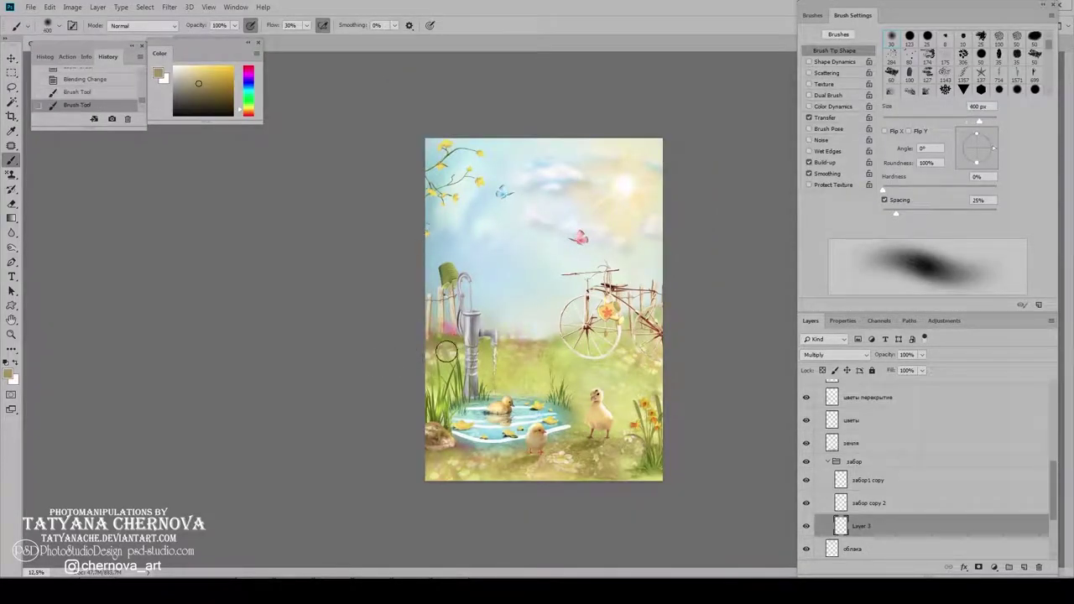
{"action": "key", "text": "bracketleft"}
{"action": "key", "text": "bracketleft"}
{"action": "key", "text": "bracketleft"}
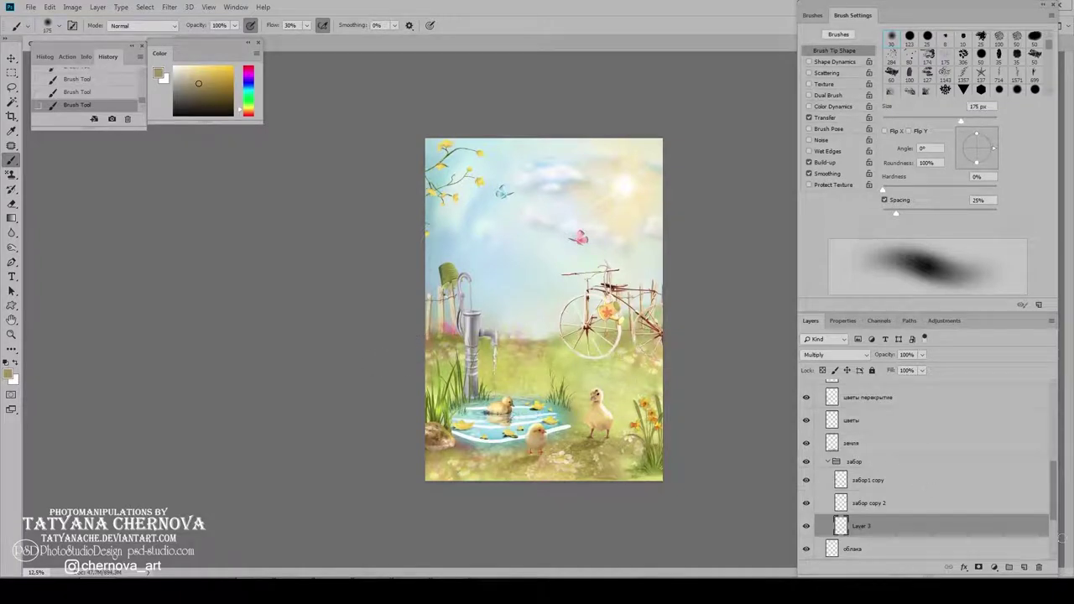
{"action": "left_click", "coordinate": [679, 434]}
{"action": "left_click_drag", "start_coordinate": [663, 361], "coordinate": [644, 378]}
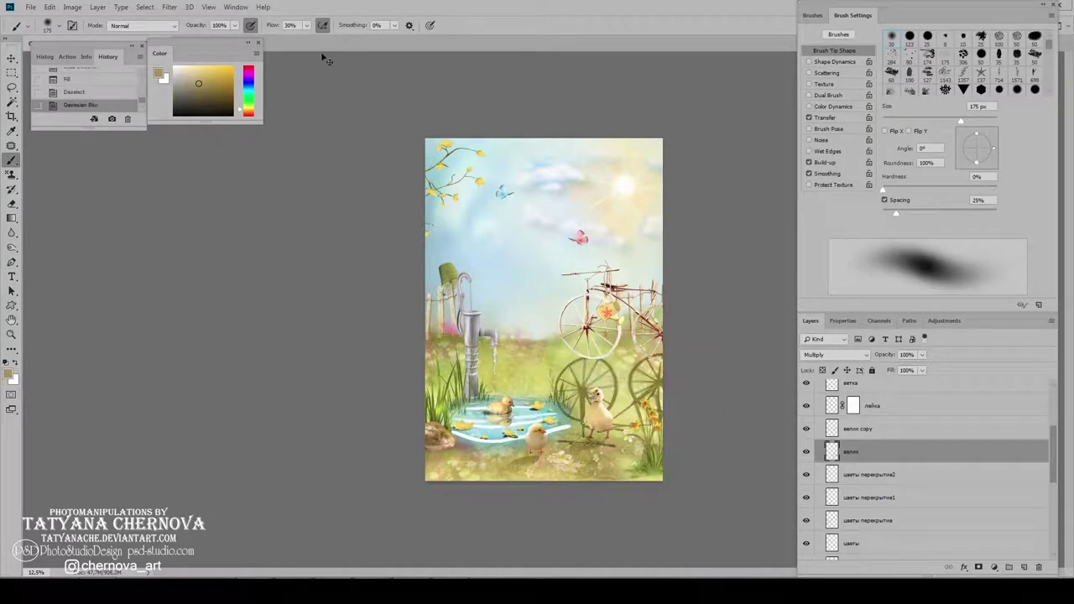
{"action": "type", "text": "60"}
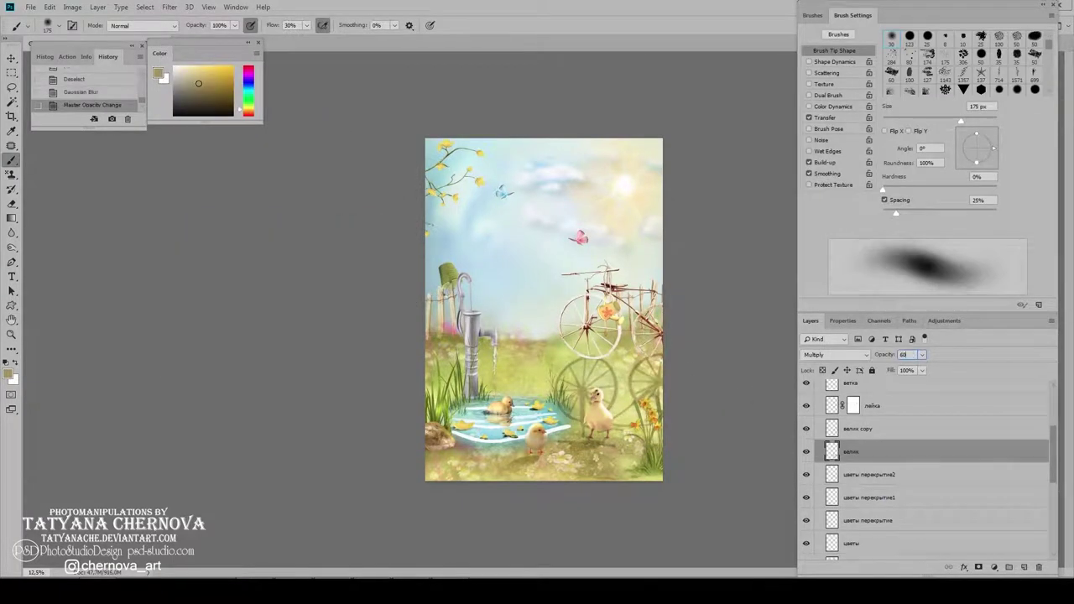
Step: Skew and warp the bicycle copy into a cast shadow fitting the ground
{"action": "key", "text": "ctrl+t"}
{"action": "right_click", "coordinate": [627, 380]}
{"action": "left_click", "coordinate": [681, 434]}
{"action": "left_click_drag", "start_coordinate": [600, 426], "coordinate": [586, 420]}
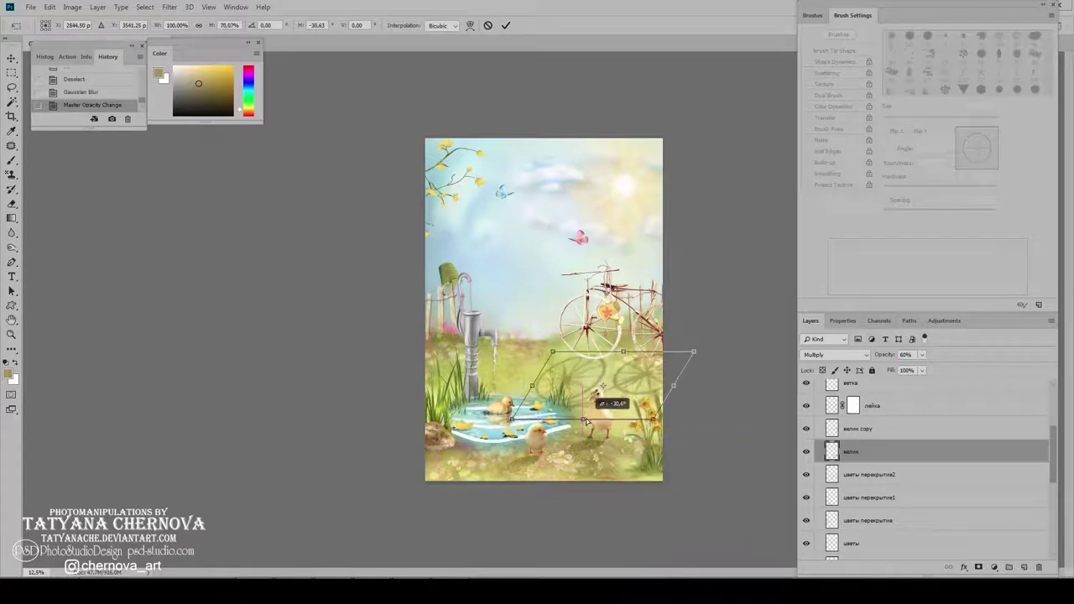
{"action": "key", "text": "Return"}
{"action": "key", "text": "ctrl+t"}
{"action": "right_click", "coordinate": [599, 375]}
{"action": "left_click", "coordinate": [625, 443]}
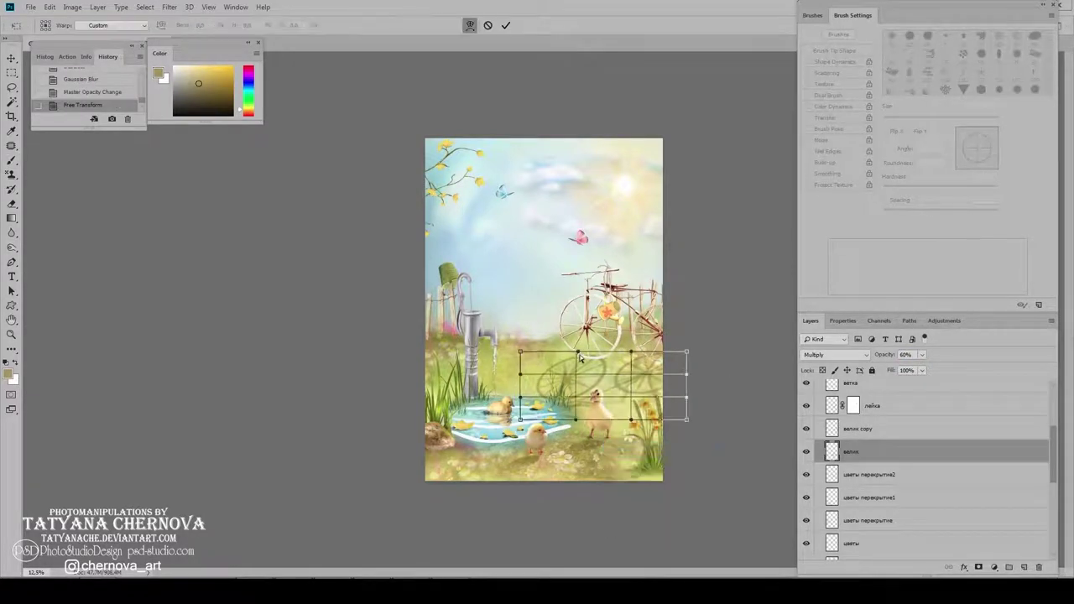
{"action": "left_click_drag", "start_coordinate": [579, 359], "coordinate": [687, 353]}
{"action": "key", "text": "Return"}
Step: Set the bicycle shadow to 50% opacity, Gaussian-blur it, and fade it with a gradient mask
{"action": "key", "text": "5"}
{"action": "key", "text": "b"}
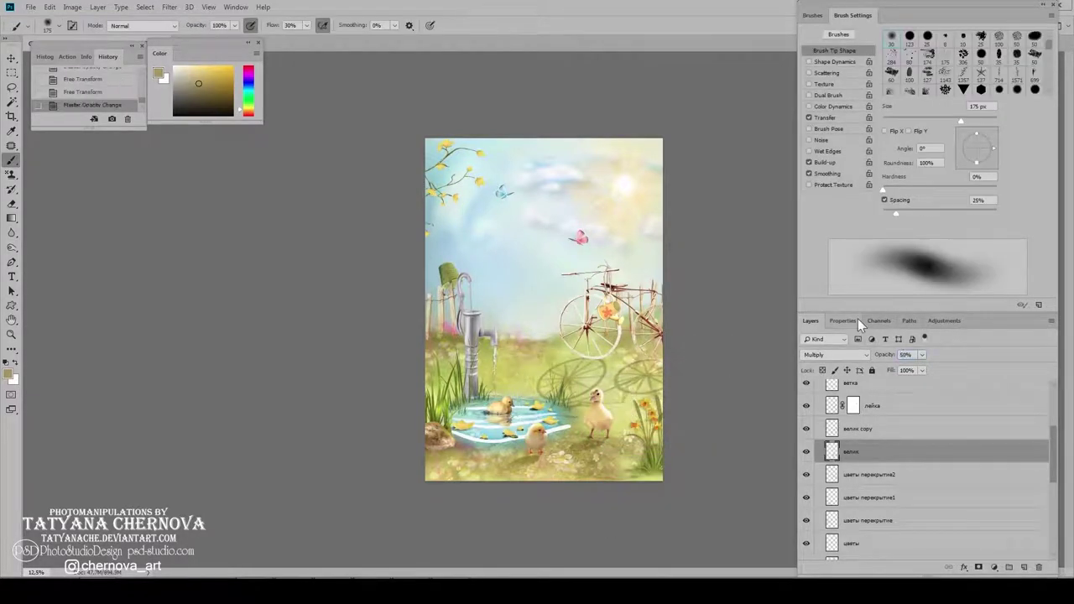
{"action": "left_click", "coordinate": [170, 7]}
{"action": "left_click", "coordinate": [394, 210]}
{"action": "left_click", "coordinate": [348, 249]}
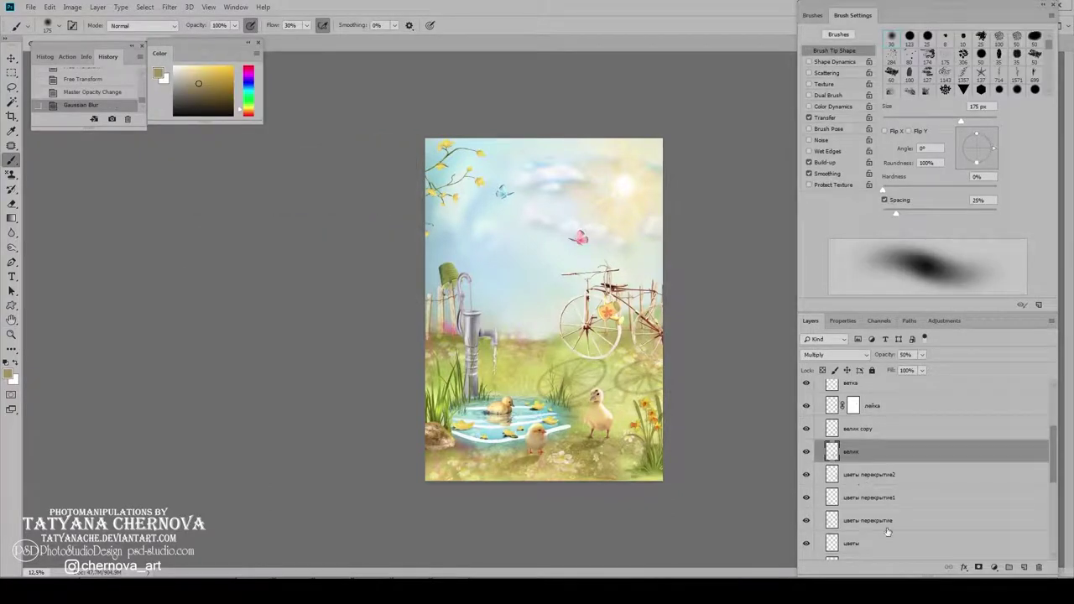
{"action": "left_click", "coordinate": [978, 567]}
{"action": "key", "text": "g"}
{"action": "left_click_drag", "start_coordinate": [637, 336], "coordinate": [567, 424]}
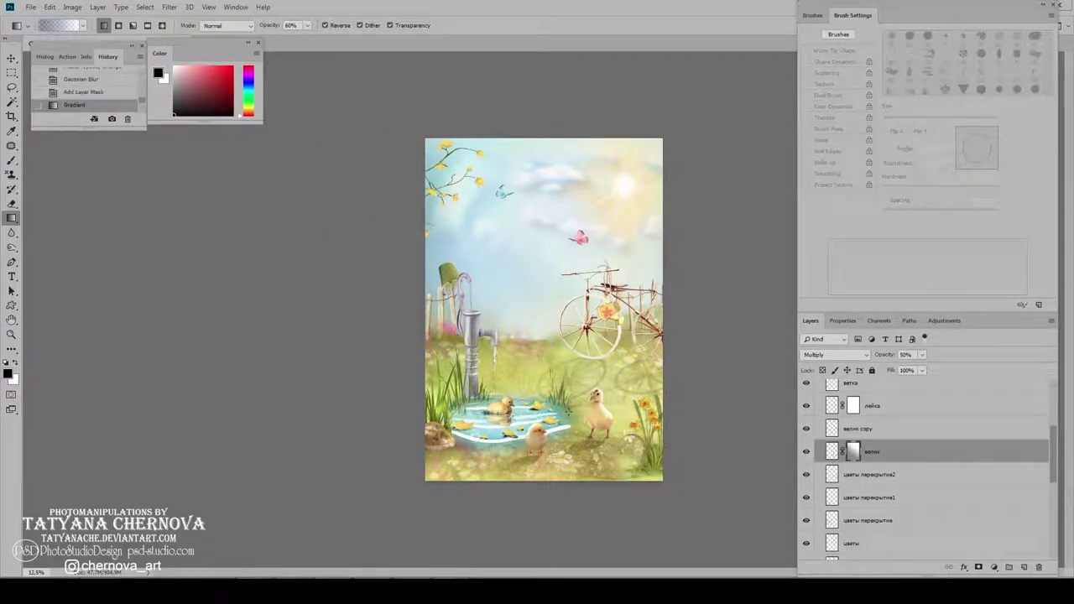
{"action": "key", "text": "8"}
Step: On a new Multiply layer, paint and blur dark strokes under the bicycle, then lower its opacity
{"action": "key", "text": "ctrl+minus"}
{"action": "key", "text": "b"}
{"action": "key", "text": "ctrl+shift+alt+n"}
{"action": "left_click", "coordinate": [835, 354]}
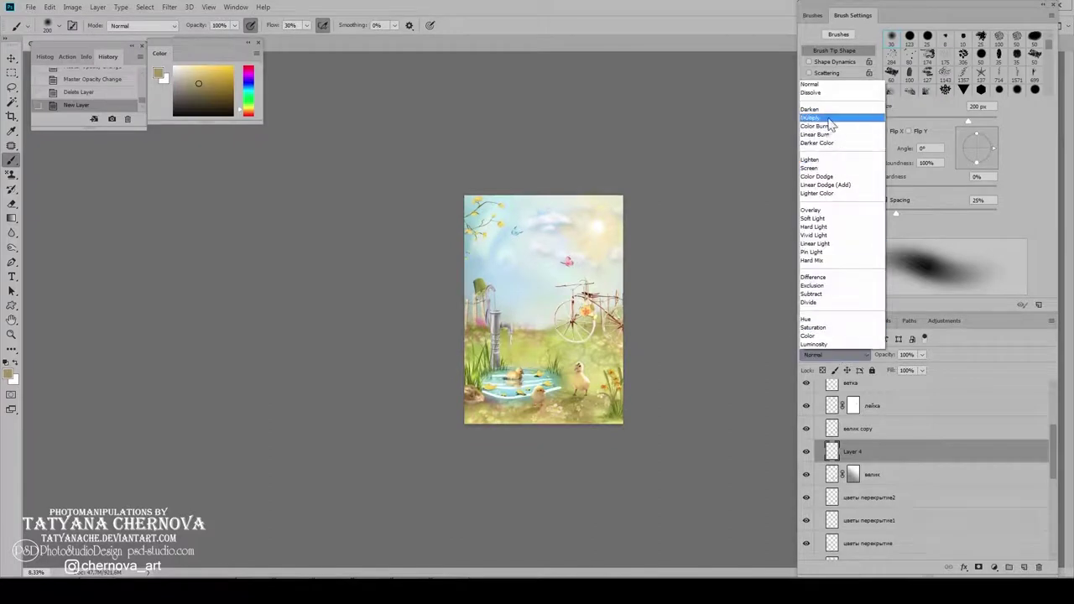
{"action": "left_click", "coordinate": [831, 123]}
{"action": "mouse_move", "coordinate": [589, 338]}
{"action": "left_mouse_down"}
{"action": "mouse_move", "coordinate": [579, 349]}
{"action": "mouse_move", "coordinate": [625, 342]}
{"action": "left_mouse_up"}
{"action": "left_click", "coordinate": [170, 10]}
{"action": "left_click", "coordinate": [382, 210]}
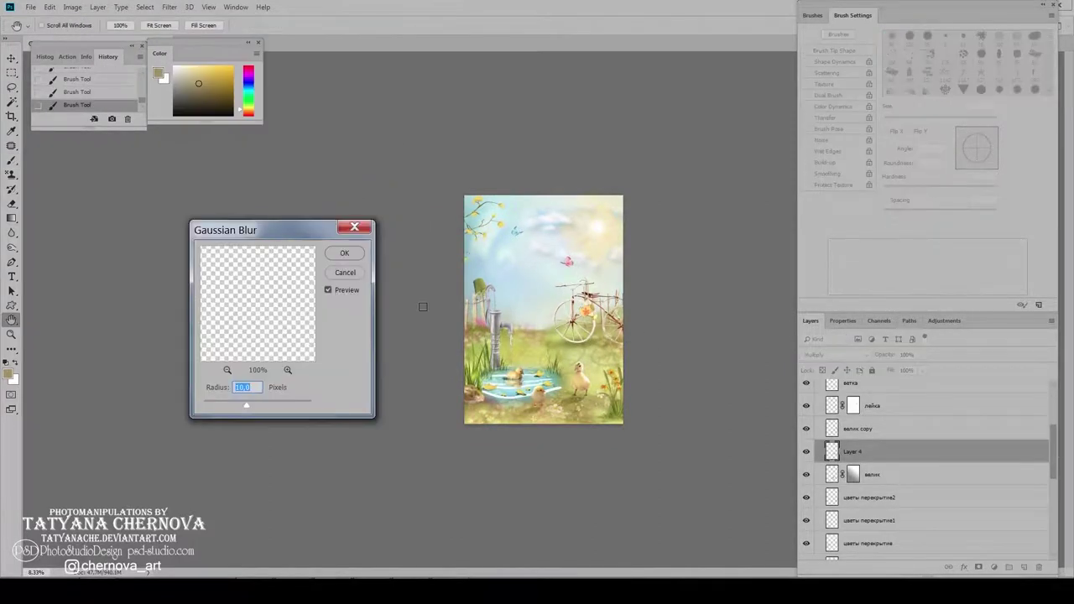
{"action": "key", "text": "Return"}
{"action": "left_click_drag", "start_coordinate": [922, 354], "coordinate": [897, 369]}
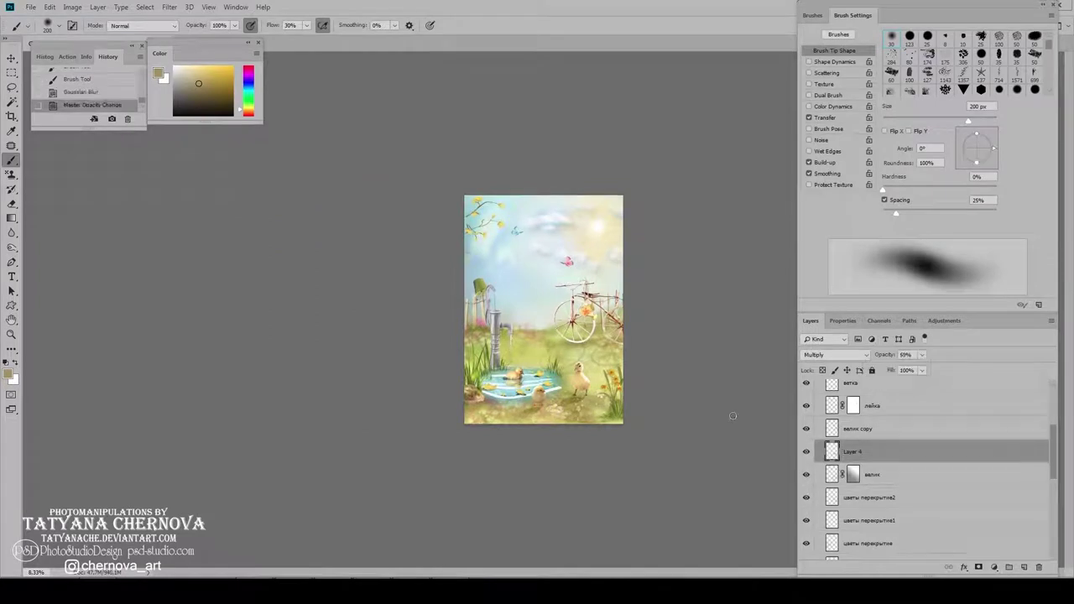
{"action": "key", "text": "e"}
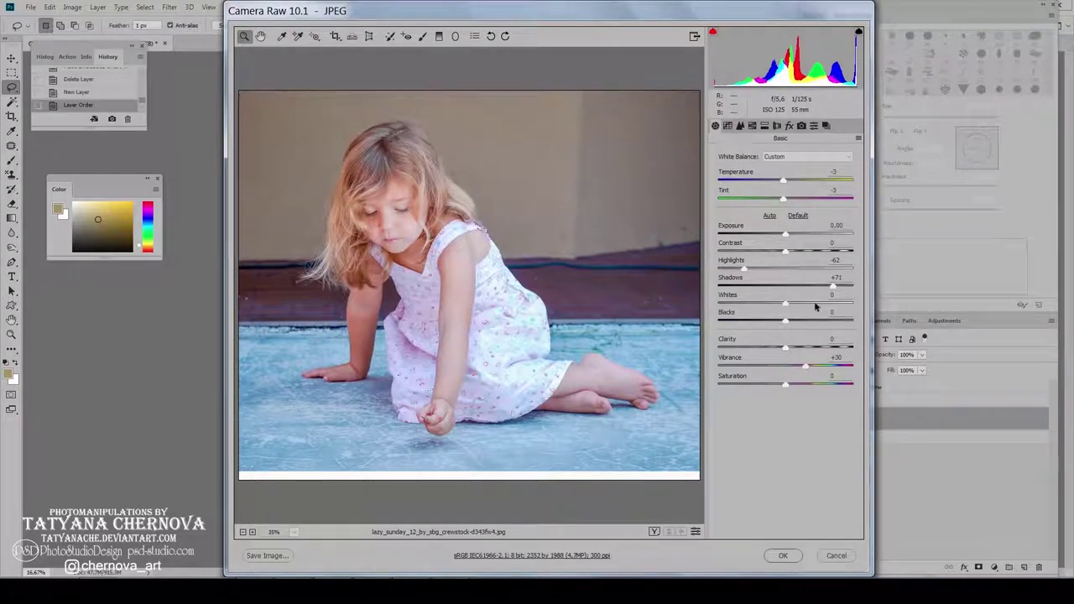
Step: Set Camera Raw luminance noise reduction to 10
{"action": "left_click", "coordinate": [740, 125]}
{"action": "left_click", "coordinate": [835, 256]}
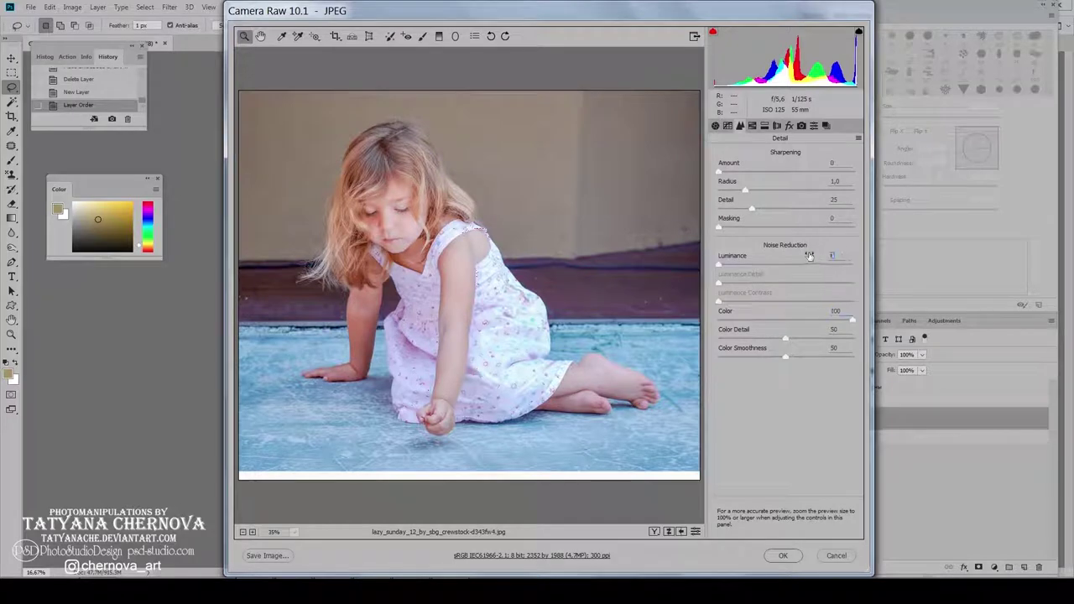
{"action": "type", "text": "10"}
Step: Shift red hue +35 and desaturate reds, purples and magentas in the HSL panel
{"action": "left_click", "coordinate": [752, 126]}
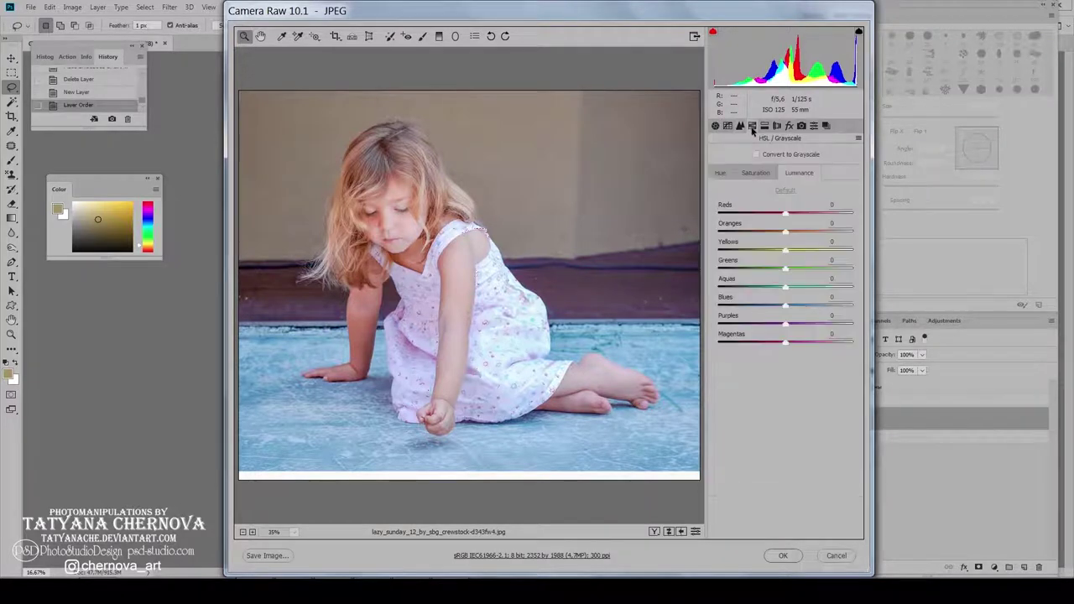
{"action": "left_click", "coordinate": [720, 173]}
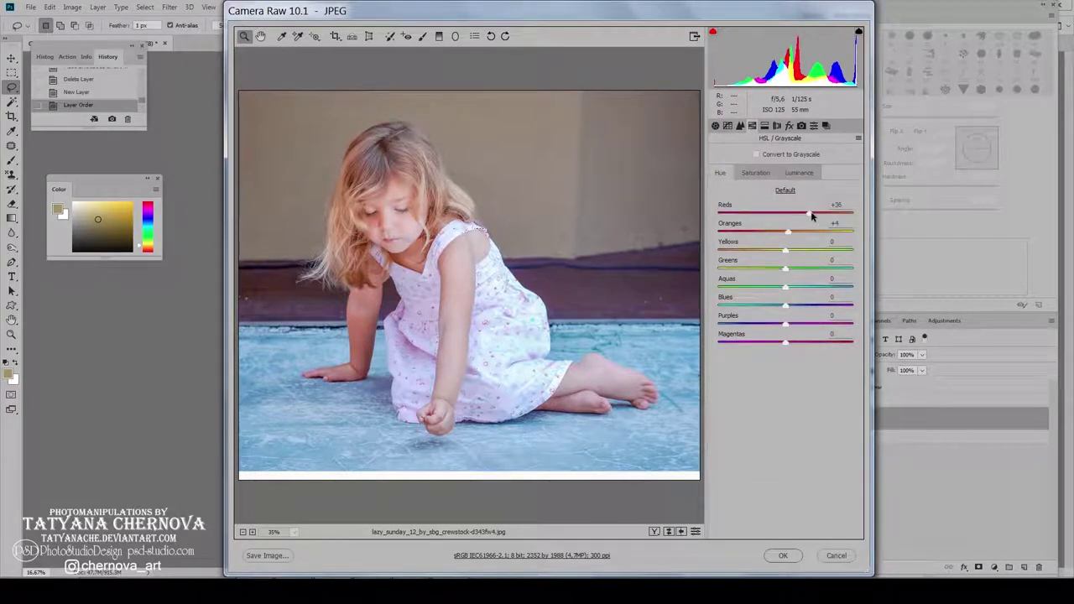
{"action": "left_click", "coordinate": [756, 173]}
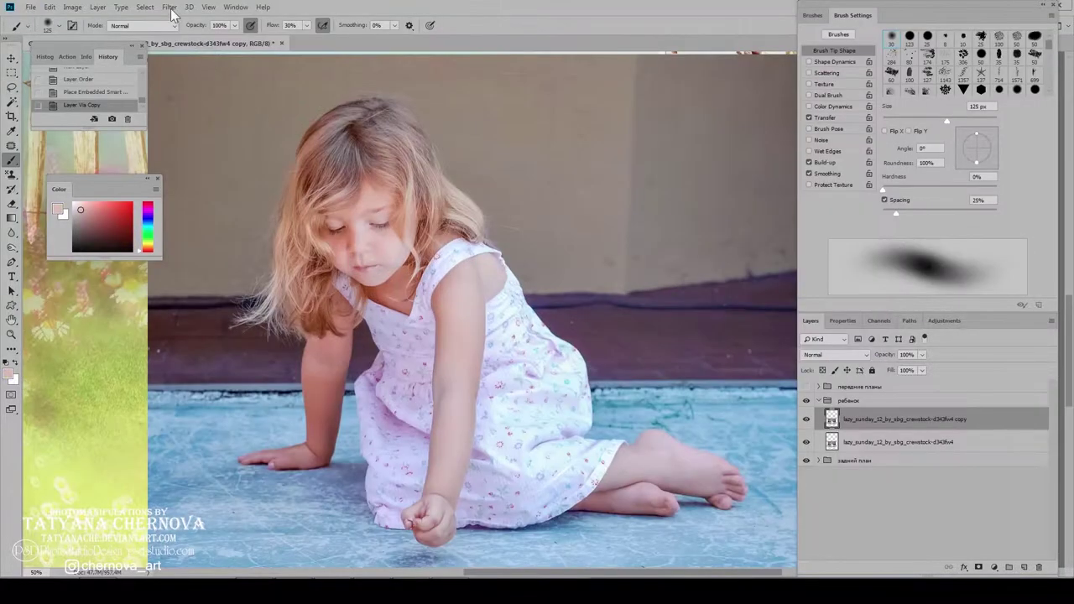
Step: Apply Portraiture skin smoothing and paint it onto the girl's face and shoulder
{"action": "left_click", "coordinate": [169, 9]}
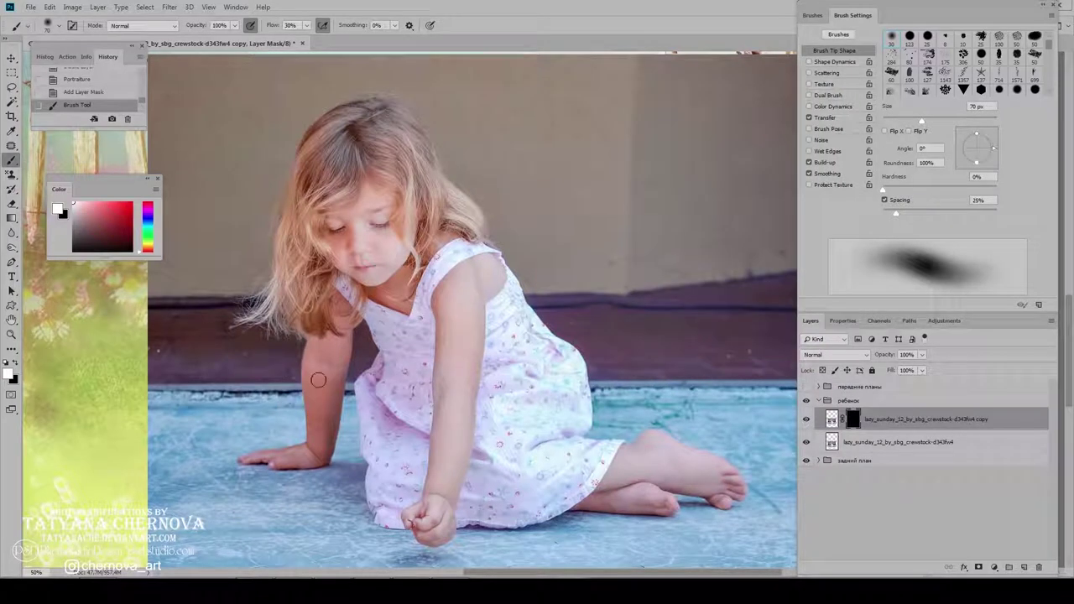
{"action": "mouse_move", "coordinate": [325, 354]}
{"action": "left_mouse_down"}
{"action": "mouse_move", "coordinate": [344, 249]}
{"action": "mouse_move", "coordinate": [385, 200]}
{"action": "left_mouse_up"}
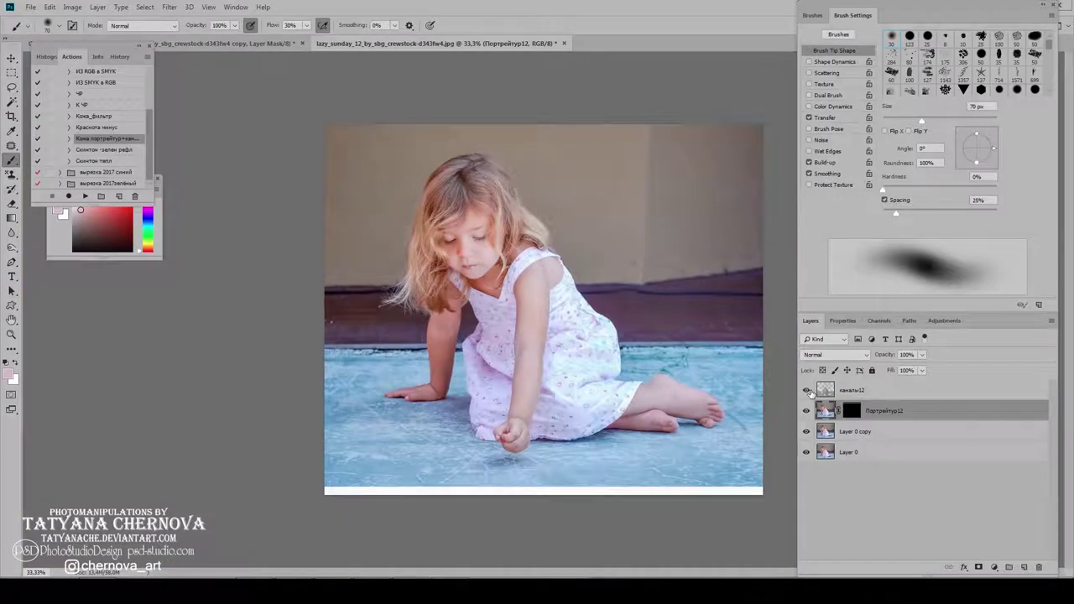
{"action": "left_click", "coordinate": [875, 394]}
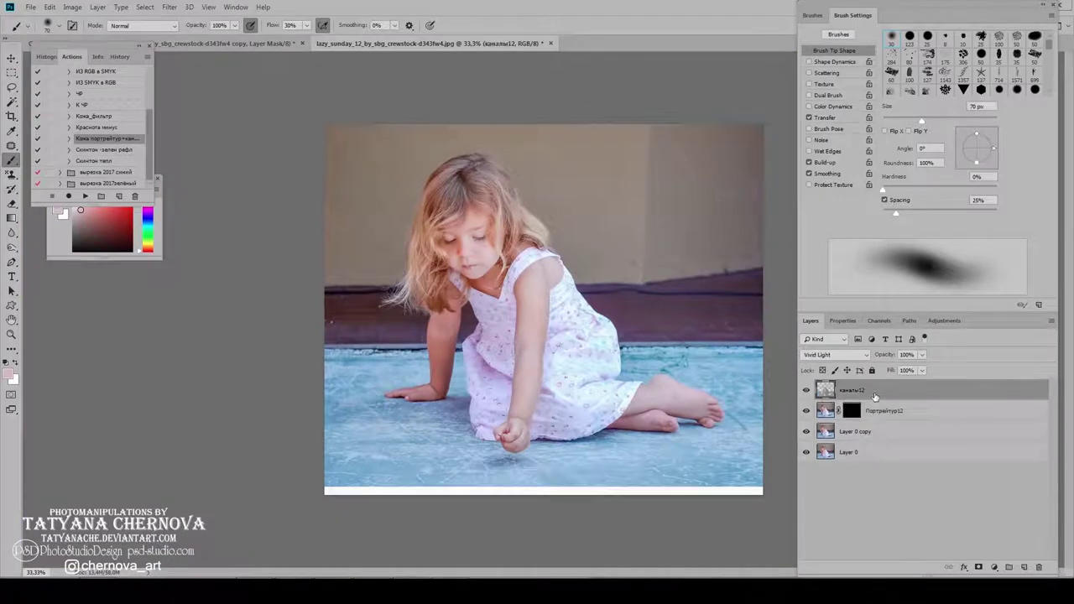
{"action": "key", "text": "ctrl+plus"}
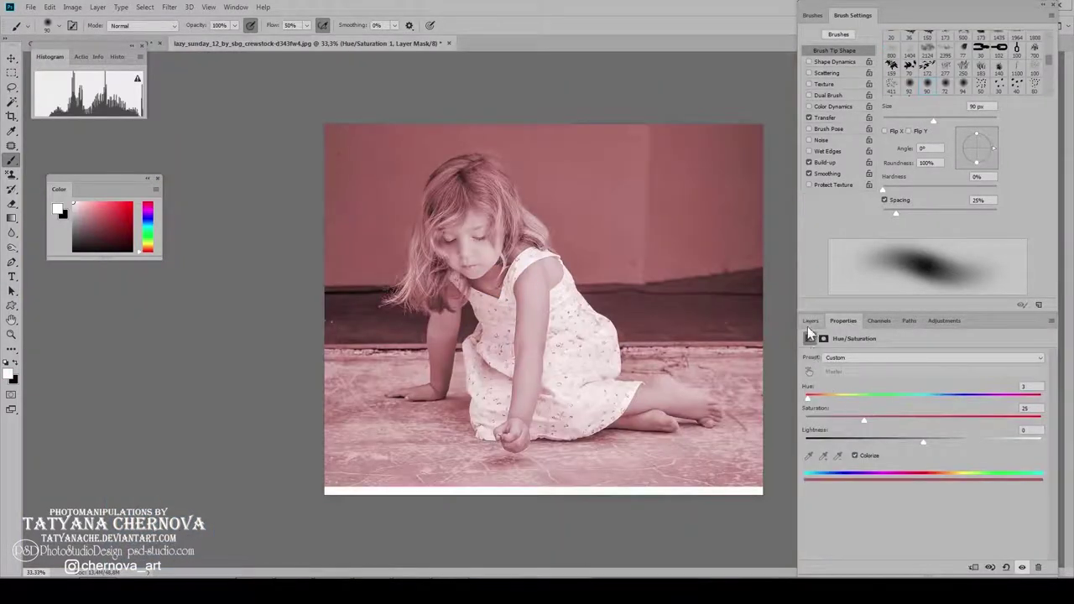
{"action": "left_click", "coordinate": [809, 324]}
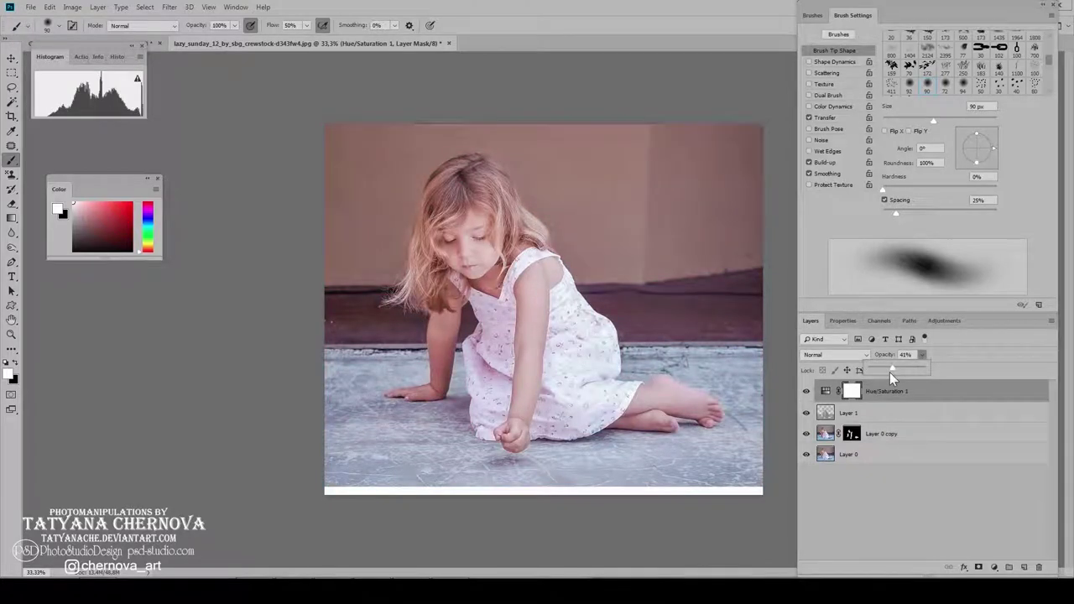
Step: Invert the tint mask and shift the Hue/Saturation hue from 3 to 15
{"action": "key", "text": "ctrl+i"}
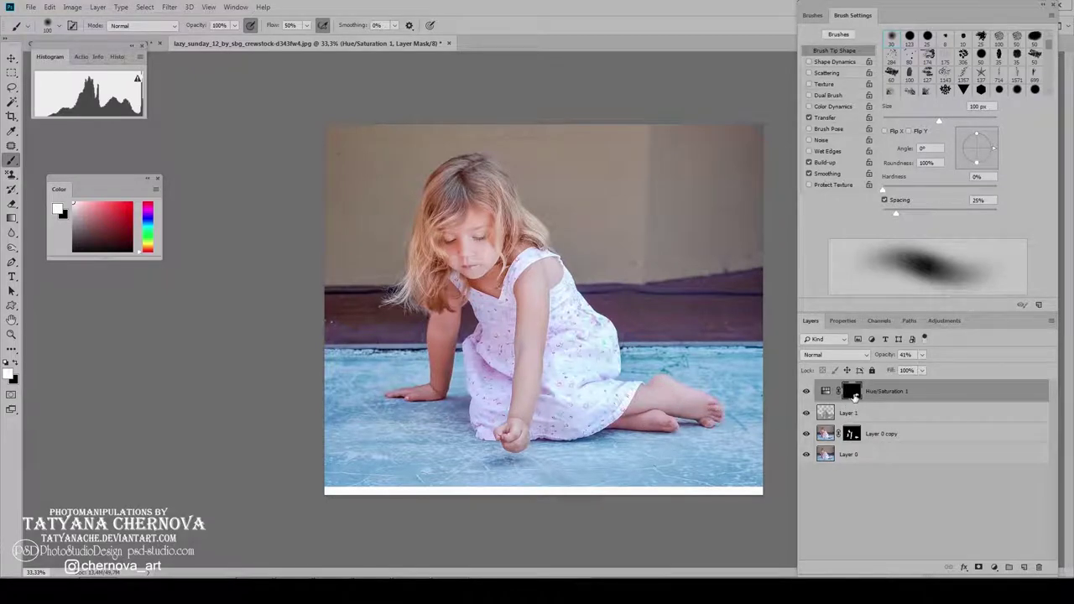
{"action": "double_click", "coordinate": [828, 393]}
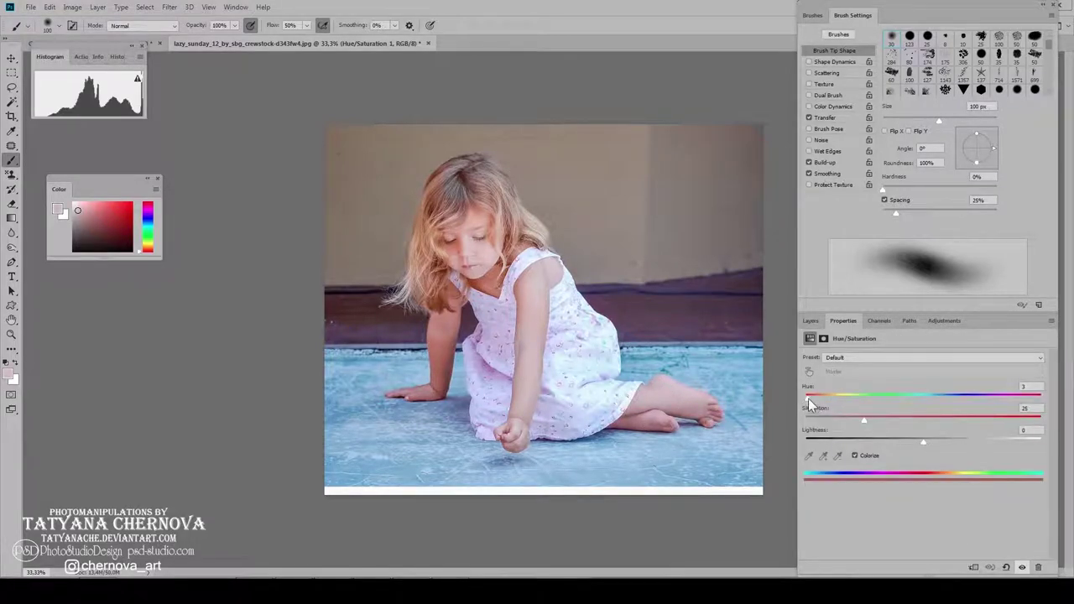
{"action": "left_click_drag", "start_coordinate": [810, 401], "coordinate": [815, 399]}
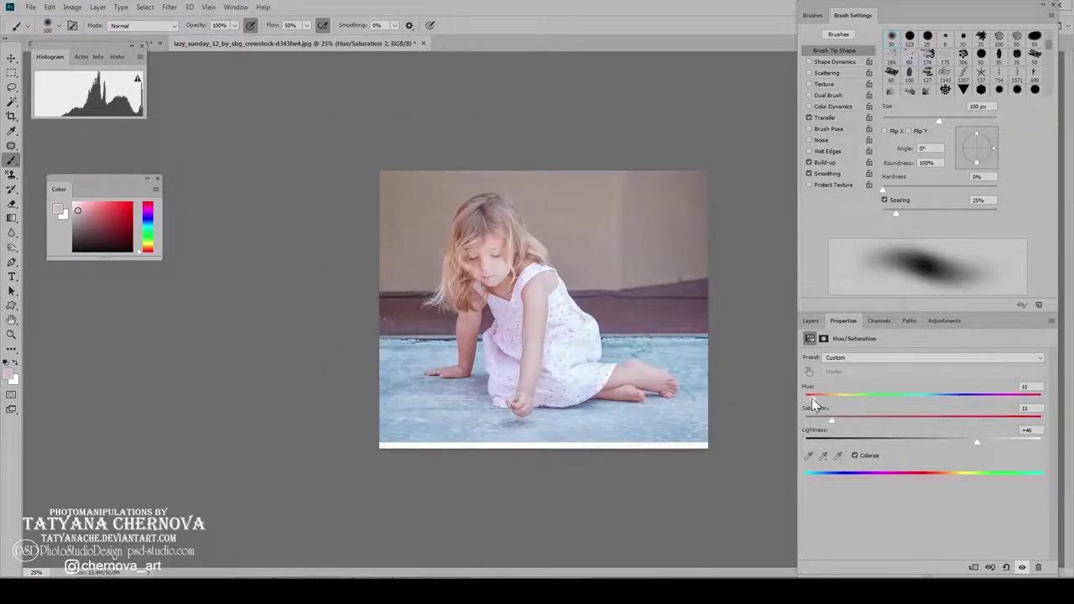
{"action": "left_click", "coordinate": [811, 320]}
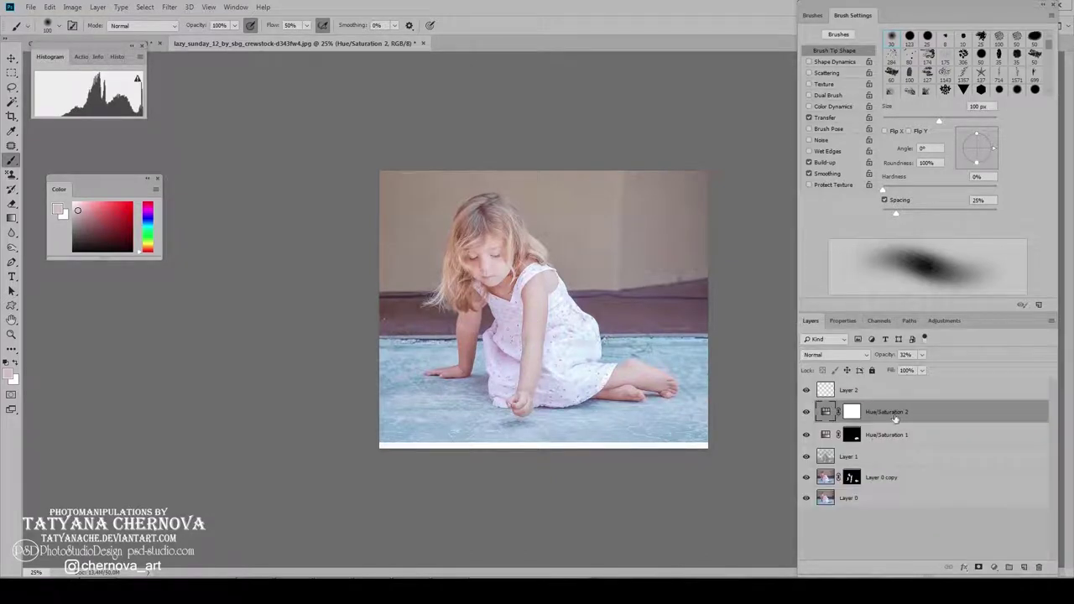
Step: Fill the Hue/Saturation 2 mask black and paint the adjustments back onto the arm and forearm
{"action": "left_click", "coordinate": [853, 411]}
{"action": "key", "text": "ctrl+i"}
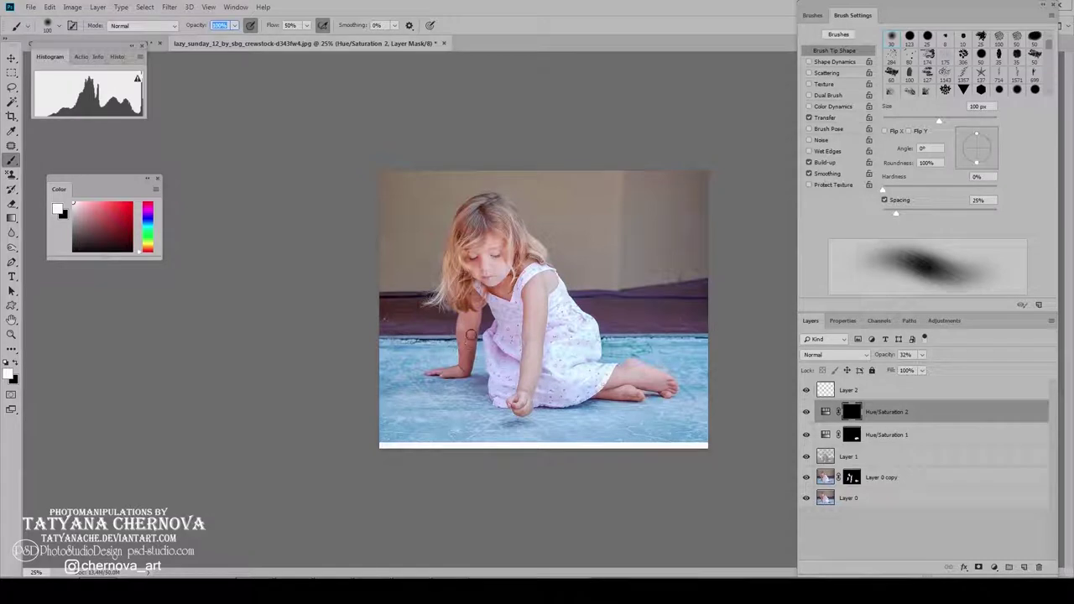
{"action": "left_click_drag", "start_coordinate": [463, 347], "coordinate": [463, 334]}
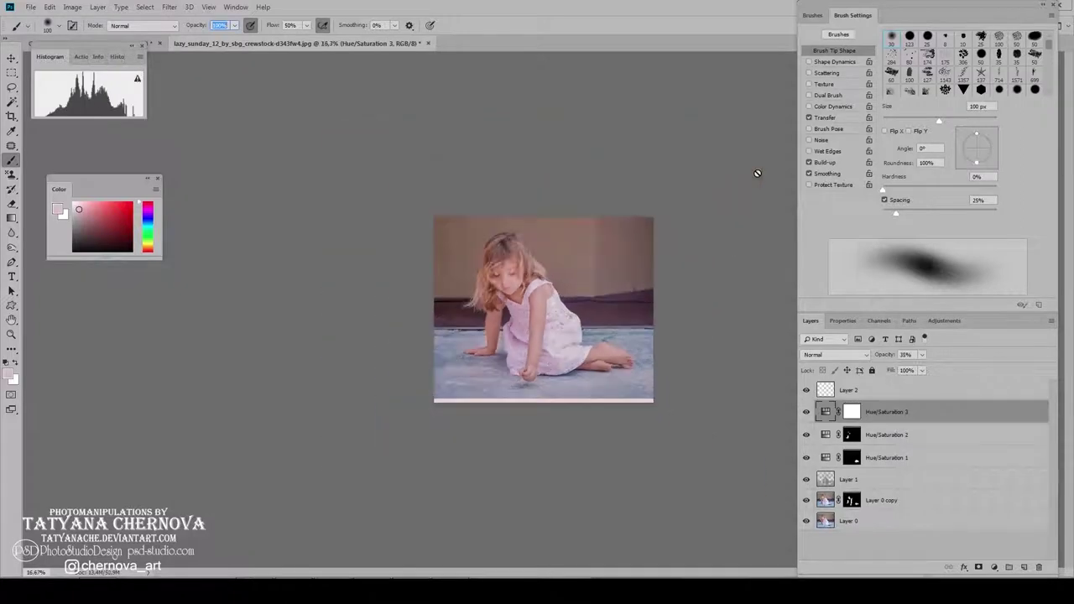
{"action": "left_click_drag", "start_coordinate": [542, 295], "coordinate": [537, 288]}
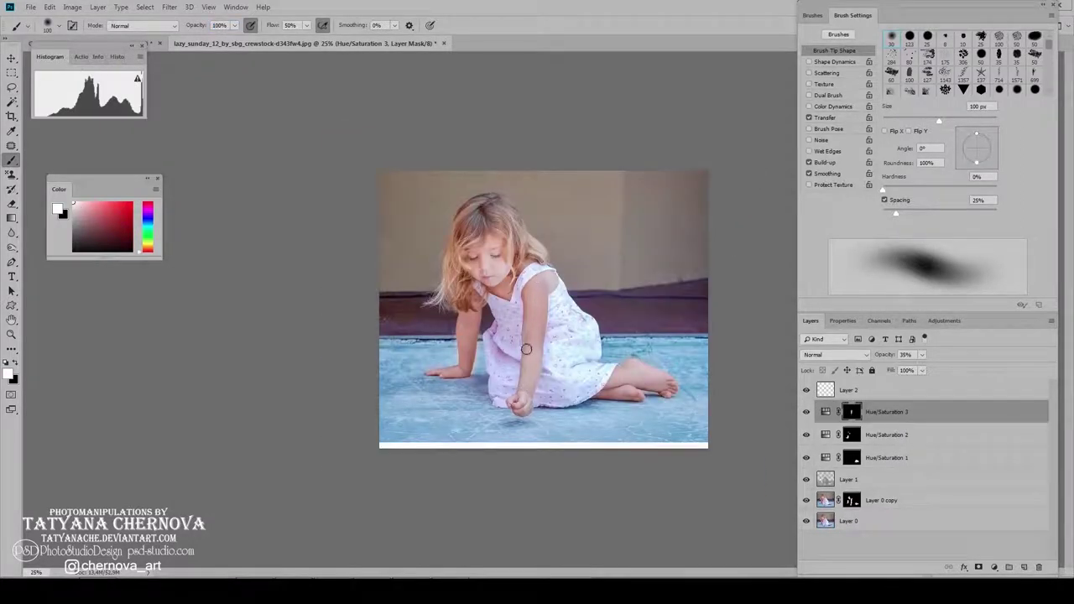
{"action": "left_click_drag", "start_coordinate": [527, 349], "coordinate": [520, 404]}
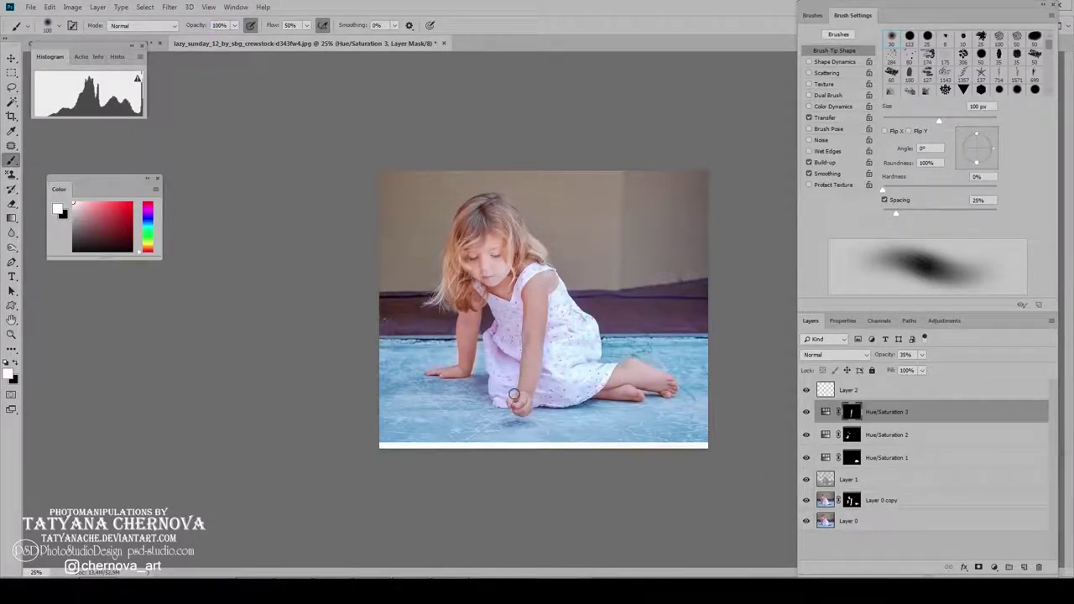
{"action": "left_click", "coordinate": [826, 412]}
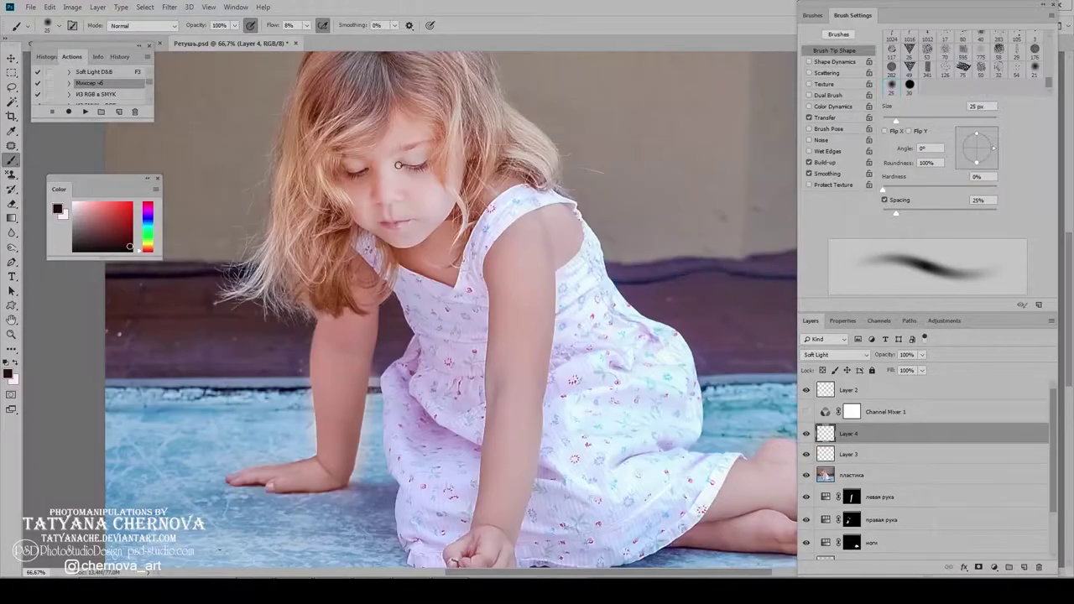
Step: Swap foreground and background colours while reviewing Ретушь.psd's soft-light shading layers
{"action": "key", "text": "x"}
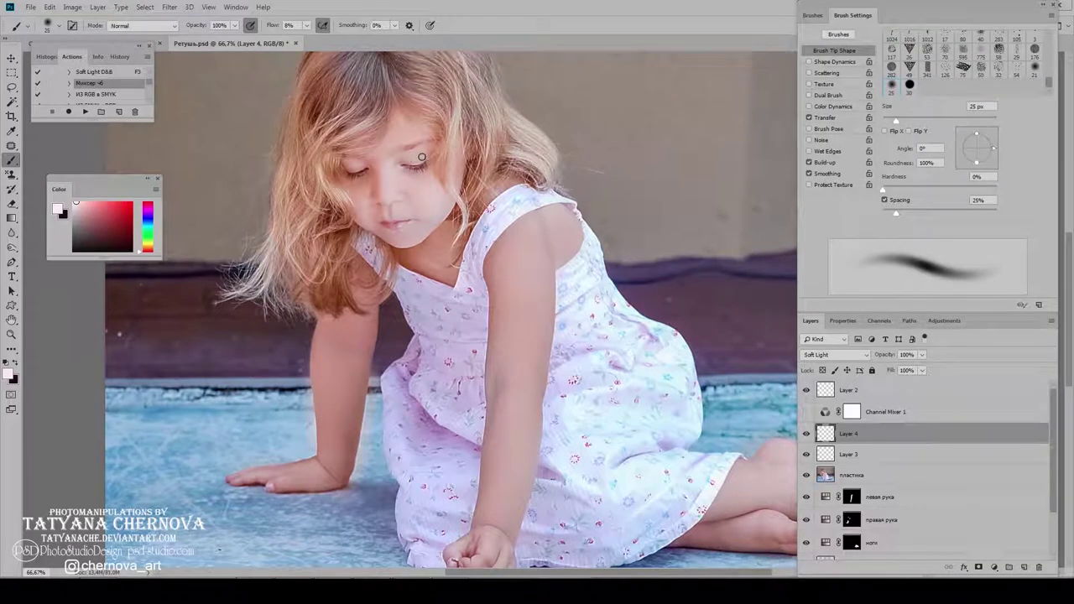
{"action": "key", "text": "x"}
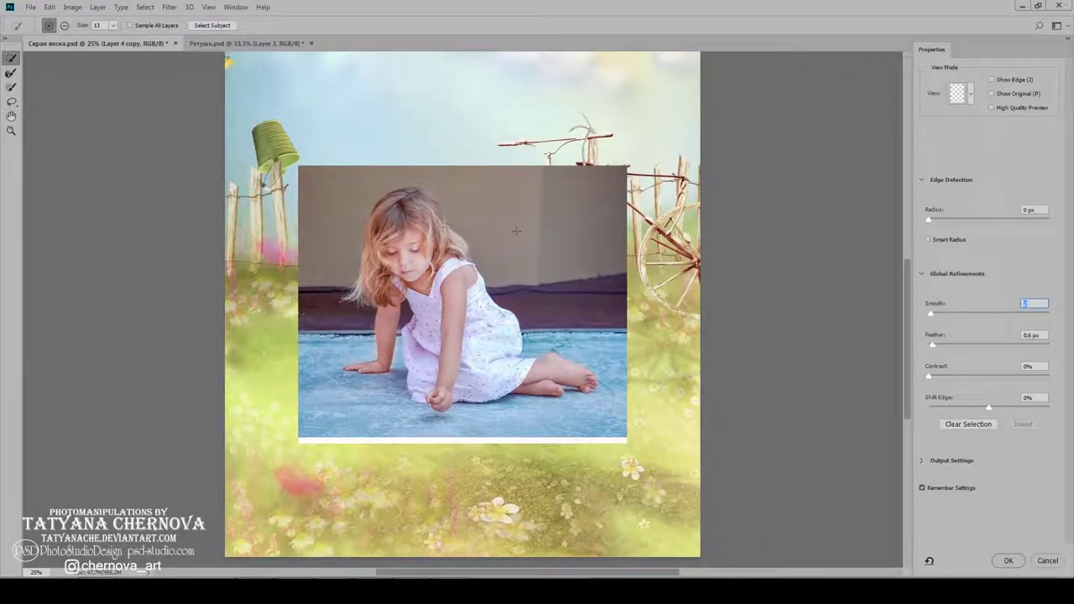
Step: Select the girl with Select Subject, refine with Smooth 2 and Feather 0.6 px, and apply
{"action": "left_click", "coordinate": [218, 27]}
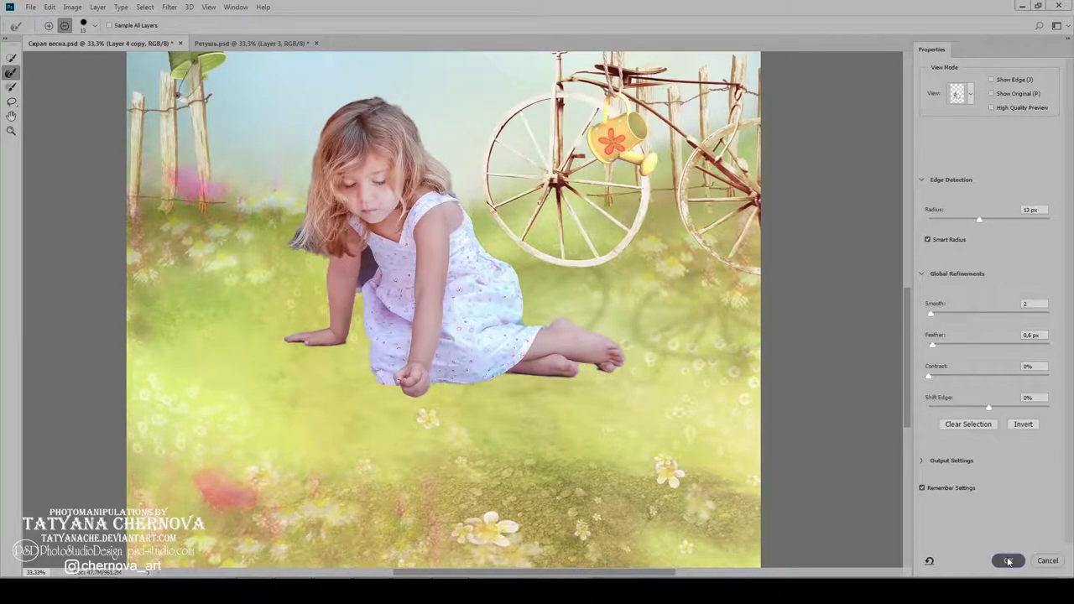
{"action": "left_click", "coordinate": [1008, 561]}
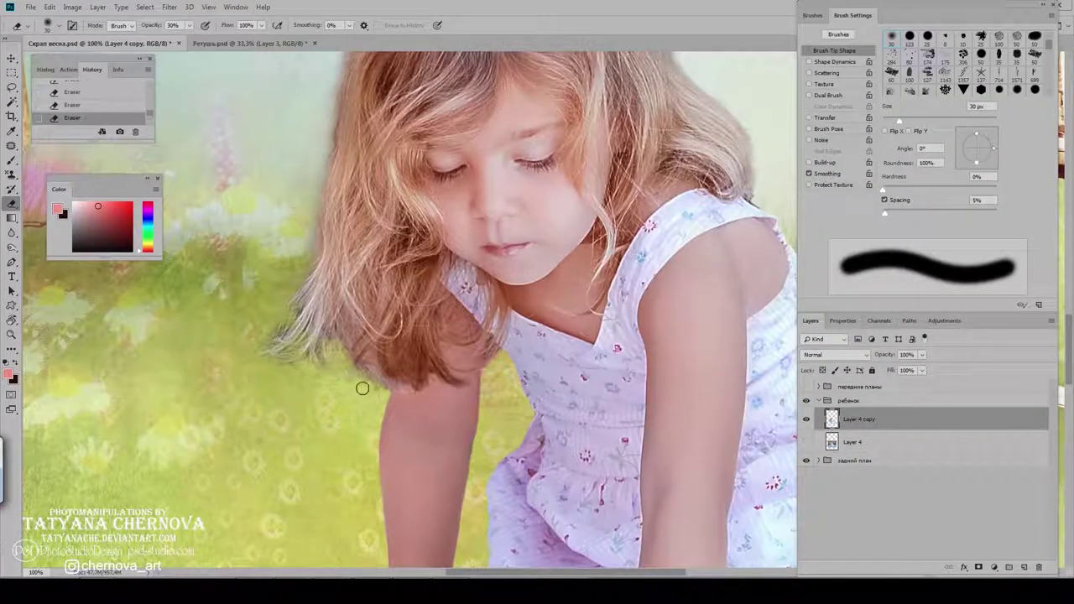
Step: Erase stray background along the girl's lower hair edge with the 30% Eraser
{"action": "left_click_drag", "start_coordinate": [342, 377], "coordinate": [372, 389]}
{"action": "scroll", "coordinate": [331, 269], "scroll_direction": "up", "scroll_amount": 2}
{"action": "scroll", "coordinate": [360, 408], "scroll_direction": "up", "scroll_amount": 4}
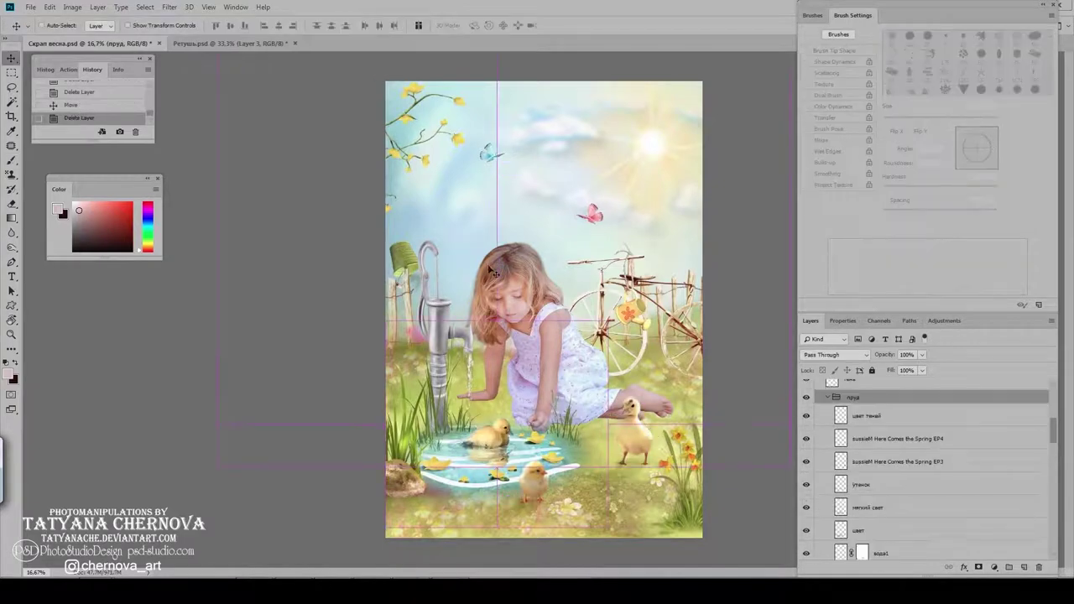
Step: Stretch the pond group wider to the right and nudge the standing duckling
{"action": "key", "text": "ctrl+t"}
{"action": "left_click_drag", "start_coordinate": [606, 424], "coordinate": [644, 424]}
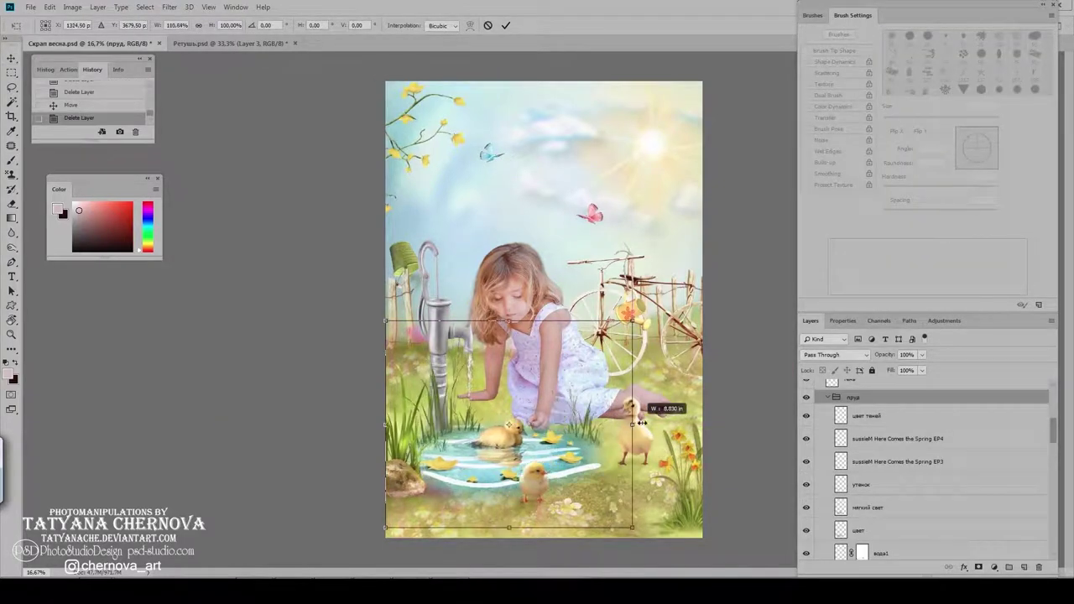
{"action": "left_click", "coordinate": [865, 484]}
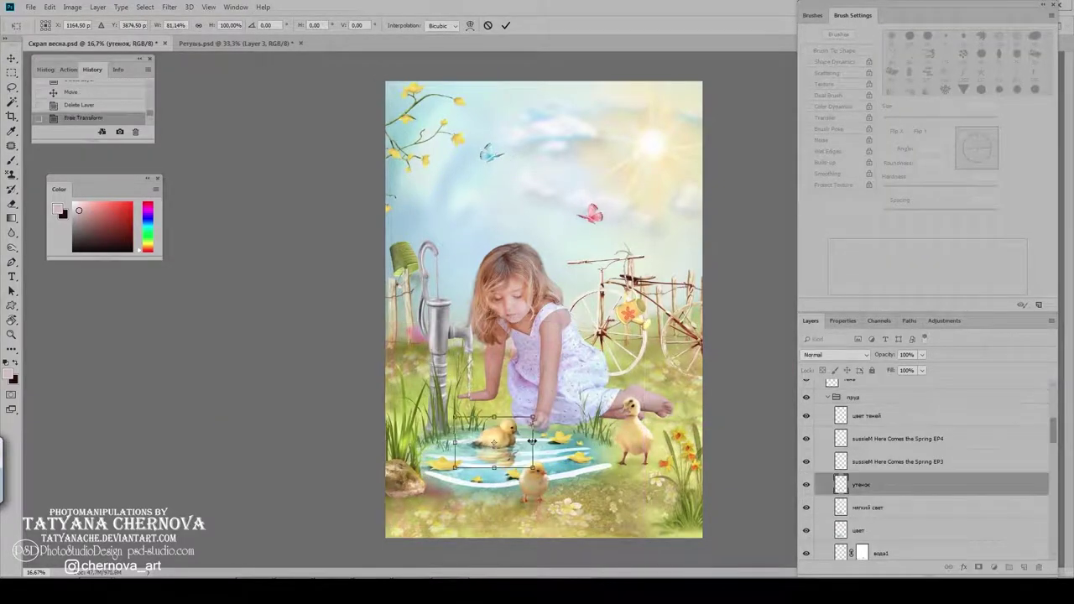
{"action": "left_click_drag", "start_coordinate": [531, 441], "coordinate": [539, 438]}
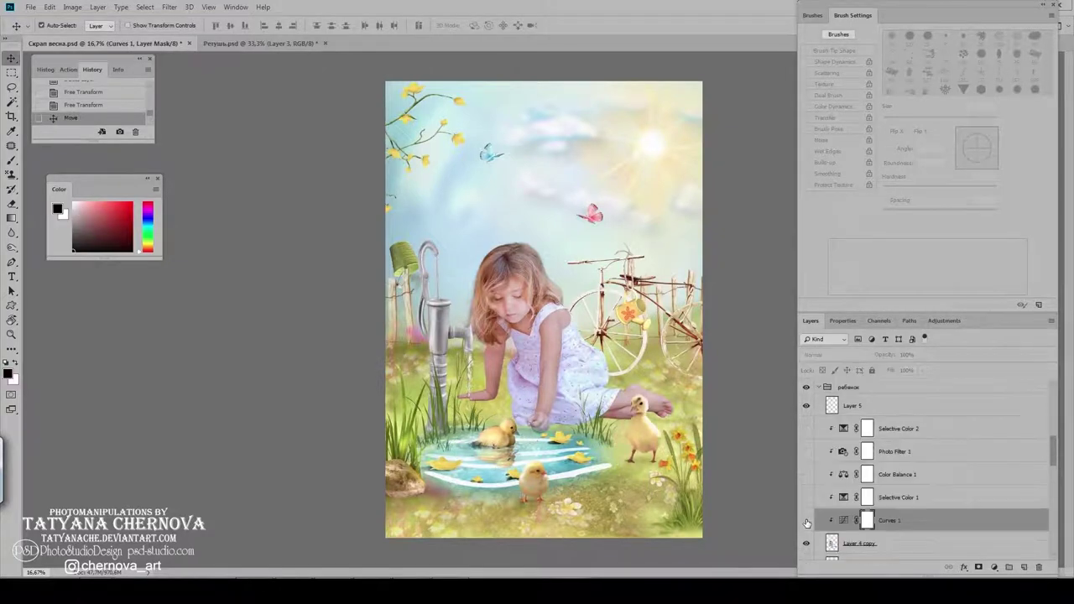
Step: Add a point to the girl's Curves and review Selective Color 1 Reds and Yellows
{"action": "double_click", "coordinate": [844, 521]}
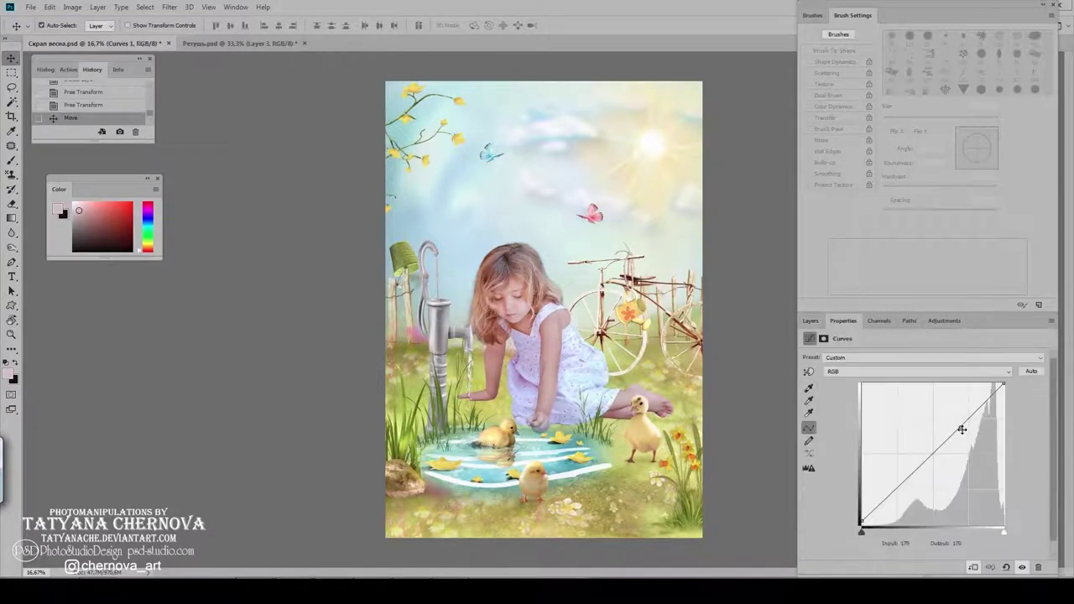
{"action": "left_click", "coordinate": [961, 428]}
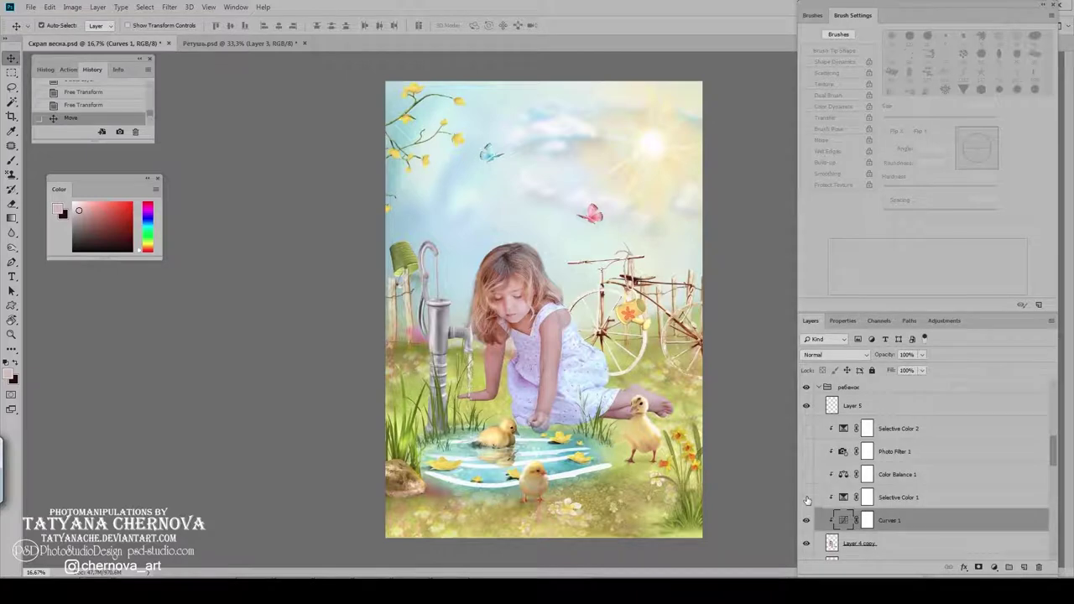
{"action": "double_click", "coordinate": [844, 497]}
{"action": "left_click", "coordinate": [873, 370]}
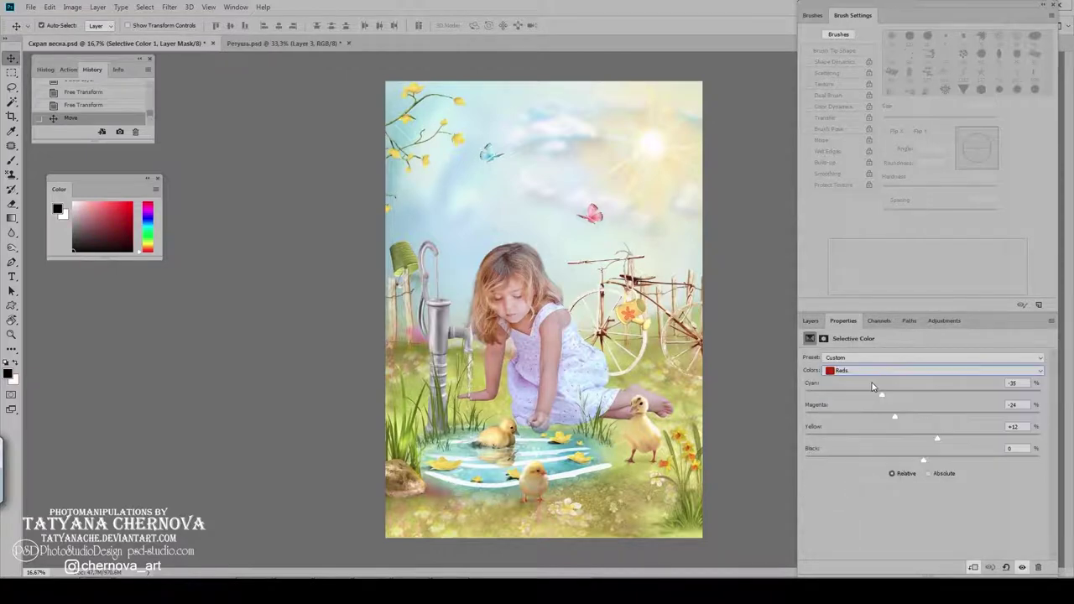
{"action": "left_click", "coordinate": [879, 374]}
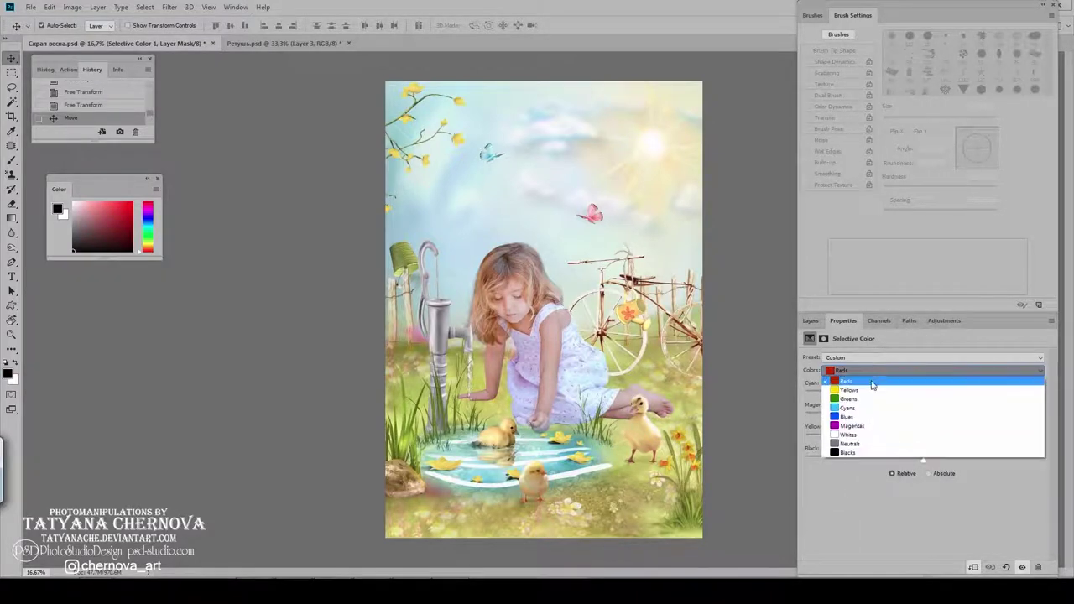
{"action": "key", "text": "F7"}
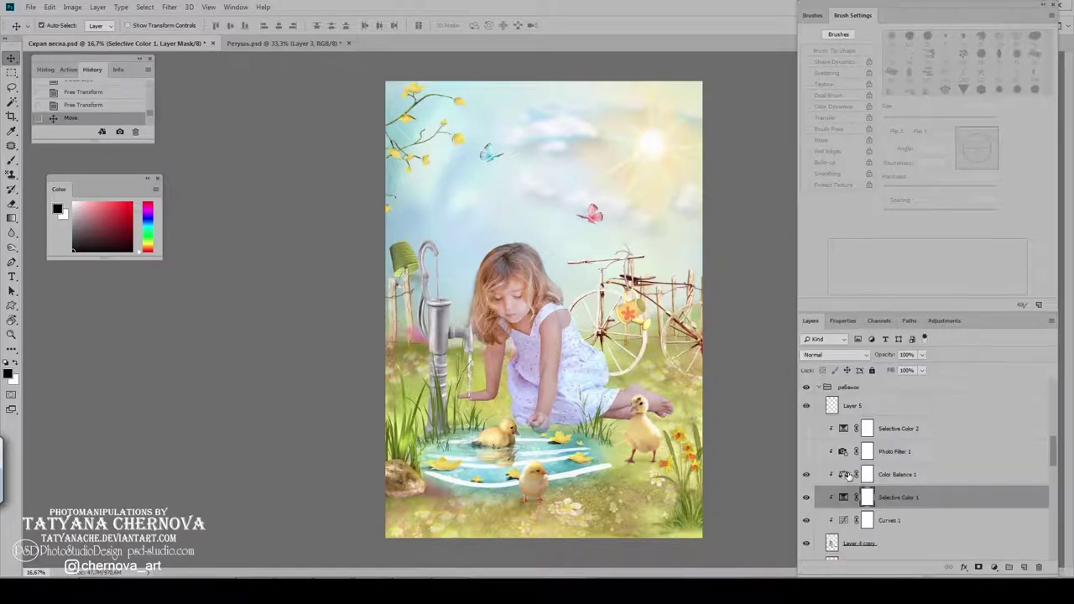
Step: Inspect the shadows and highlights of the girl's Color Balance adjustment
{"action": "double_click", "coordinate": [847, 475]}
{"action": "left_click", "coordinate": [861, 359]}
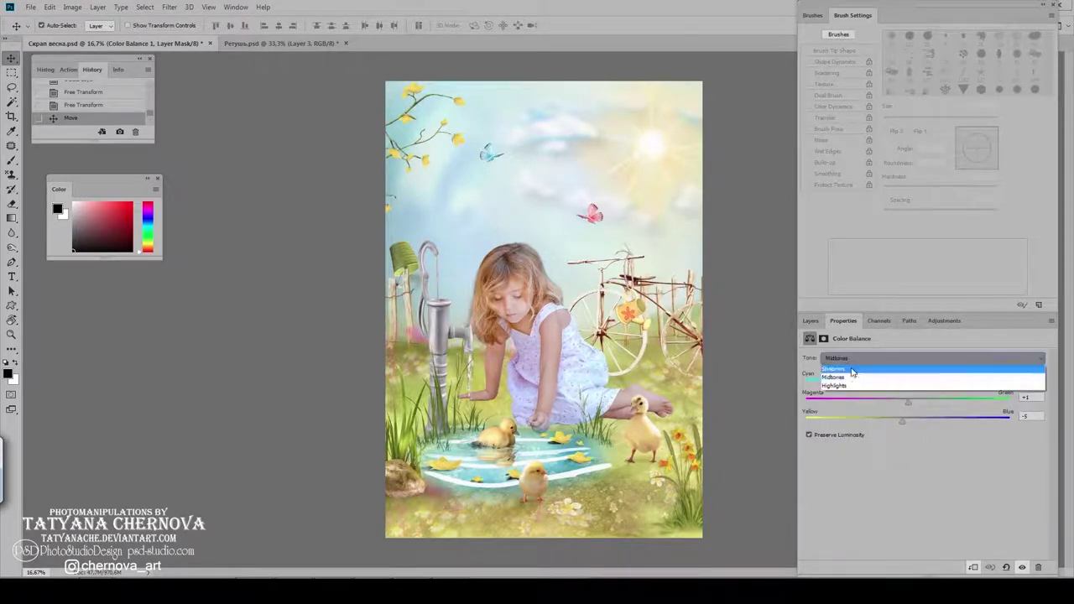
{"action": "left_click", "coordinate": [858, 359]}
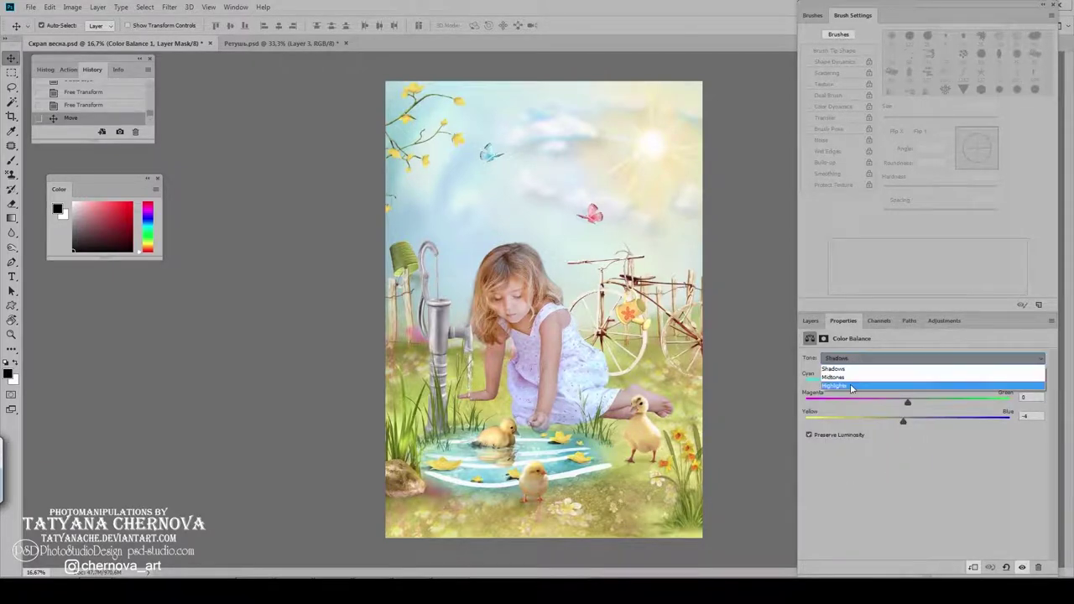
{"action": "left_click", "coordinate": [854, 384]}
{"action": "left_click", "coordinate": [810, 320]}
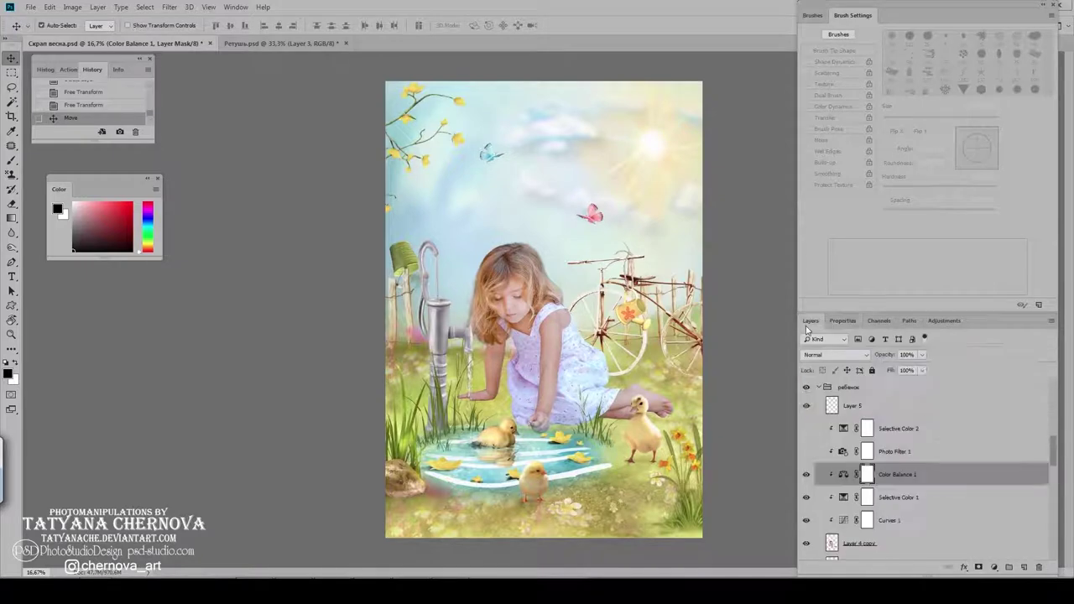
Step: Lower the Photo Filter warming density to 13
{"action": "double_click", "coordinate": [843, 453]}
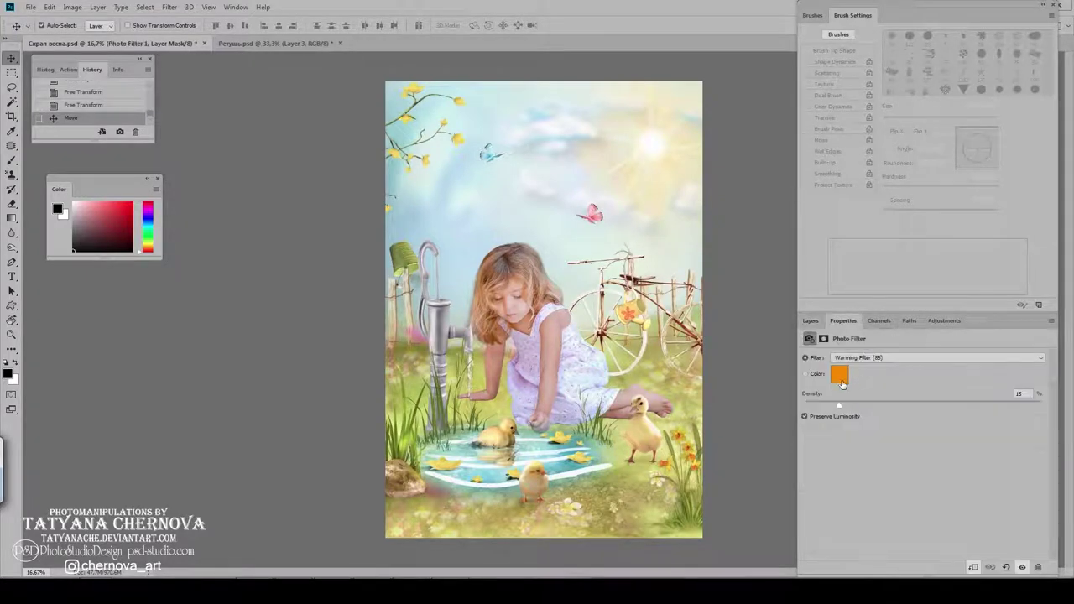
{"action": "type", "text": "13"}
{"action": "left_click", "coordinate": [810, 321]}
Step: Review Selective Color 2 corrections for Blacks, Whites, Reds and Yellows
{"action": "left_click", "coordinate": [902, 429]}
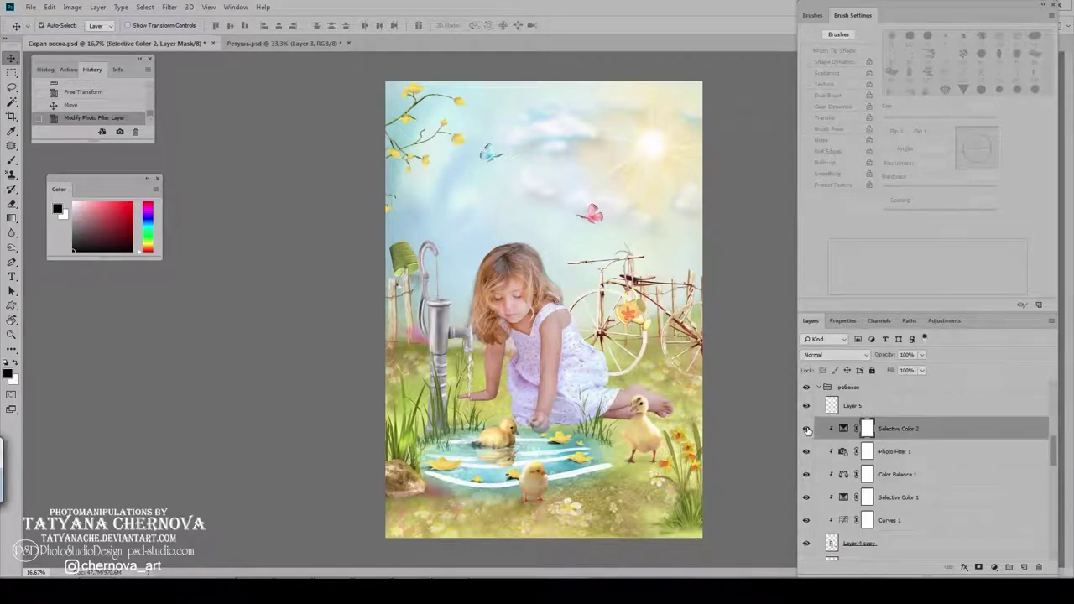
{"action": "double_click", "coordinate": [843, 429]}
{"action": "left_click", "coordinate": [932, 370]}
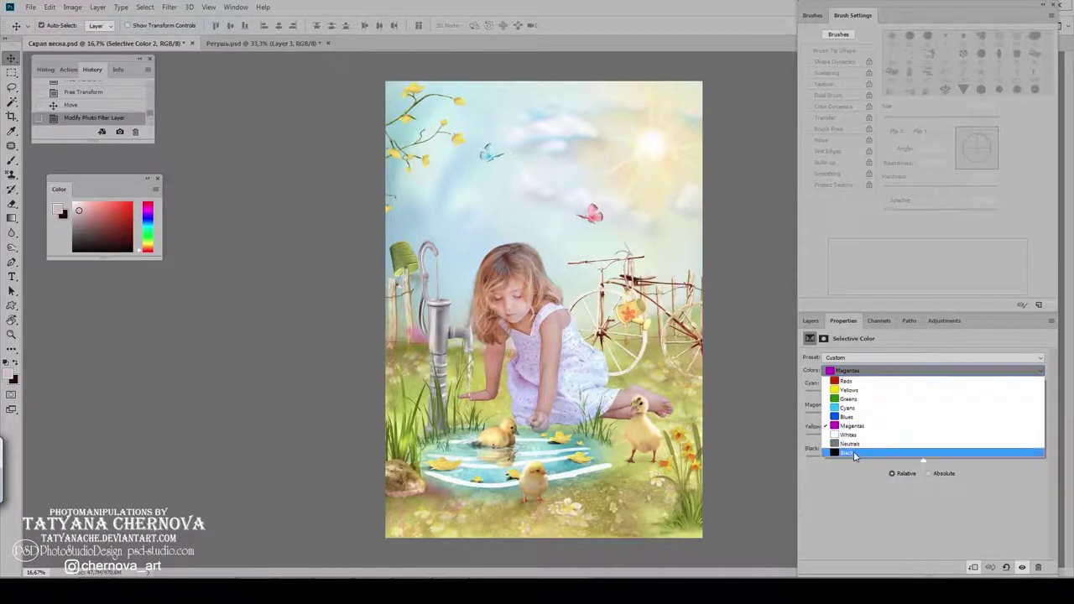
{"action": "left_click", "coordinate": [848, 448]}
{"action": "left_click", "coordinate": [848, 371]}
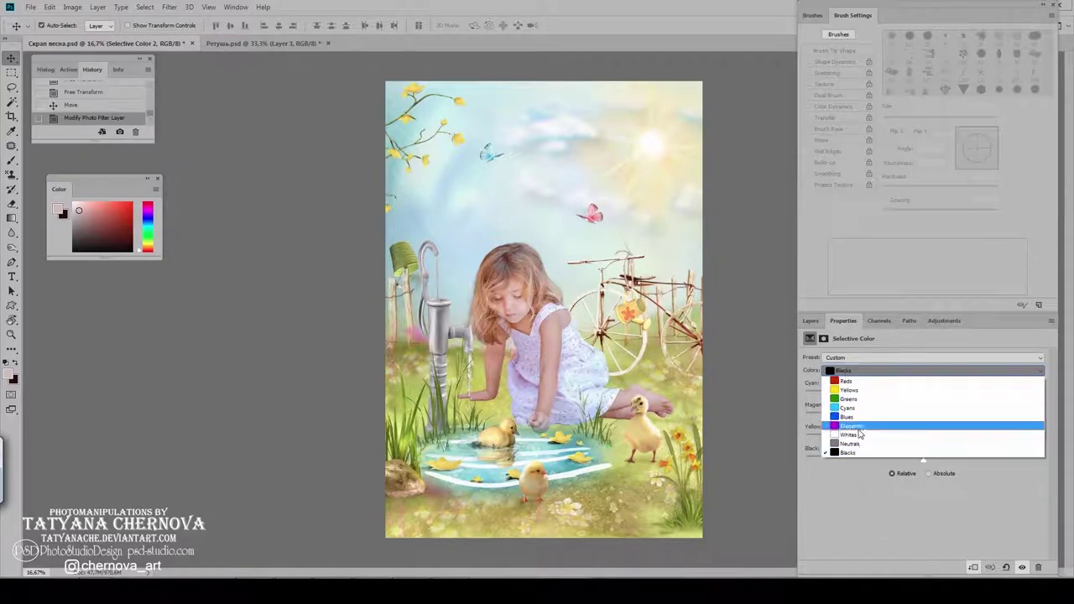
{"action": "left_click", "coordinate": [865, 447]}
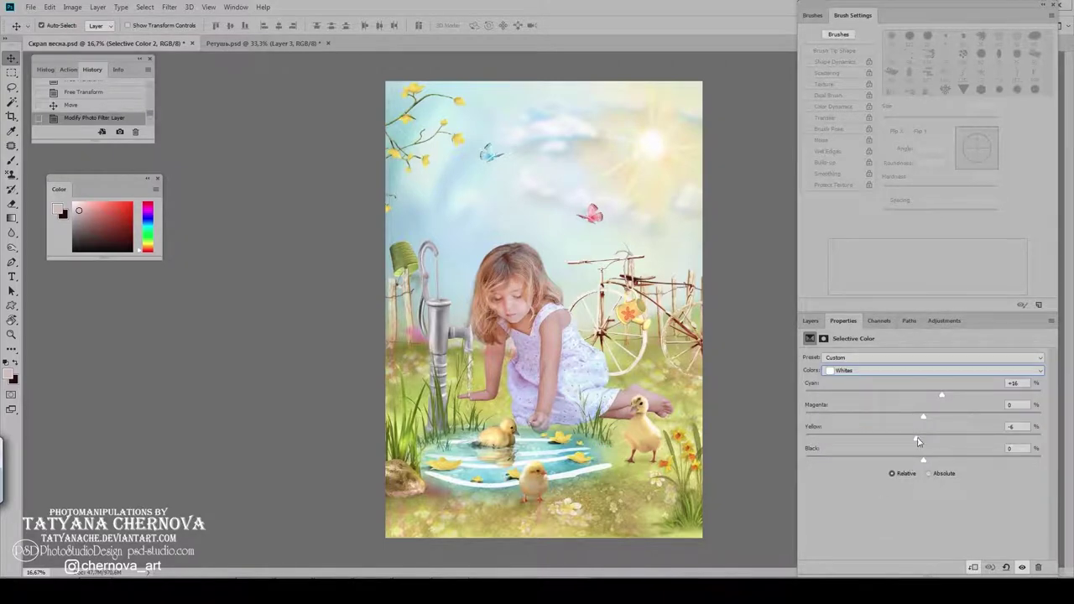
{"action": "left_click", "coordinate": [871, 371]}
{"action": "left_click", "coordinate": [848, 372]}
Step: Add a new layer clipped to the girl with Color blending mode
{"action": "left_click", "coordinate": [810, 320]}
{"action": "left_click", "coordinate": [1024, 567]}
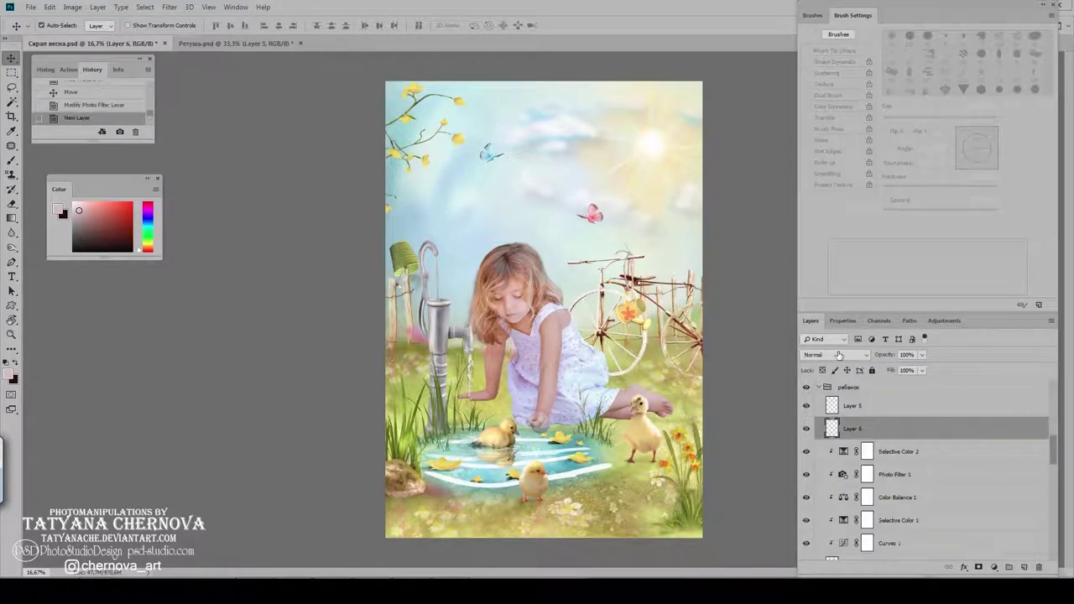
{"action": "key", "text": "ctrl+alt+g"}
{"action": "key", "text": "ctrl+plus"}
{"action": "key", "text": "ctrl+plus"}
{"action": "key", "text": "ctrl+plus"}
{"action": "left_click", "coordinate": [838, 356]}
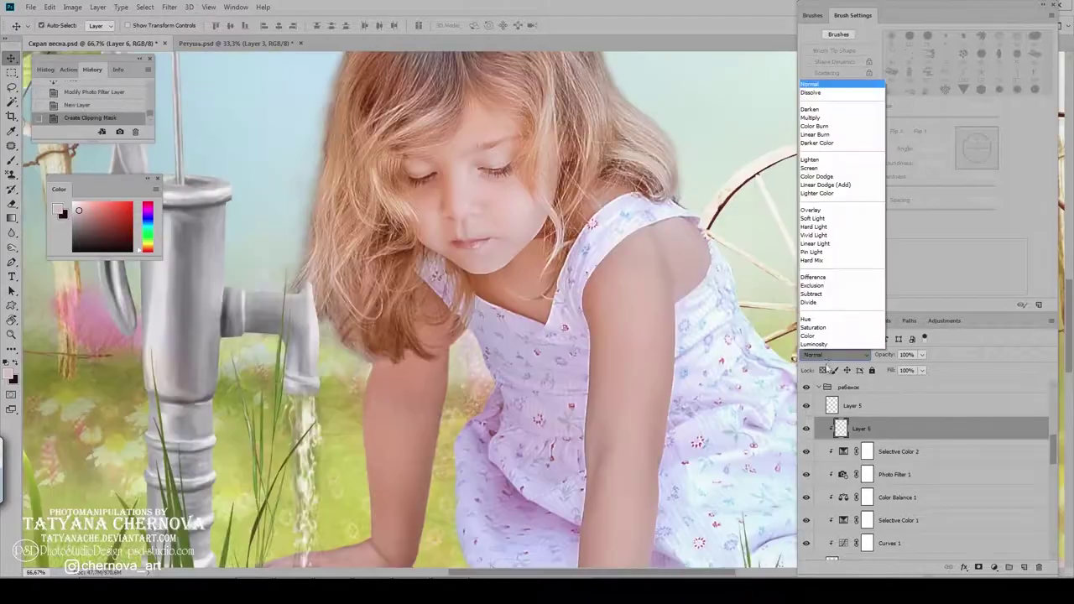
{"action": "left_click", "coordinate": [831, 338]}
Step: Paint a faint yellow-green reflection on the girl's arm with a 92 px, 10% flow brush
{"action": "left_click_drag", "start_coordinate": [489, 359], "coordinate": [531, 233]}
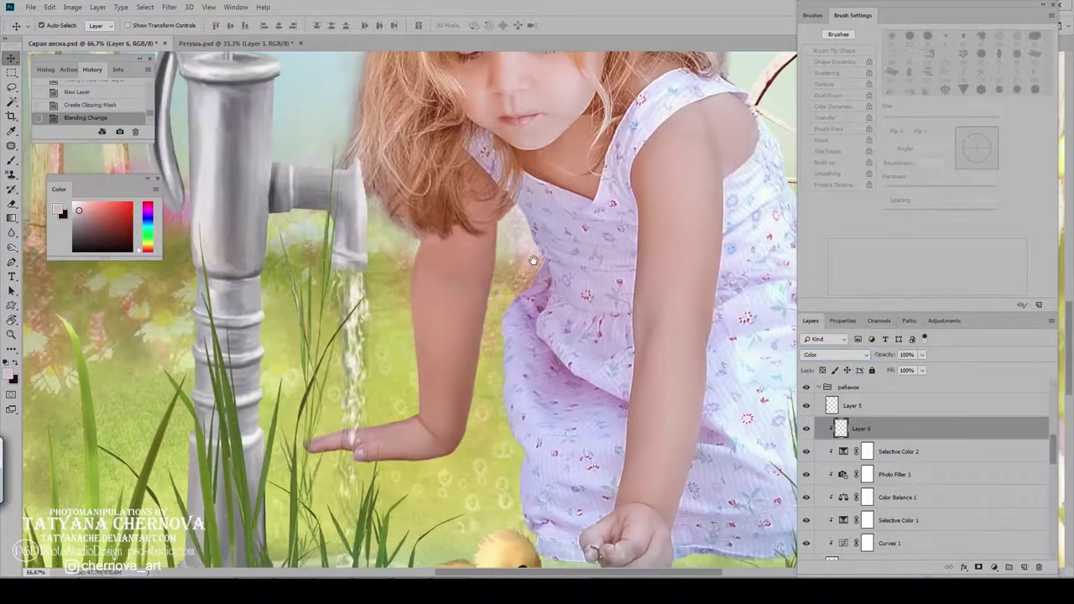
{"action": "key", "text": "b"}
{"action": "left_click", "coordinate": [398, 375], "text": "alt"}
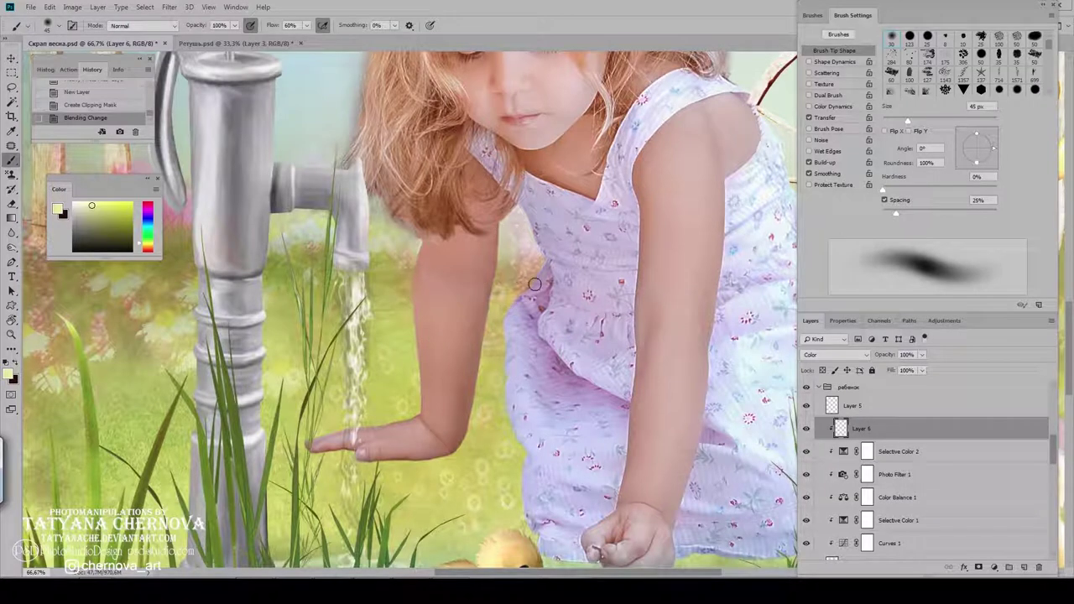
{"action": "right_click", "coordinate": [558, 296]}
{"action": "left_click_drag", "start_coordinate": [625, 314], "coordinate": [640, 315]}
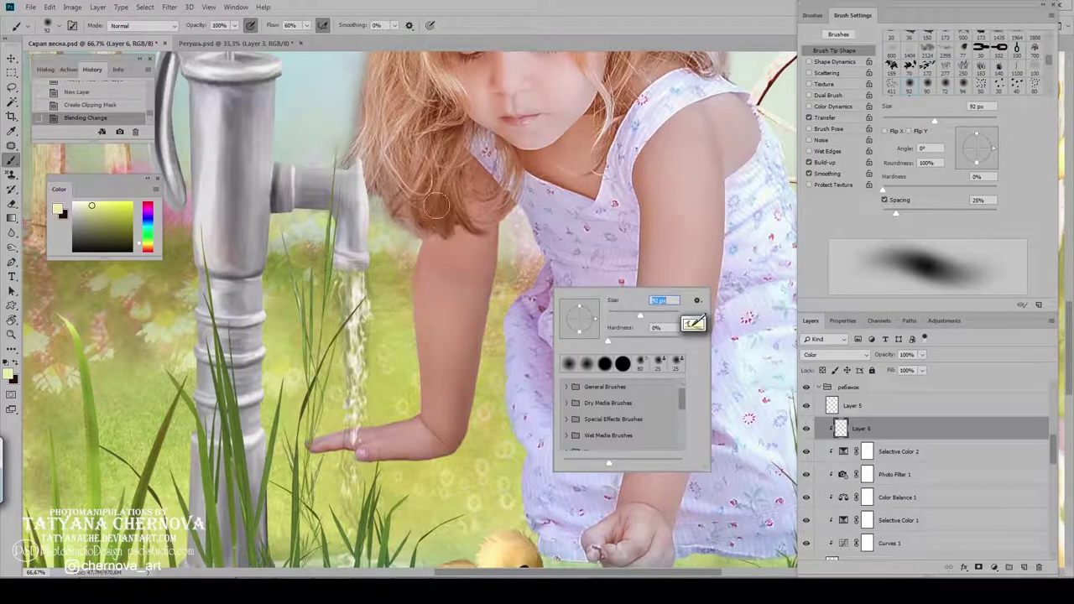
{"action": "left_click", "coordinate": [307, 25]}
{"action": "left_click_drag", "start_coordinate": [296, 37], "coordinate": [277, 39]}
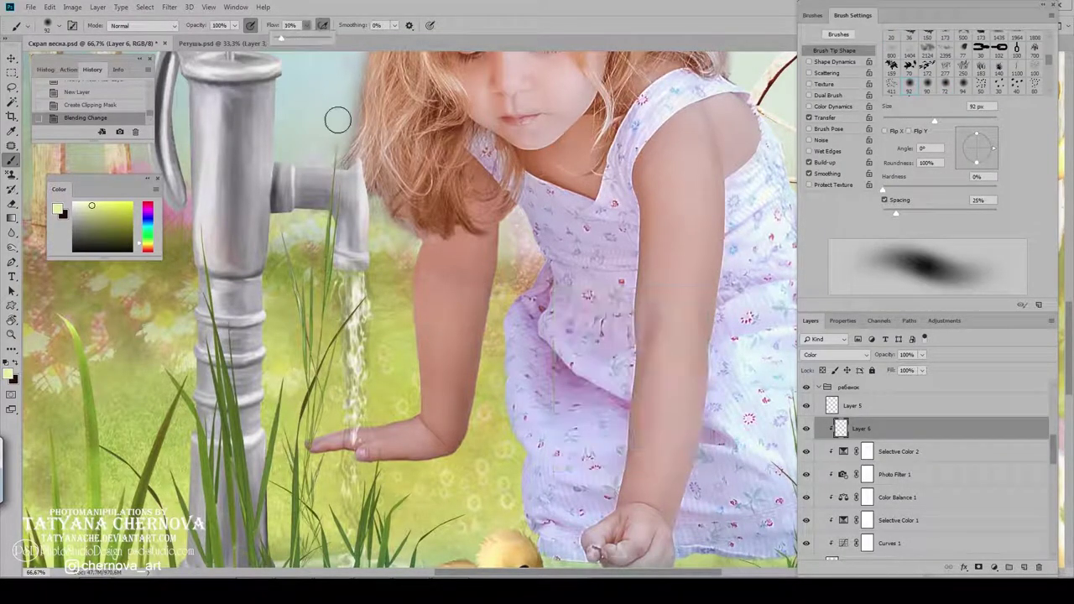
{"action": "mouse_move", "coordinate": [410, 334]}
{"action": "left_mouse_down"}
{"action": "mouse_move", "coordinate": [379, 460]}
{"action": "mouse_move", "coordinate": [384, 371]}
{"action": "mouse_move", "coordinate": [426, 252]}
{"action": "mouse_move", "coordinate": [396, 410]}
{"action": "left_mouse_up"}
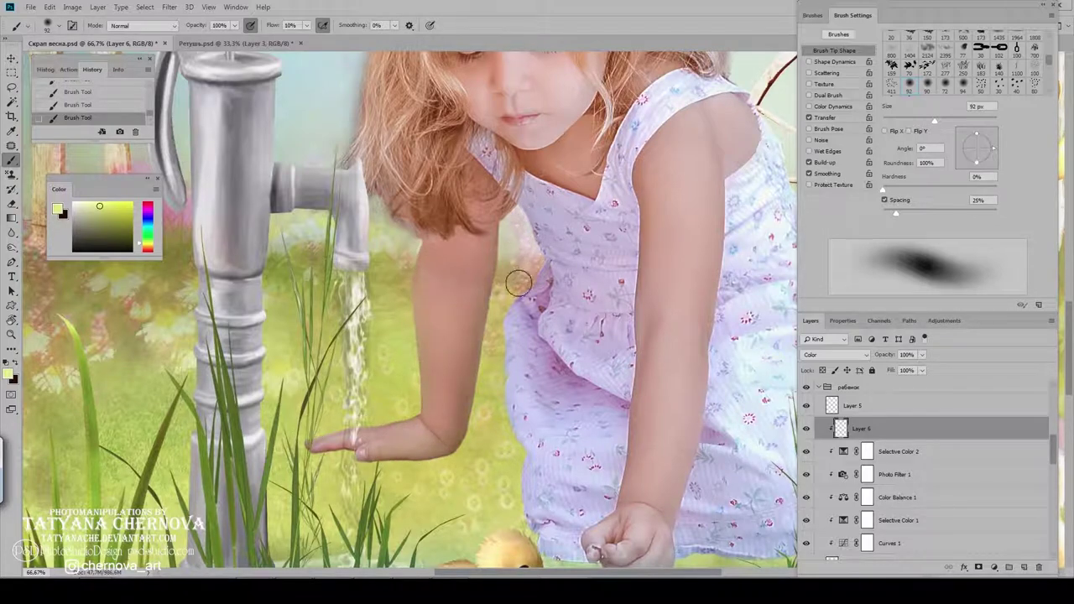
Step: Pick light sky blue and darker teal reflection colours around the girl's head and pump
{"action": "left_click_drag", "start_coordinate": [504, 492], "coordinate": [97, 353]}
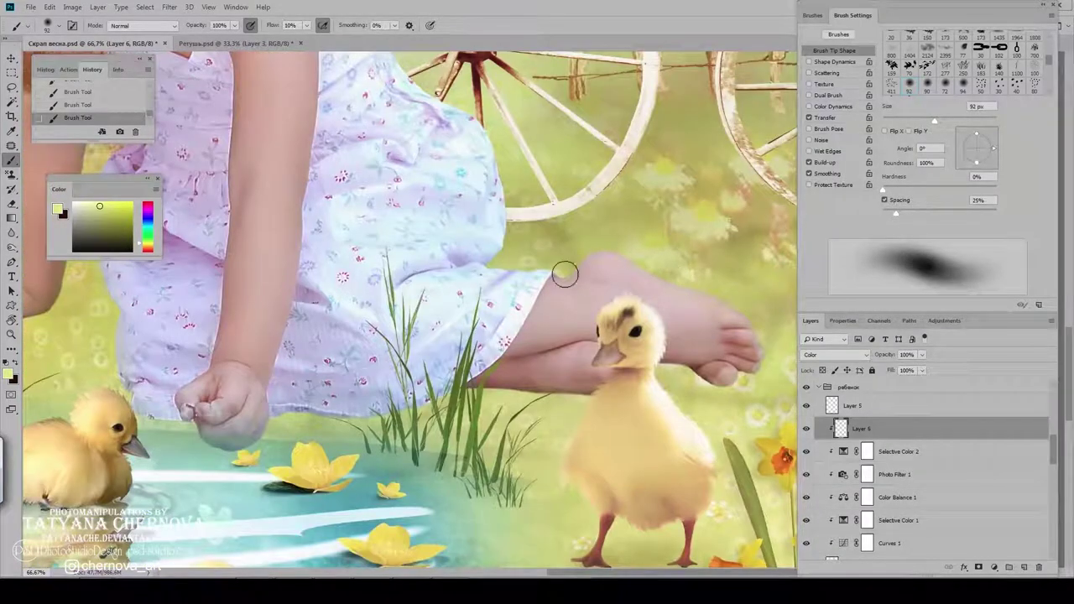
{"action": "left_click_drag", "start_coordinate": [485, 110], "coordinate": [657, 320]}
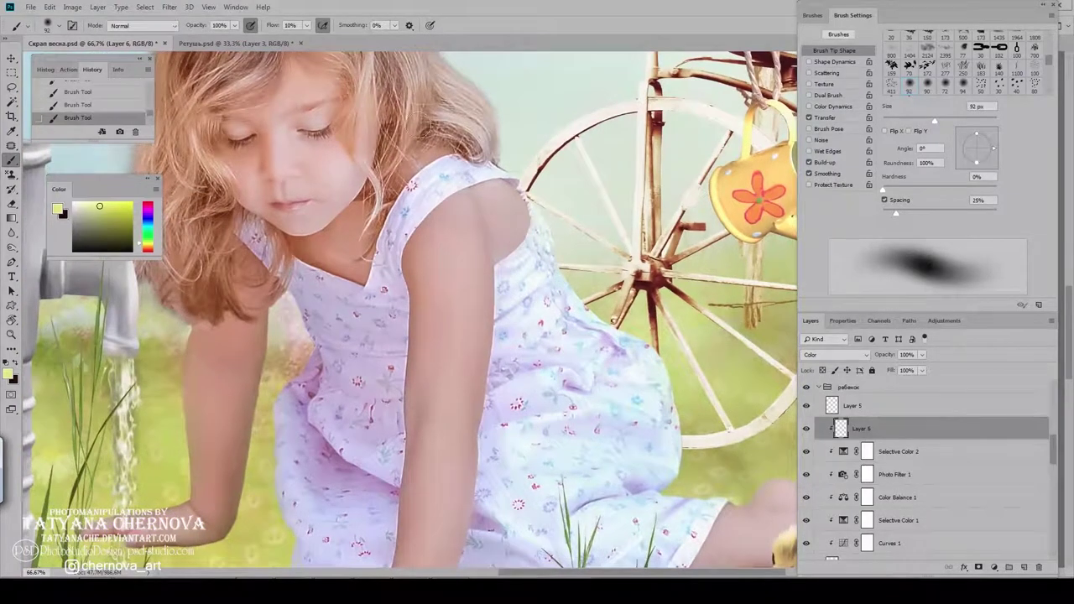
{"action": "left_click_drag", "start_coordinate": [423, 136], "coordinate": [591, 325]}
{"action": "left_click", "coordinate": [253, 223], "text": "alt"}
{"action": "left_click", "coordinate": [93, 213]}
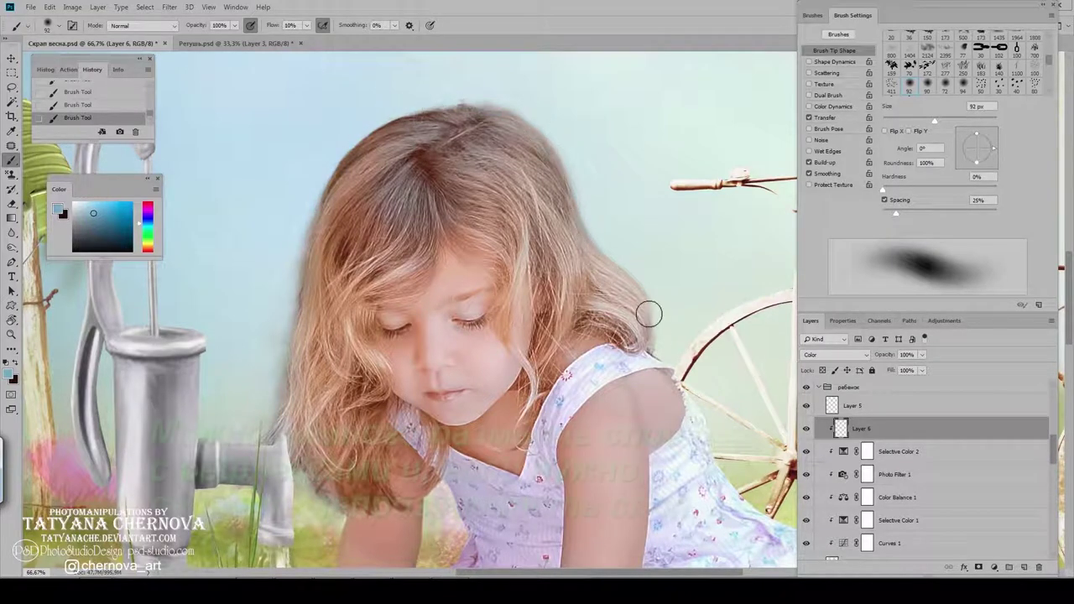
Step: Soften the reflections layer with a Gaussian Blur
{"action": "left_click", "coordinate": [177, 7]}
{"action": "mouse_move", "coordinate": [177, 162]}
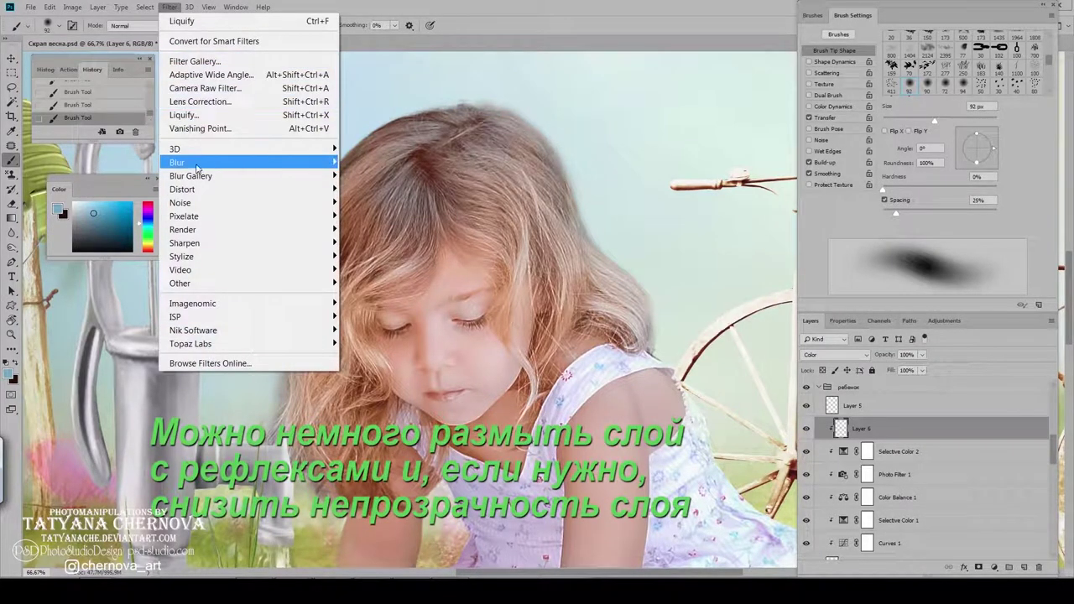
{"action": "left_click", "coordinate": [369, 215]}
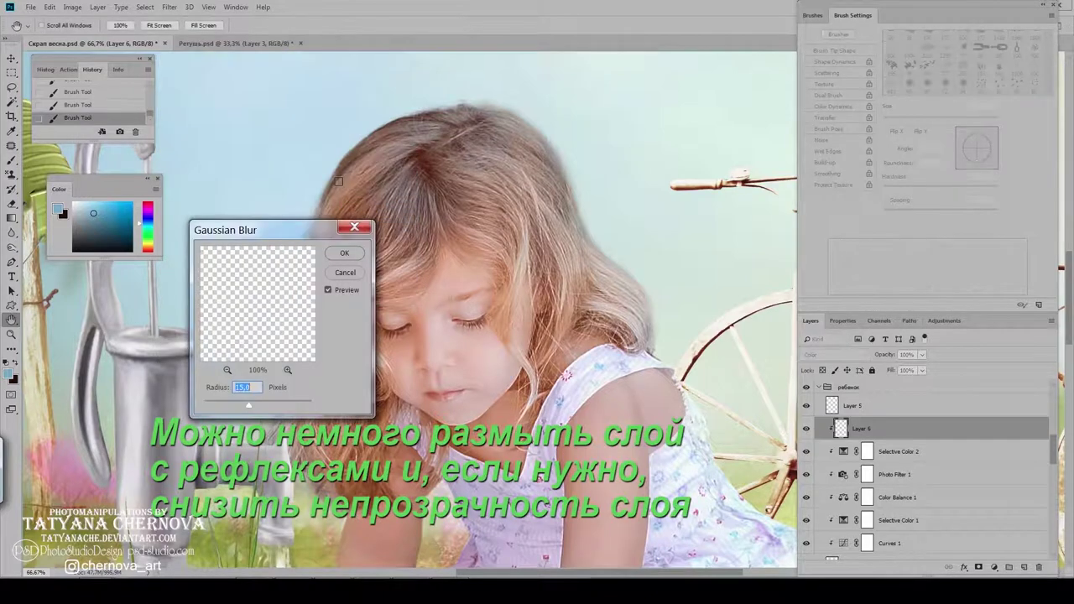
{"action": "key", "text": "Return"}
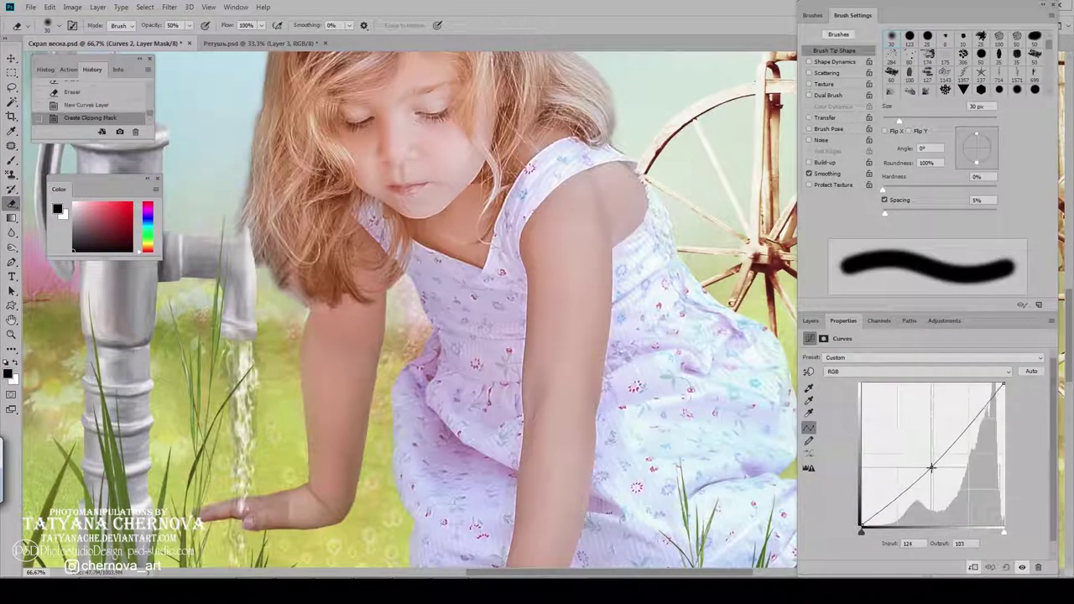
Step: Pull the Curves layer down to darken, then invert its mask to hide the effect
{"action": "left_click_drag", "start_coordinate": [932, 467], "coordinate": [934, 491]}
{"action": "left_click", "coordinate": [811, 320]}
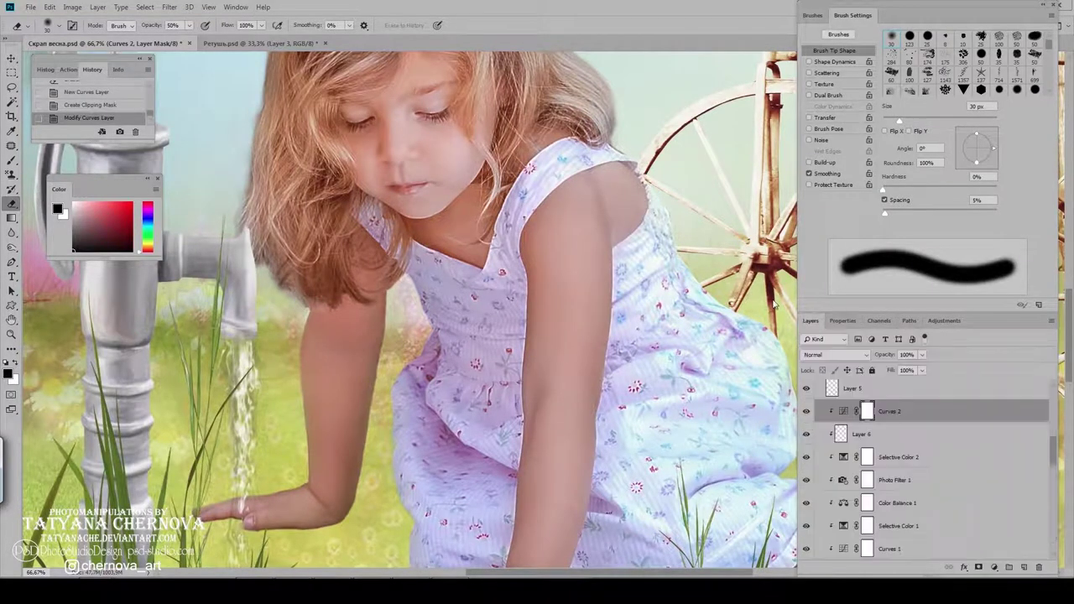
{"action": "key", "text": "ctrl+i"}
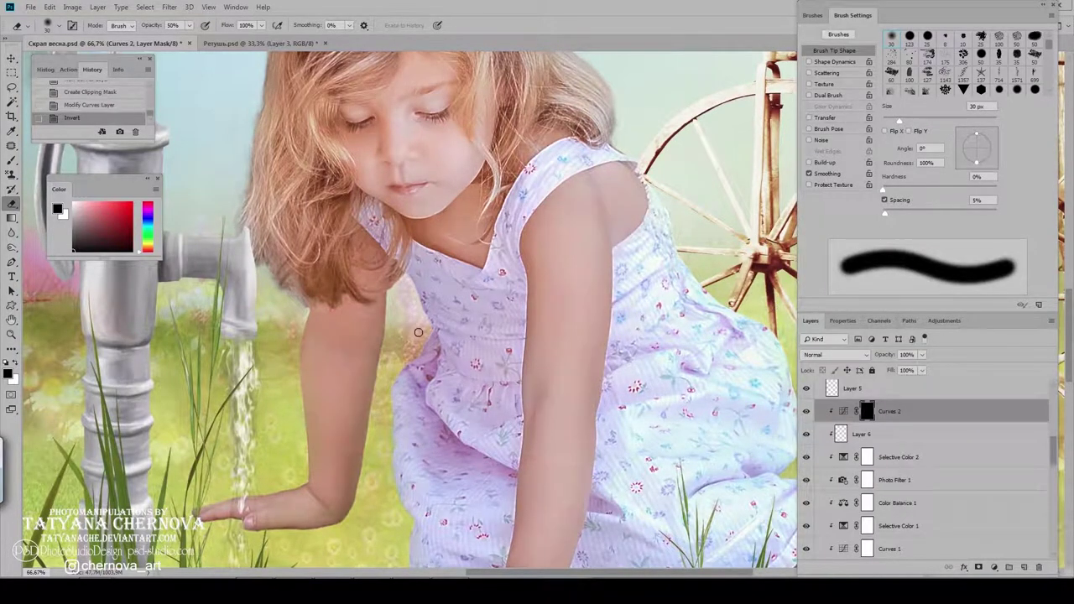
{"action": "key", "text": "b"}
{"action": "left_click_drag", "start_coordinate": [415, 256], "coordinate": [424, 305]}
{"action": "key", "text": "bracketleft"}
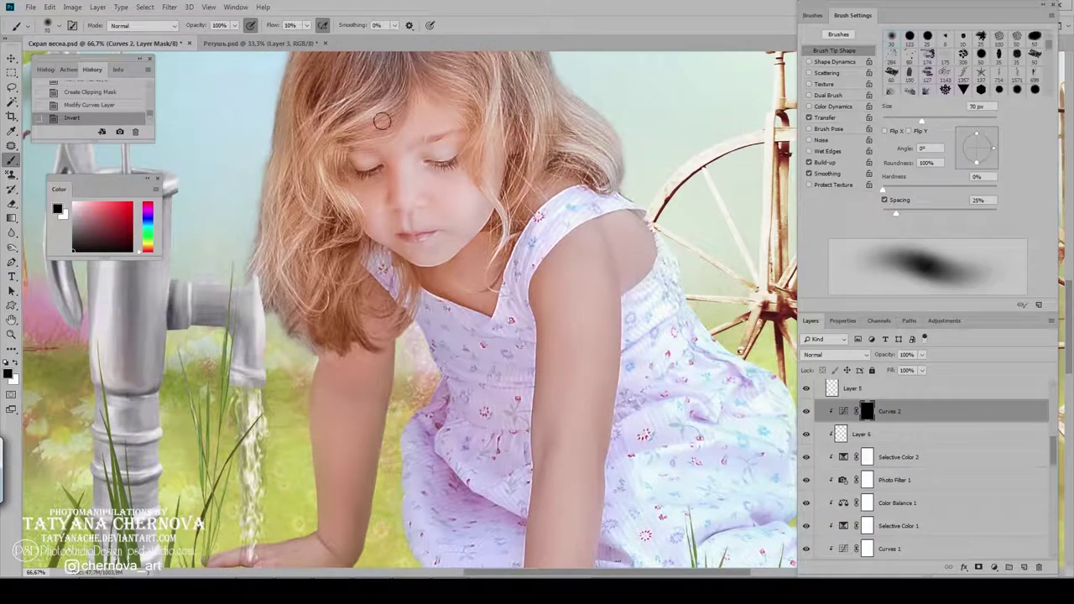
Step: Paint white shadow onto the girl's face and hair with a 30 px, 20% flow brush
{"action": "mouse_move", "coordinate": [389, 98]}
{"action": "left_mouse_down"}
{"action": "mouse_move", "coordinate": [373, 79]}
{"action": "mouse_move", "coordinate": [377, 126]}
{"action": "left_mouse_up"}
{"action": "key", "text": "x"}
{"action": "left_click_drag", "start_coordinate": [380, 134], "coordinate": [382, 168]}
{"action": "key", "text": "bracketleft"}
{"action": "key", "text": "bracketleft"}
{"action": "key", "text": "bracketleft"}
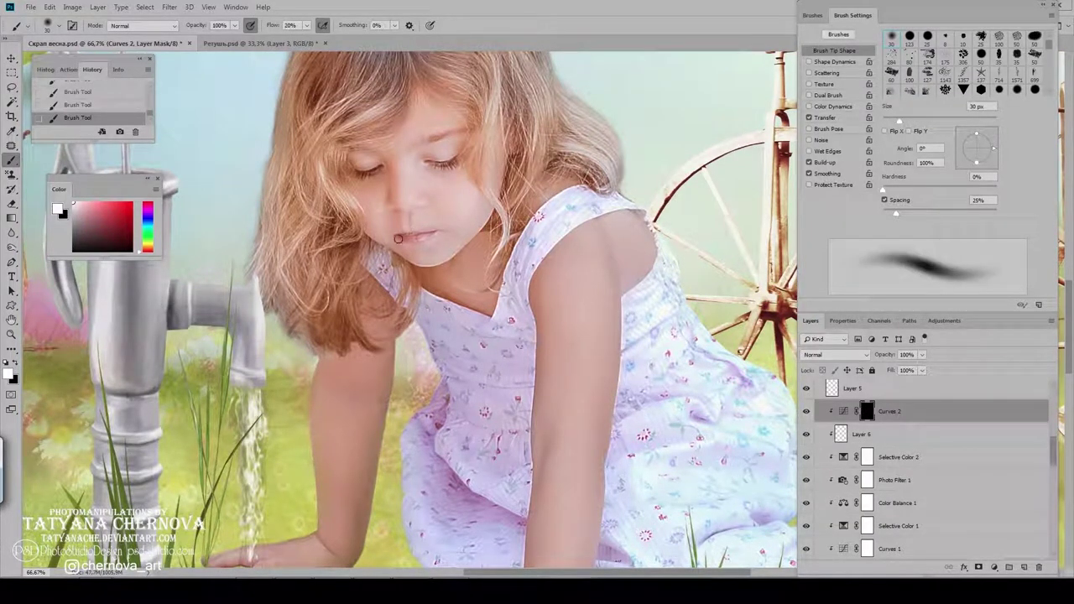
{"action": "key", "text": "shift+2"}
Step: Paint shading over the girl's arms, dress and shoulder with a 60 then 50 px brush
{"action": "left_click_drag", "start_coordinate": [298, 386], "coordinate": [334, 256]}
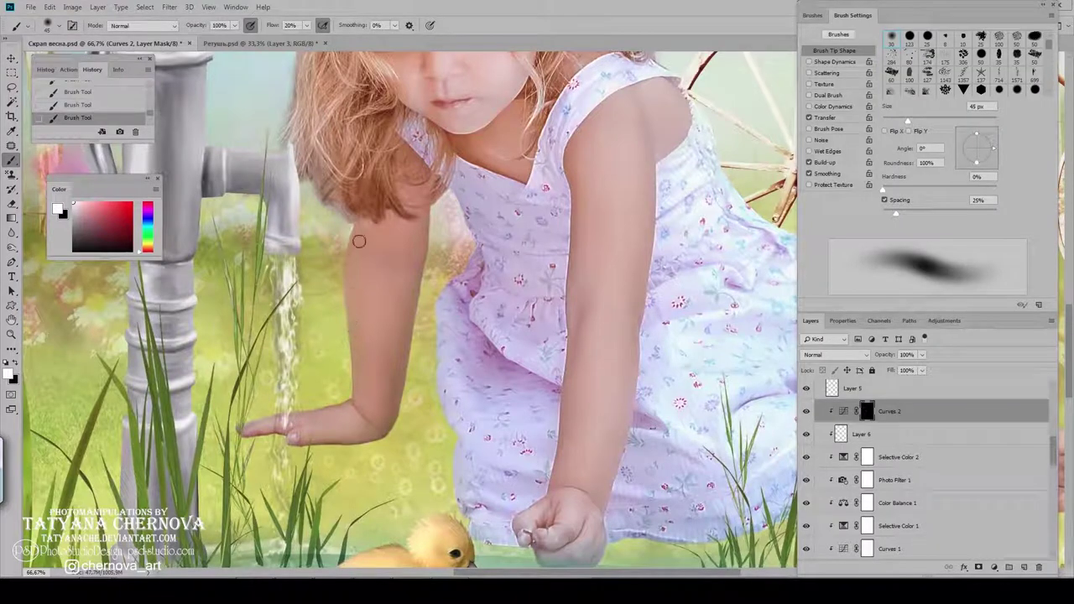
{"action": "left_click_drag", "start_coordinate": [345, 302], "coordinate": [227, 168]}
{"action": "key", "text": "1"}
{"action": "key", "text": "bracketright"}
{"action": "key", "text": "bracketright"}
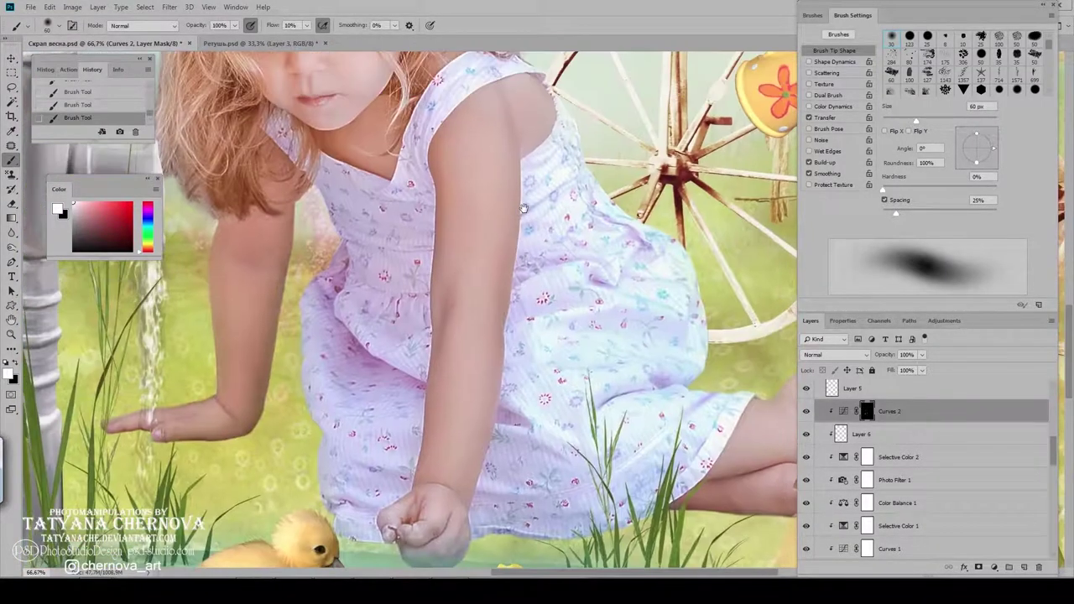
{"action": "left_click_drag", "start_coordinate": [526, 163], "coordinate": [518, 290]}
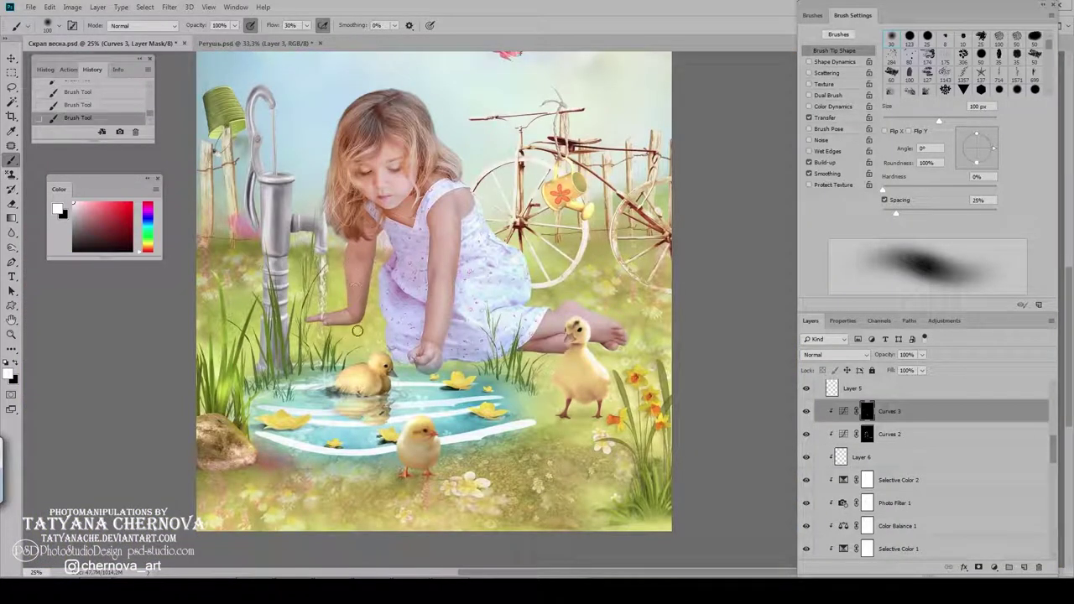
{"action": "key", "text": "bracketleft"}
{"action": "key", "text": "bracketleft"}
{"action": "key", "text": "bracketleft"}
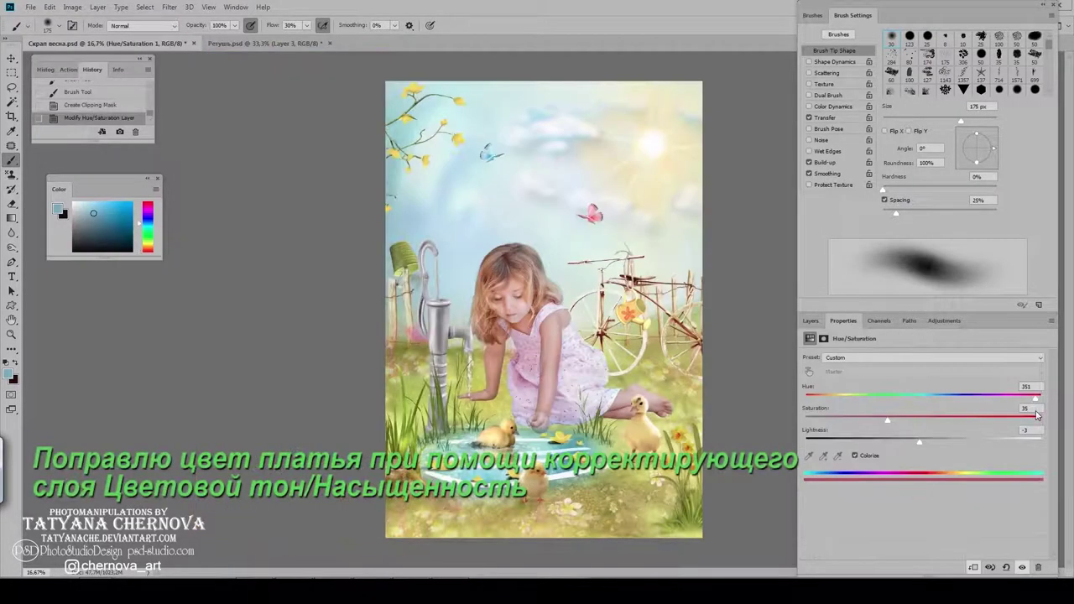
Step: Preview the Hue/Saturation mask alone, then return to the normal image view
{"action": "left_click", "coordinate": [812, 322]}
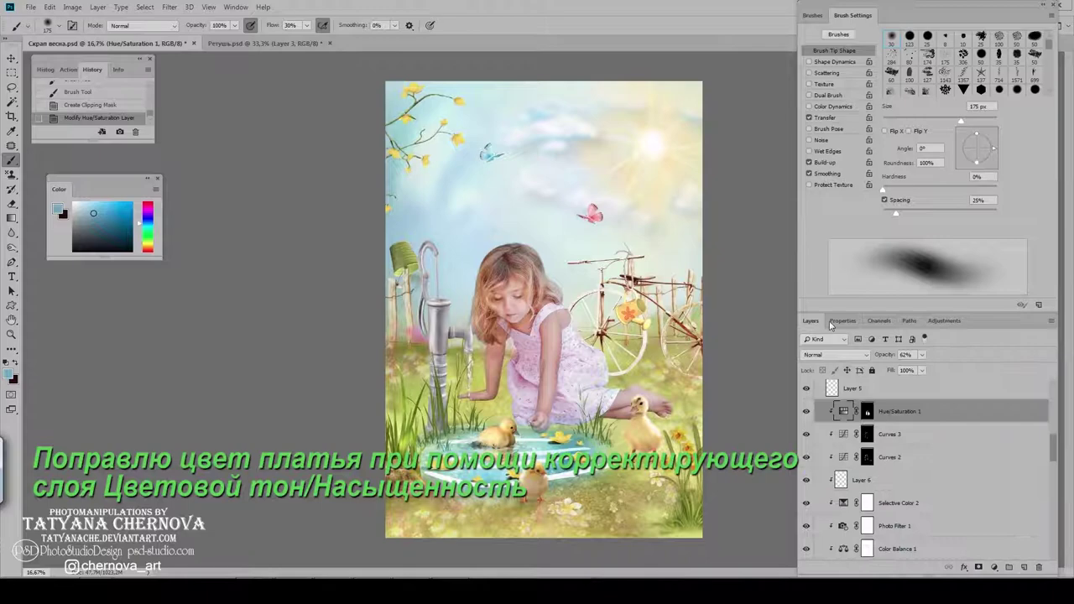
{"action": "left_click", "coordinate": [869, 413], "text": "alt"}
{"action": "left_click", "coordinate": [869, 413], "text": "alt"}
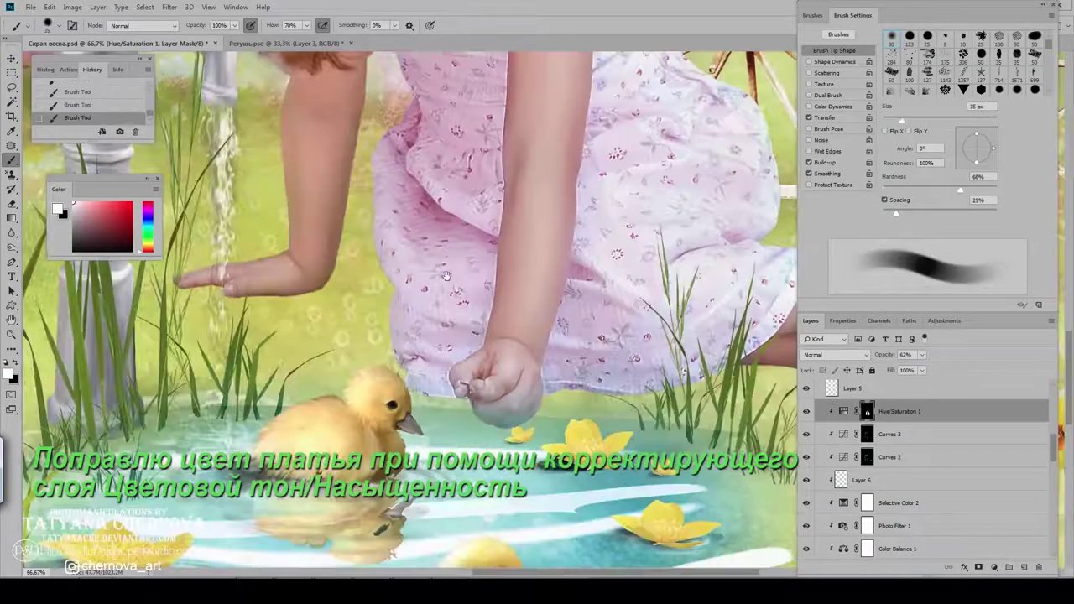
Step: Paint soft shadows under the girl with a sampled colour at 50 px and erase the excess
{"action": "key", "text": "bracketright"}
{"action": "key", "text": "bracketright"}
{"action": "key", "text": "bracketright"}
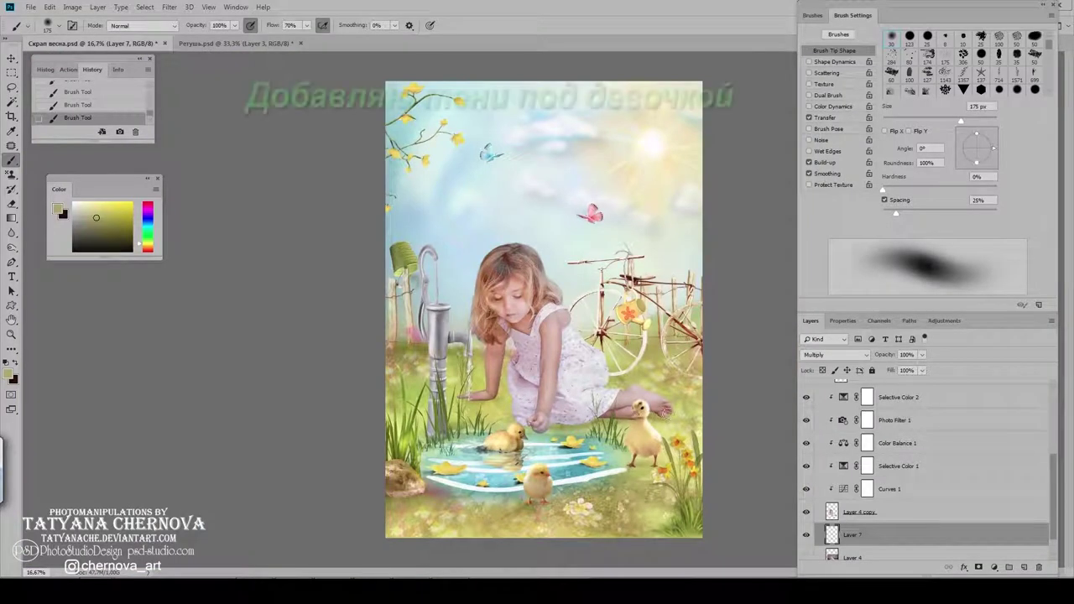
{"action": "left_click", "coordinate": [664, 409], "text": "alt"}
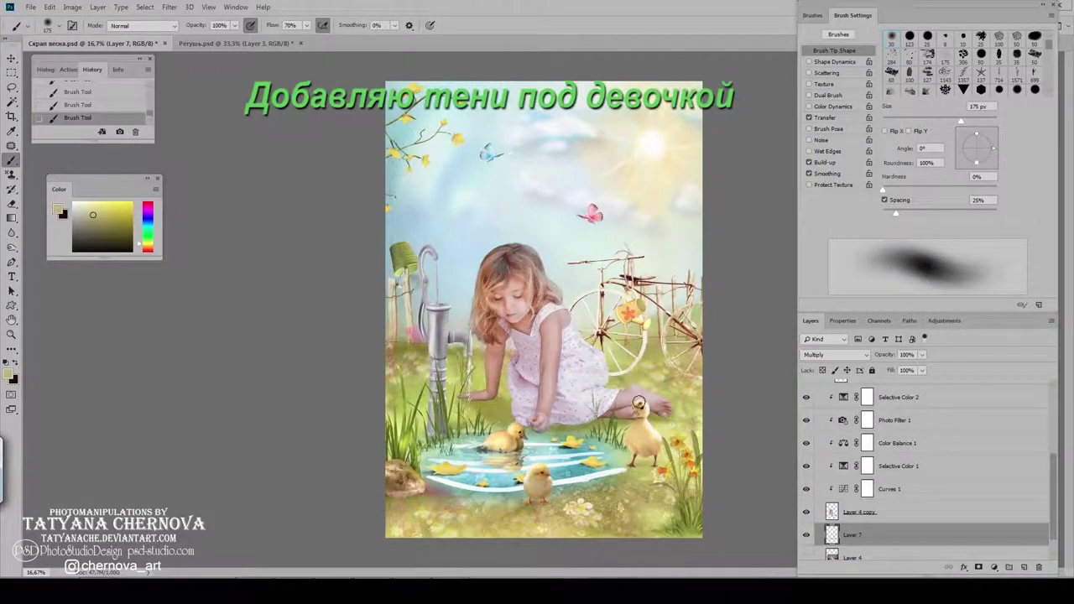
{"action": "key", "text": "e"}
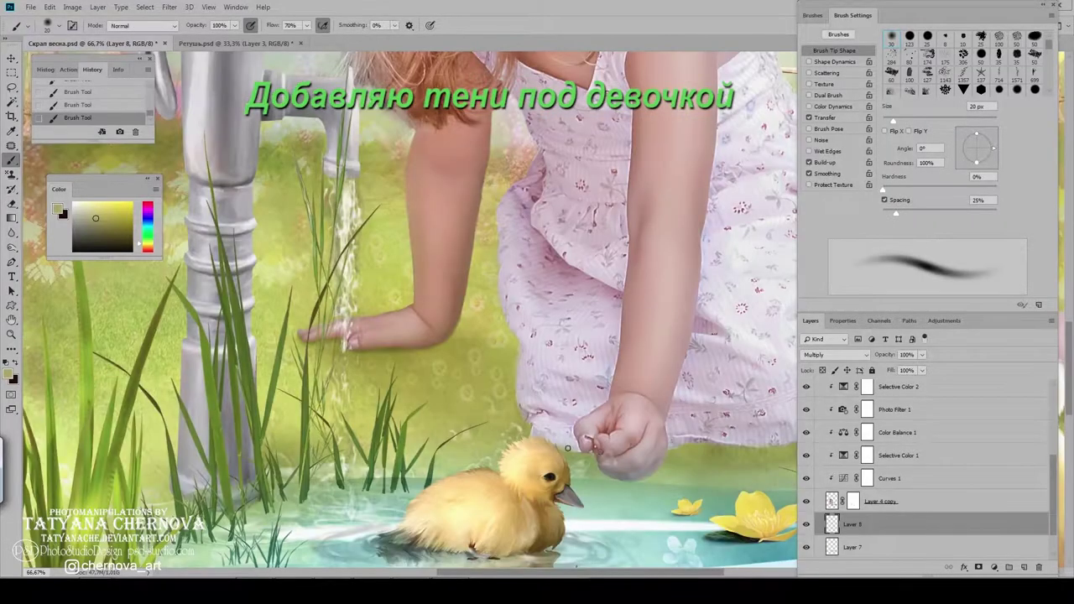
{"action": "left_click_drag", "start_coordinate": [652, 445], "coordinate": [521, 433]}
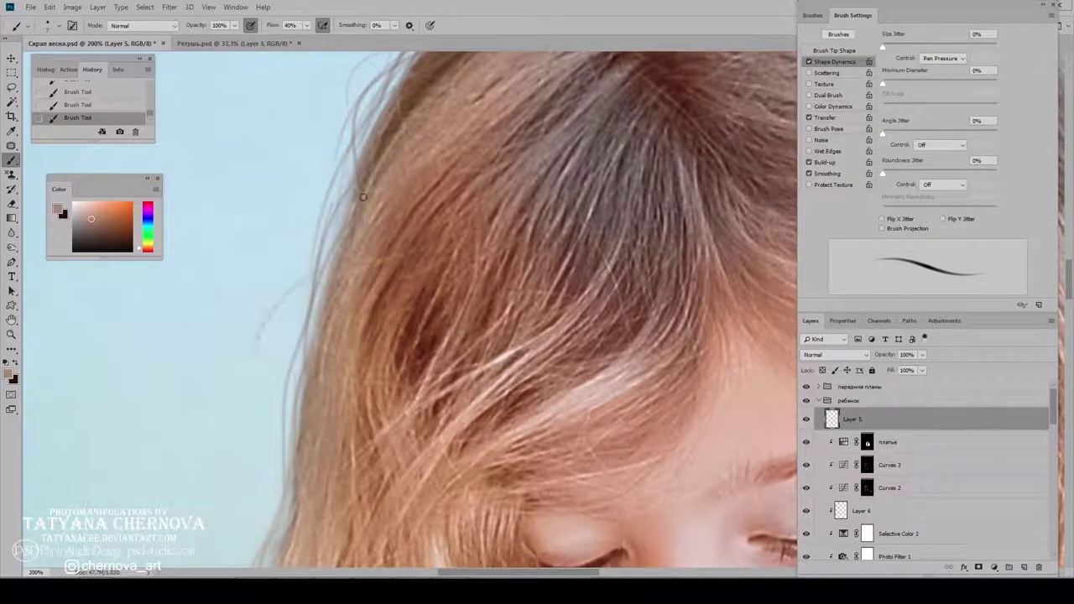
Step: Paint thin light and brown strands down the hair's left edge, then trim the crop's top edge
{"action": "left_click_drag", "start_coordinate": [302, 263], "coordinate": [265, 496]}
{"action": "left_click_drag", "start_coordinate": [422, 251], "coordinate": [380, 138]}
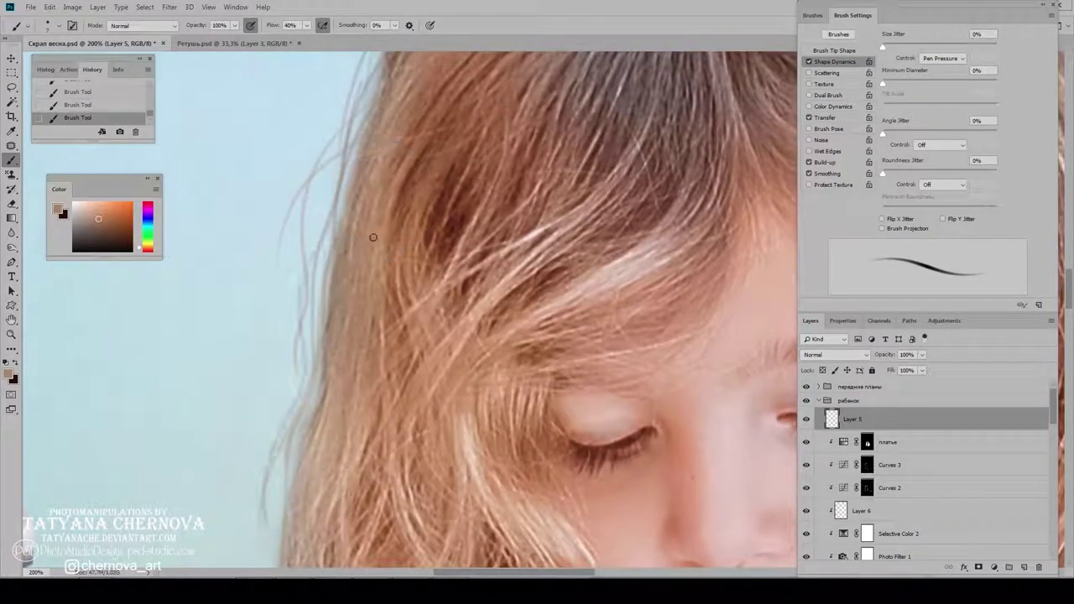
{"action": "left_click_drag", "start_coordinate": [320, 288], "coordinate": [257, 561]}
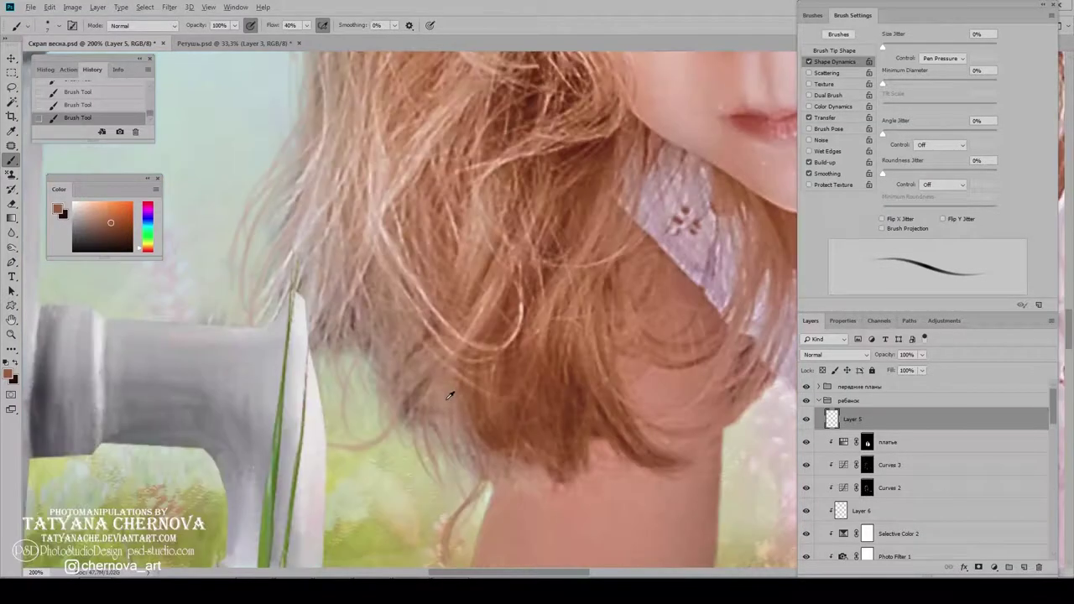
{"action": "left_click", "coordinate": [387, 204], "text": "alt"}
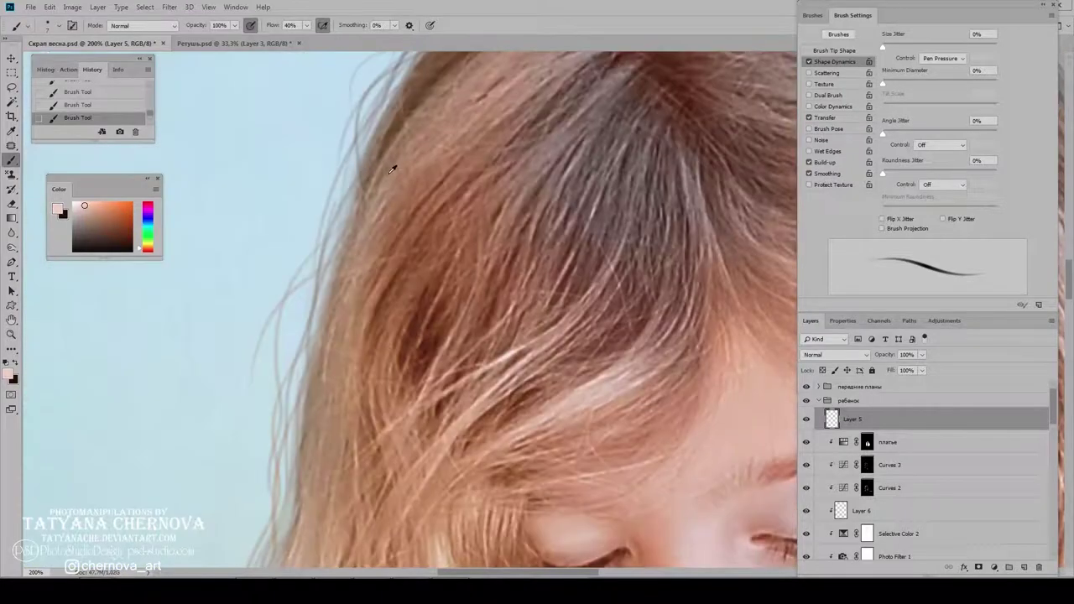
{"action": "left_click", "coordinate": [386, 166], "text": "alt"}
{"action": "left_click_drag", "start_coordinate": [353, 109], "coordinate": [272, 443]}
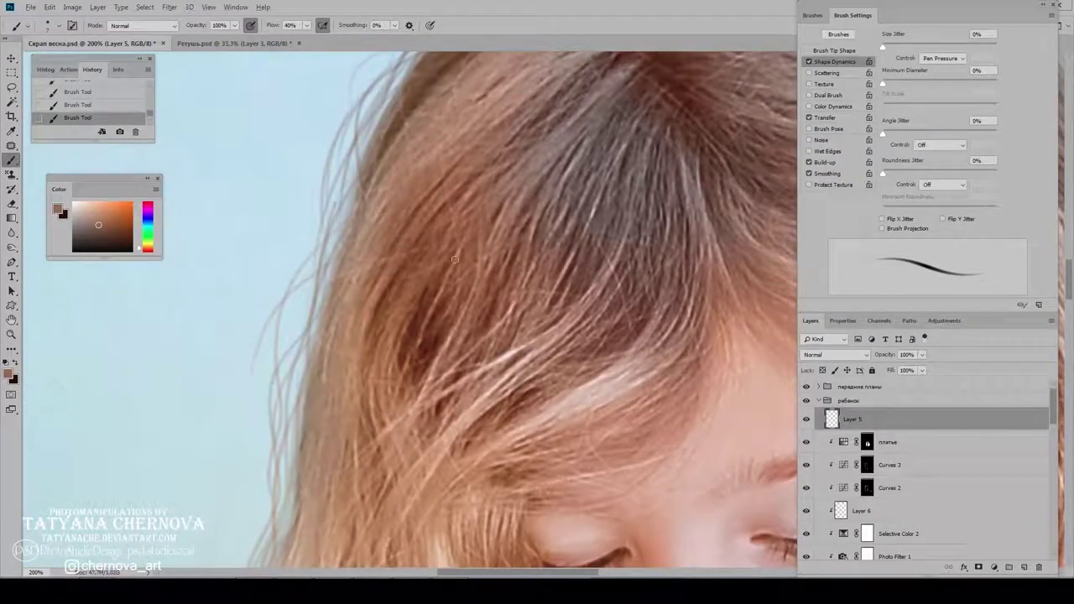
{"action": "left_click", "coordinate": [409, 164], "text": "alt"}
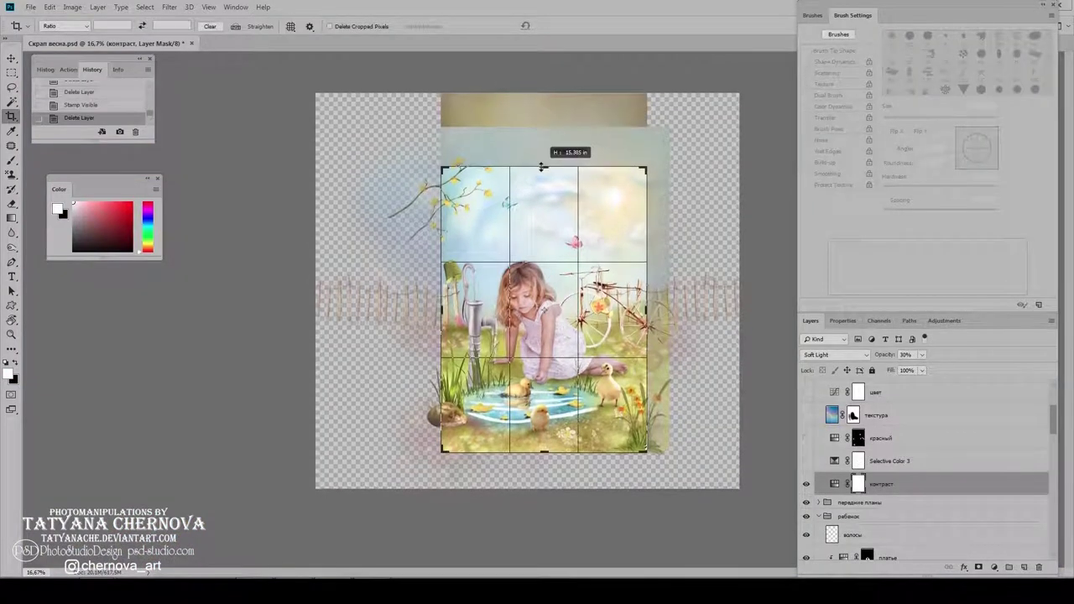
{"action": "left_click_drag", "start_coordinate": [543, 167], "coordinate": [543, 167]}
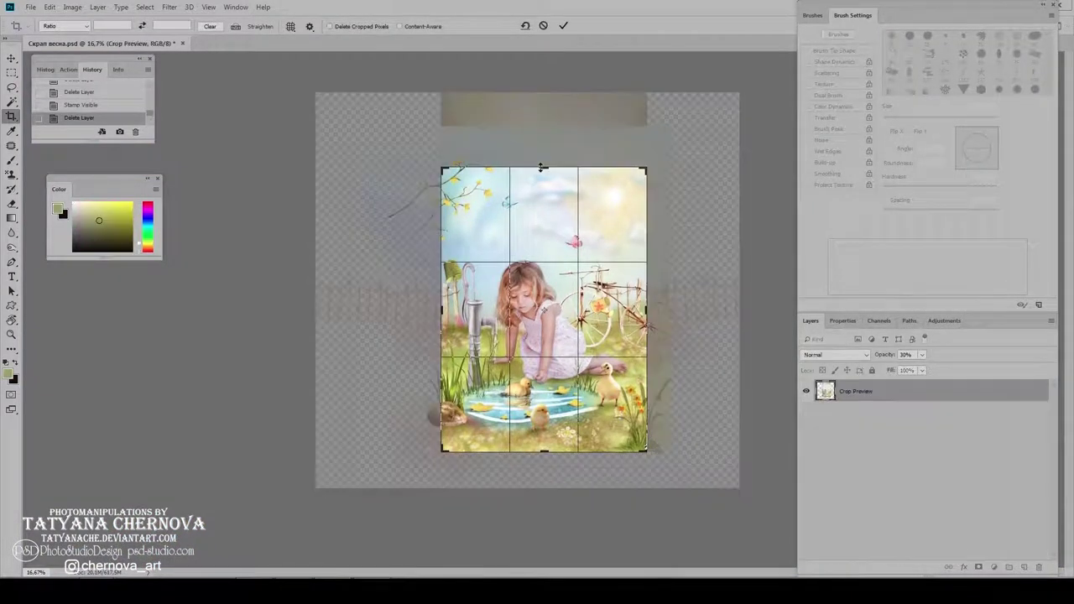
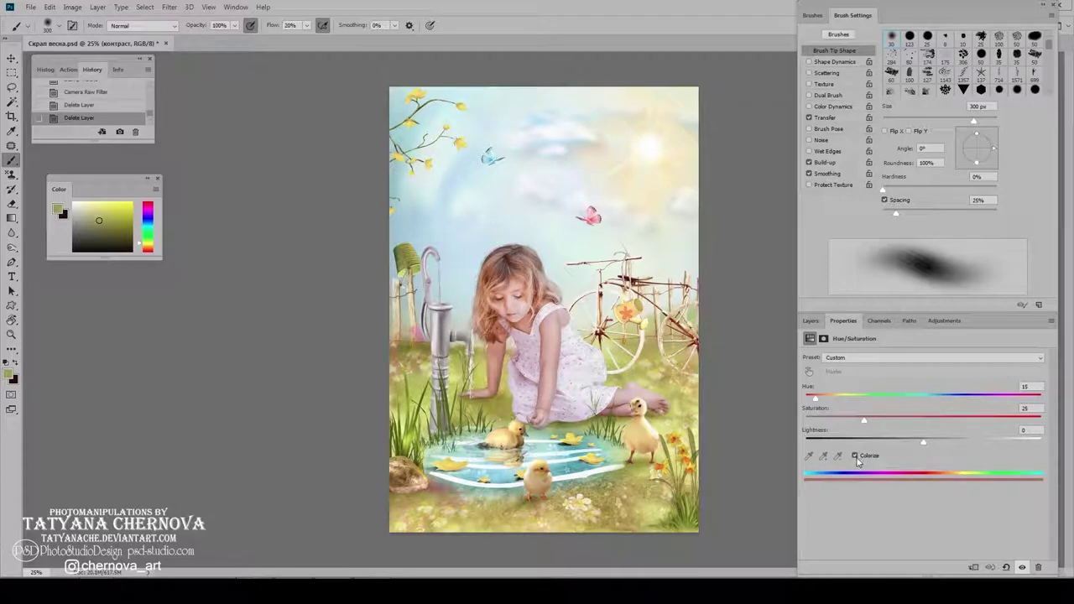
Step: Stamp all visible layers into a new Layer 7 above контраст and open Camera Raw Filter on it
{"action": "left_click", "coordinate": [803, 328]}
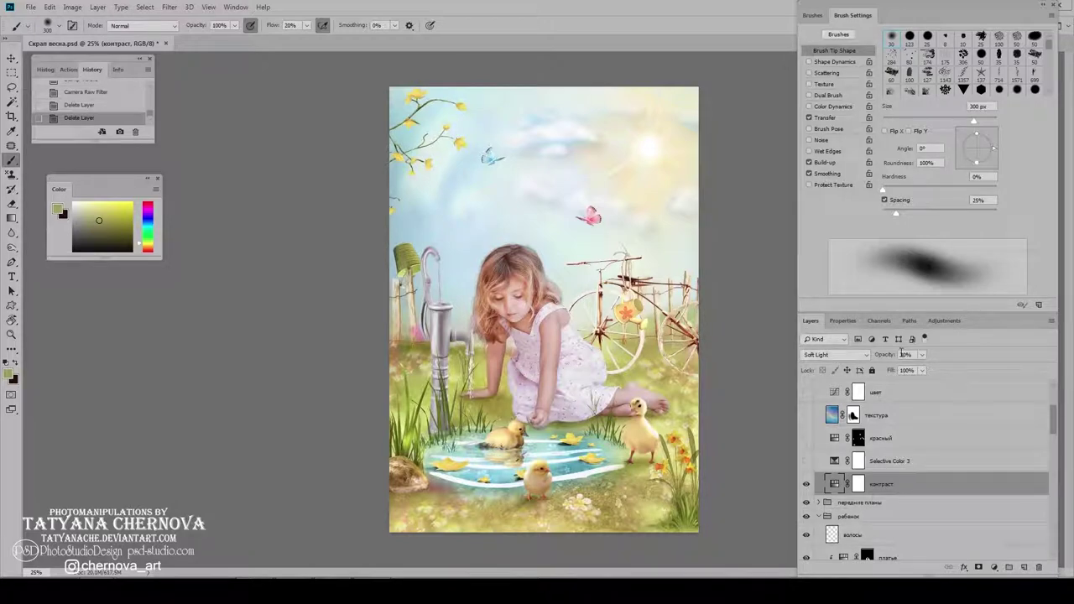
{"action": "key", "text": "ctrl+shift+alt+e"}
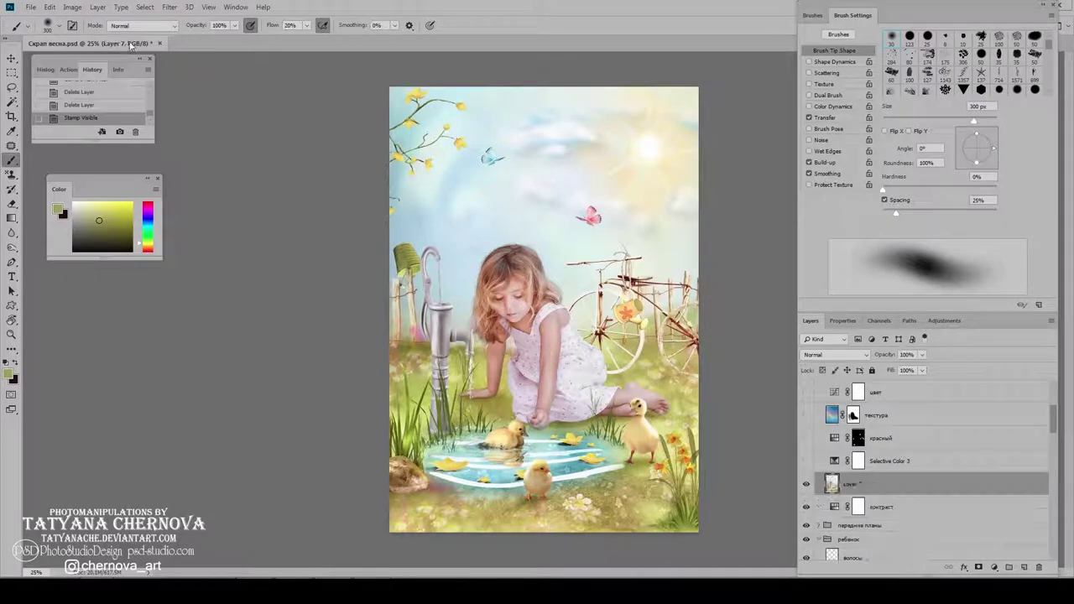
{"action": "left_click", "coordinate": [168, 7]}
{"action": "left_click", "coordinate": [220, 87]}
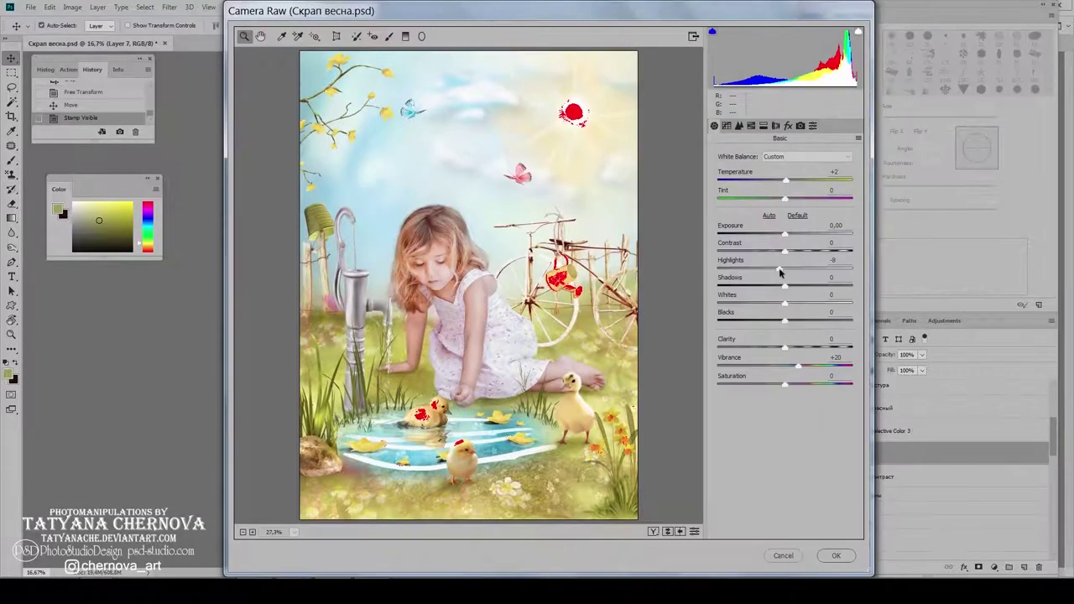
Step: Grade Layer 7 in Camera Raw with Highlights -15, HSL tweaks, split toning and -15 vignette
{"action": "left_click_drag", "start_coordinate": [781, 270], "coordinate": [776, 273]}
{"action": "left_click", "coordinate": [751, 125]}
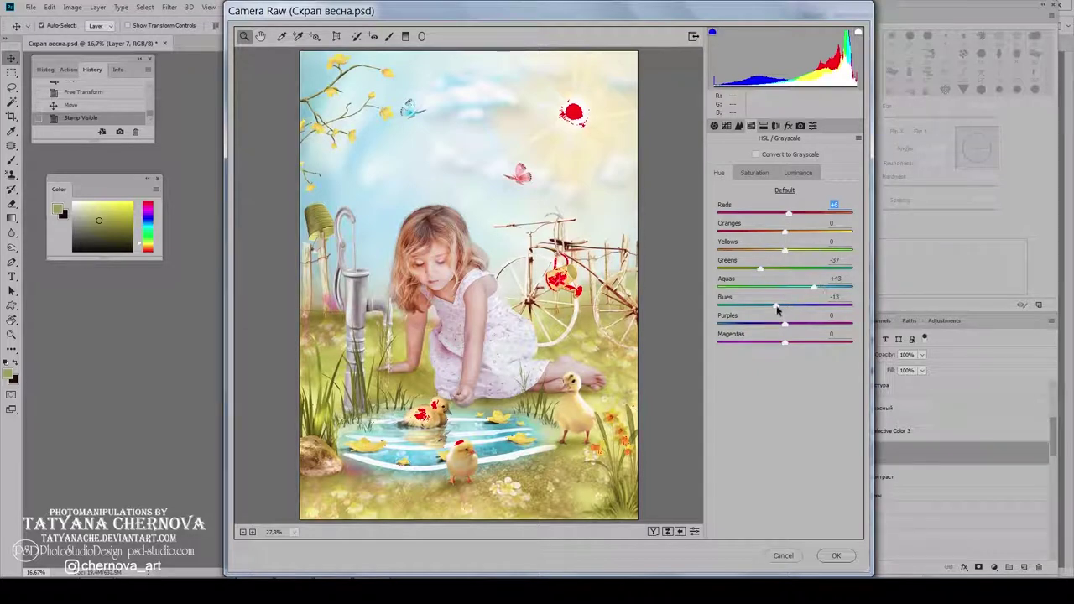
{"action": "left_click", "coordinate": [753, 173]}
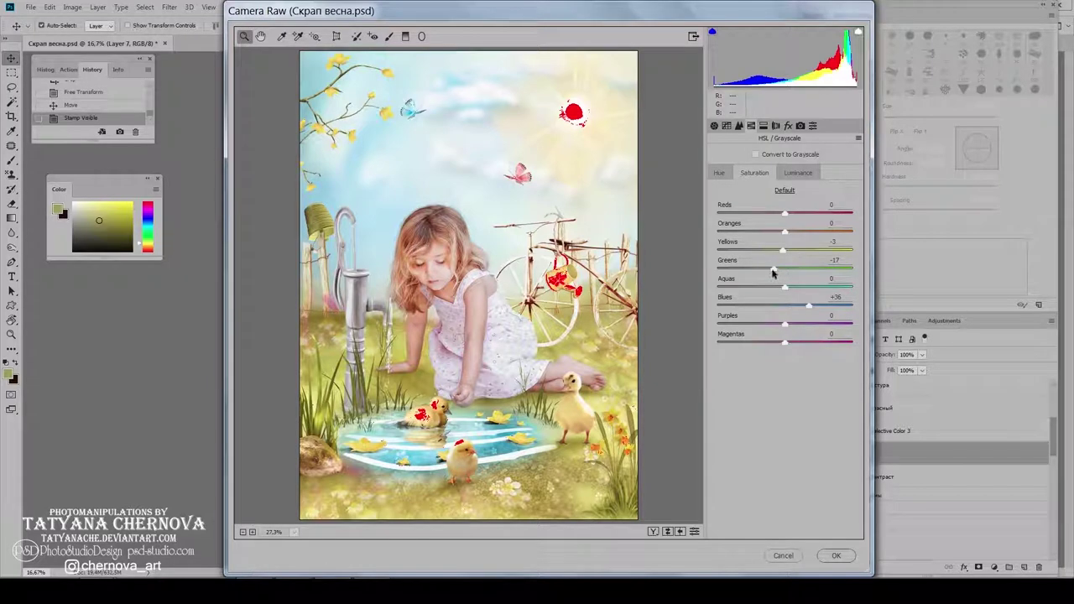
{"action": "left_click", "coordinate": [799, 173]}
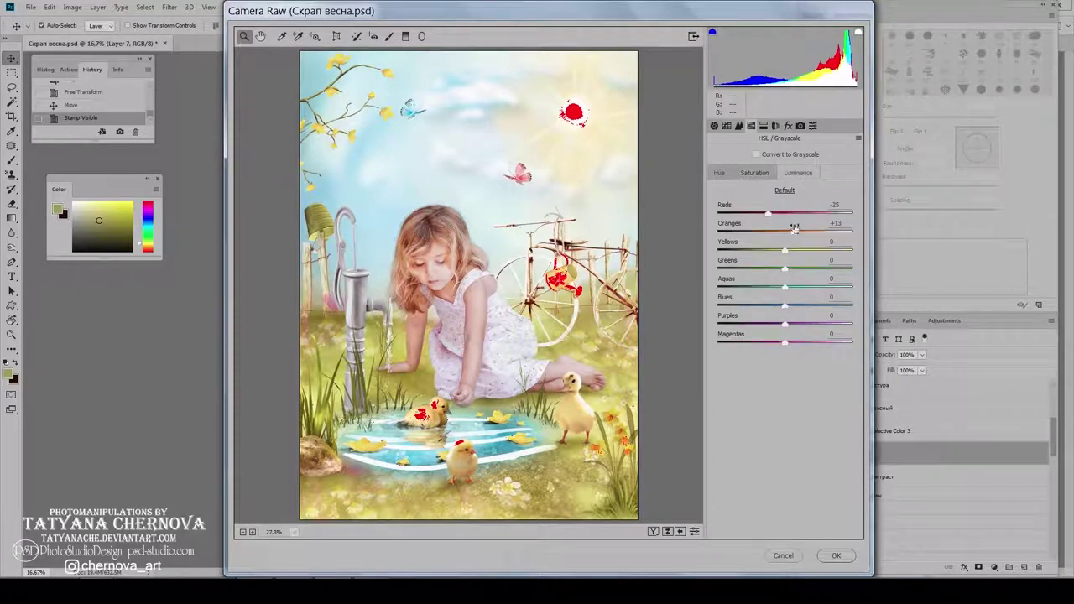
{"action": "left_click", "coordinate": [764, 125]}
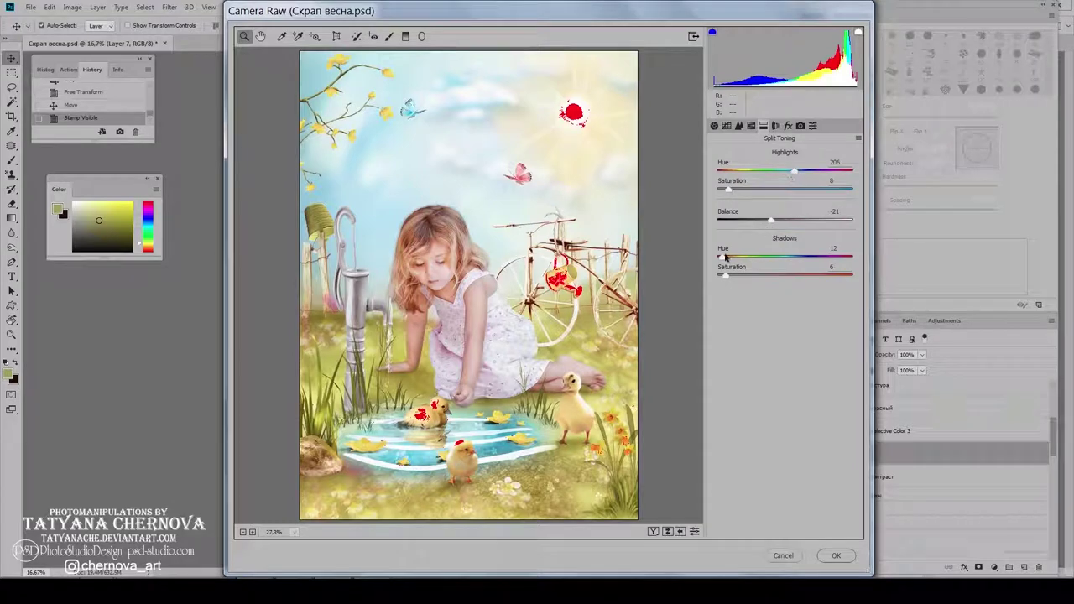
{"action": "left_click", "coordinate": [801, 126]}
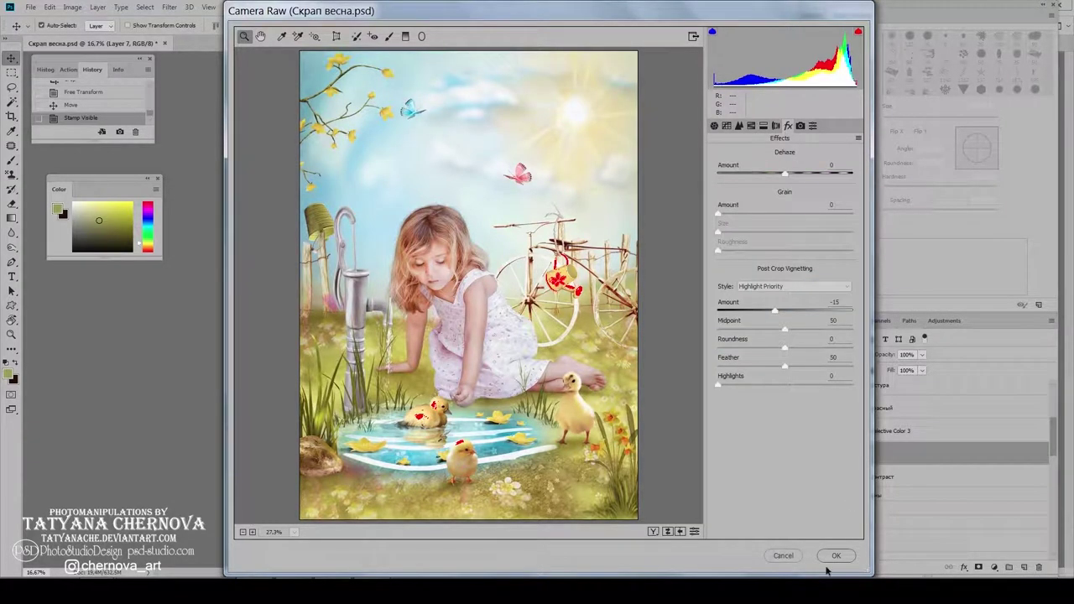
{"action": "left_click", "coordinate": [836, 556]}
{"action": "left_click", "coordinate": [862, 371]}
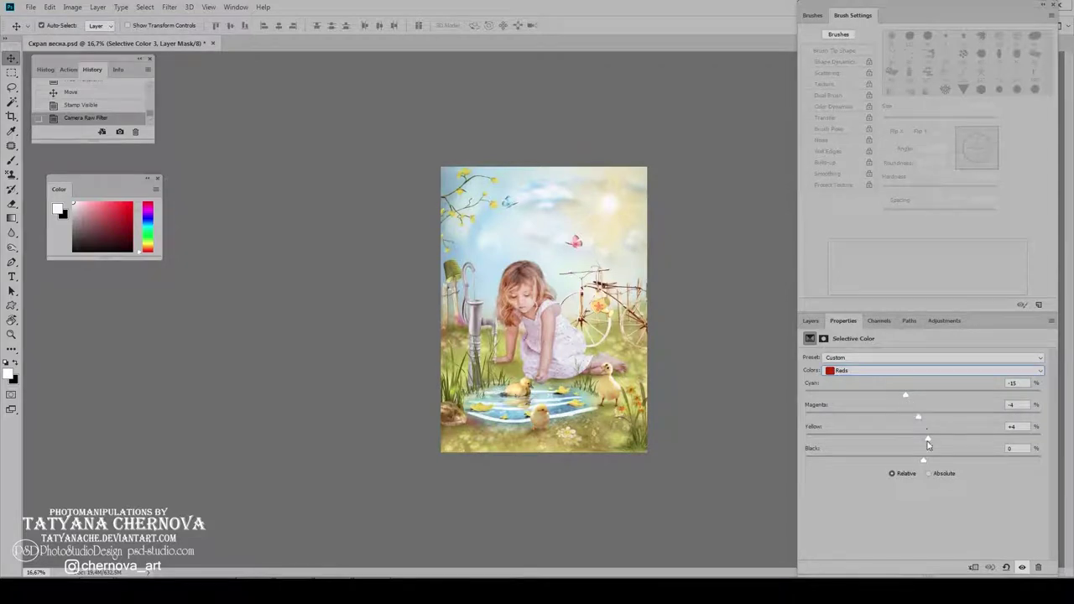
Step: Review Selective Color 3's Yellows, Cyans and Blues adjustments
{"action": "left_click", "coordinate": [923, 370]}
{"action": "left_click", "coordinate": [923, 388]}
{"action": "left_click", "coordinate": [882, 375]}
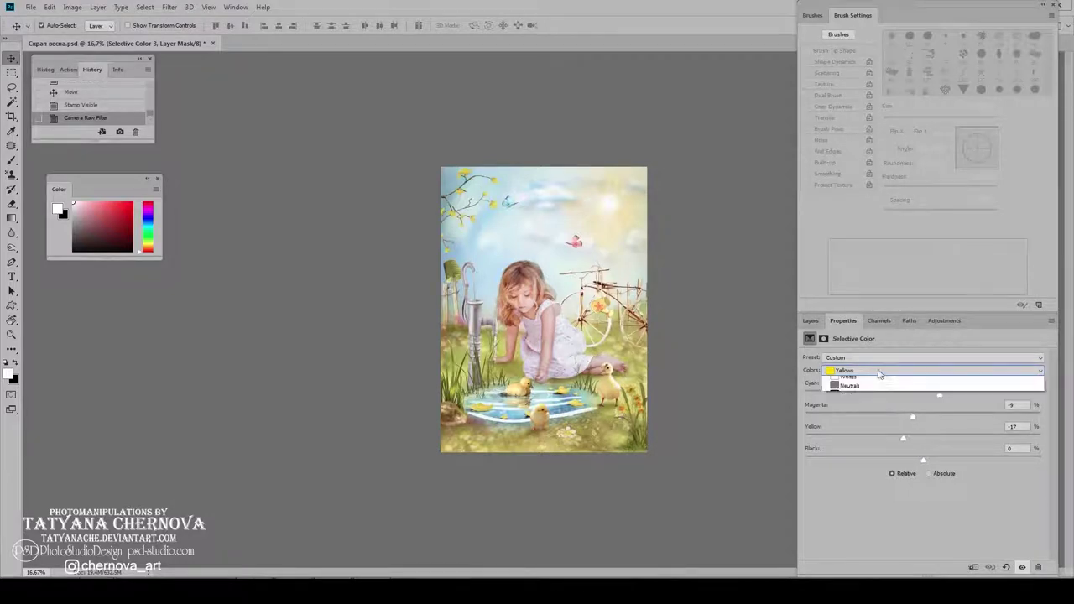
{"action": "left_click", "coordinate": [881, 396]}
{"action": "left_click", "coordinate": [881, 371]}
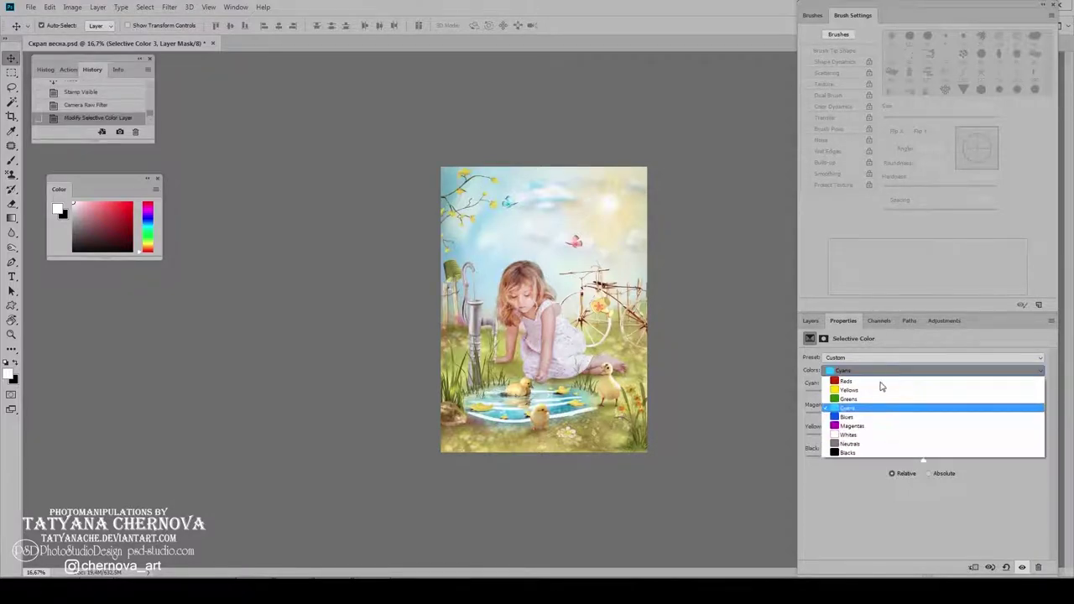
{"action": "left_click", "coordinate": [877, 416]}
Step: Switch on the красный hue layer and check its Reds hue/saturation settings
{"action": "left_click", "coordinate": [811, 322]}
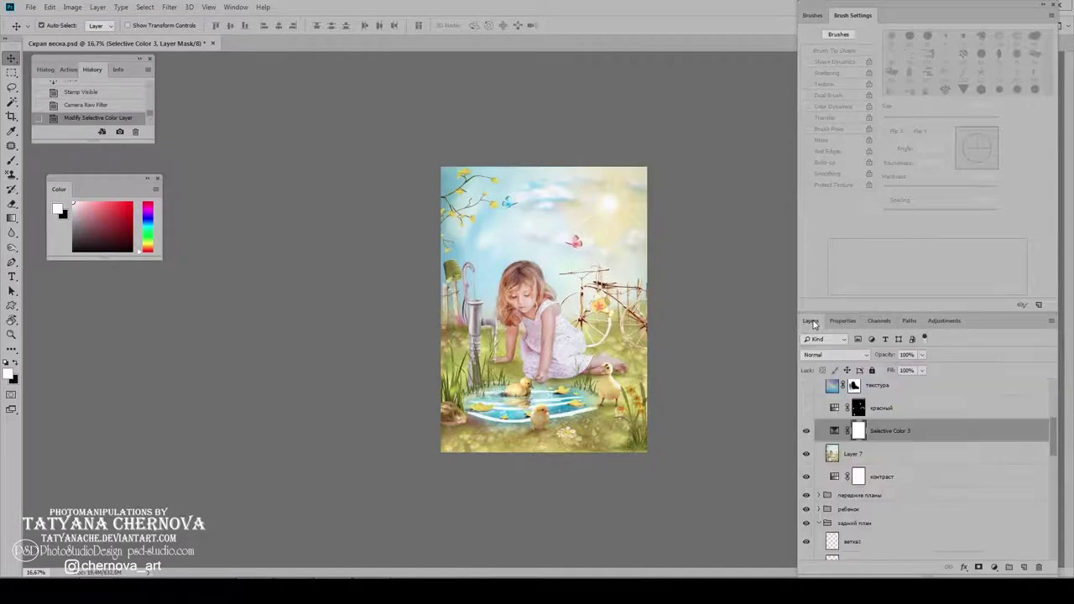
{"action": "left_click", "coordinate": [812, 408]}
{"action": "left_click", "coordinate": [835, 488]}
{"action": "left_click", "coordinate": [877, 372]}
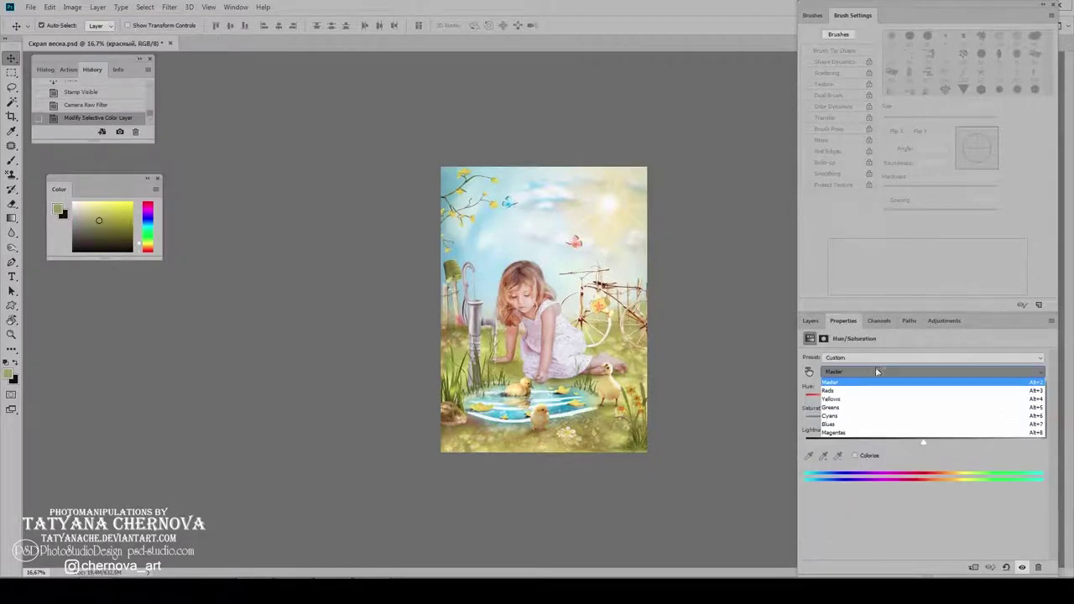
{"action": "left_click", "coordinate": [866, 389]}
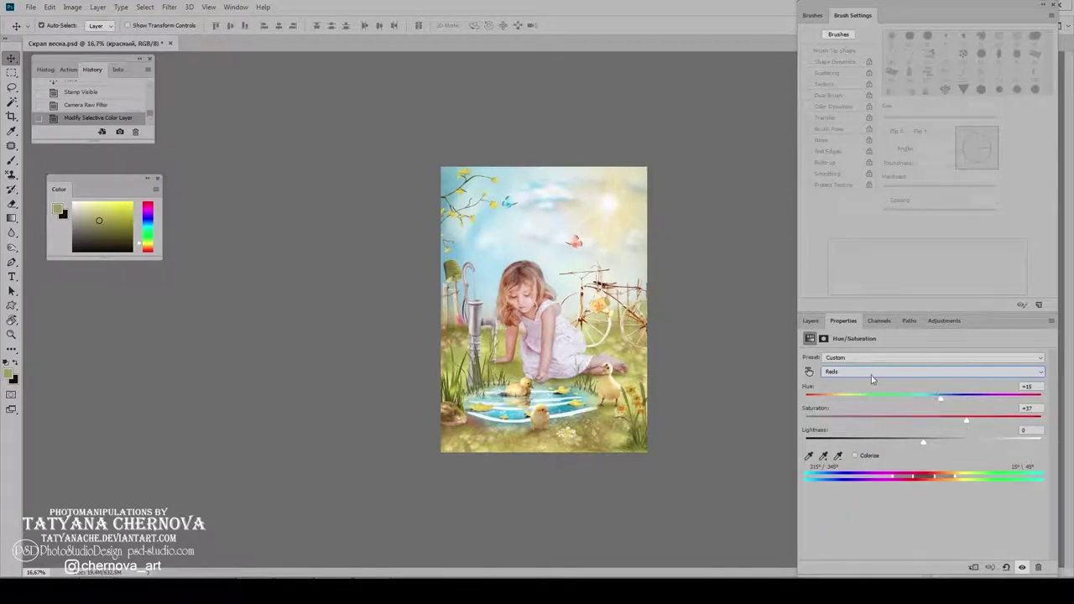
Step: Inspect the красный mask, then turn on the текстура sky layer in Soft Light at 50%
{"action": "left_click", "coordinate": [811, 321]}
{"action": "left_click", "coordinate": [858, 487], "text": "alt"}
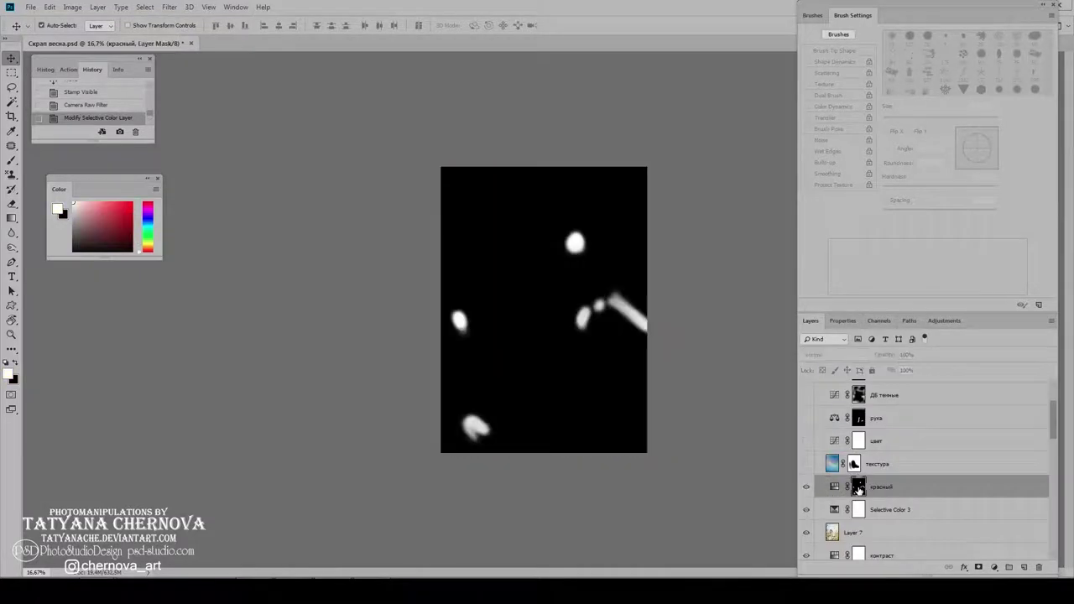
{"action": "left_click", "coordinate": [858, 490], "text": "alt"}
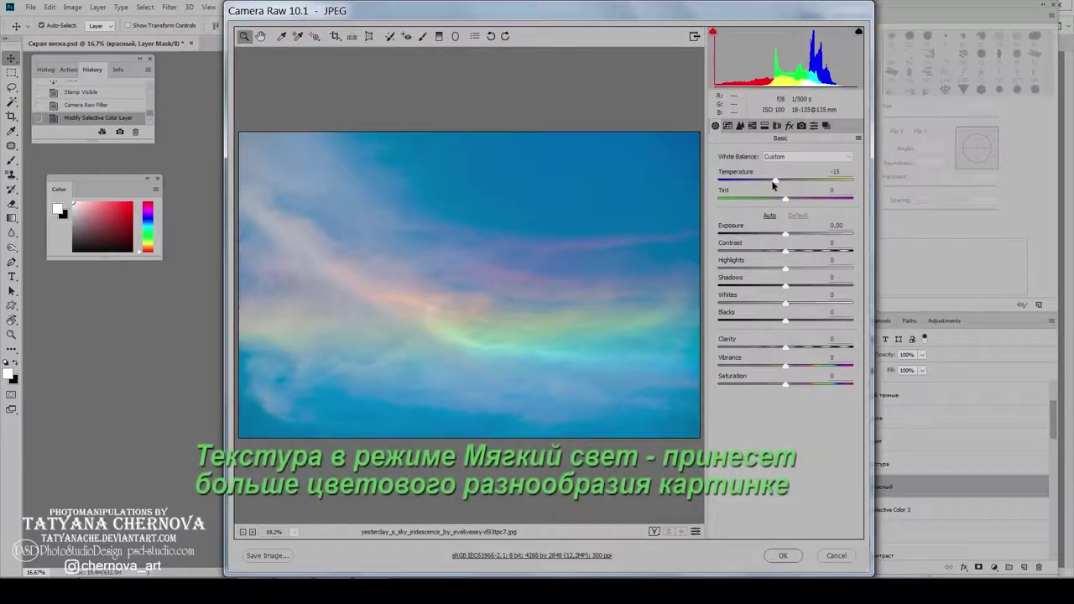
{"action": "key", "text": "Return"}
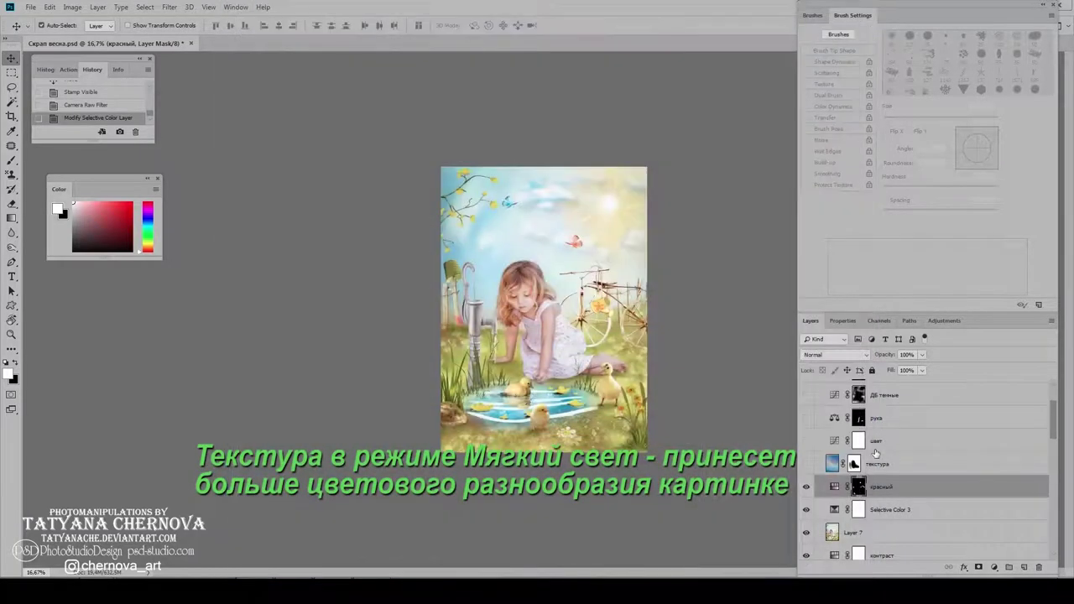
{"action": "left_click", "coordinate": [839, 463]}
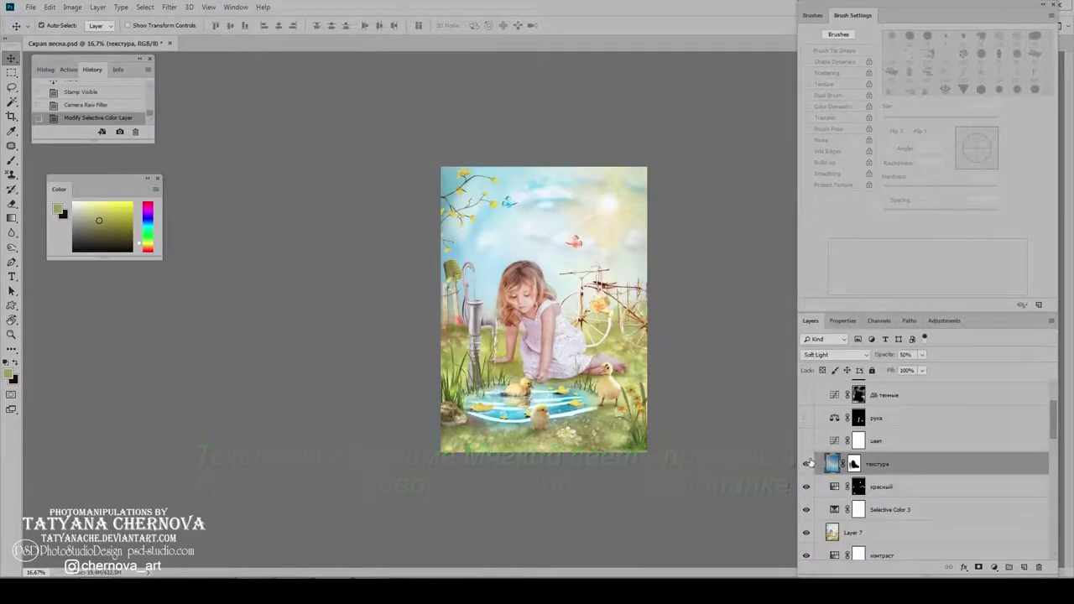
{"action": "left_click", "coordinate": [836, 441]}
Step: Lower the top point of цвет's Red curve to 252 and check the Blue curve
{"action": "double_click", "coordinate": [837, 442]}
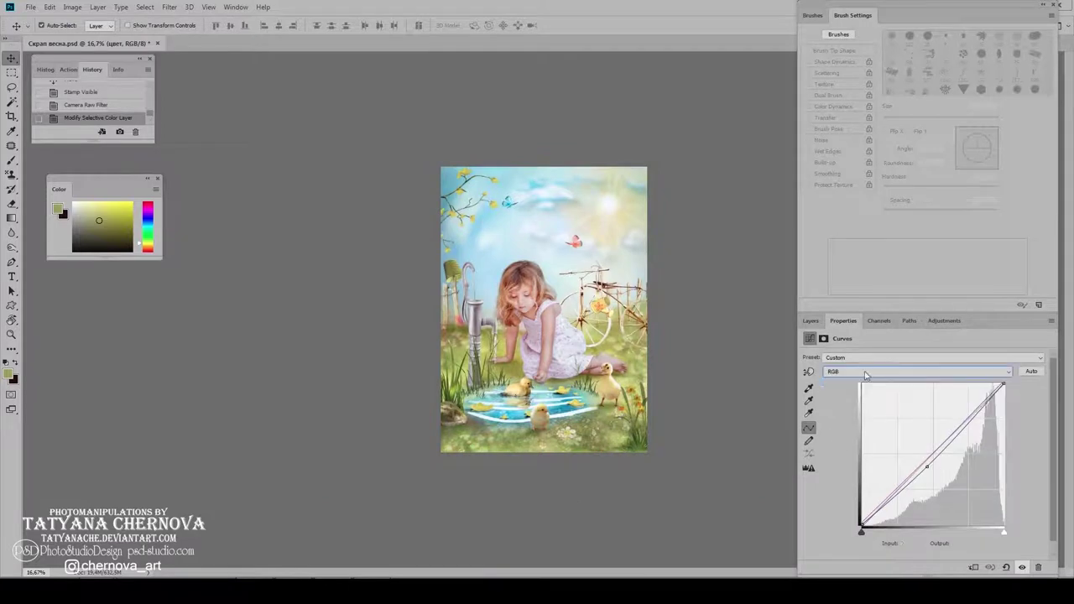
{"action": "key", "text": "alt+3"}
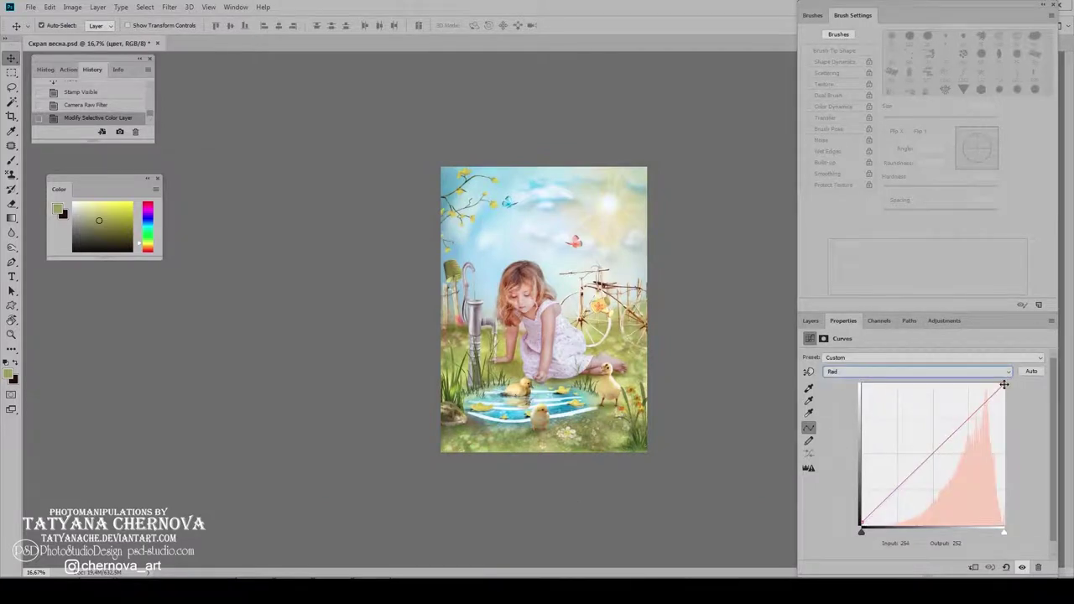
{"action": "left_click_drag", "start_coordinate": [1003, 385], "coordinate": [1004, 384]}
{"action": "left_click", "coordinate": [873, 372]}
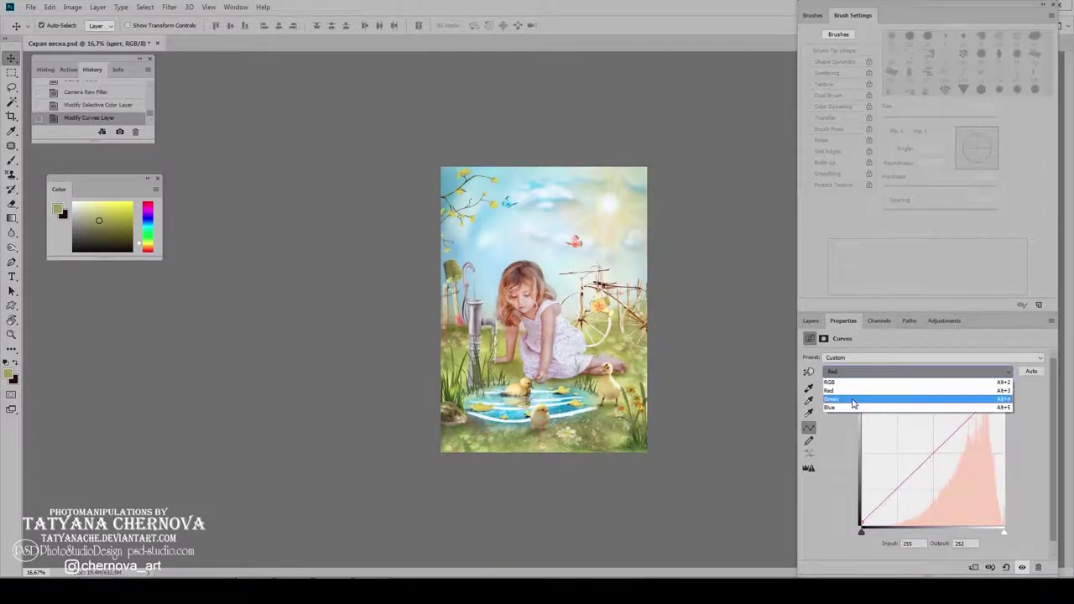
{"action": "left_click", "coordinate": [854, 408]}
Step: Turn on цвет and рука, and adjust рука's Midtones, Shadows and Highlights colour balance
{"action": "left_click", "coordinate": [810, 320]}
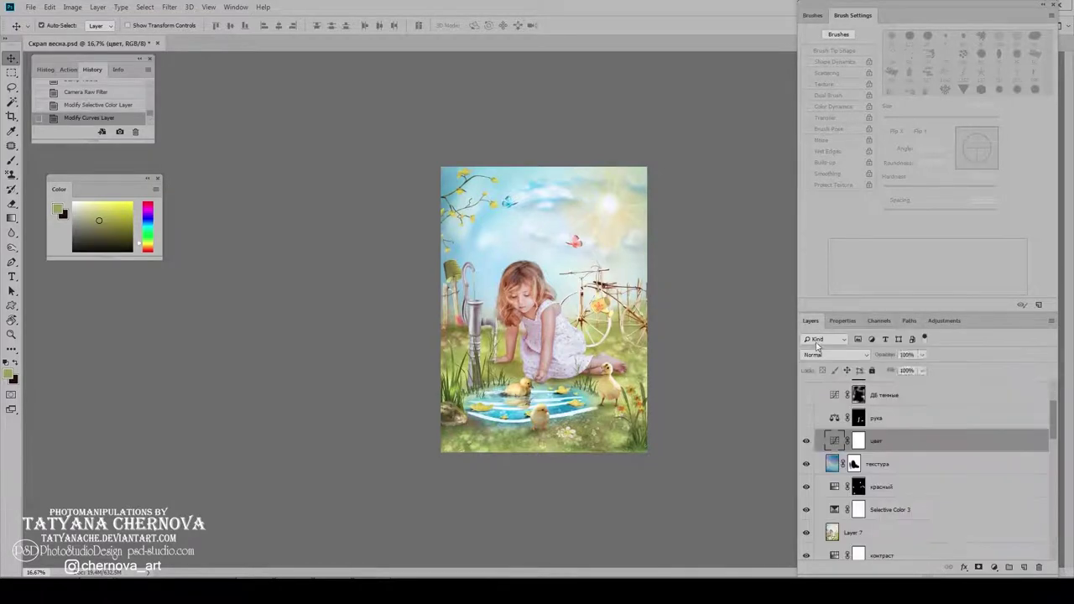
{"action": "left_click", "coordinate": [807, 442]}
{"action": "left_click", "coordinate": [806, 418]}
{"action": "left_click", "coordinate": [839, 420]}
{"action": "double_click", "coordinate": [838, 425]}
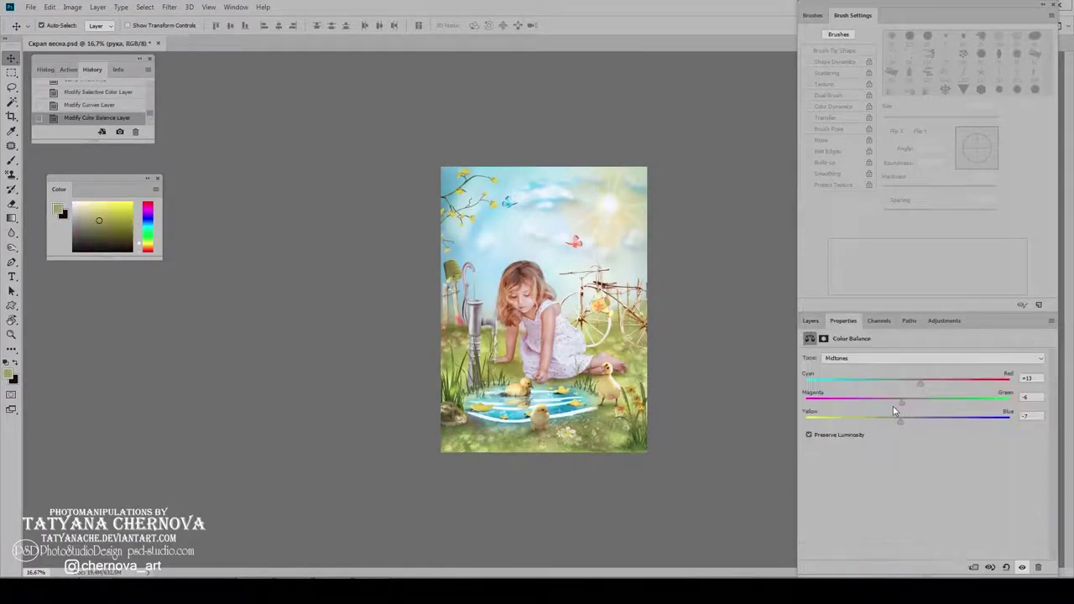
{"action": "left_click", "coordinate": [865, 359]}
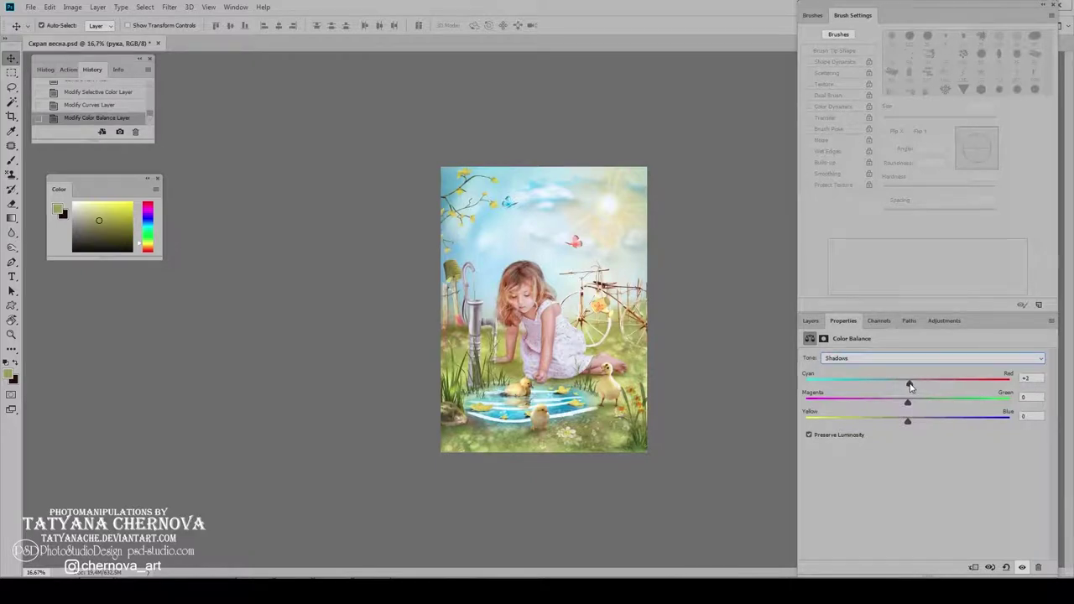
{"action": "left_click", "coordinate": [862, 359]}
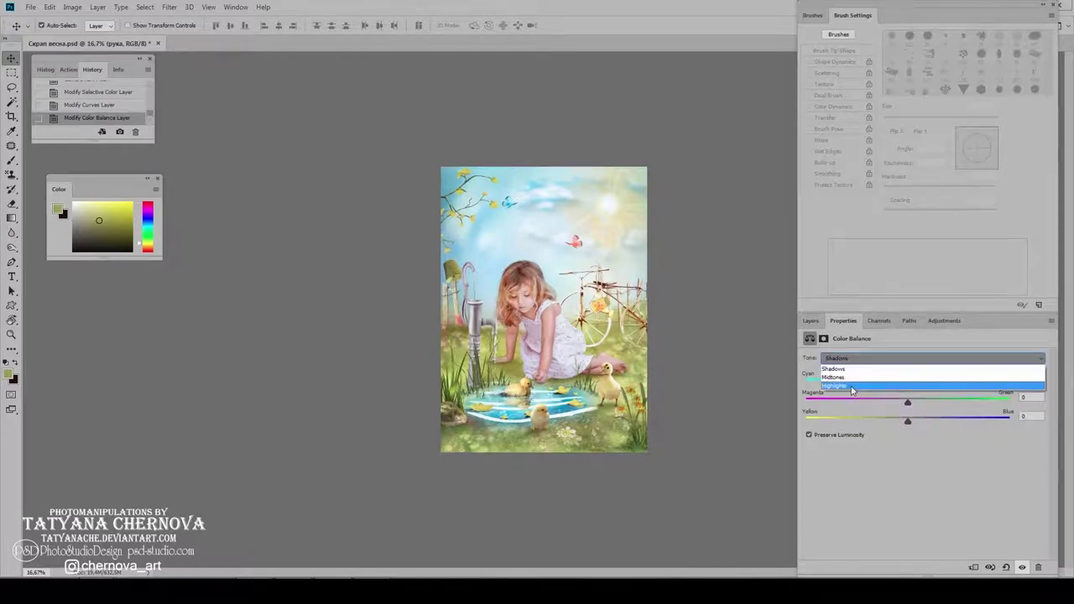
{"action": "left_click", "coordinate": [864, 387]}
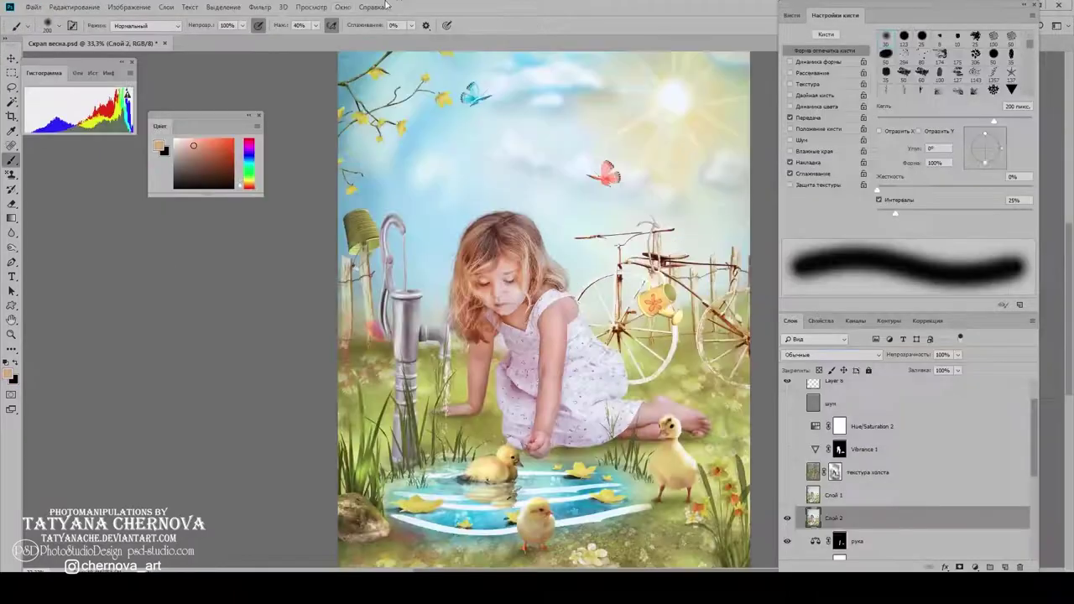
Step: Apply Oil Paint to Слой 2 with Cleanliness 3, Scale 10, Bristle Detail 10, checking face and hair
{"action": "left_click", "coordinate": [260, 8]}
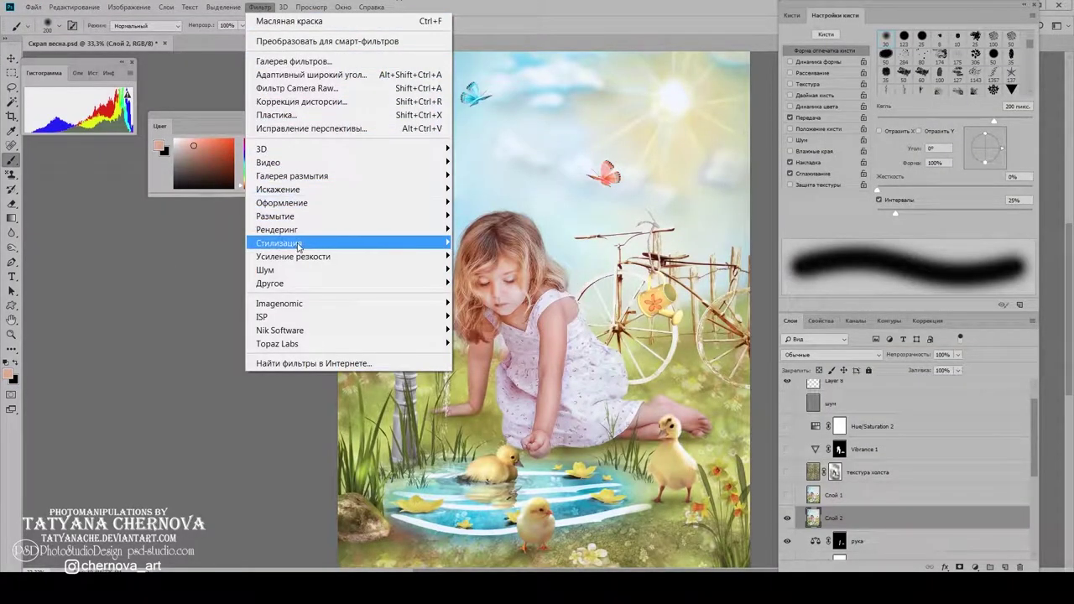
{"action": "mouse_move", "coordinate": [279, 242]}
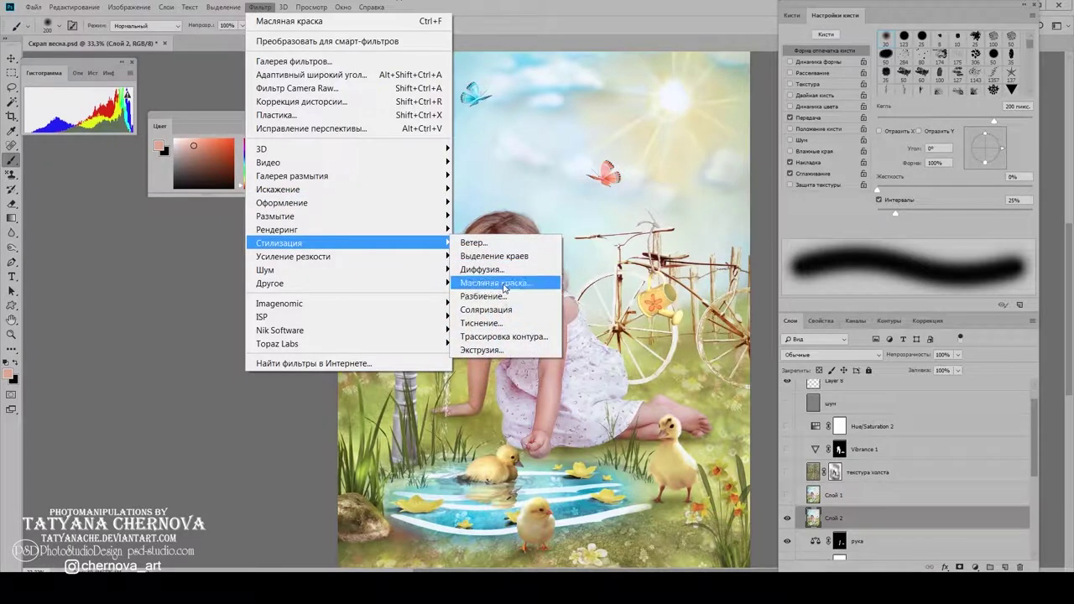
{"action": "left_click", "coordinate": [507, 286]}
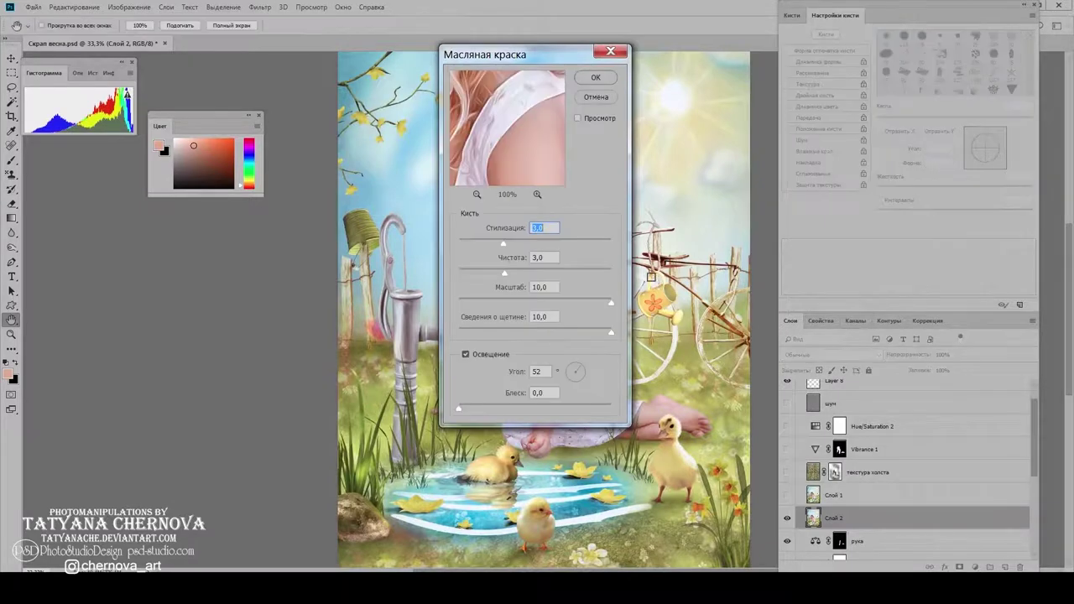
{"action": "left_click_drag", "start_coordinate": [505, 109], "coordinate": [526, 167]}
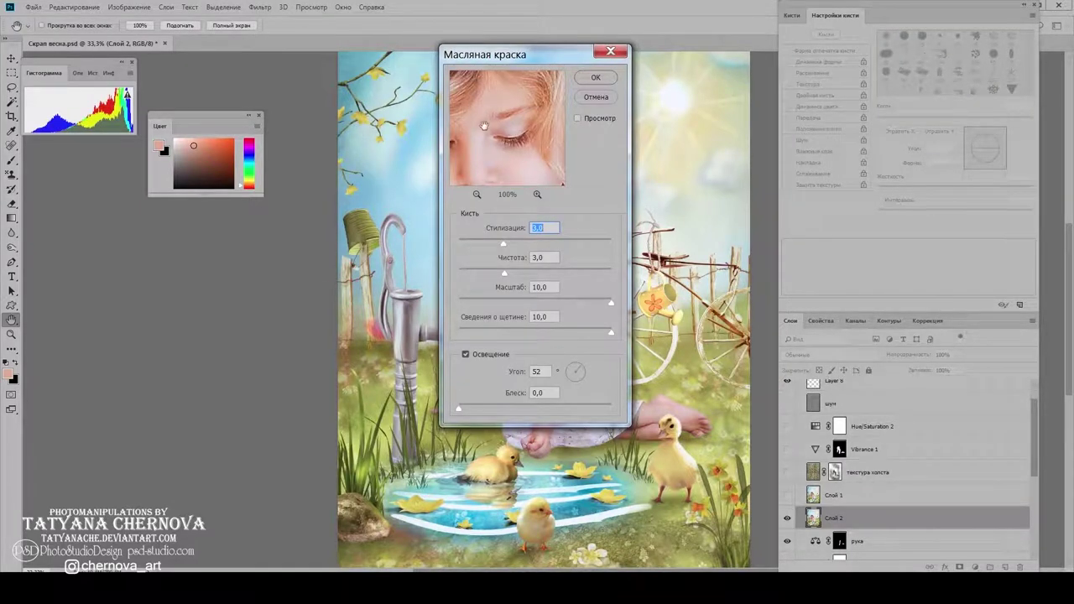
{"action": "mouse_move", "coordinate": [492, 120]}
{"action": "left_mouse_down"}
{"action": "mouse_move", "coordinate": [521, 148]}
{"action": "mouse_move", "coordinate": [517, 114]}
{"action": "left_mouse_up"}
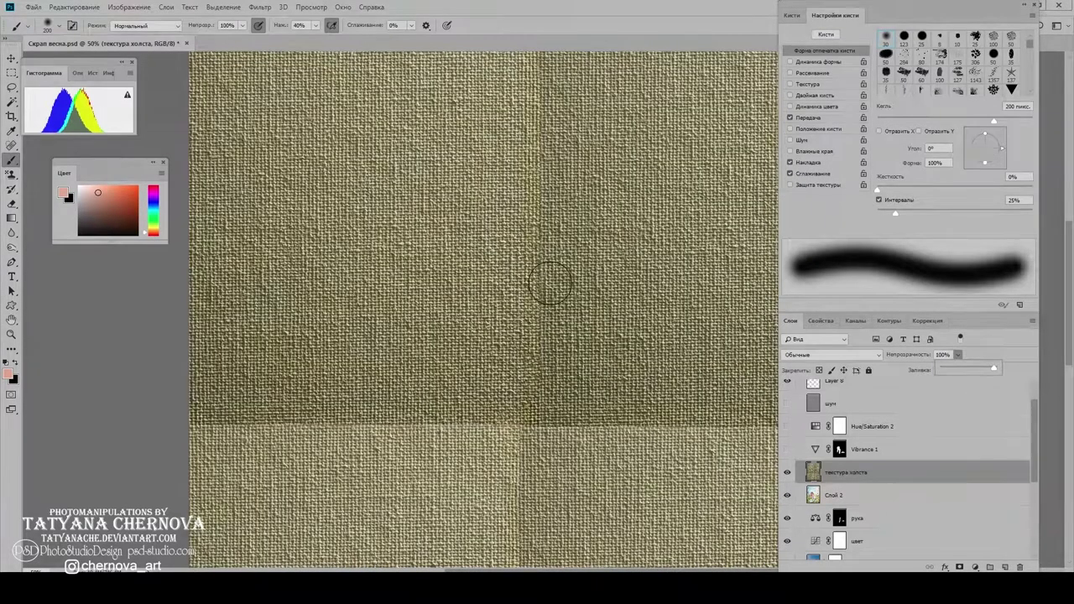
Step: Set the текстура холста layer to 30% opacity in Soft Light blend mode
{"action": "scroll", "coordinate": [550, 286], "scroll_direction": "down", "scroll_amount": 1}
{"action": "double_click", "coordinate": [945, 354]}
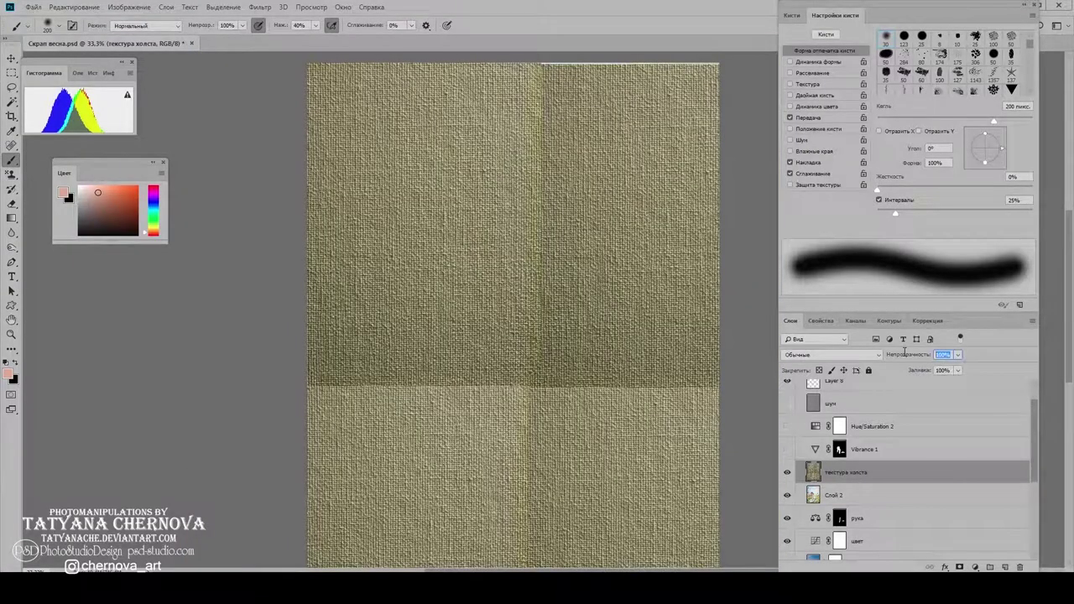
{"action": "type", "text": "30"}
{"action": "key", "text": "Return"}
{"action": "left_click", "coordinate": [813, 355]}
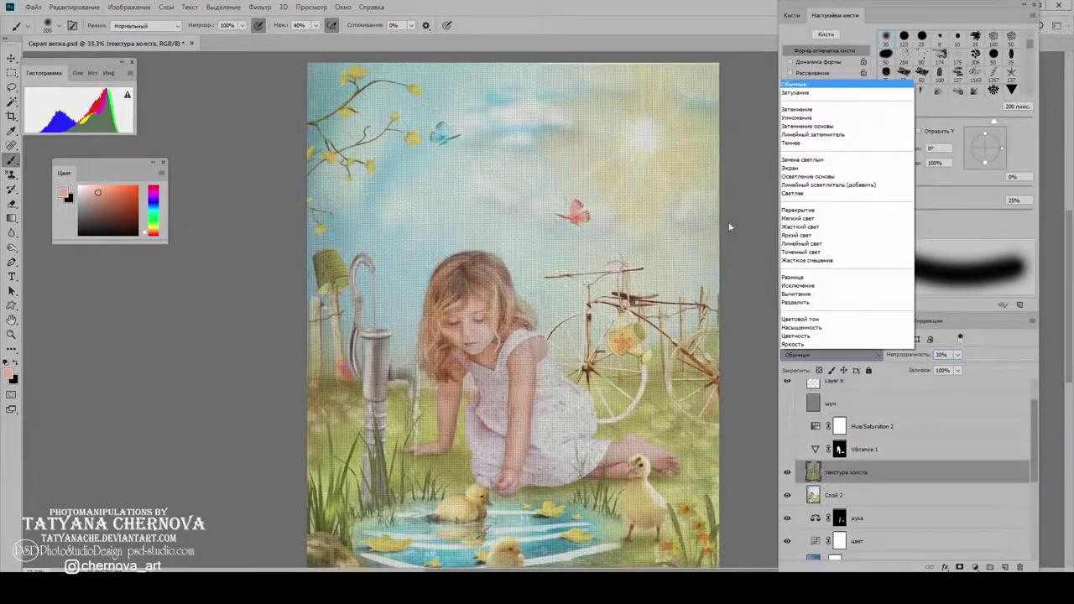
{"action": "left_click", "coordinate": [806, 218]}
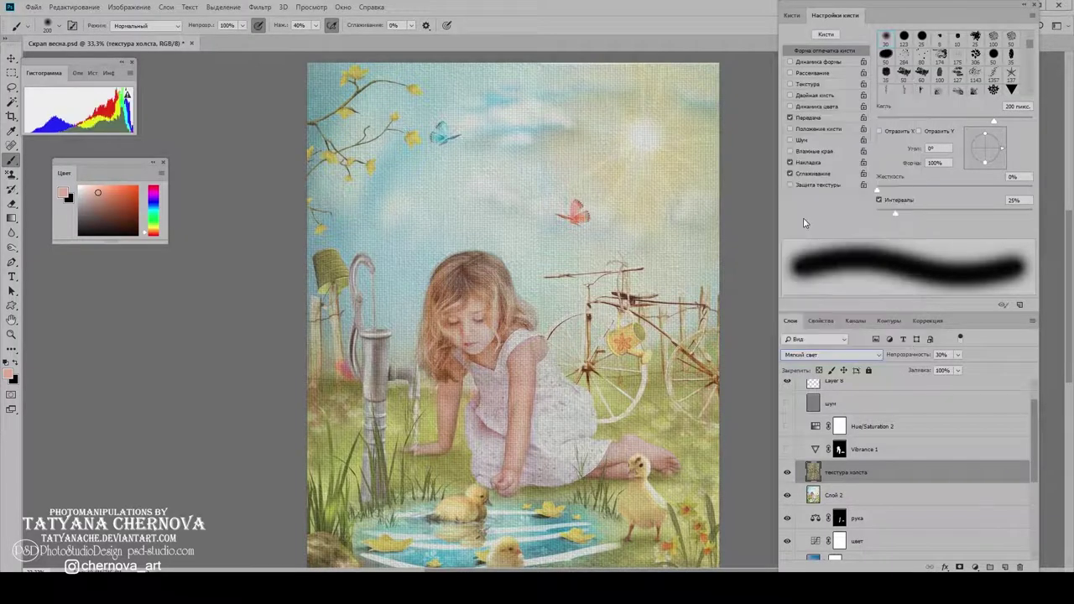
Step: Add a white layer mask, reset default colours, and enlarge the brush to 300 px
{"action": "left_click", "coordinate": [960, 568]}
{"action": "key", "text": "d"}
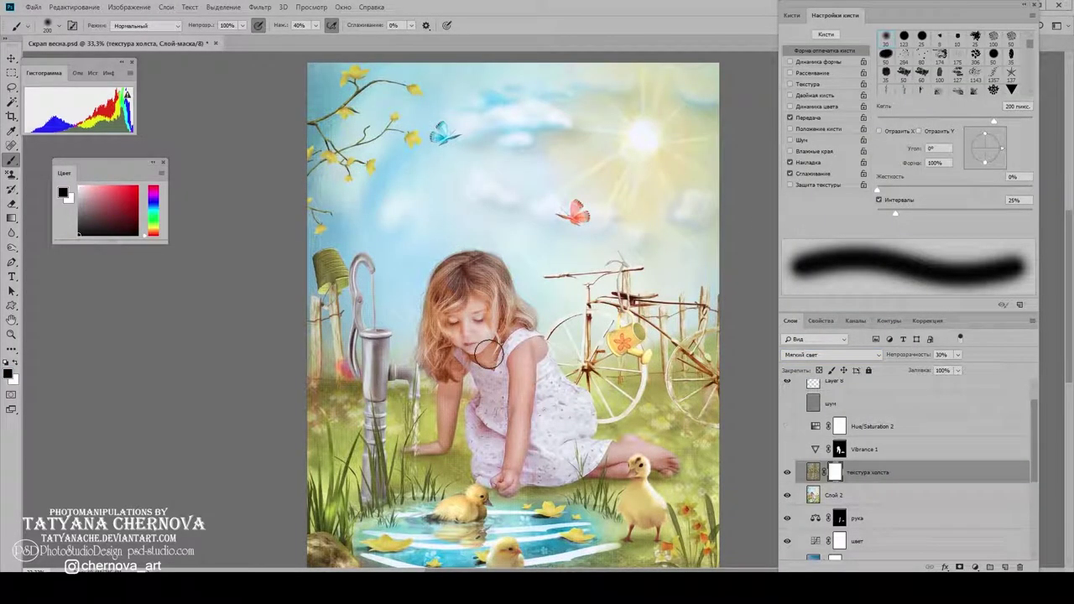
{"action": "key", "text": "bracketright"}
{"action": "key", "text": "bracketright"}
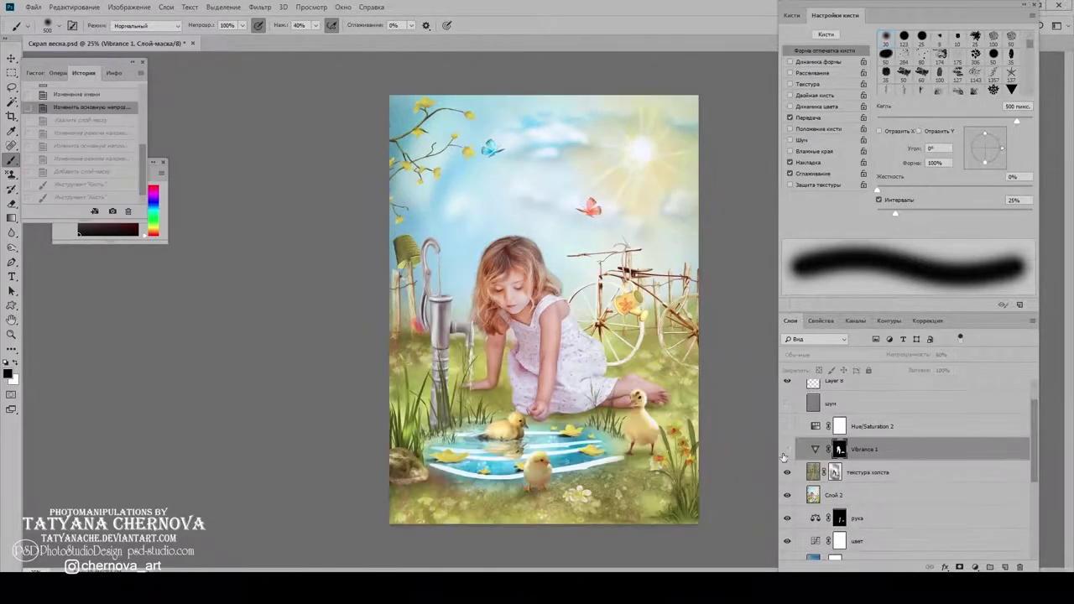
Step: Set Vibrance 1 to 30 and inspect its mask
{"action": "double_click", "coordinate": [815, 449]}
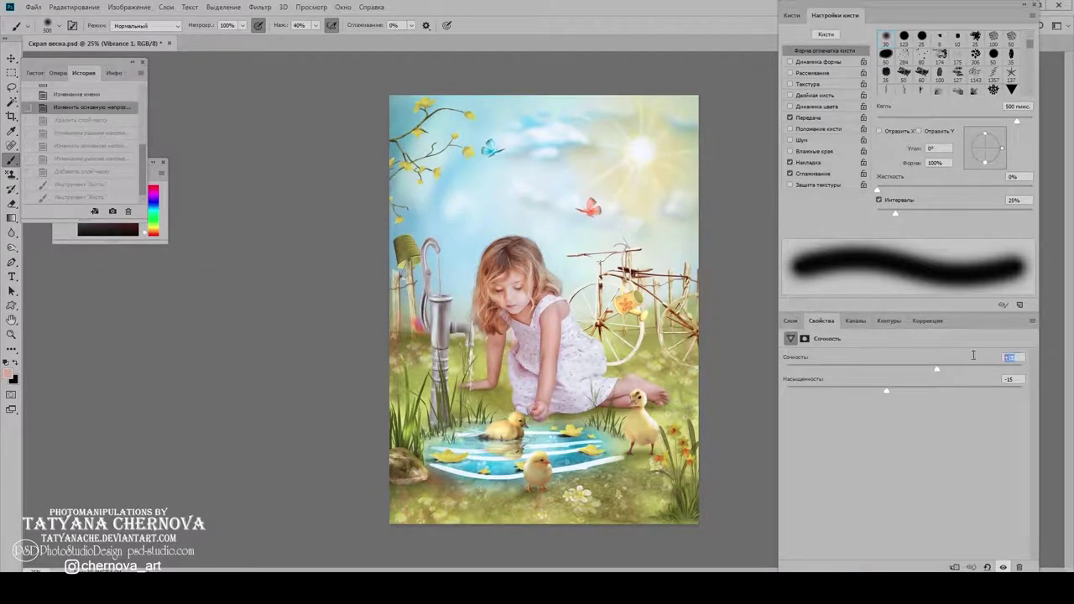
{"action": "type", "text": "30"}
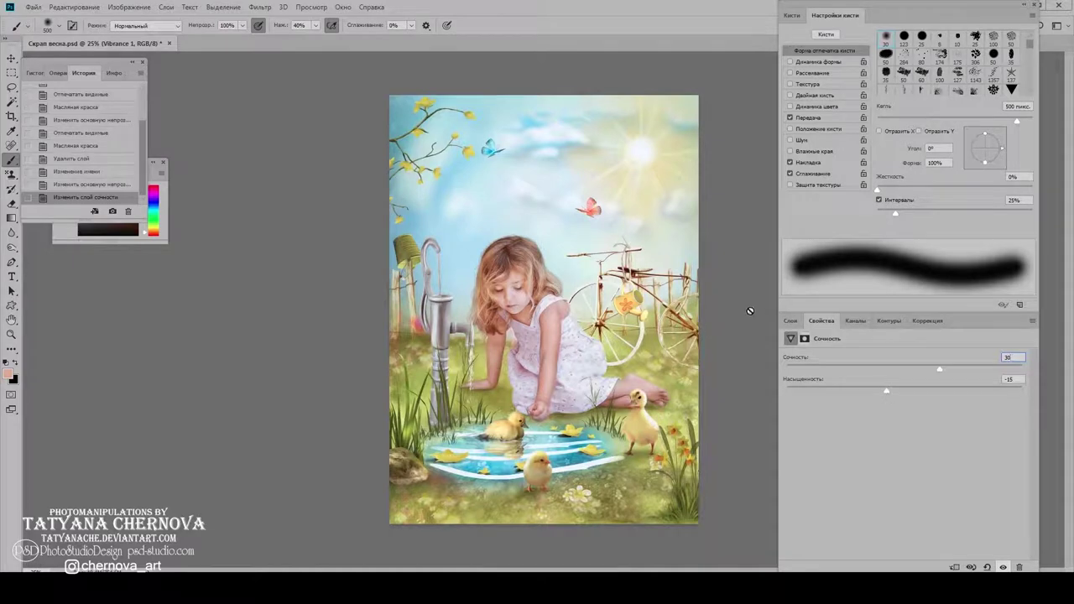
{"action": "left_click", "coordinate": [791, 321]}
{"action": "left_click", "coordinate": [839, 451], "text": "alt"}
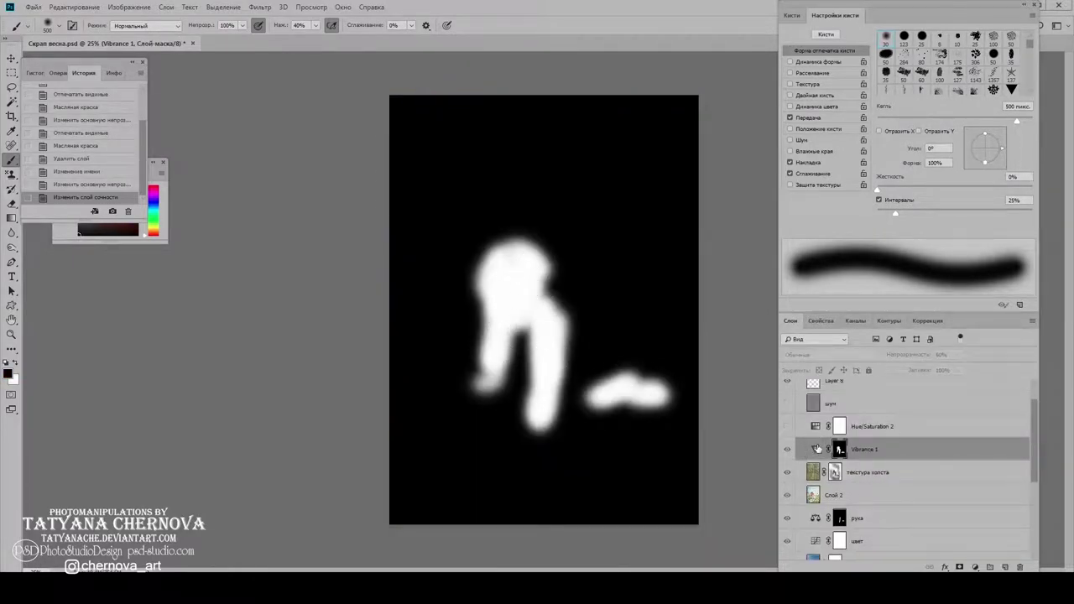
{"action": "left_click", "coordinate": [817, 449]}
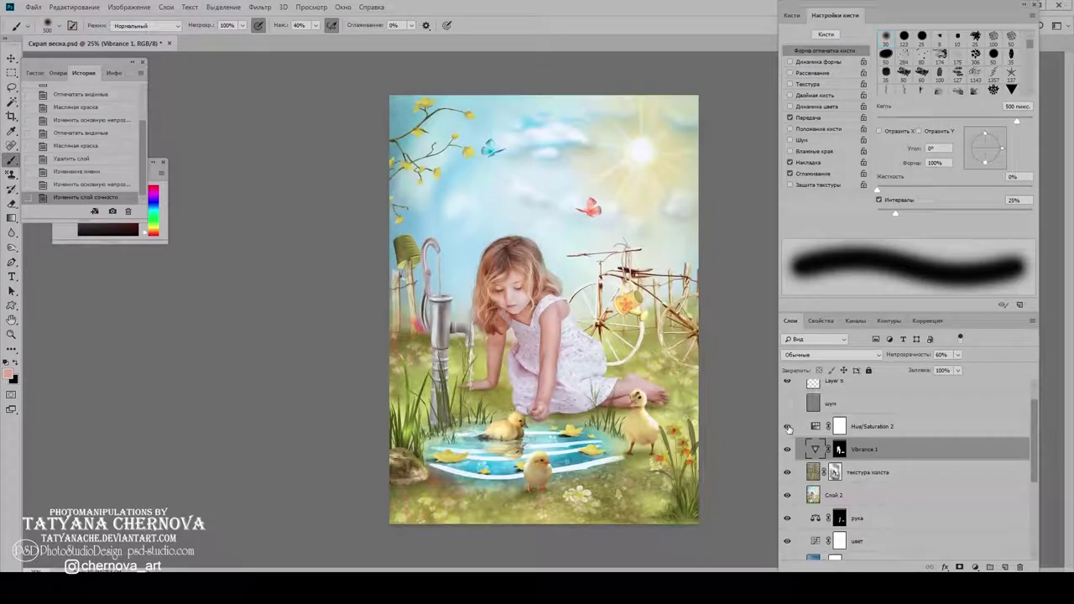
Step: Adjust Hue/Saturation 2's Yellows and Reds, then stamp visible layers into Слой 3
{"action": "double_click", "coordinate": [815, 427]}
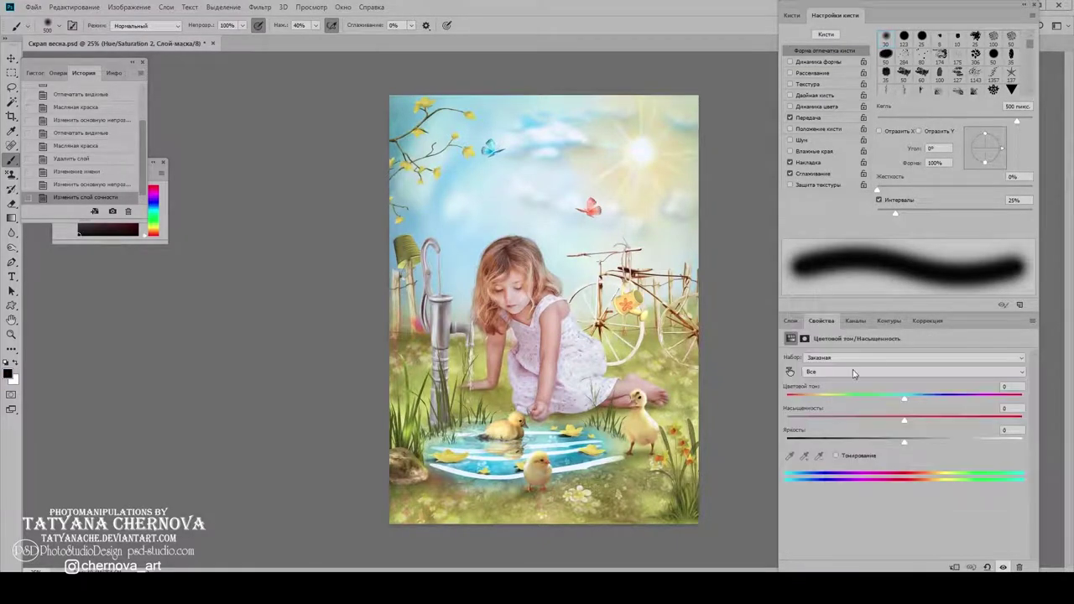
{"action": "left_click", "coordinate": [855, 373]}
{"action": "left_click", "coordinate": [829, 401]}
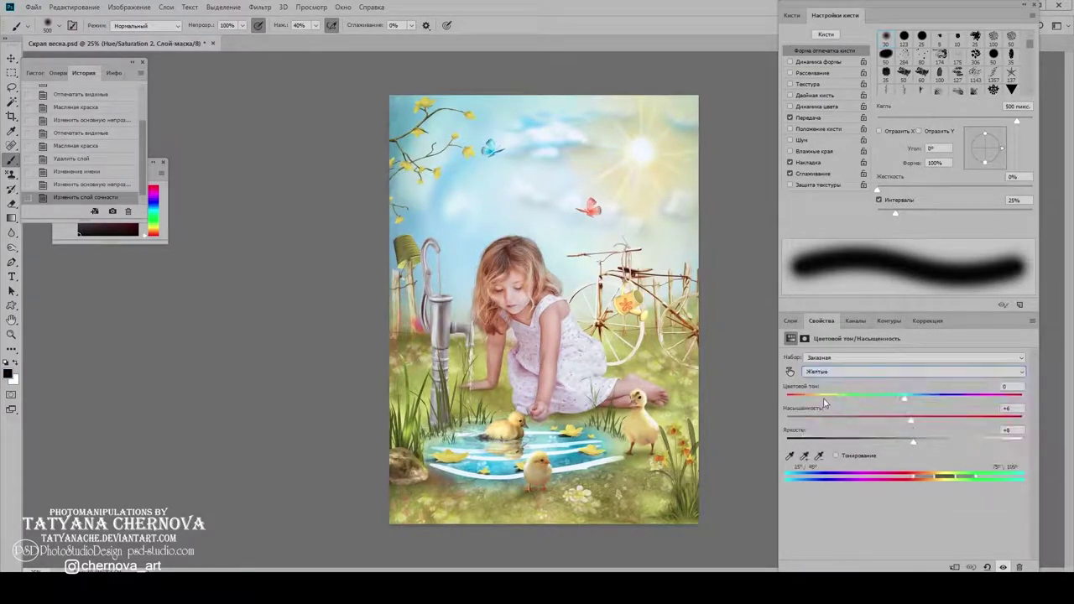
{"action": "left_click", "coordinate": [831, 372]}
{"action": "left_click", "coordinate": [829, 393]}
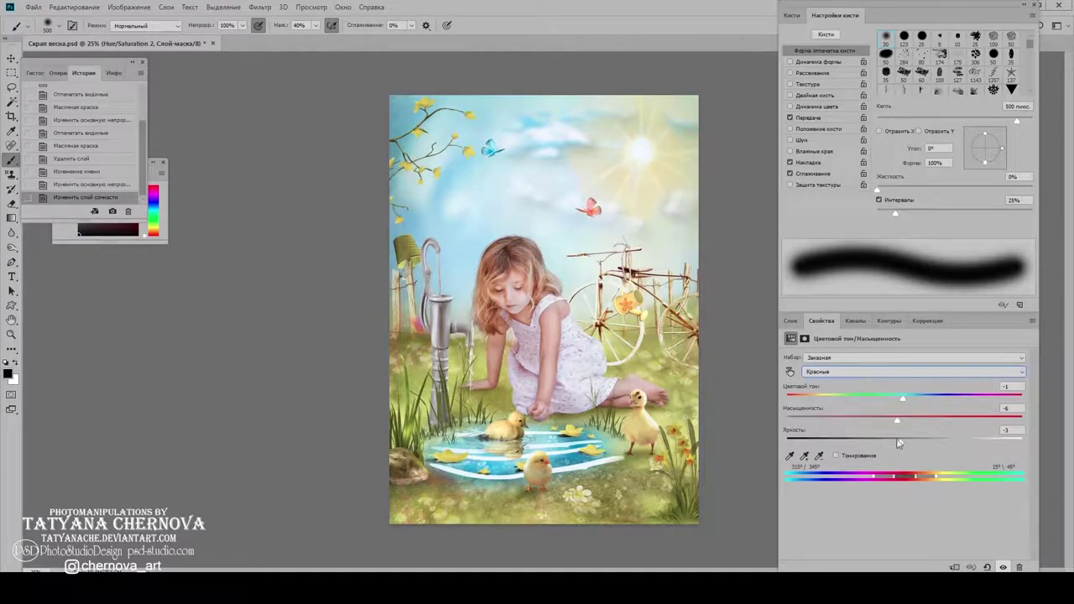
{"action": "key", "text": "F7"}
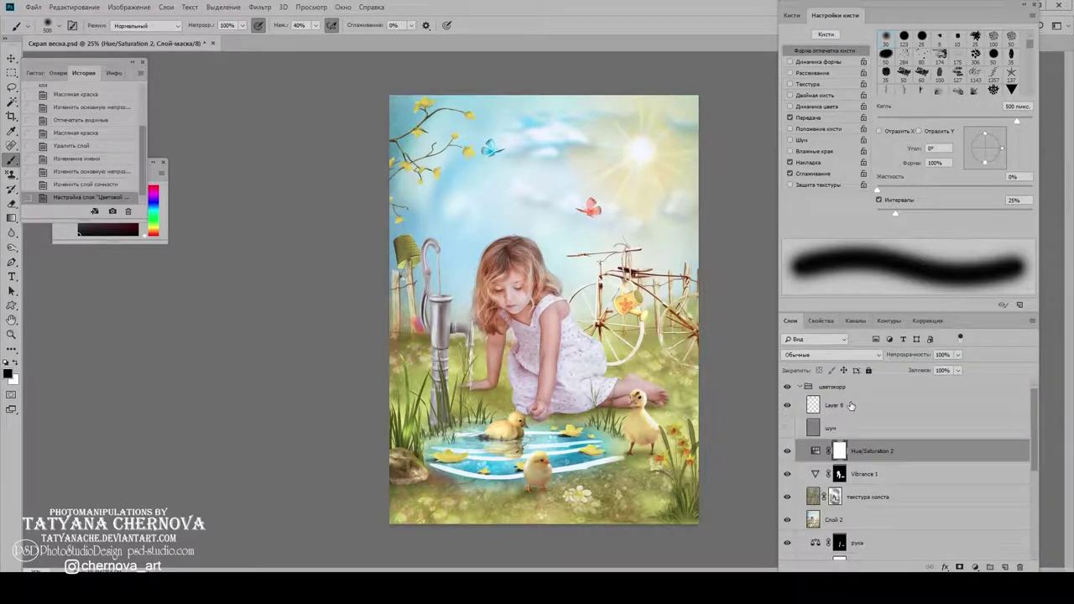
{"action": "key", "text": "ctrl+shift+alt+e"}
Step: Sharpen Слой 3 with Unsharp Mask at 70% amount, threshold 0, then add empty Слой 4
{"action": "left_click", "coordinate": [260, 6]}
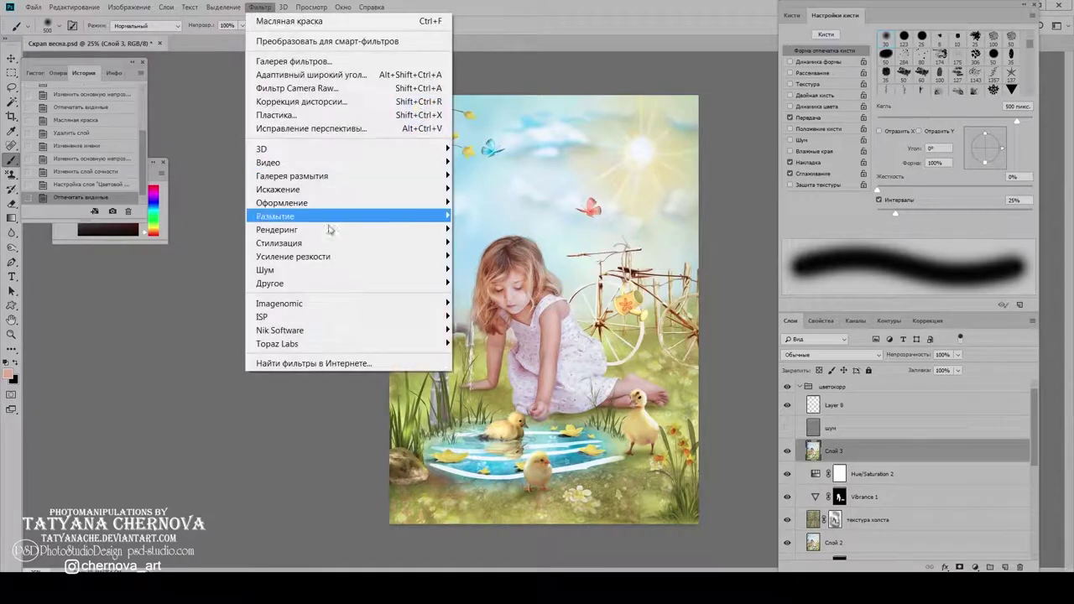
{"action": "mouse_move", "coordinate": [293, 256]}
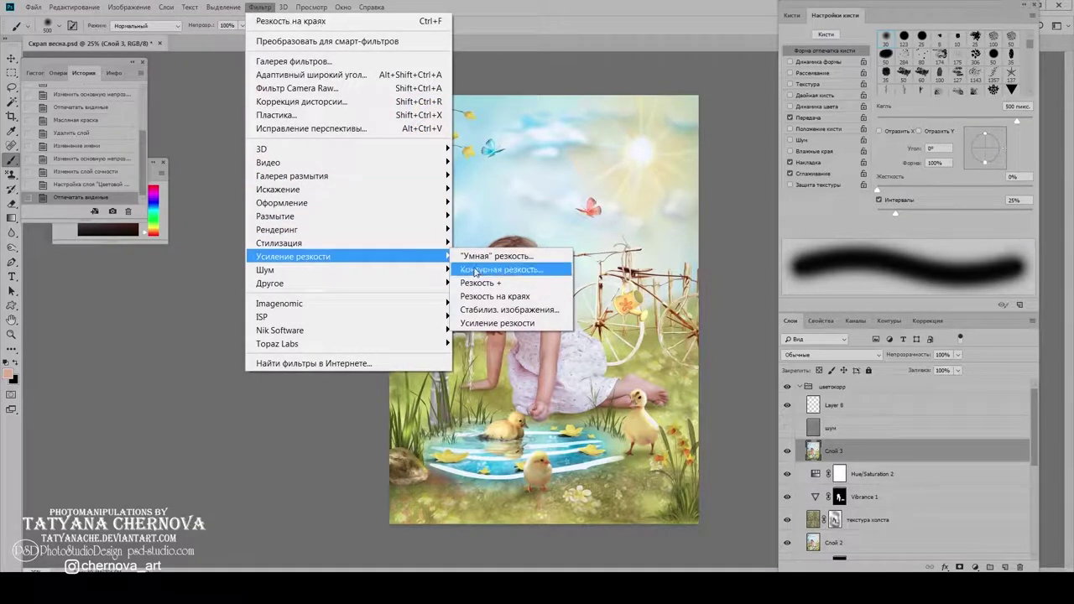
{"action": "left_click", "coordinate": [474, 271]}
{"action": "mouse_move", "coordinate": [256, 291]}
{"action": "left_mouse_down"}
{"action": "mouse_move", "coordinate": [296, 344]}
{"action": "mouse_move", "coordinate": [285, 314]}
{"action": "left_mouse_up"}
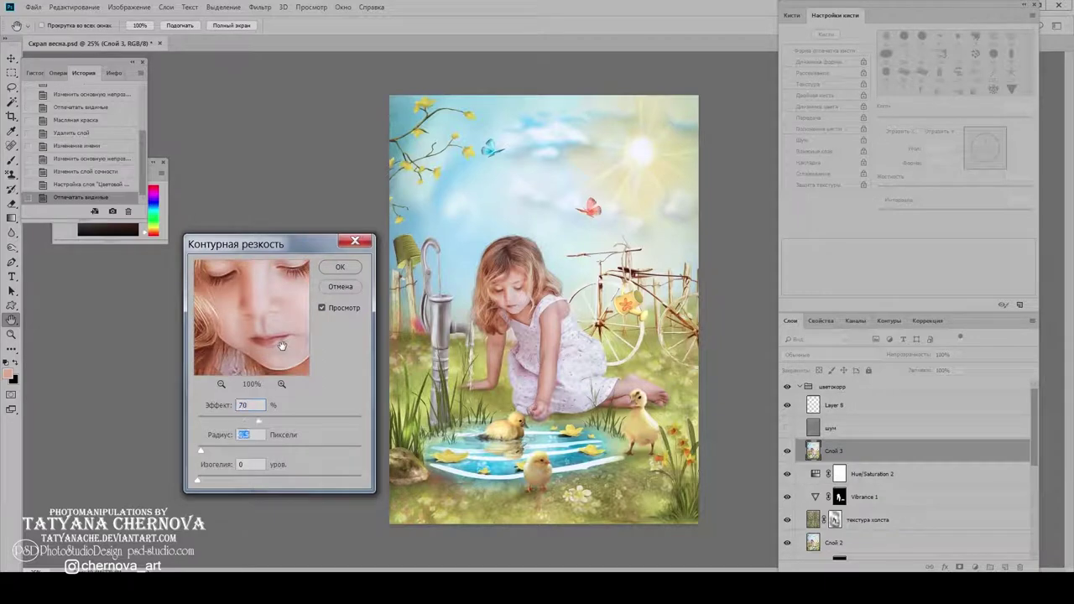
{"action": "key", "text": "Tab"}
{"action": "key", "text": "Return"}
{"action": "key", "text": "b"}
{"action": "key", "text": "ctrl+shift+alt+n"}
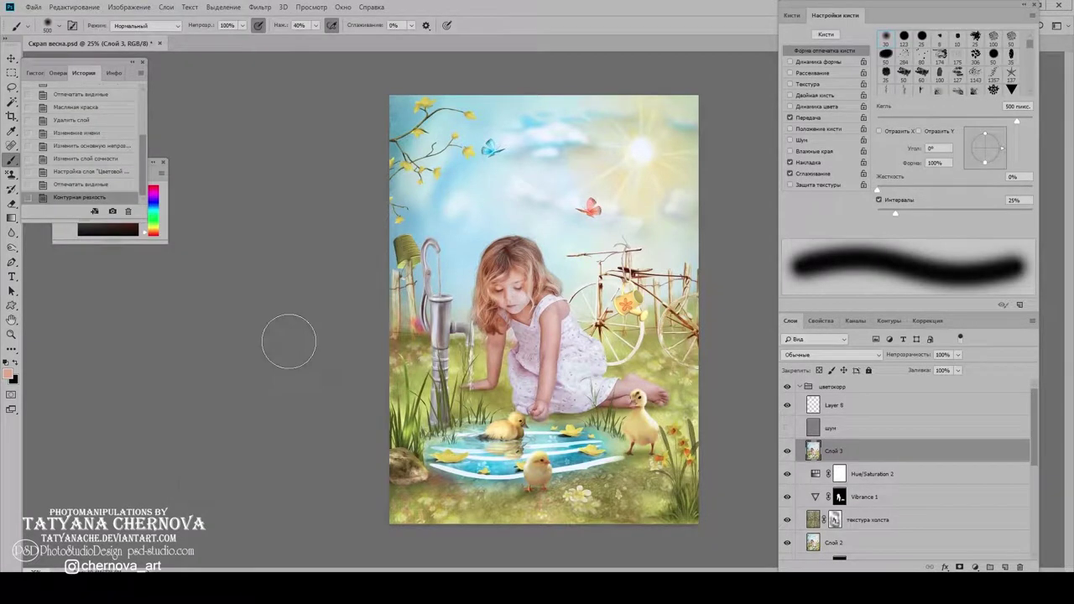
{"action": "left_click", "coordinate": [831, 355]}
Step: Set Слой 4 to Soft Light and fill it with 50% grey
{"action": "left_click", "coordinate": [811, 220]}
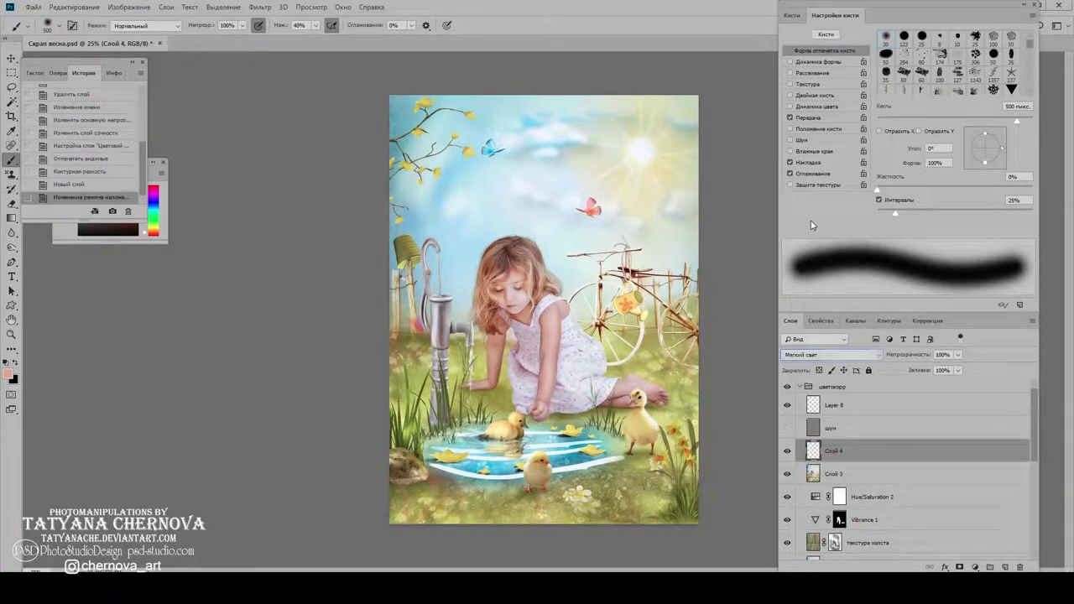
{"action": "key", "text": "shift+F5"}
{"action": "key", "text": "Return"}
{"action": "key", "text": "ctrl+plus"}
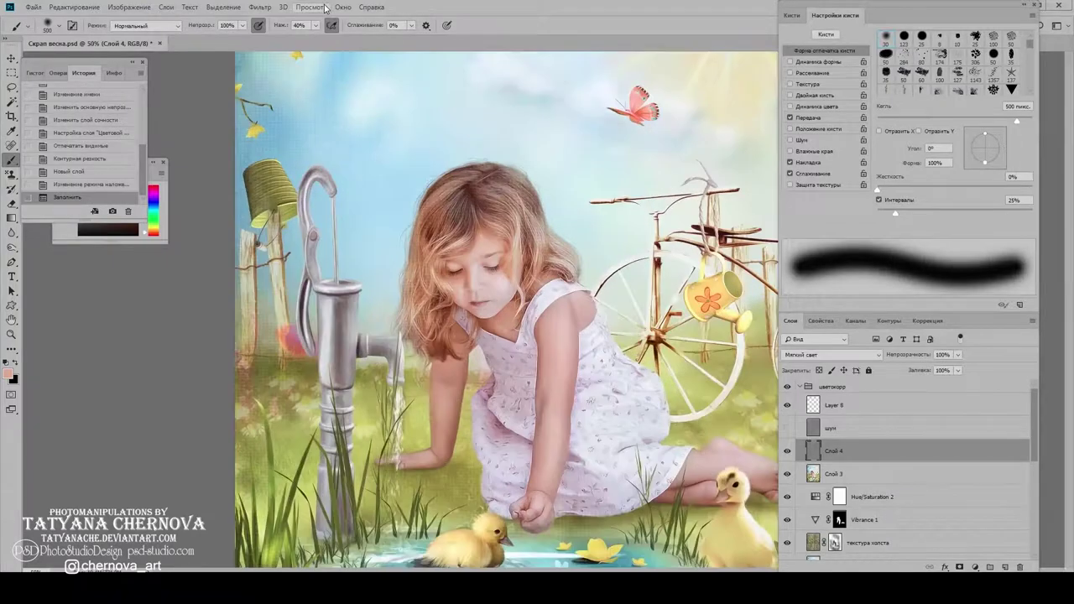
Step: Add monochromatic Gaussian noise to the grey layer
{"action": "left_click", "coordinate": [260, 7]}
{"action": "mouse_move", "coordinate": [265, 270]}
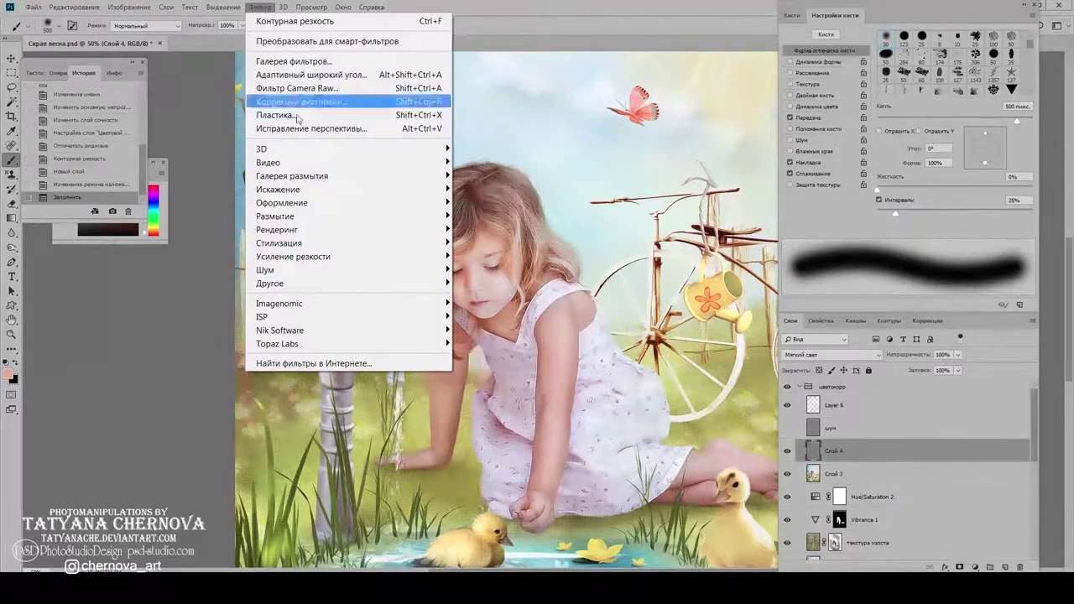
{"action": "left_click", "coordinate": [522, 273]}
{"action": "left_click_drag", "start_coordinate": [539, 96], "coordinate": [729, 116]}
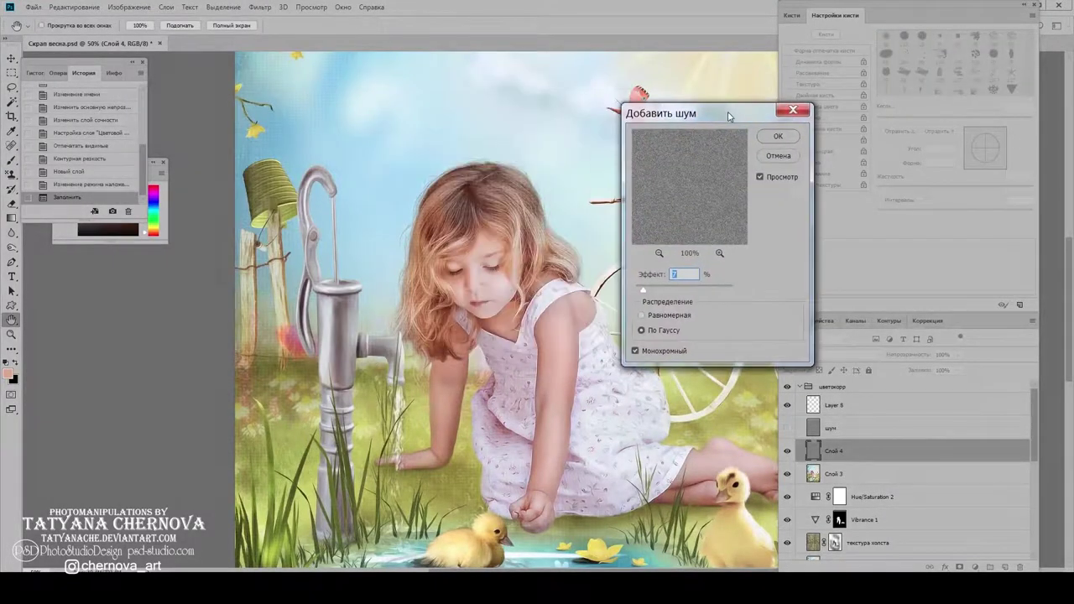
{"action": "key", "text": "ctrl+plus"}
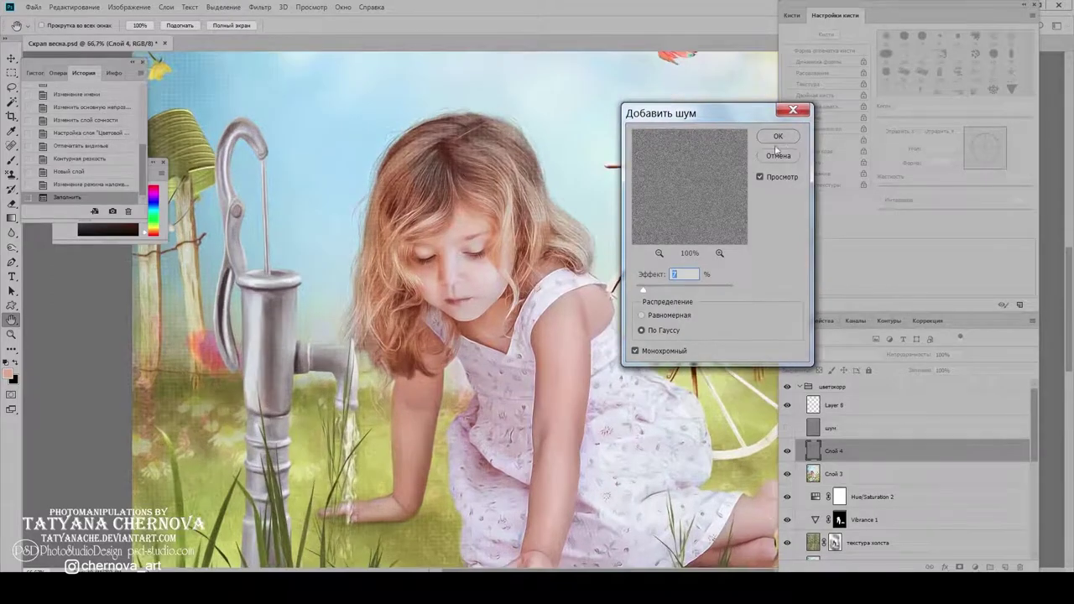
{"action": "left_click", "coordinate": [778, 136]}
Step: Emboss the noise layer with Height 36 and Amount 46%
{"action": "left_click", "coordinate": [260, 6]}
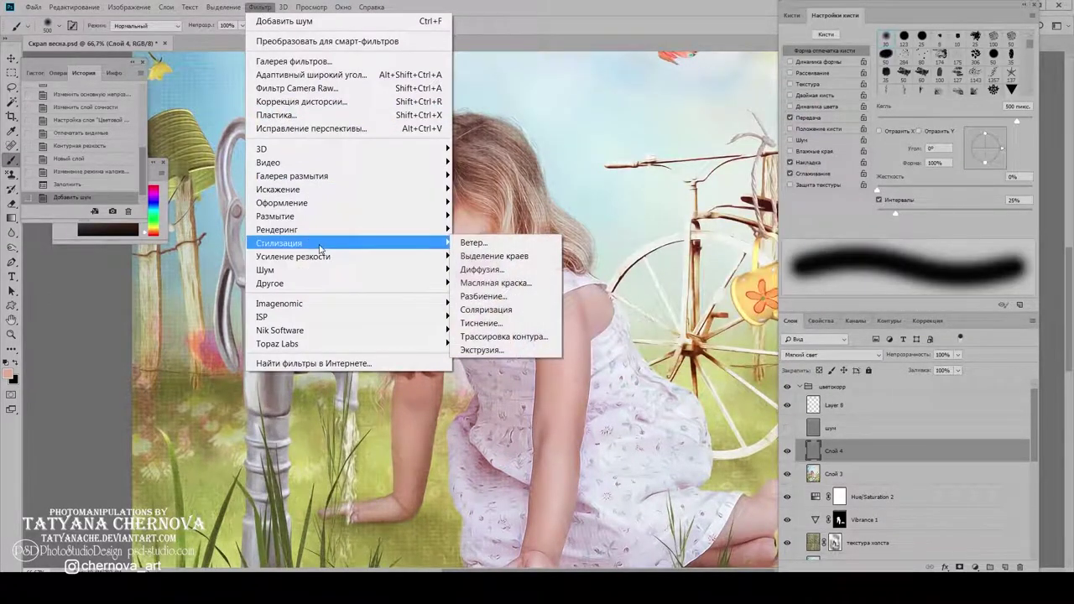
{"action": "left_click", "coordinate": [491, 323]}
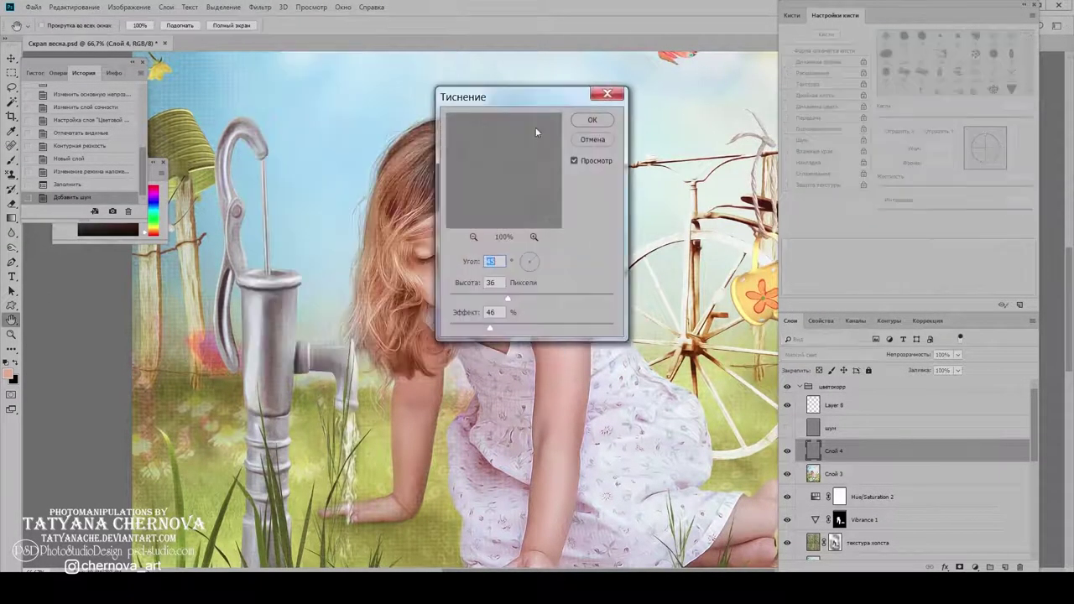
{"action": "left_click_drag", "start_coordinate": [538, 102], "coordinate": [753, 120]}
{"action": "left_click", "coordinate": [807, 137]}
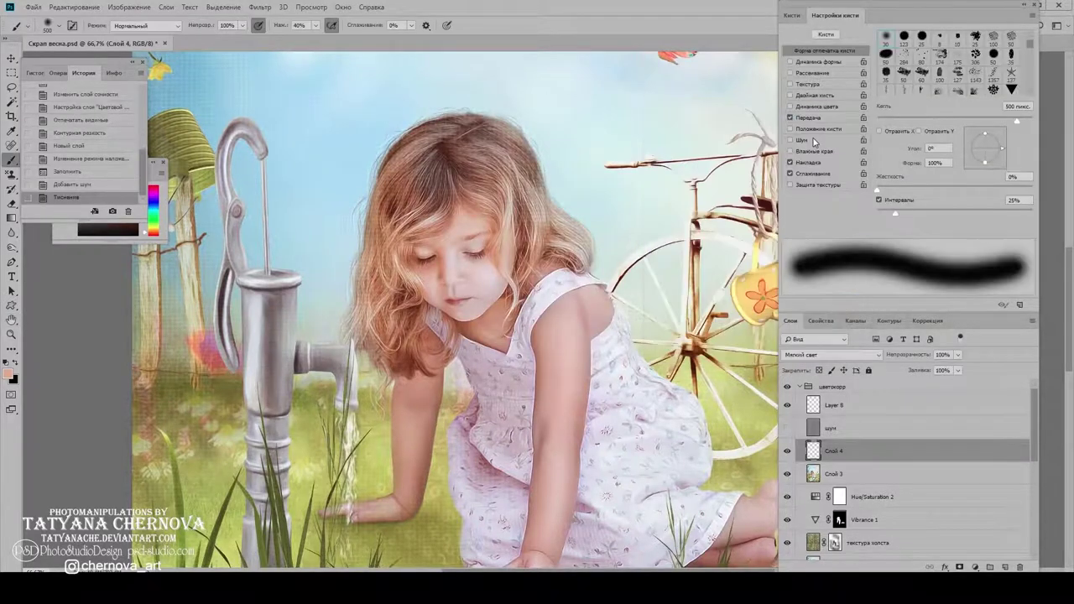